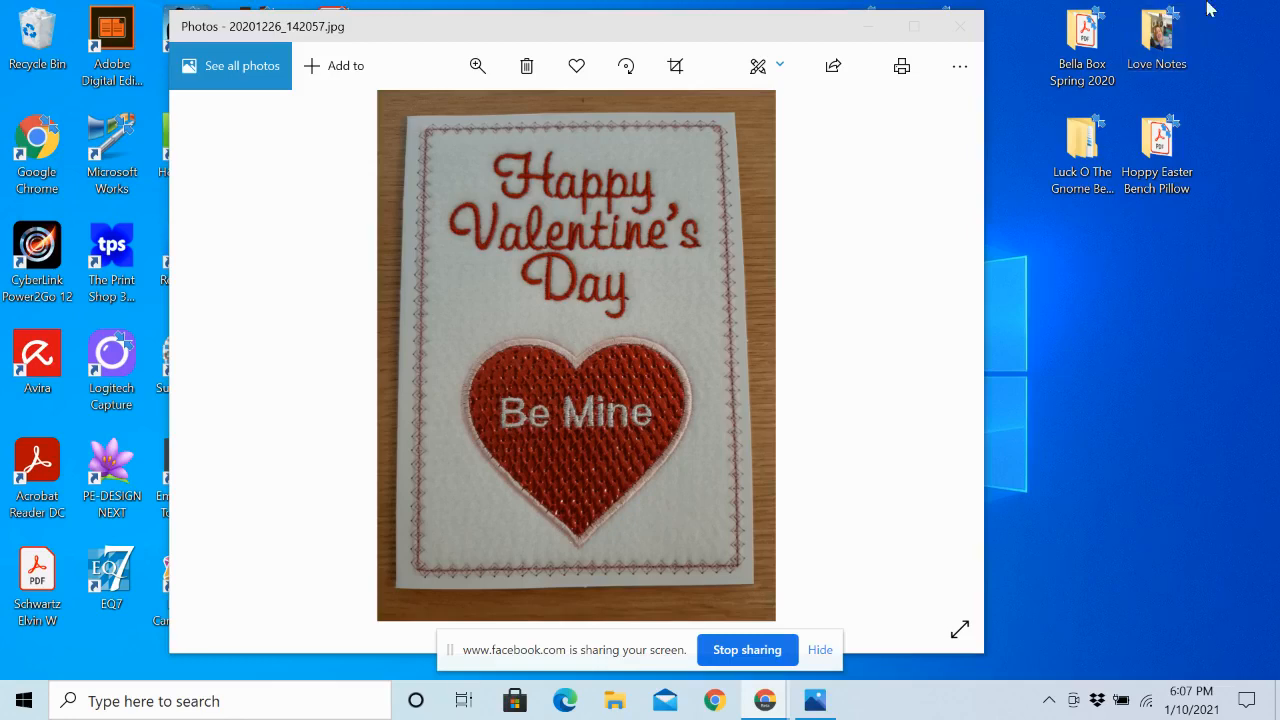
Minimize the card photo, launch Embroidery Tool Shed and create a new blank design in a maximized window
click(868, 28)
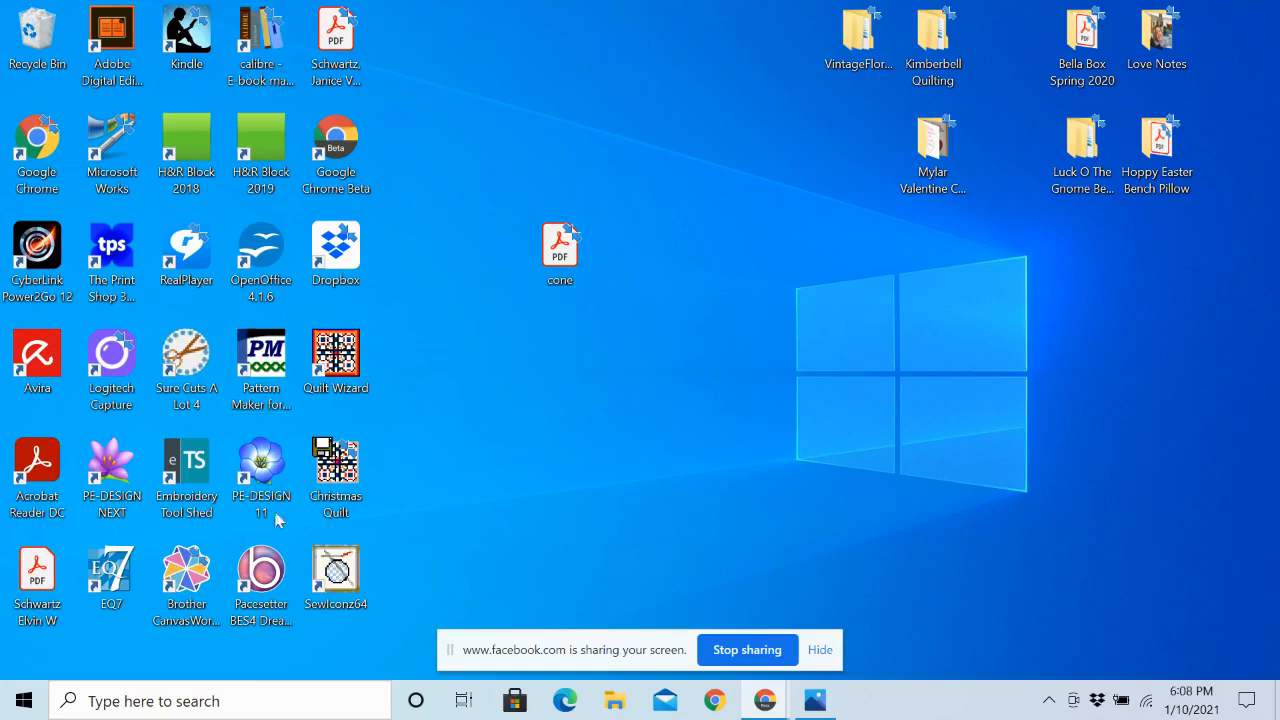
double_click(195, 480)
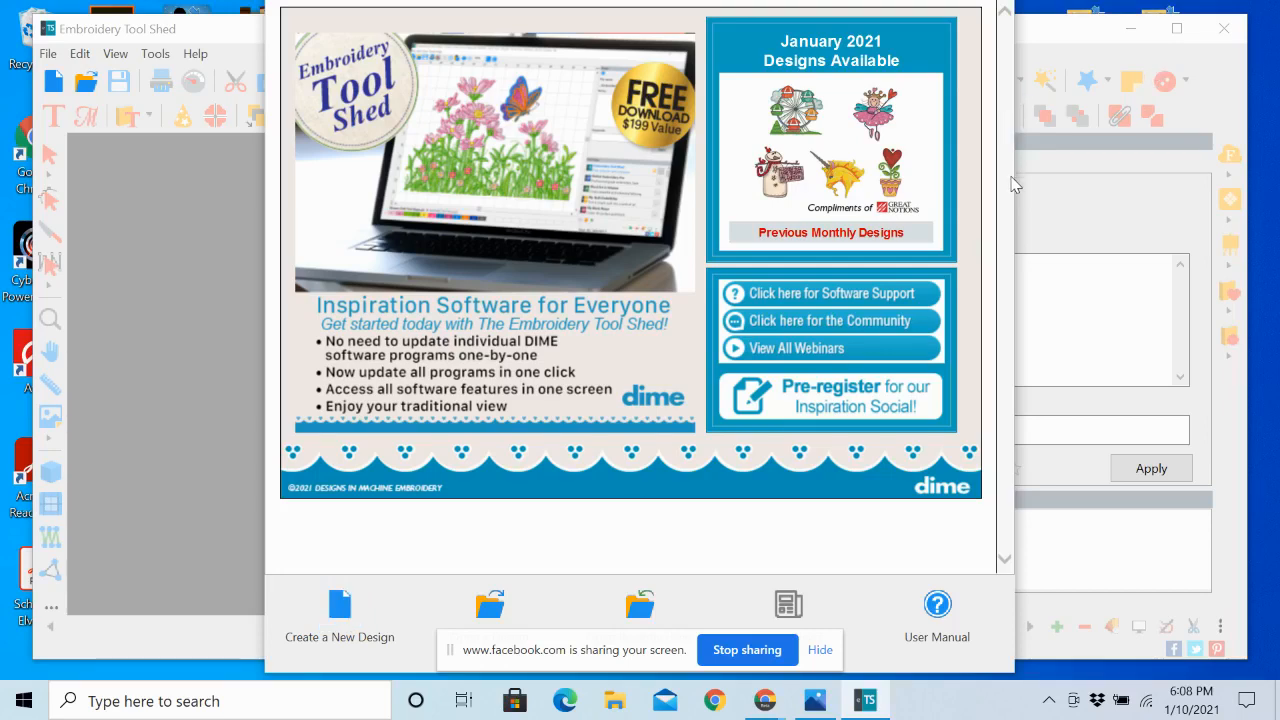
click(339, 608)
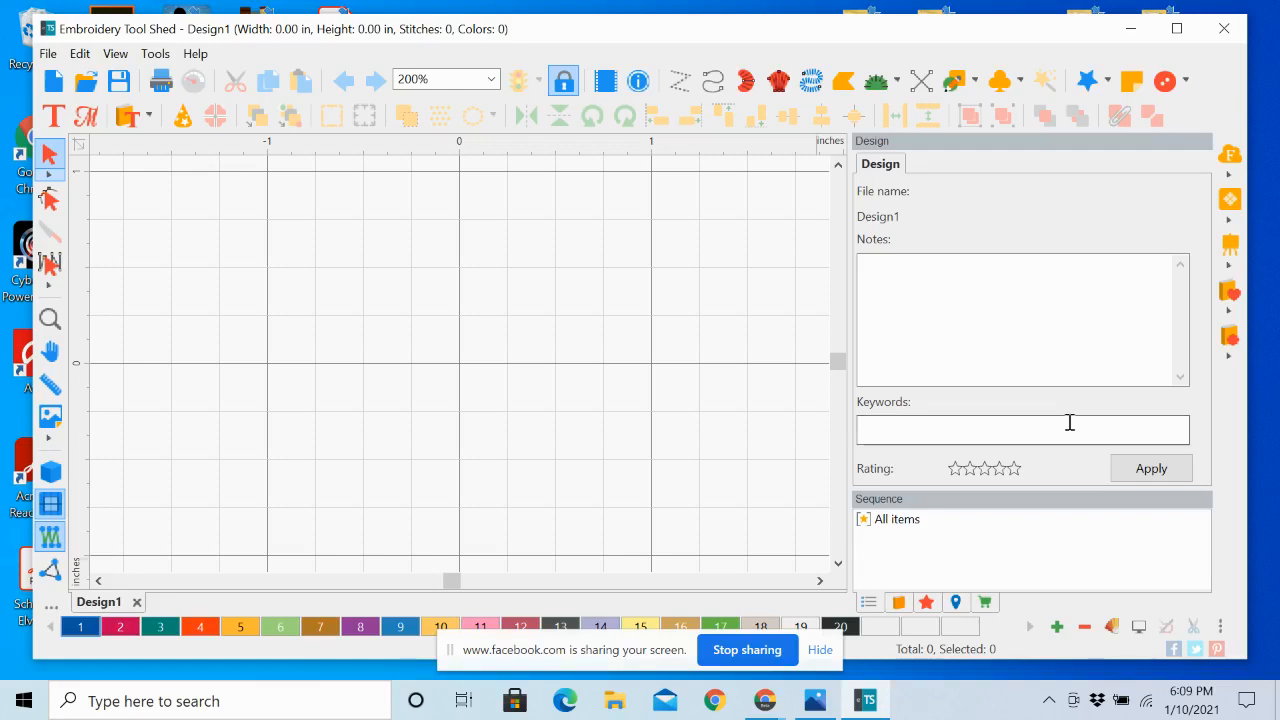
click(1176, 28)
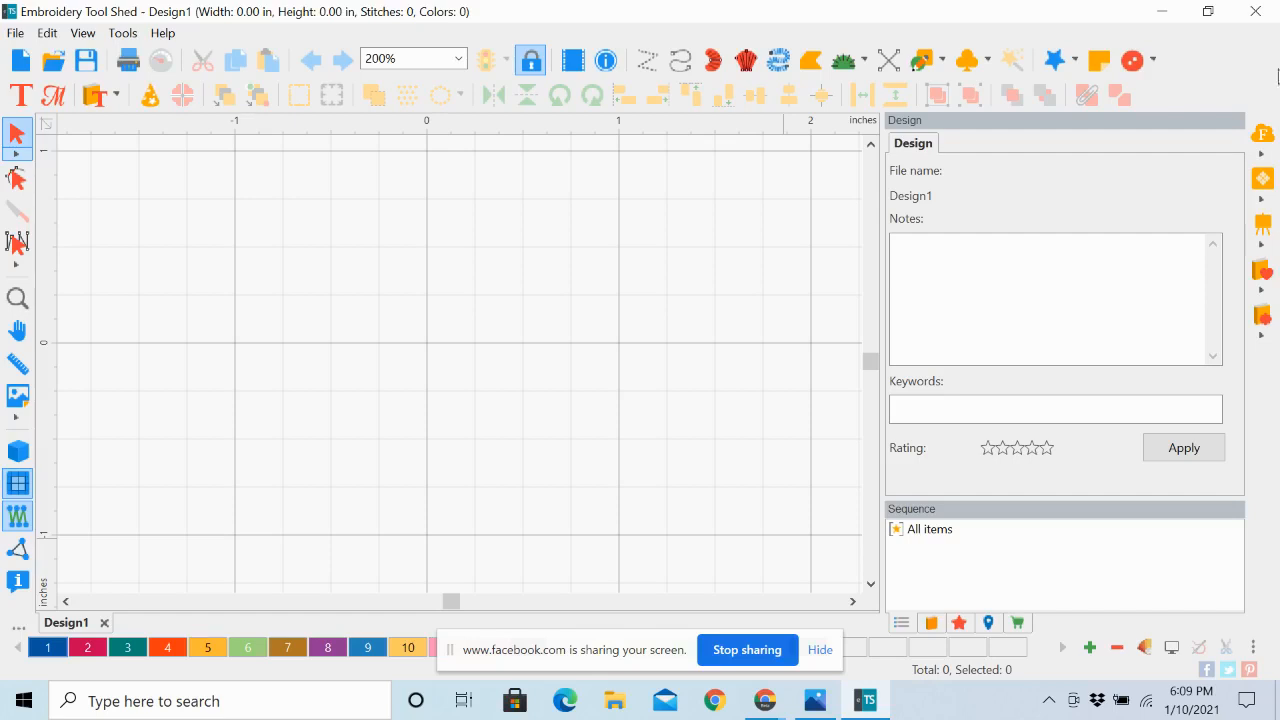
Show the Purchases list and look at the options offered for Perfect Embroidery Pro
click(1019, 624)
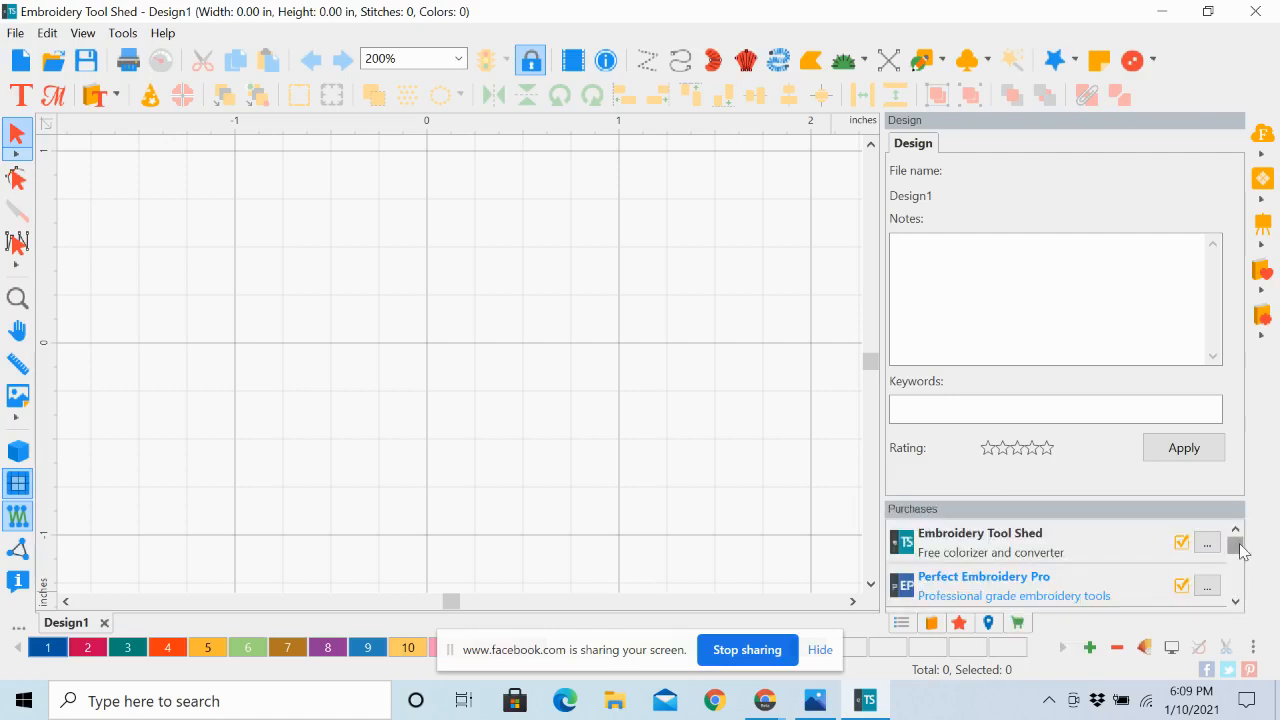
drag(1240, 544, 1241, 532)
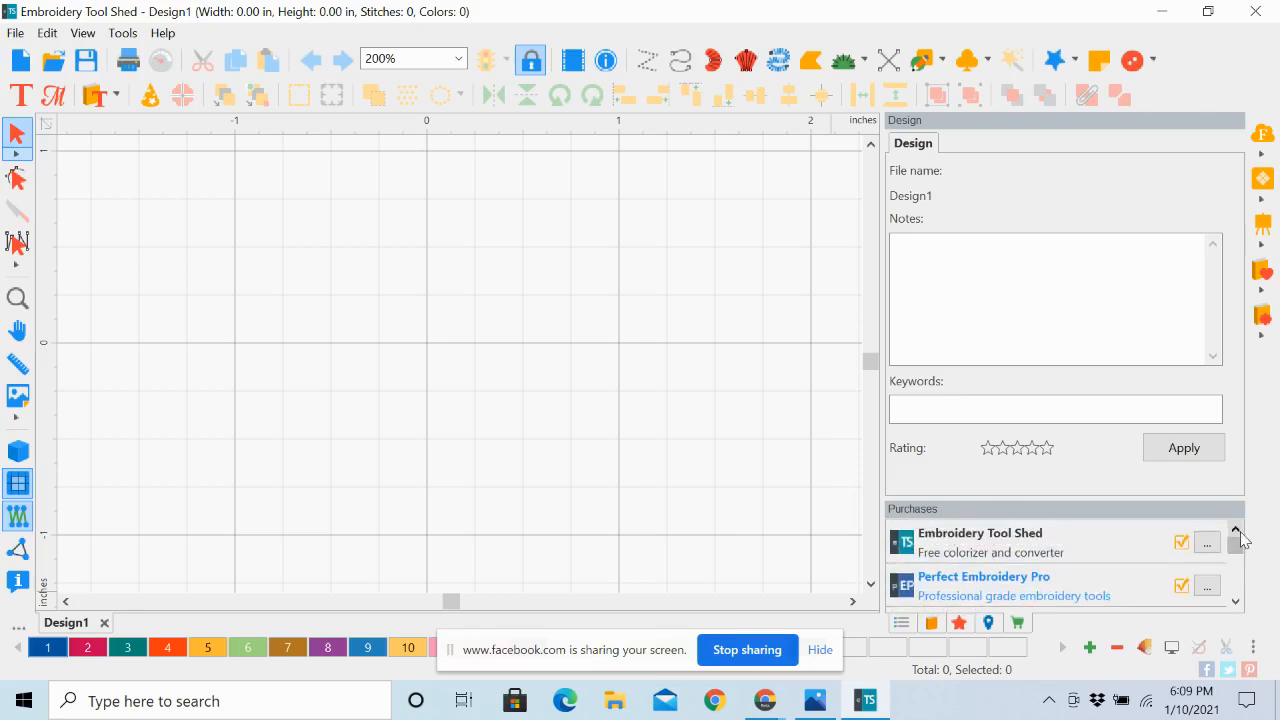
click(1208, 589)
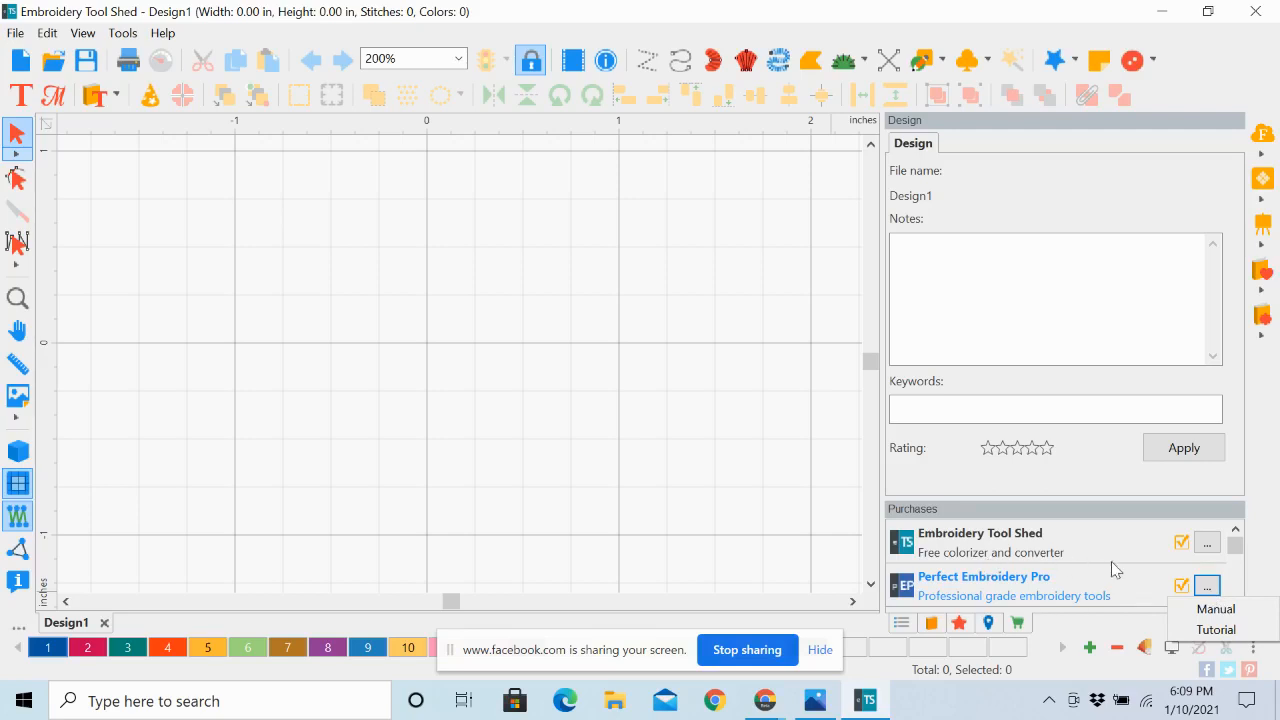
click(1267, 556)
Make My Lace Maker the default program in the Purchases list
drag(1236, 549, 1241, 580)
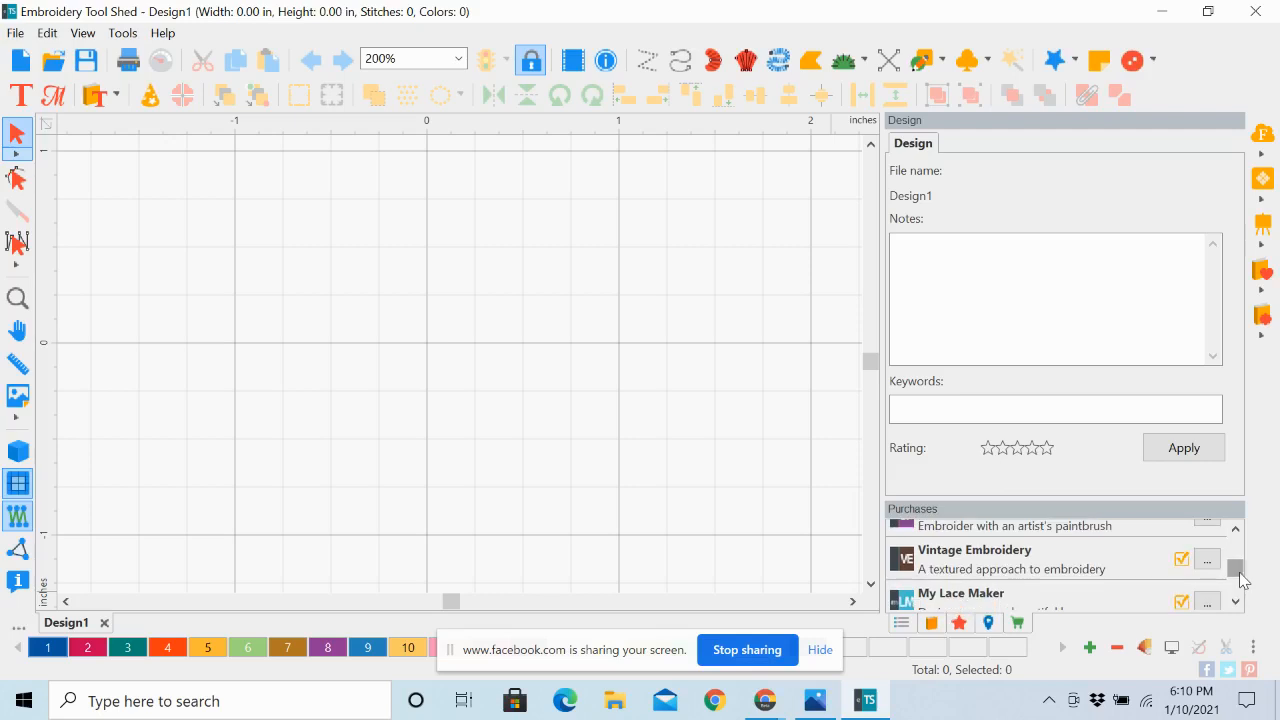
click(1236, 601)
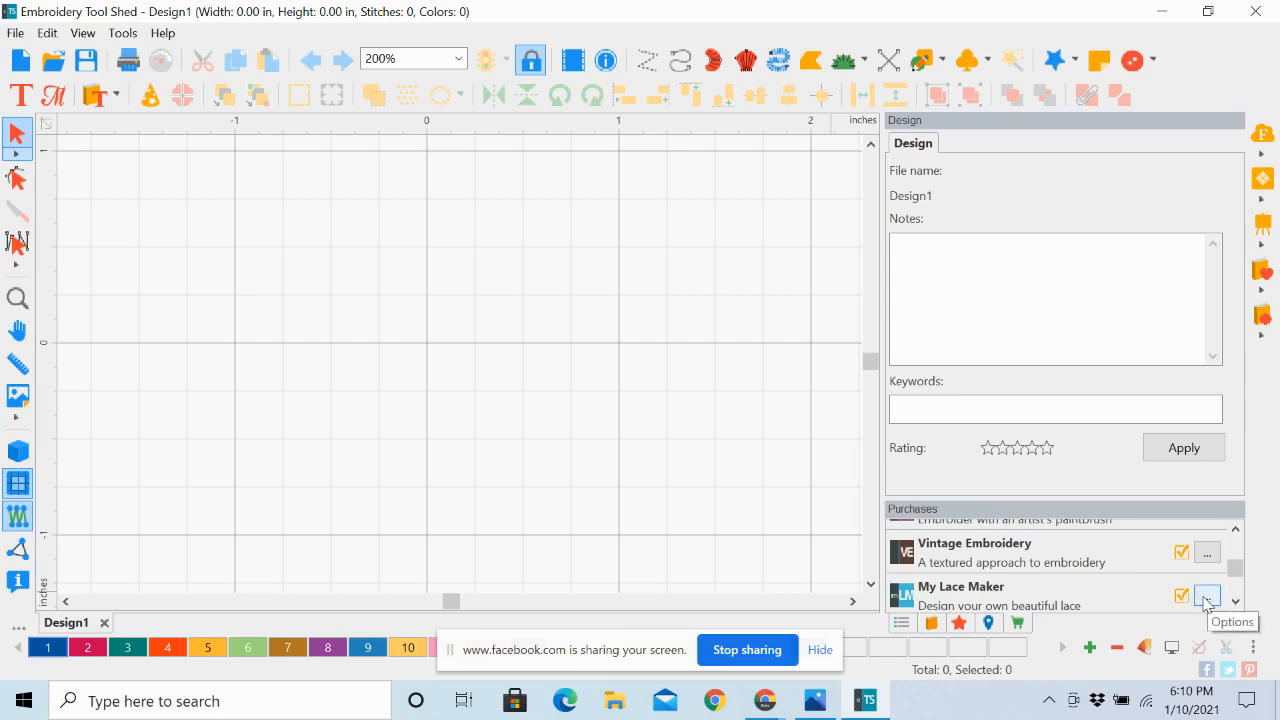
click(1206, 597)
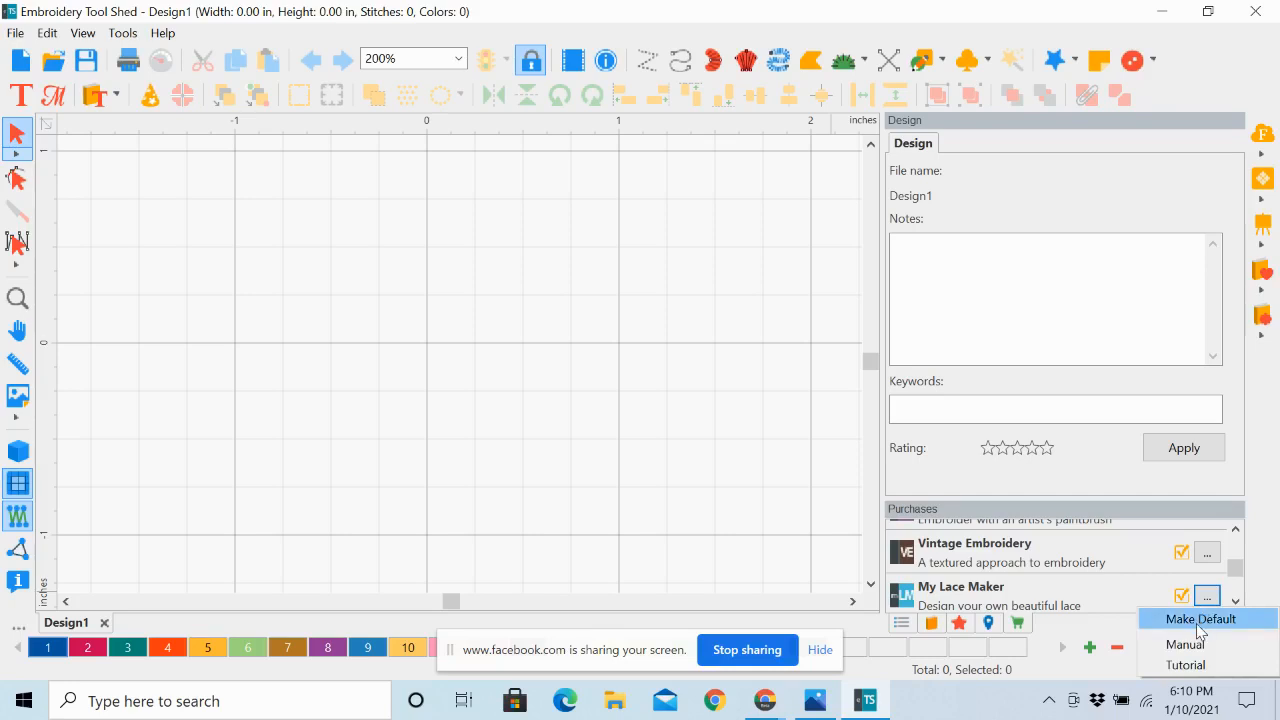
click(1199, 622)
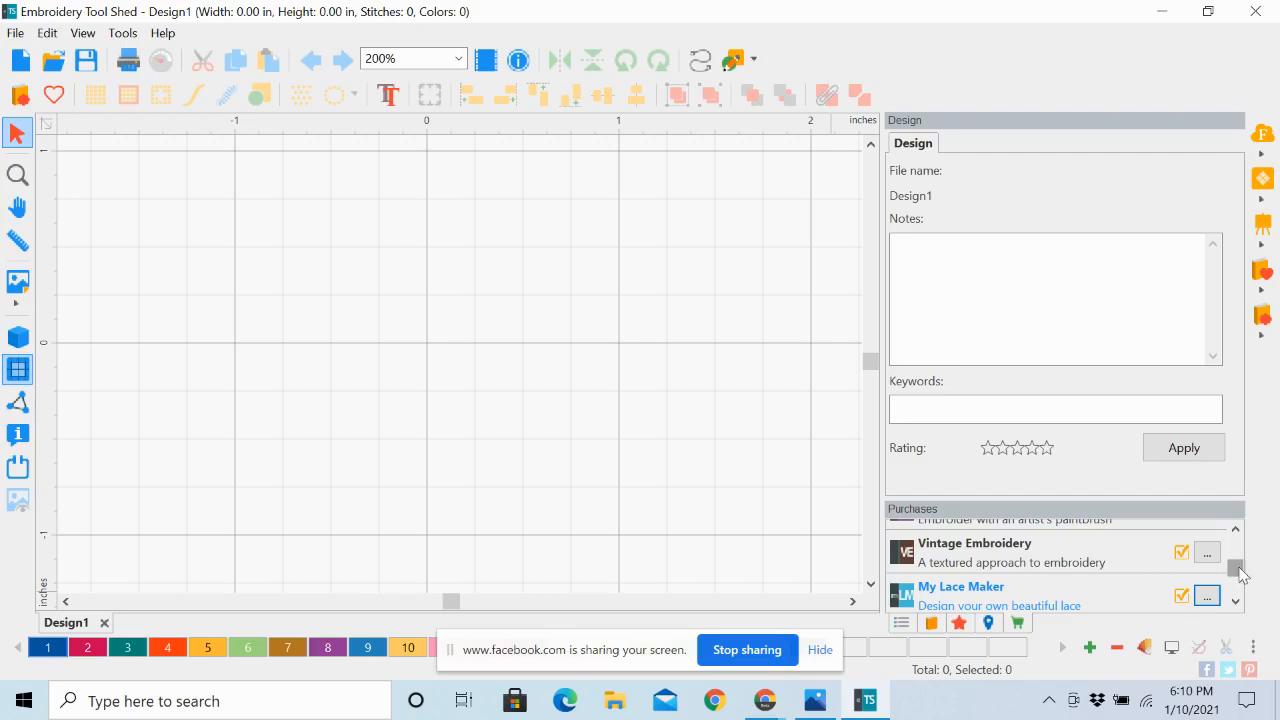
Set Perfect Embroidery Pro as the default program again in the Purchases list
drag(1235, 568, 1236, 540)
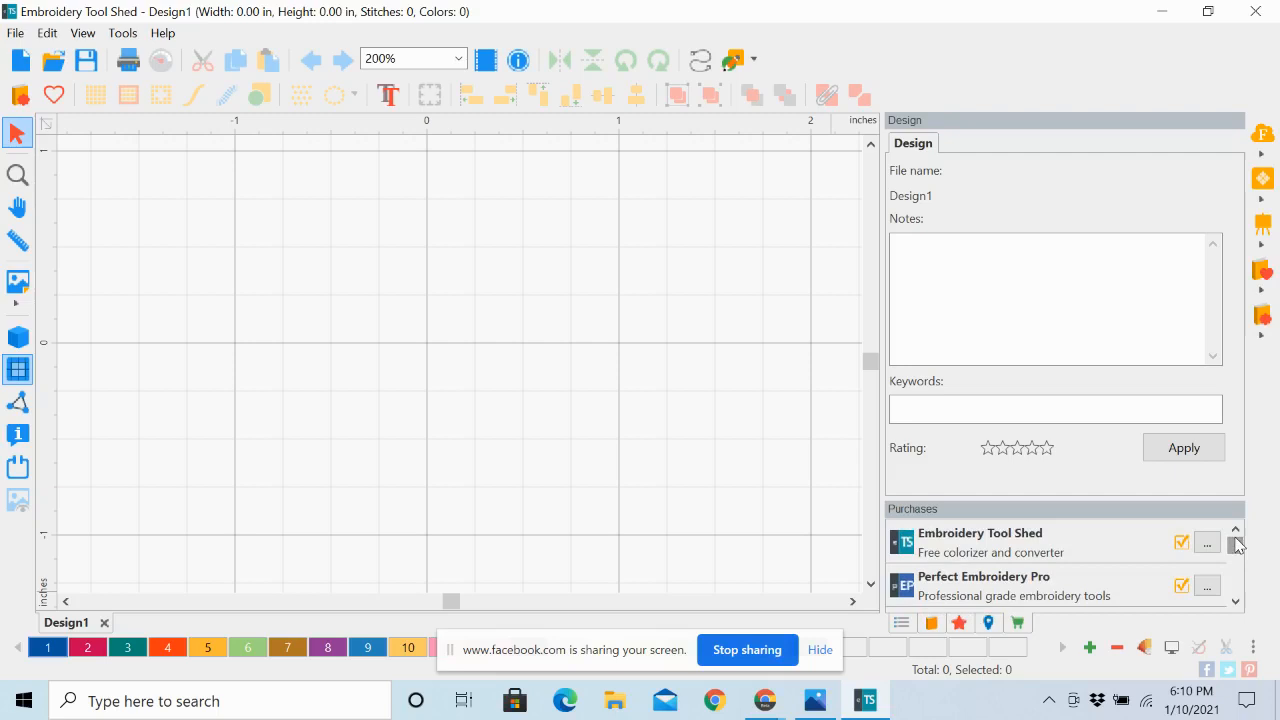
click(1207, 585)
click(1205, 609)
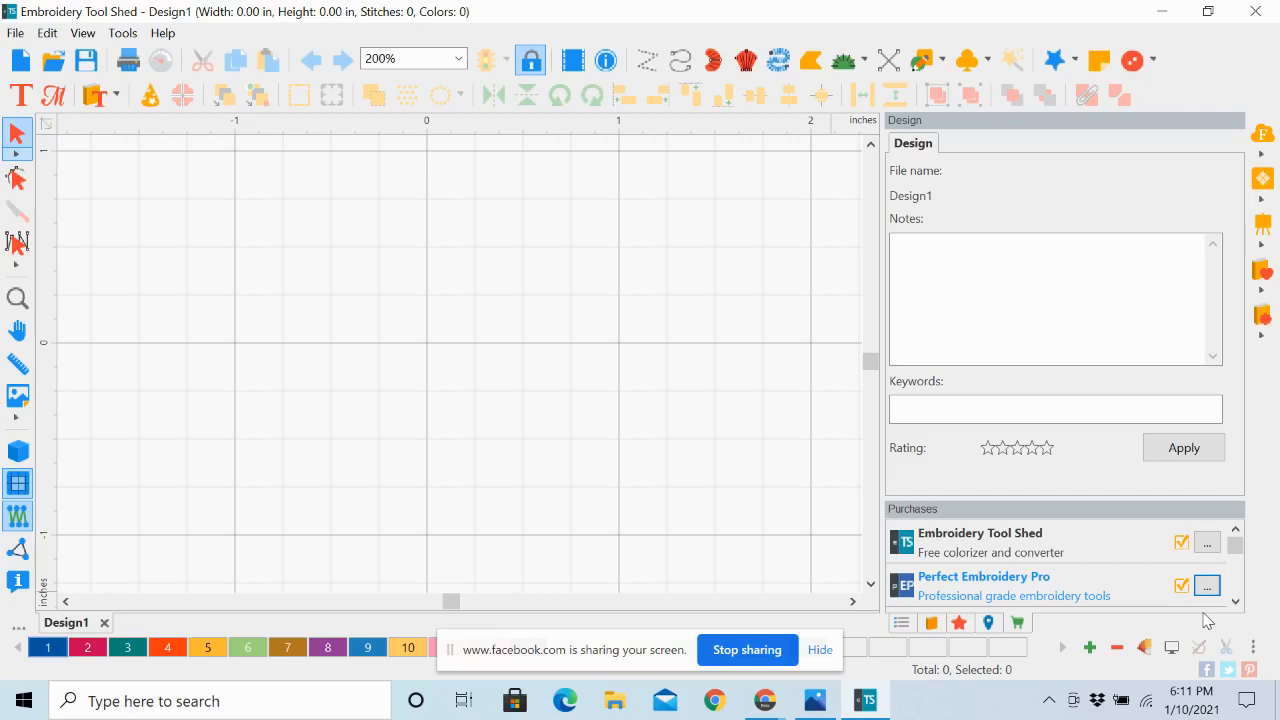
Draw an artwork rectangle about 2 in wide and 2 in high around the middle of the design page
click(942, 64)
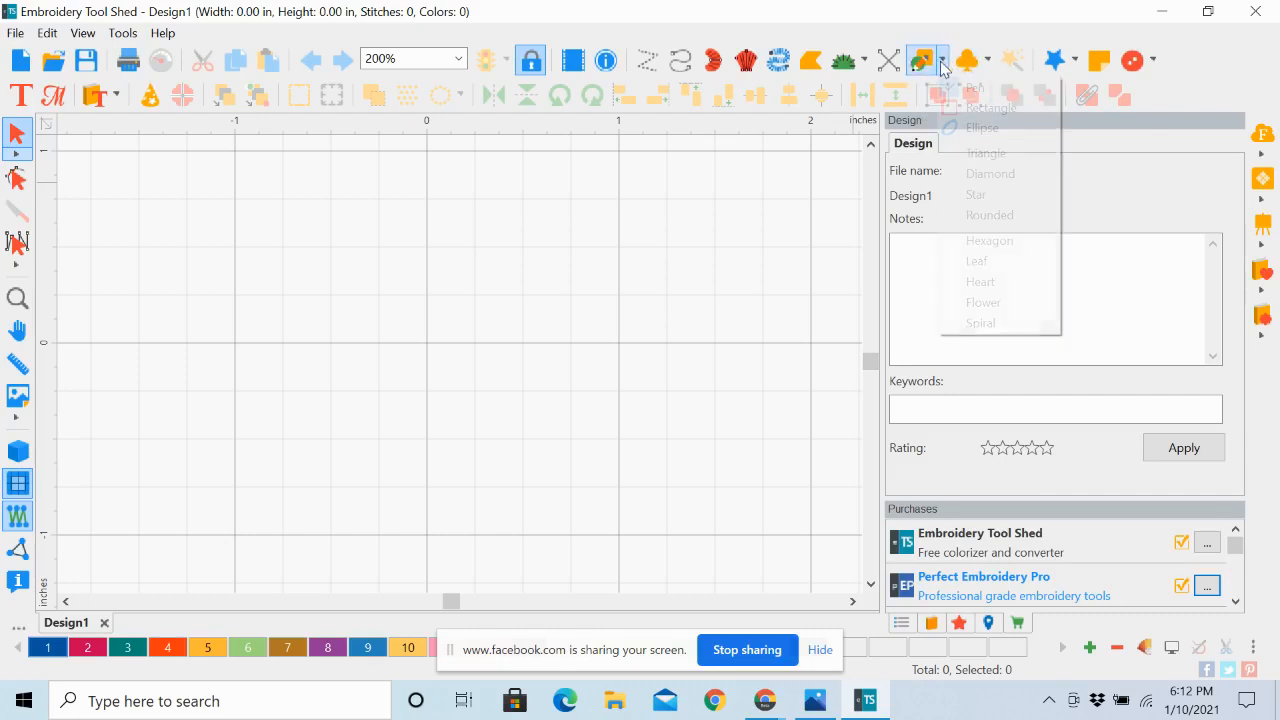
click(982, 110)
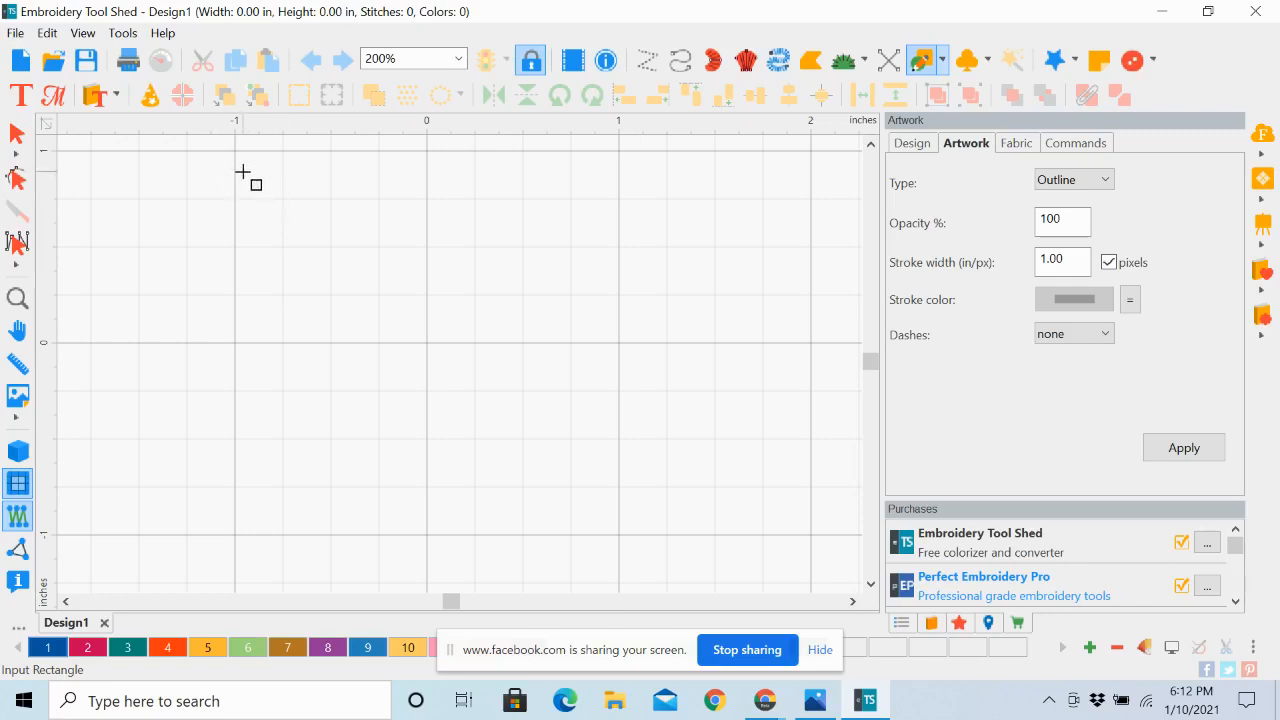
drag(242, 172, 625, 552)
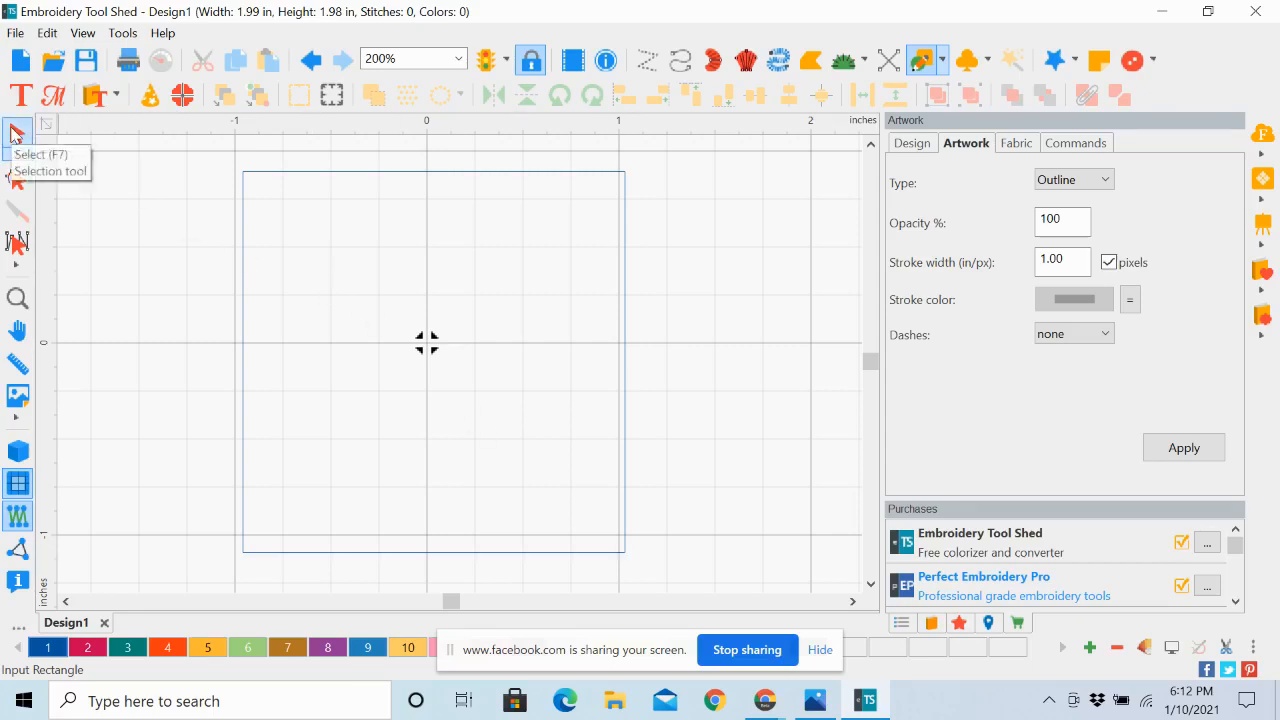
Resize the rectangle to 5 in wide and 7 in high with Maintain aspect ratio turned off
click(16, 133)
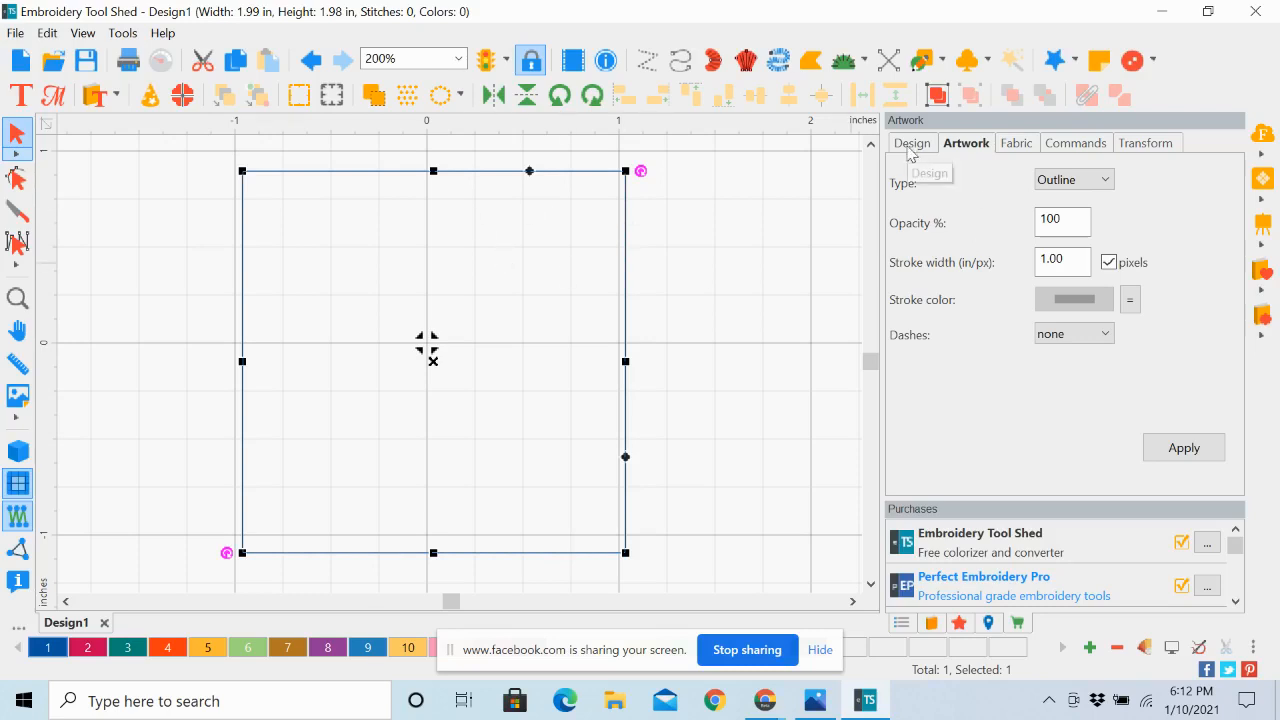
click(1147, 145)
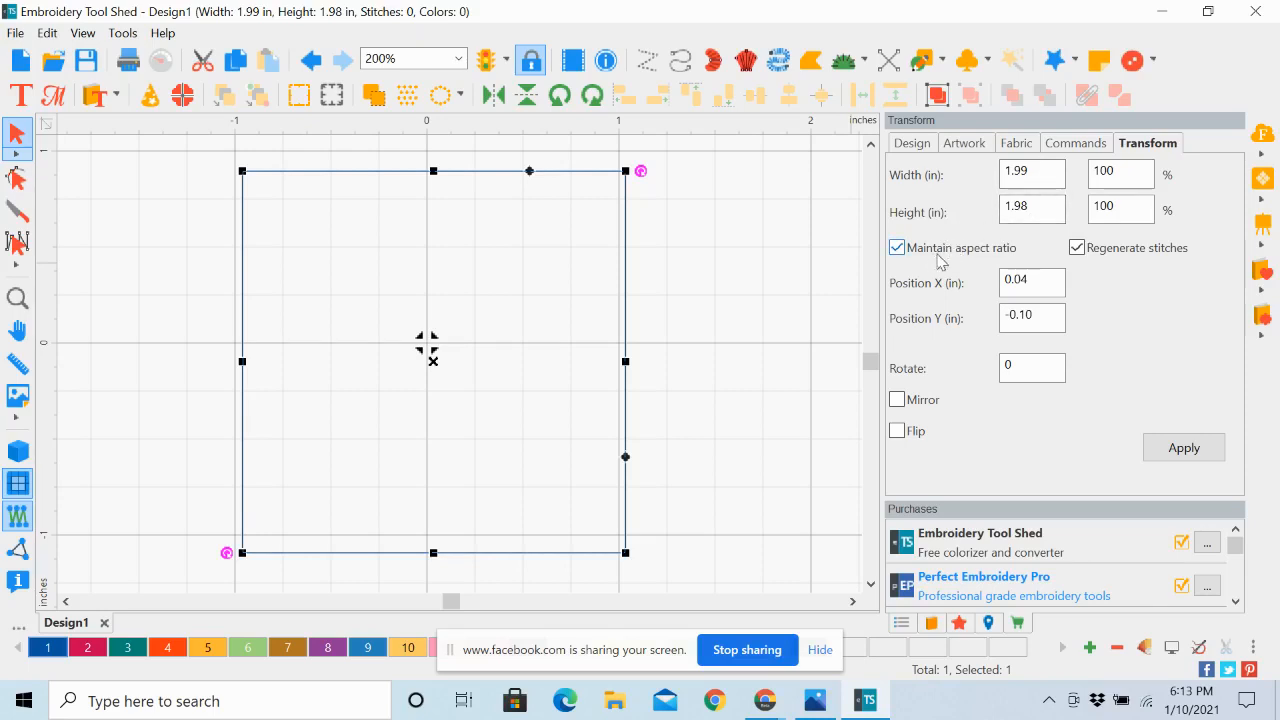
click(899, 255)
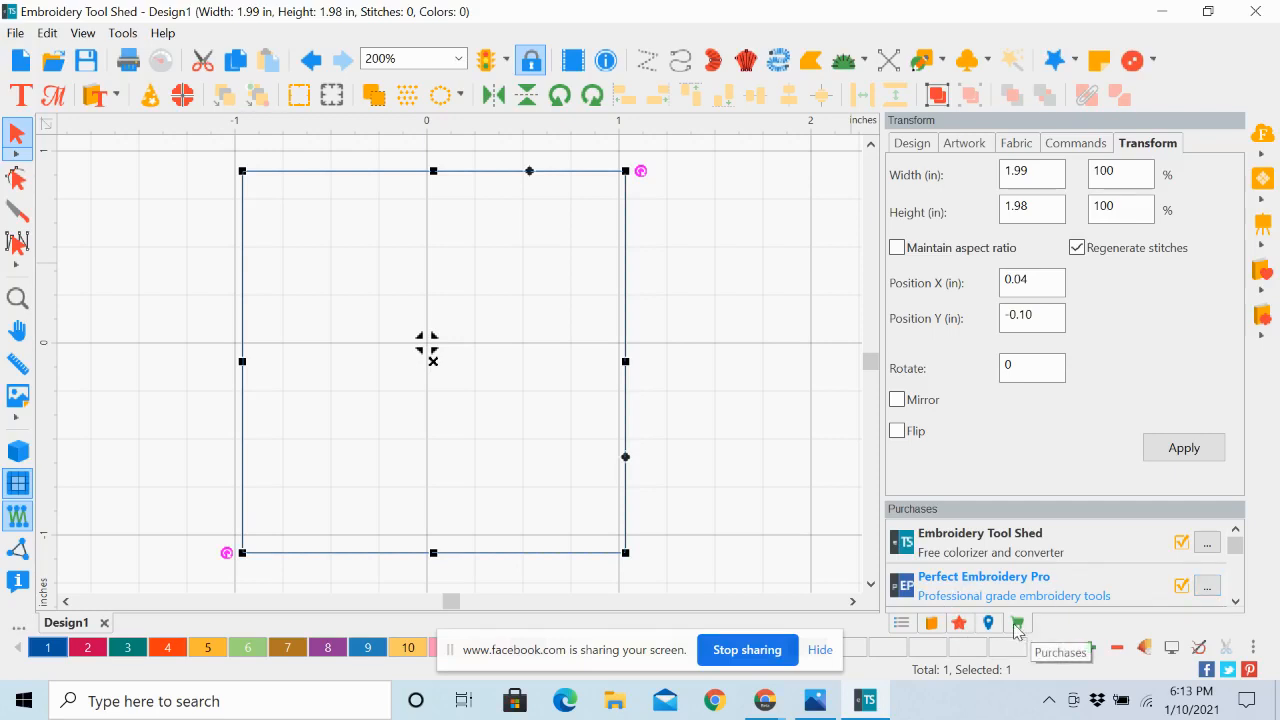
click(1208, 590)
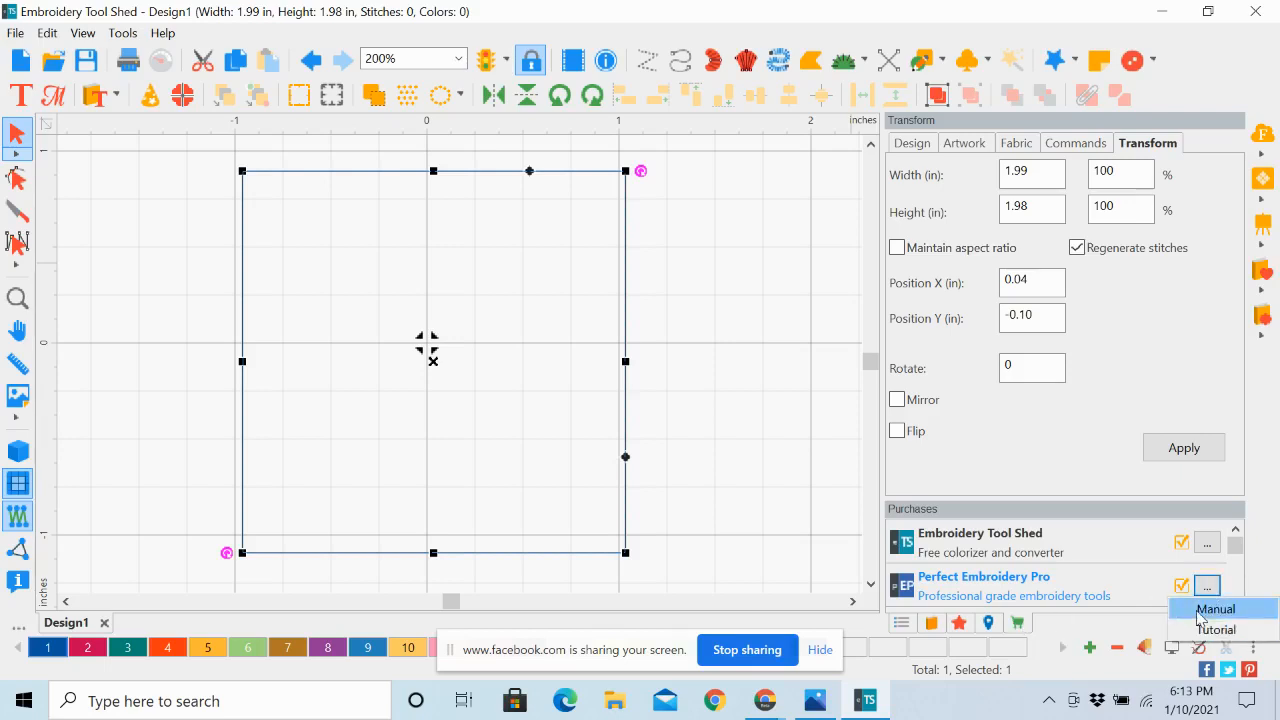
click(1151, 577)
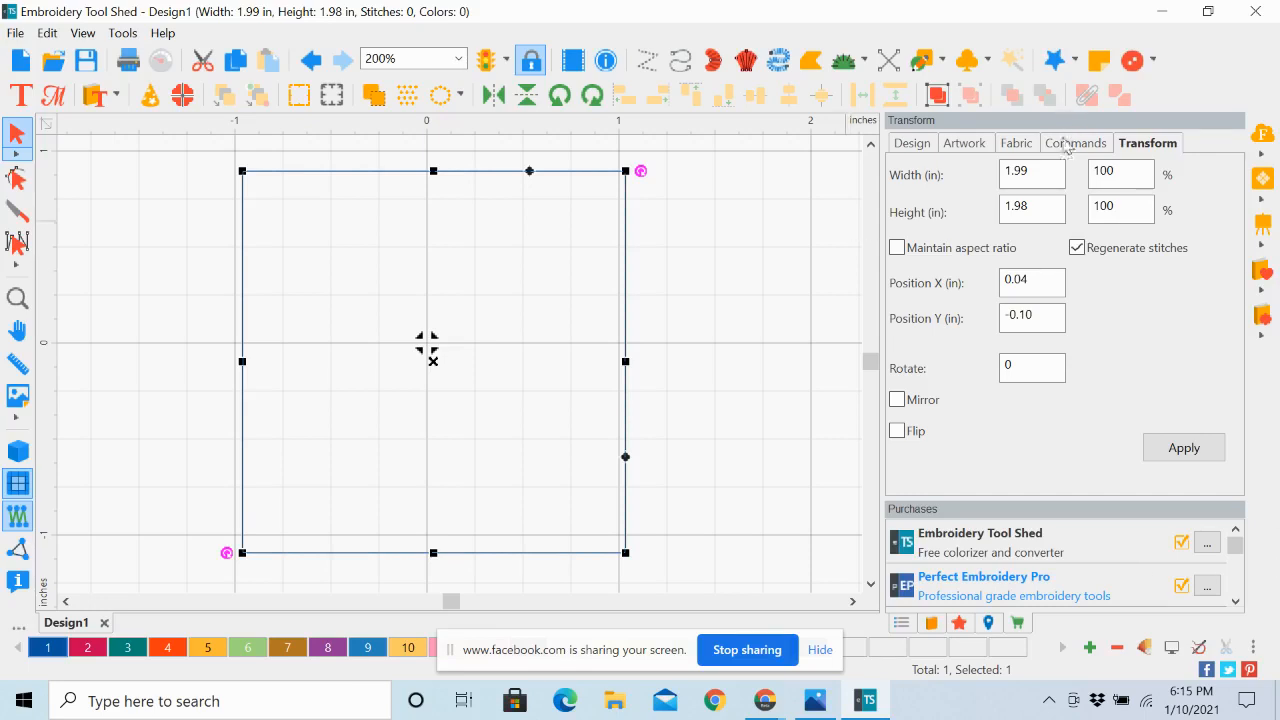
drag(1043, 171, 977, 174)
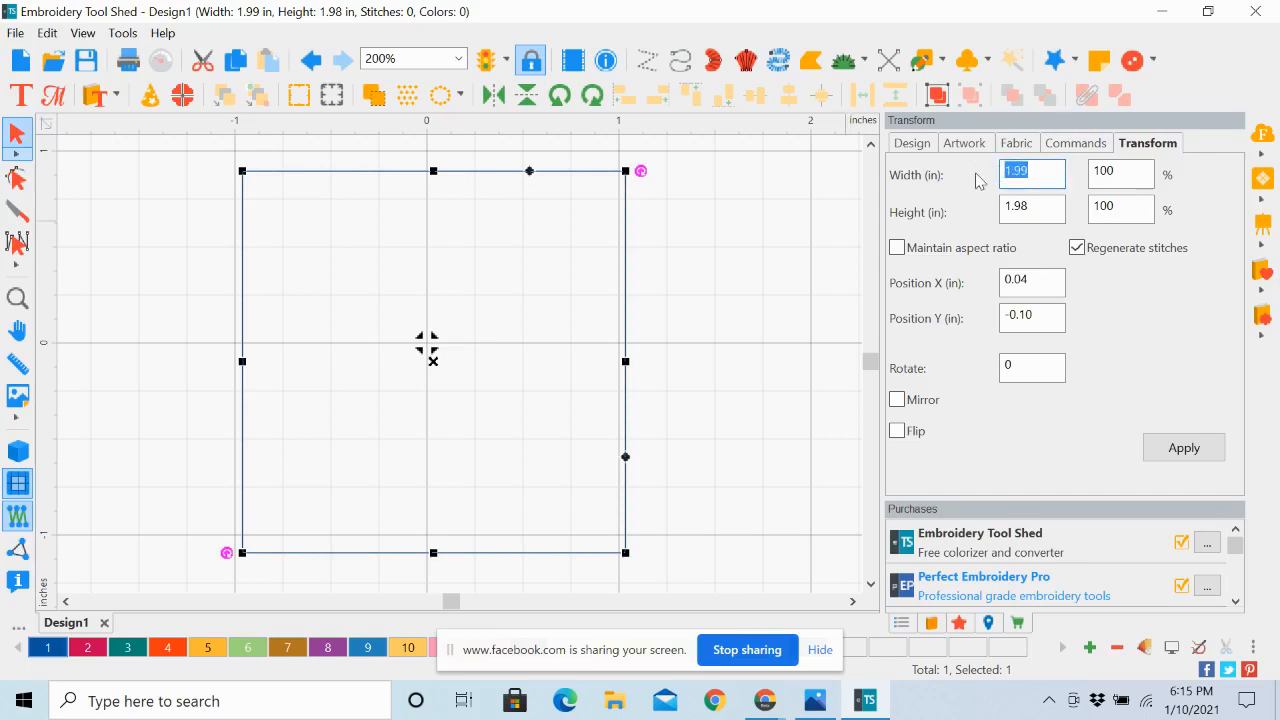
text(5)
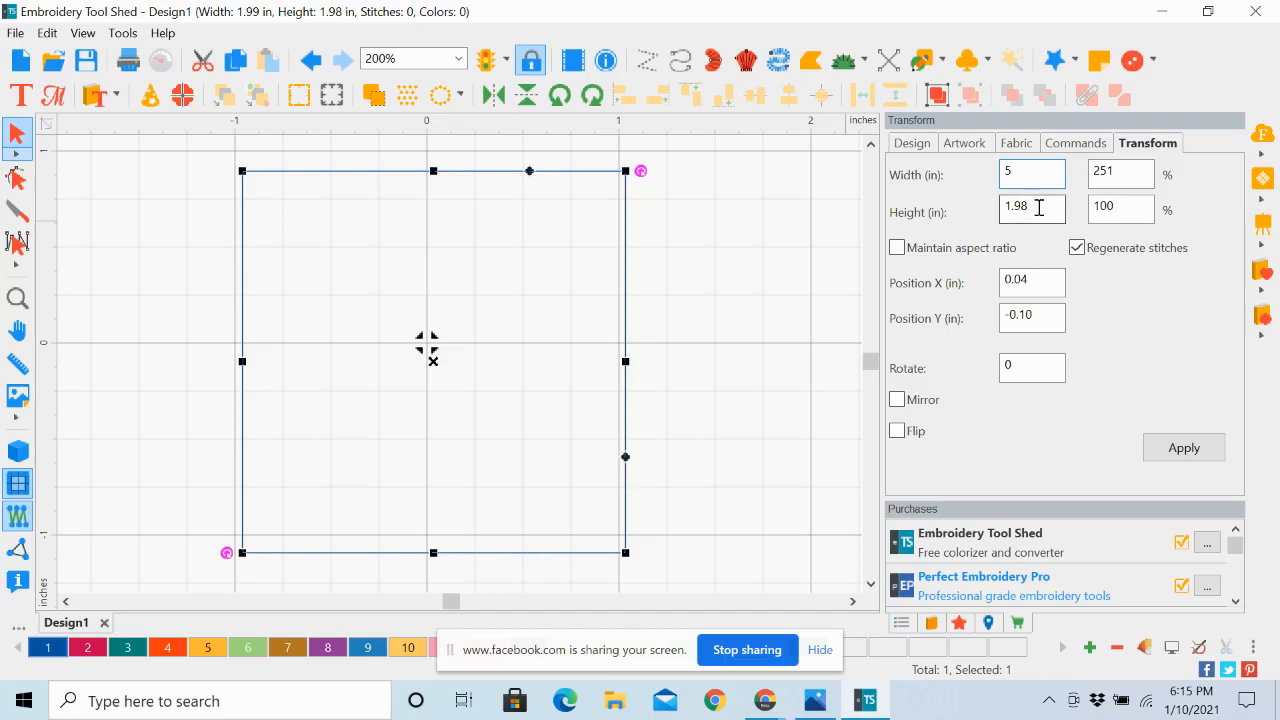
drag(1039, 207, 987, 218)
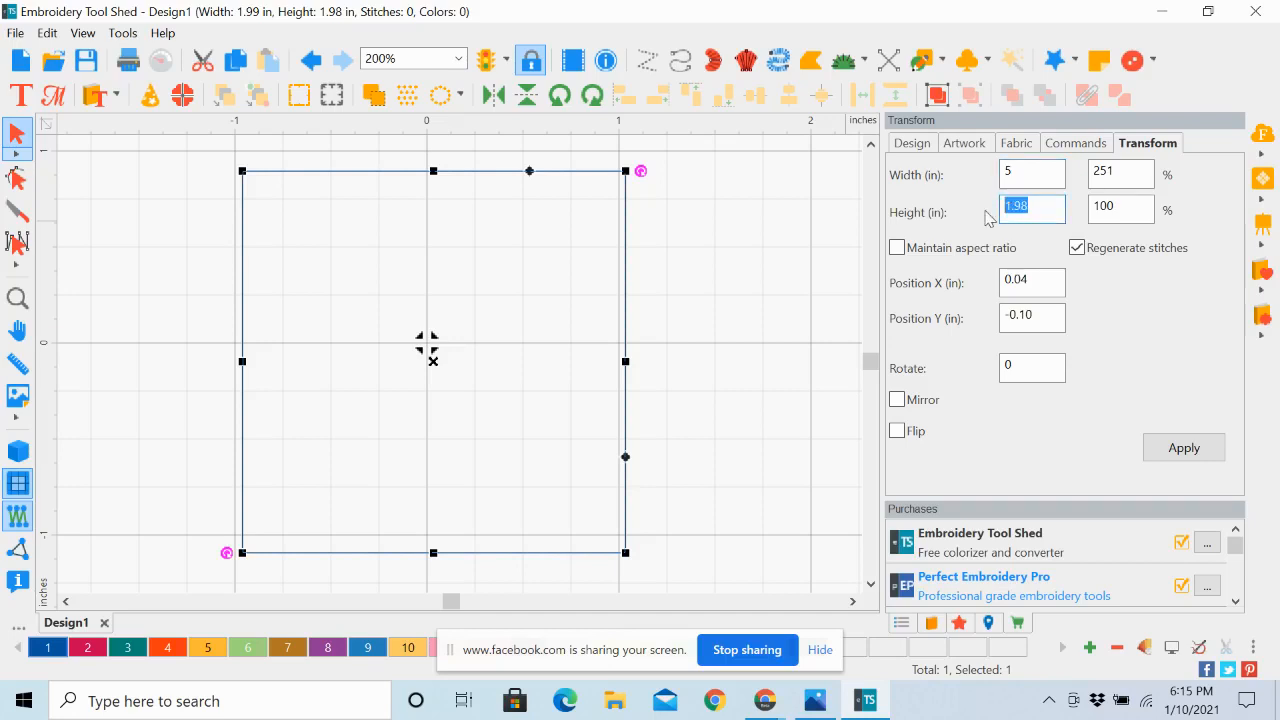
text(7)
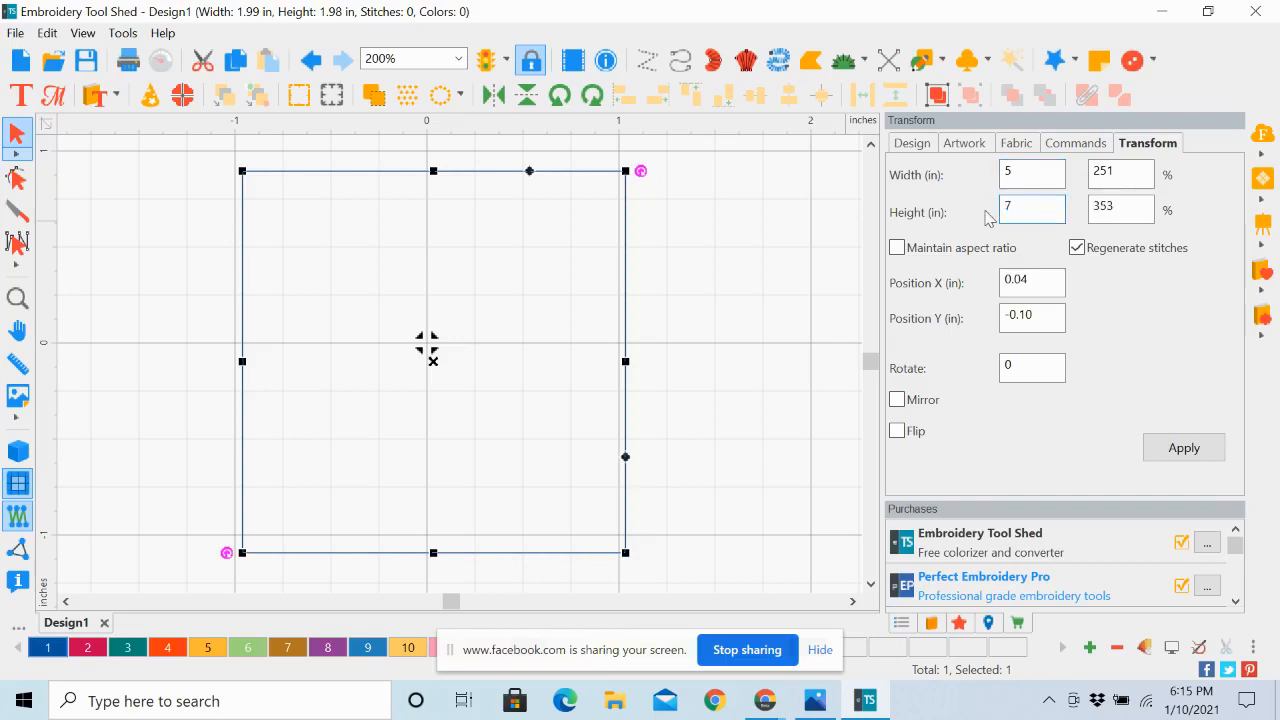
click(1182, 450)
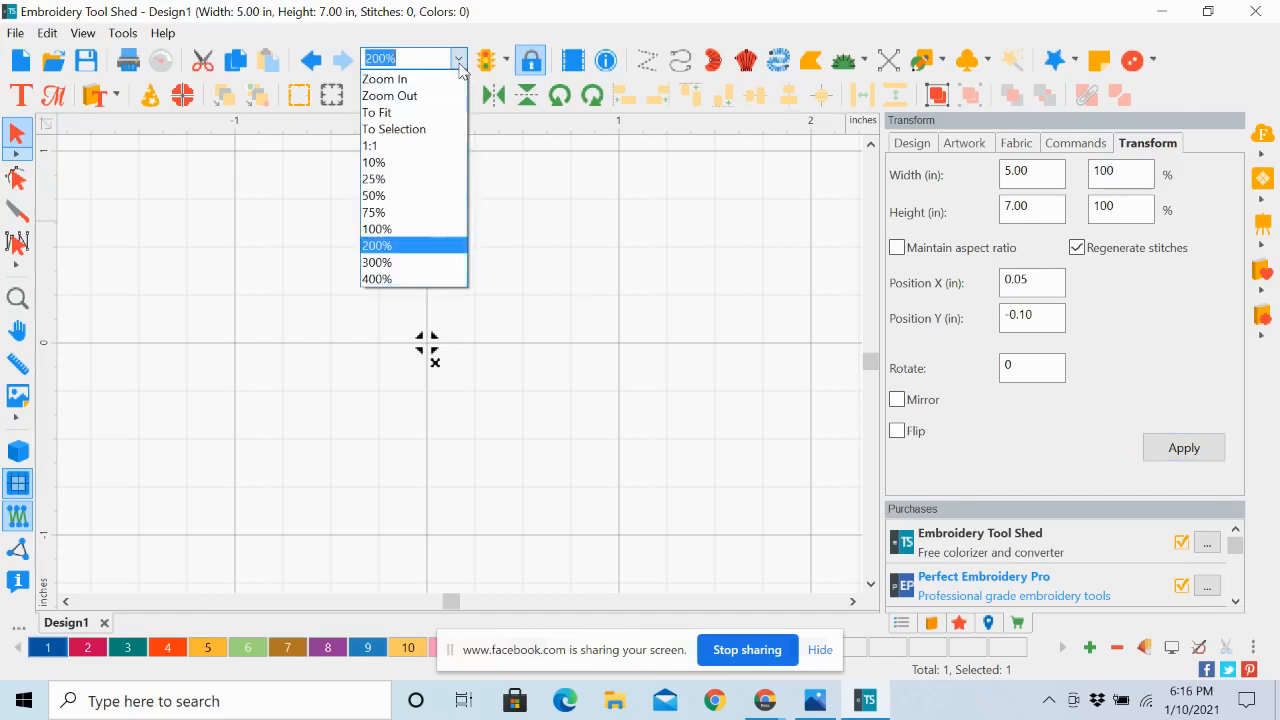
Fit the design to the view, move the rectangle's center onto the page origin and deselect it
click(421, 121)
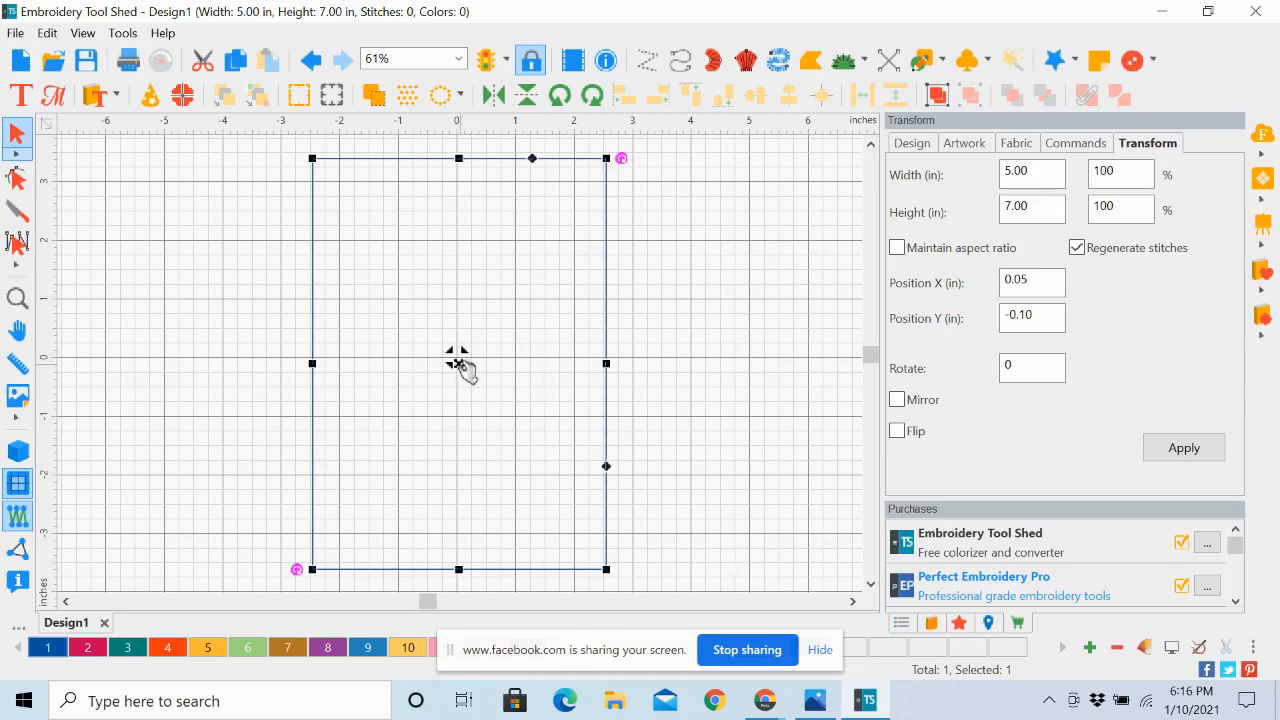
drag(459, 364, 457, 358)
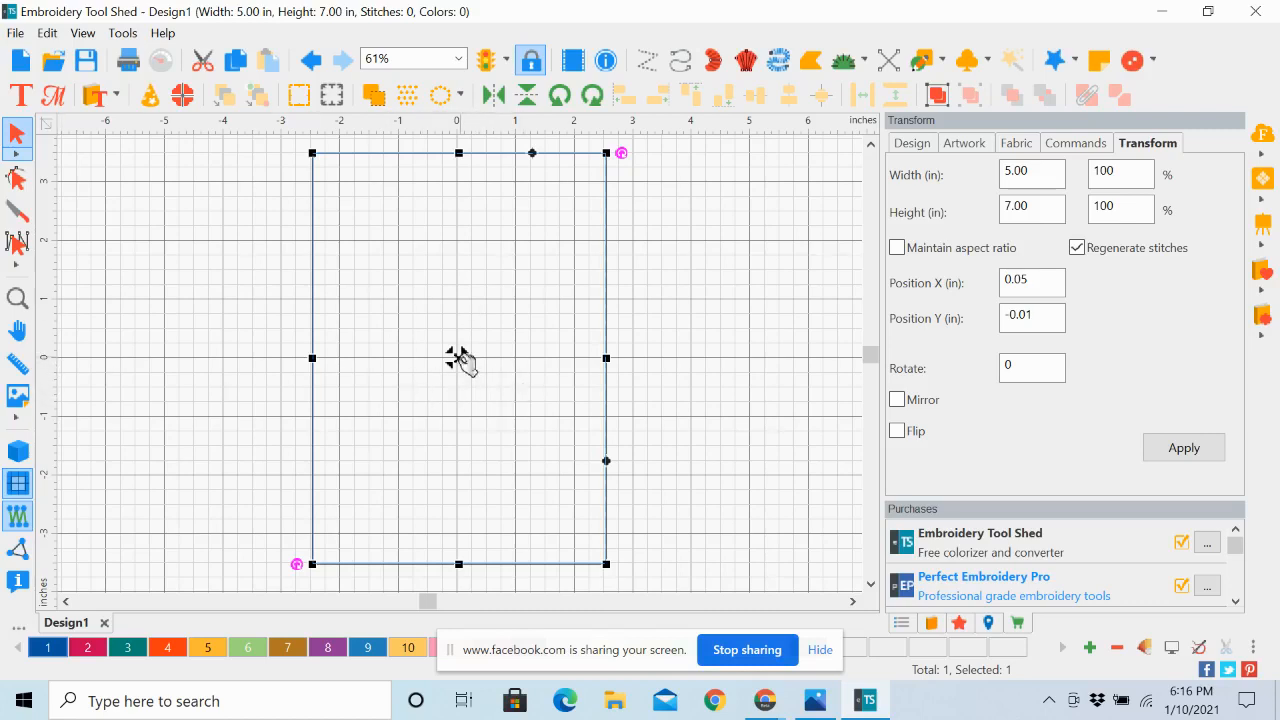
right_click(459, 357)
mouse_move(470, 370)
click(640, 289)
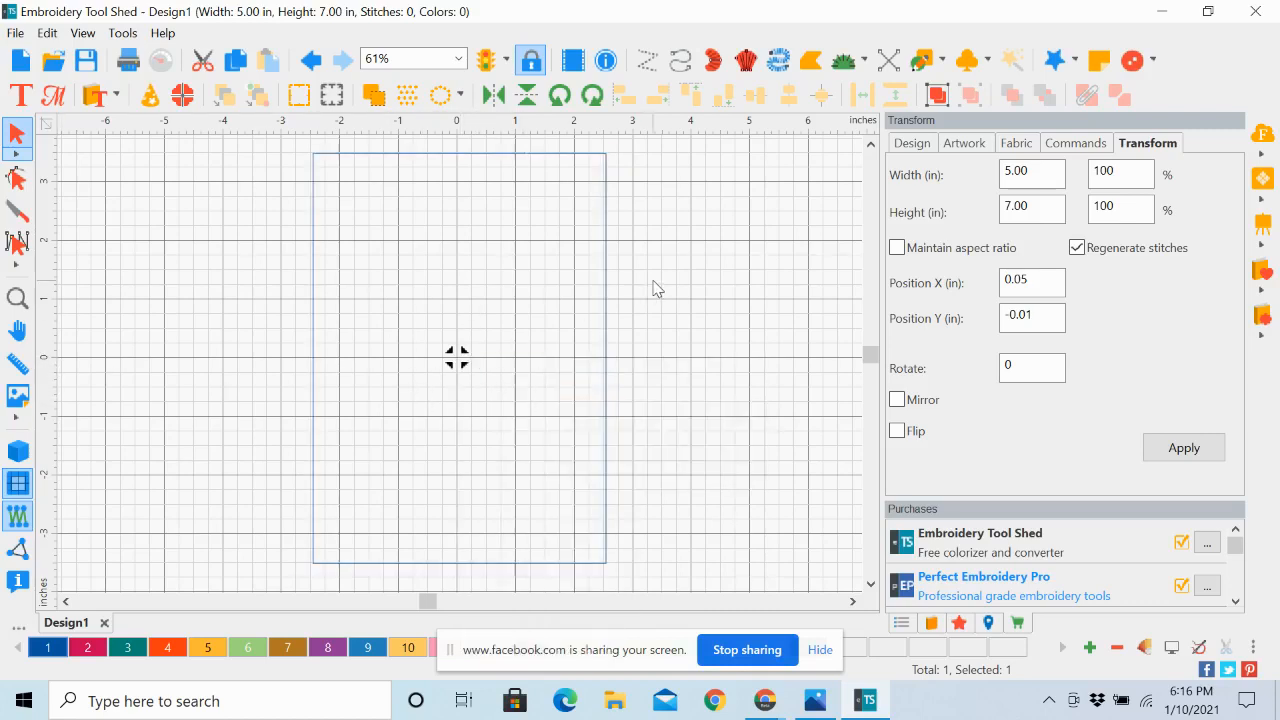
Select the rectangle and apply Center Origin to the ruler grid
click(475, 158)
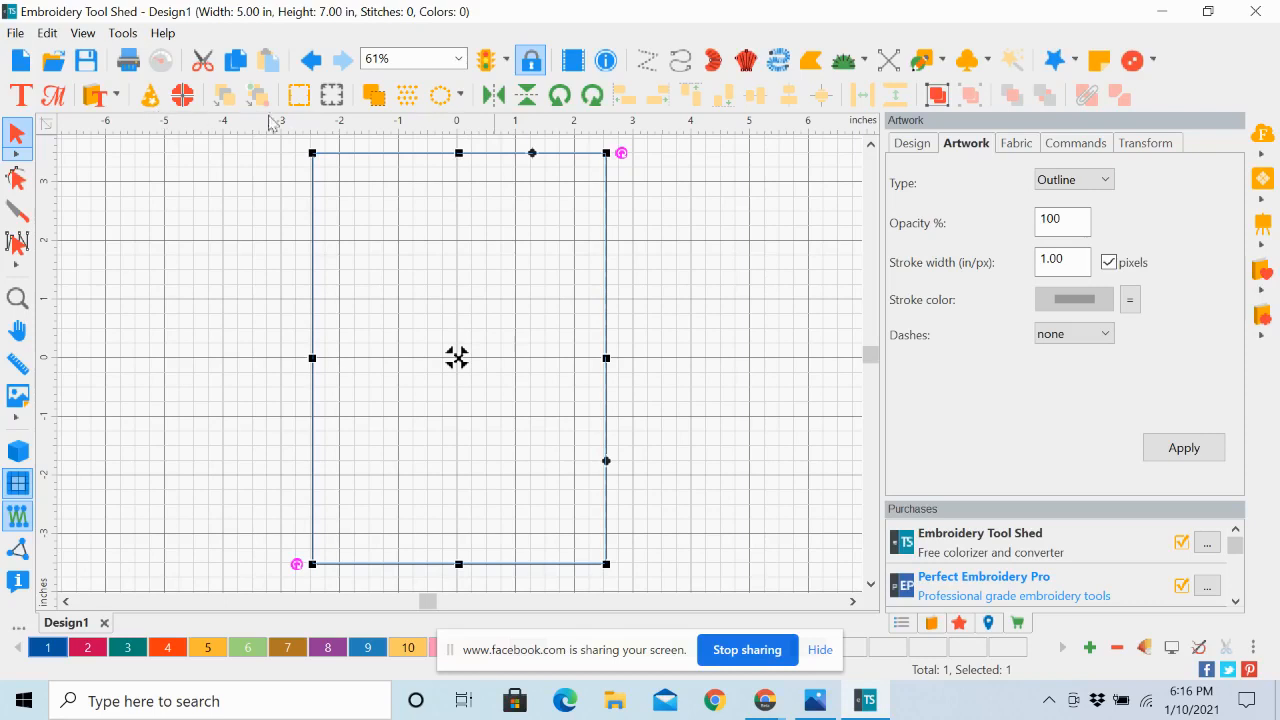
right_click(479, 125)
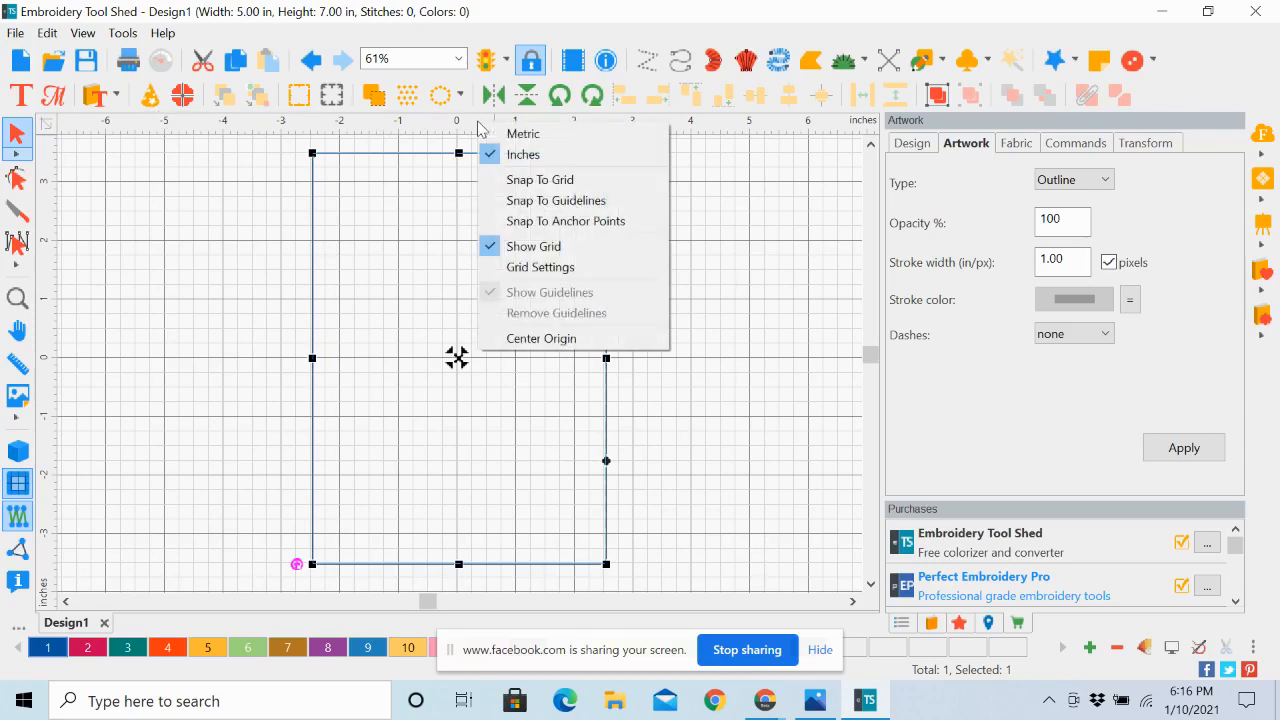
click(553, 340)
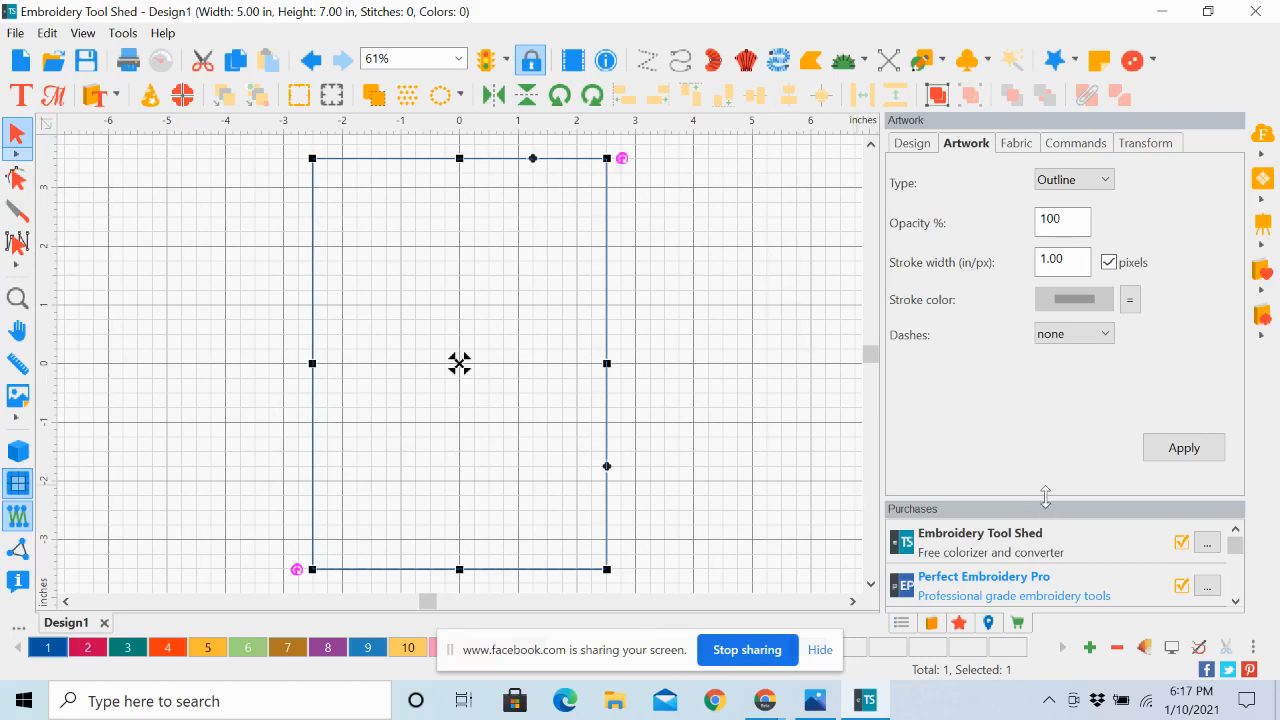
Make the Purchases pane taller, switch it to the Sequence list and expand the 405 Brother Embroidery color entry
drag(1045, 497, 1047, 467)
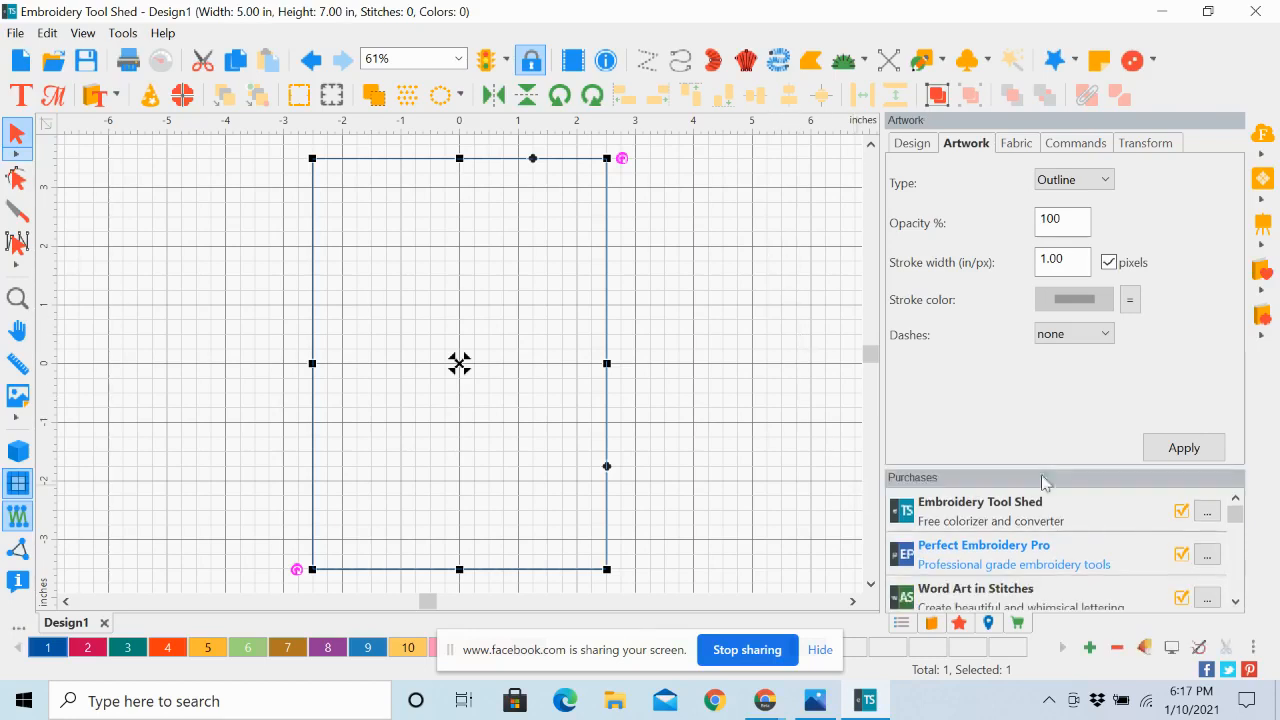
click(901, 623)
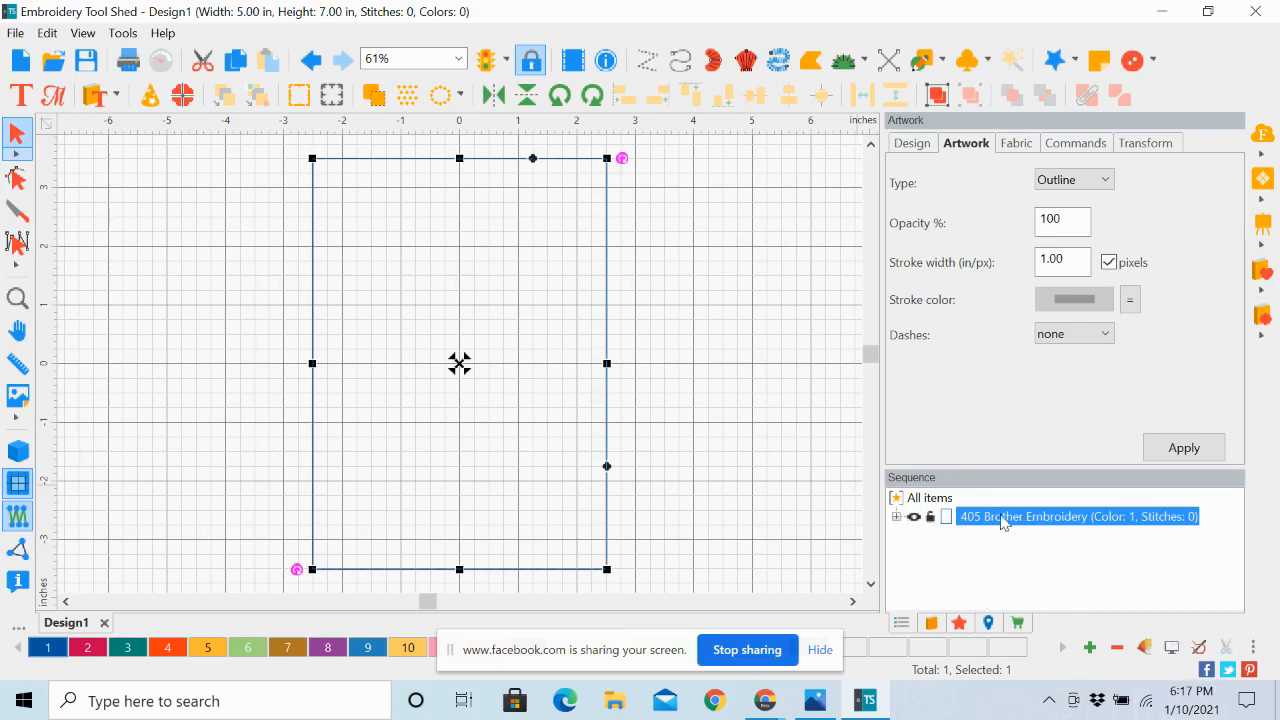
click(896, 518)
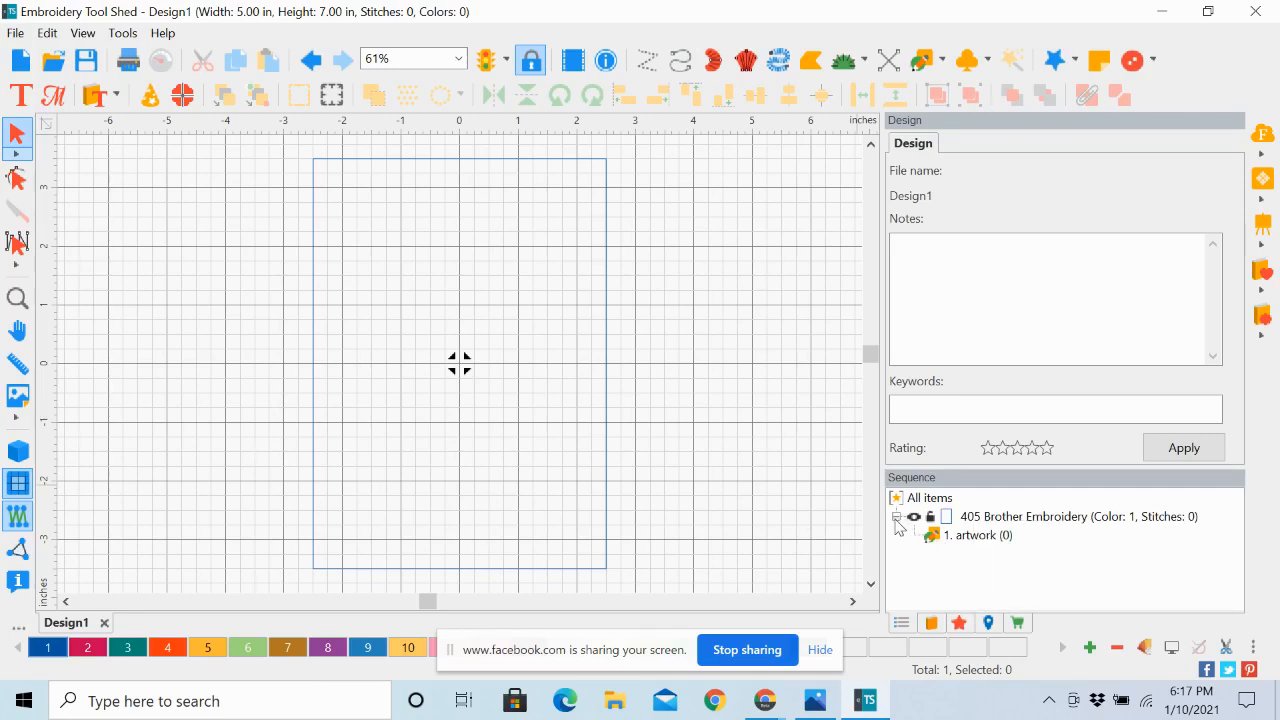
Collapse the 405 Brother Embroidery color entry, select the rectangle artwork and convert it to a Run stitch
click(896, 518)
click(1004, 518)
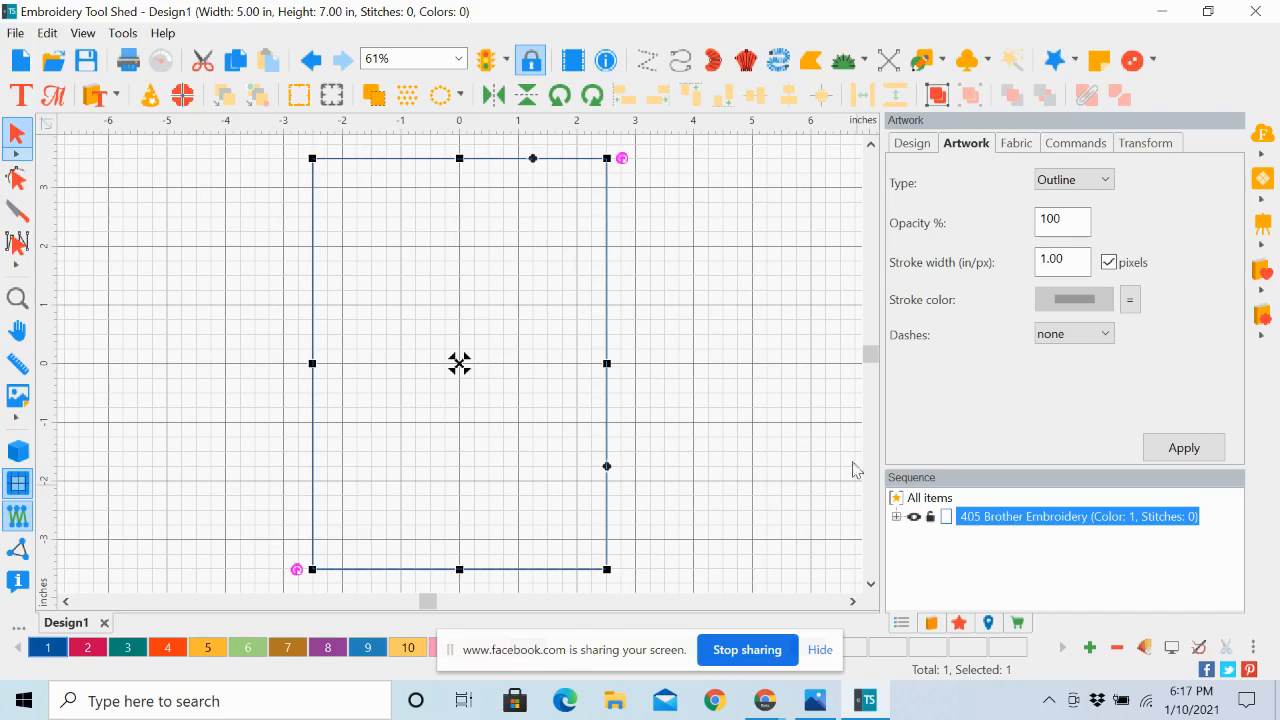
right_click(613, 340)
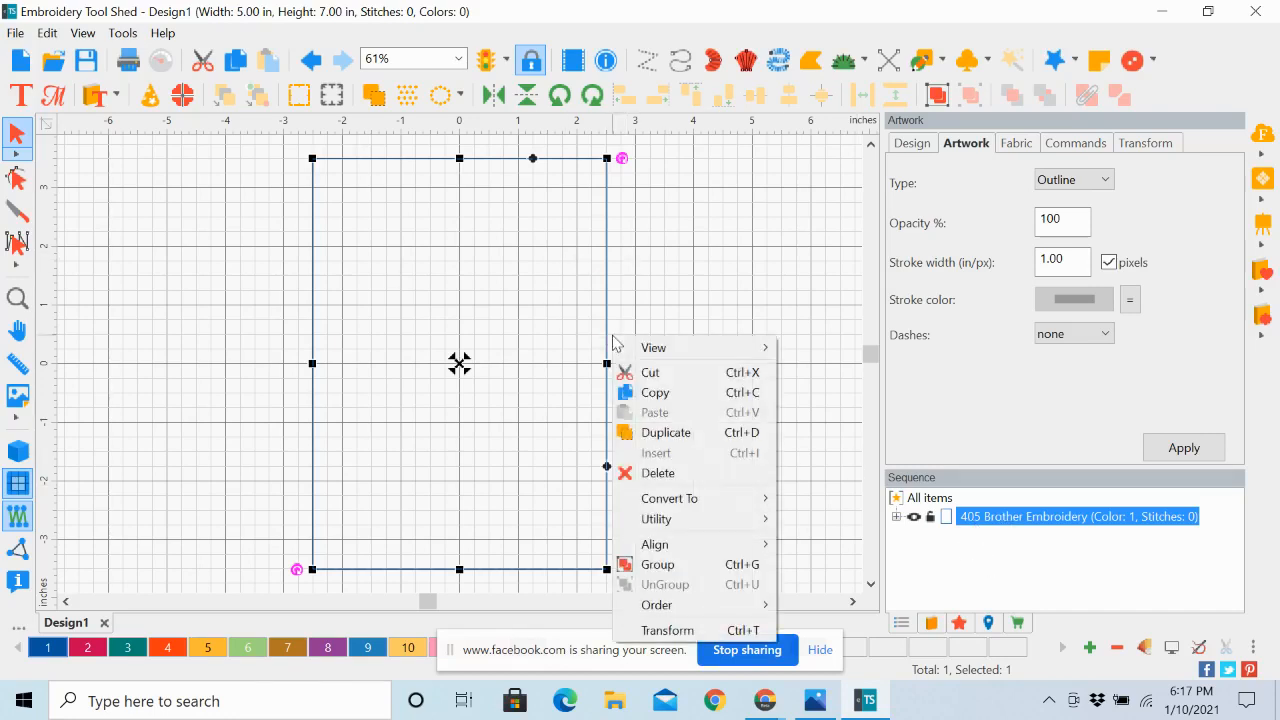
mouse_move(667, 505)
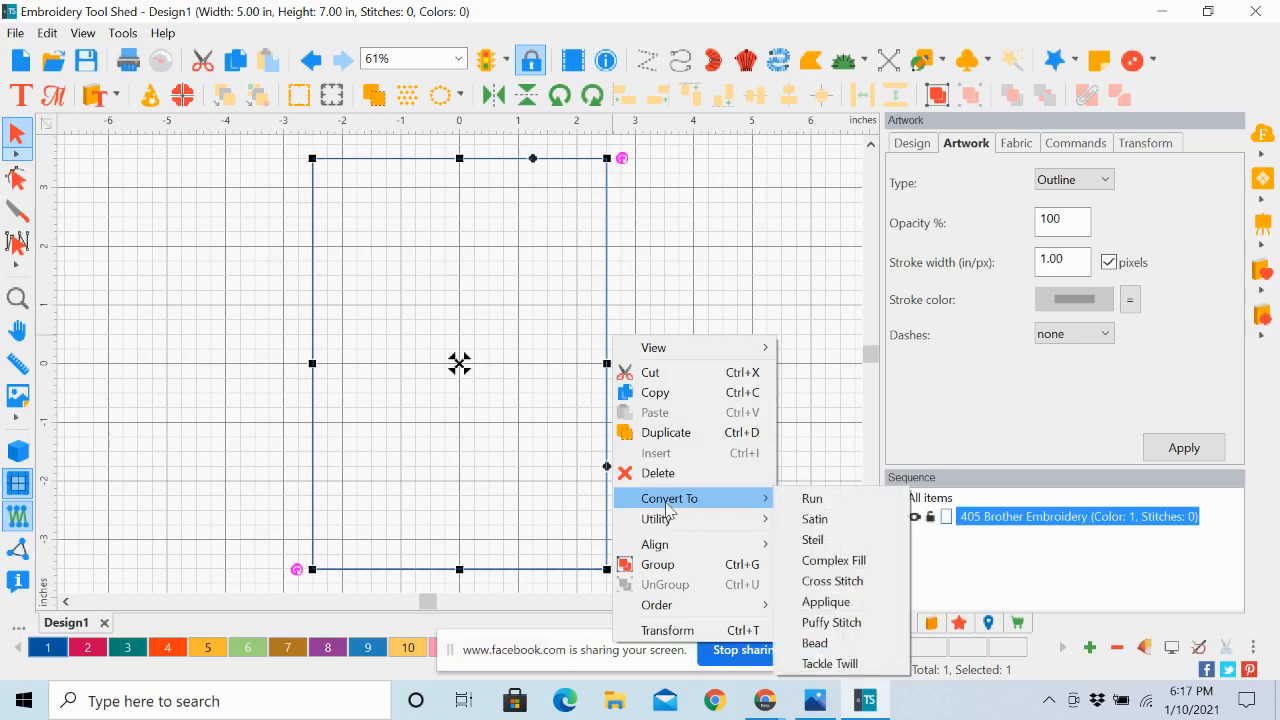
click(812, 500)
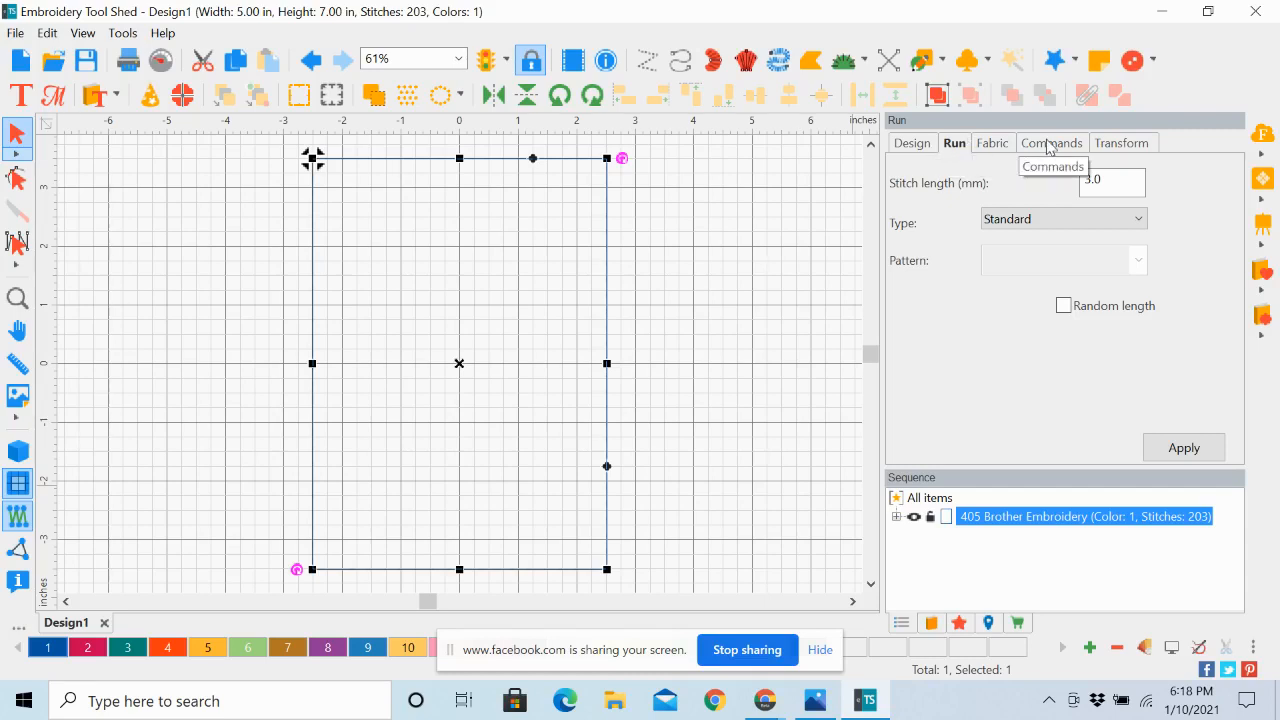
Set both Tie in and Tie off to basic for the 5 by 7 in run rectangle and apply
click(1048, 145)
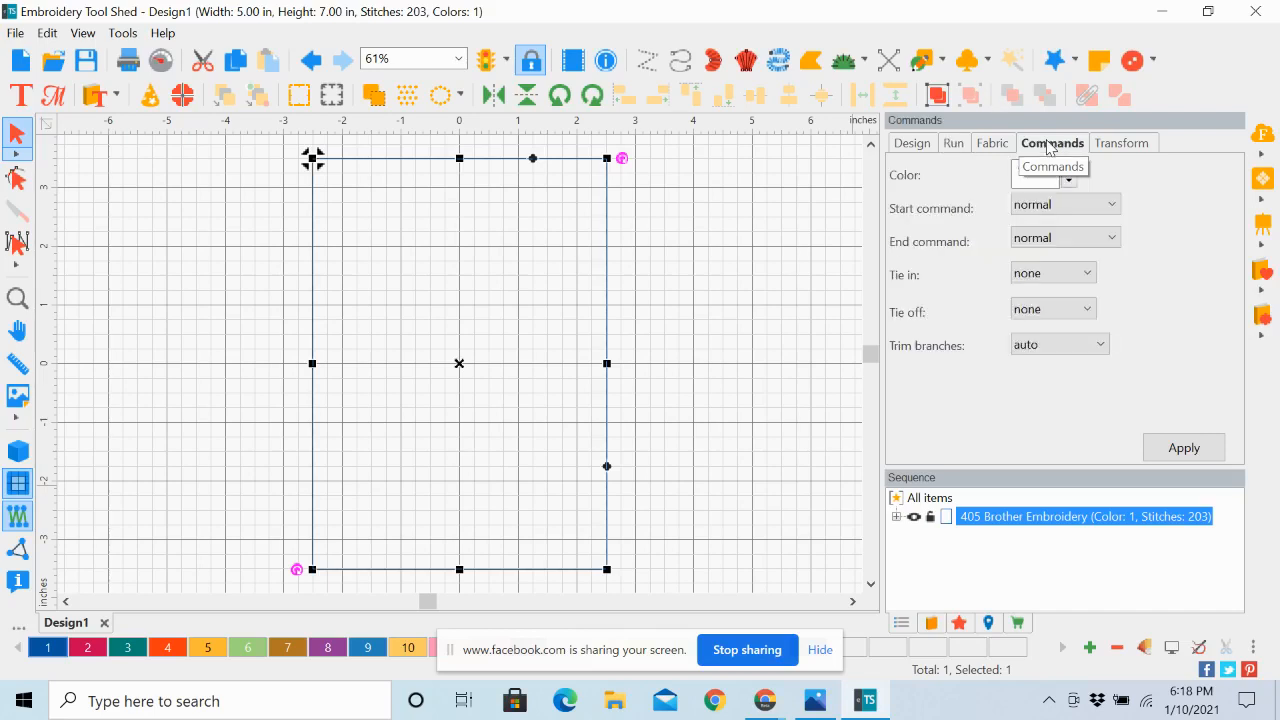
click(1088, 278)
click(1080, 318)
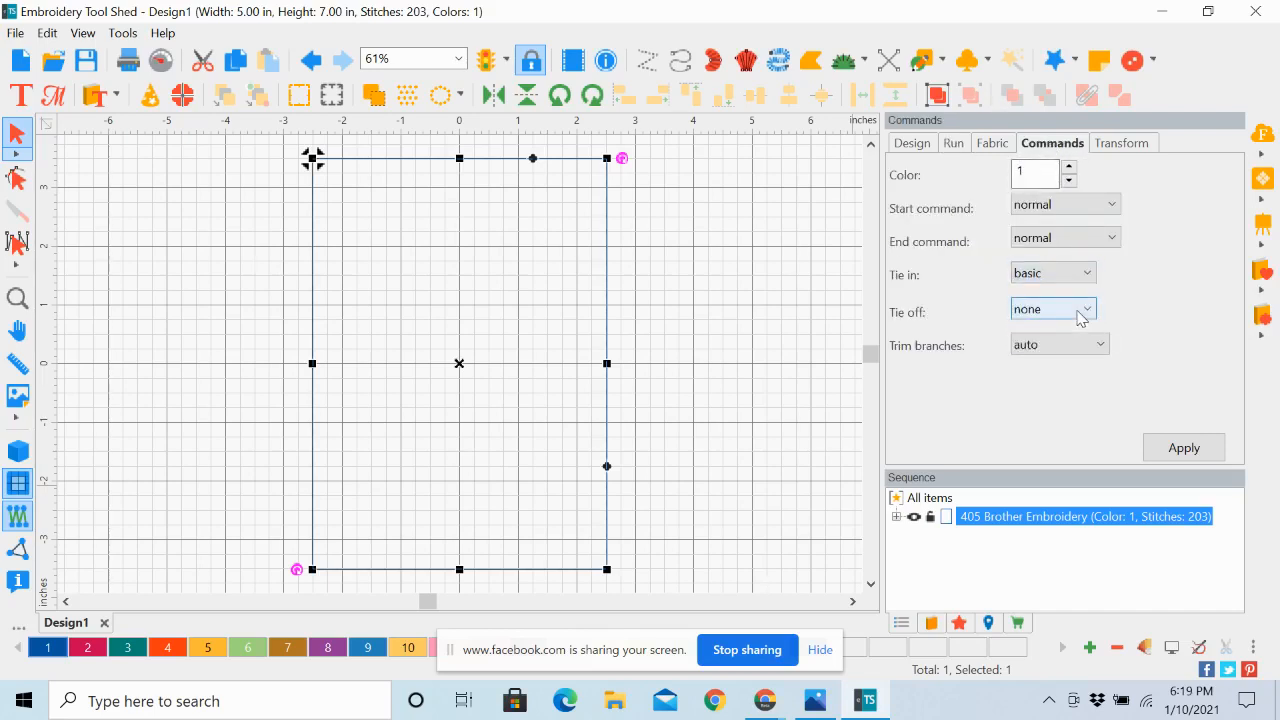
click(1088, 312)
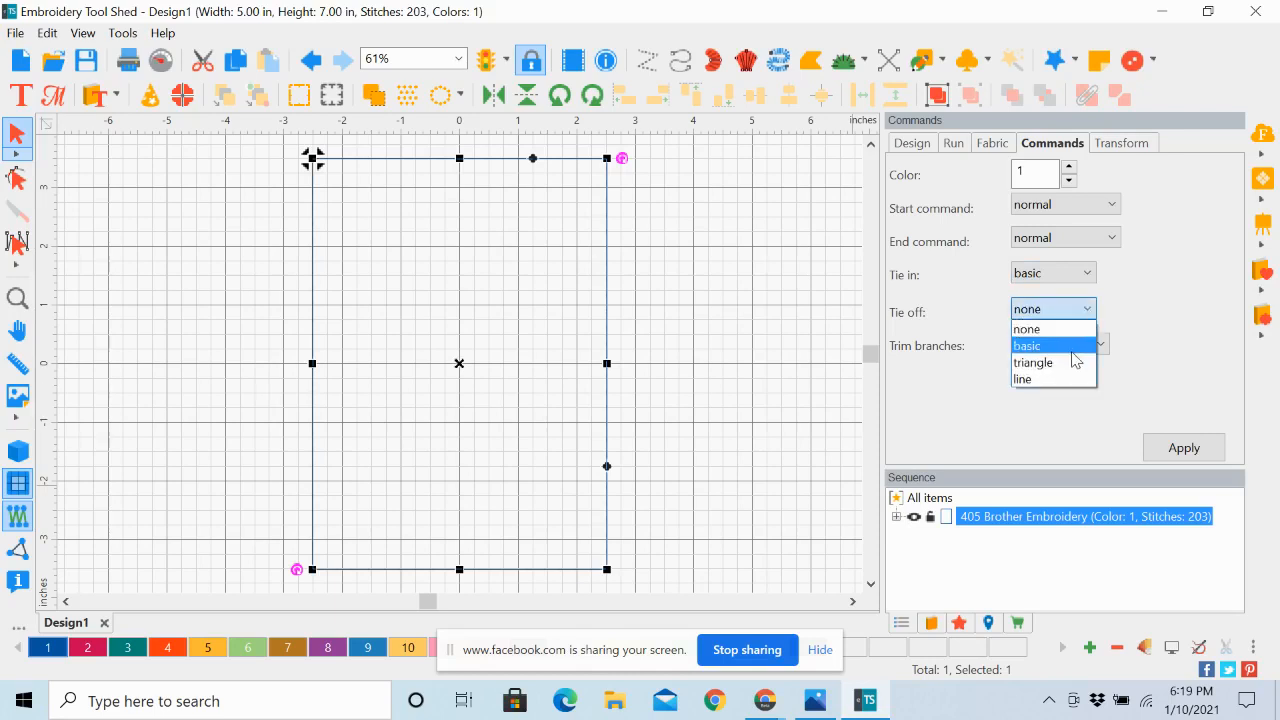
click(1075, 347)
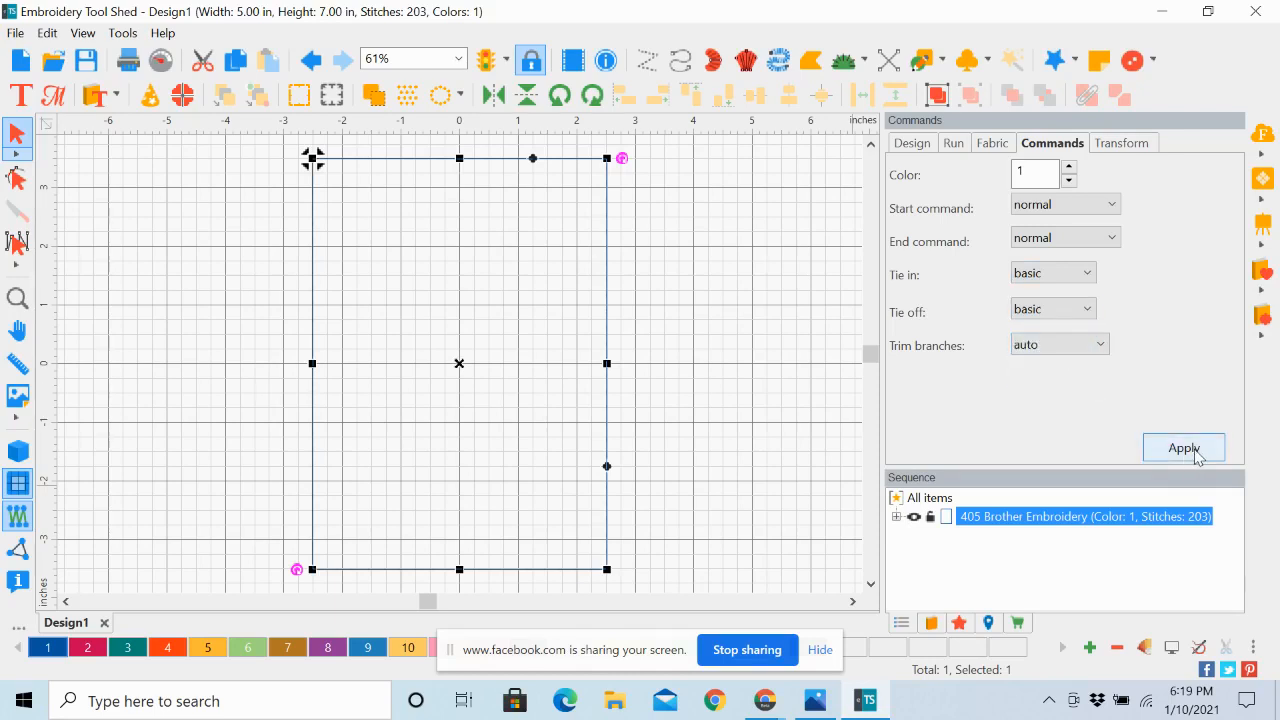
click(1186, 452)
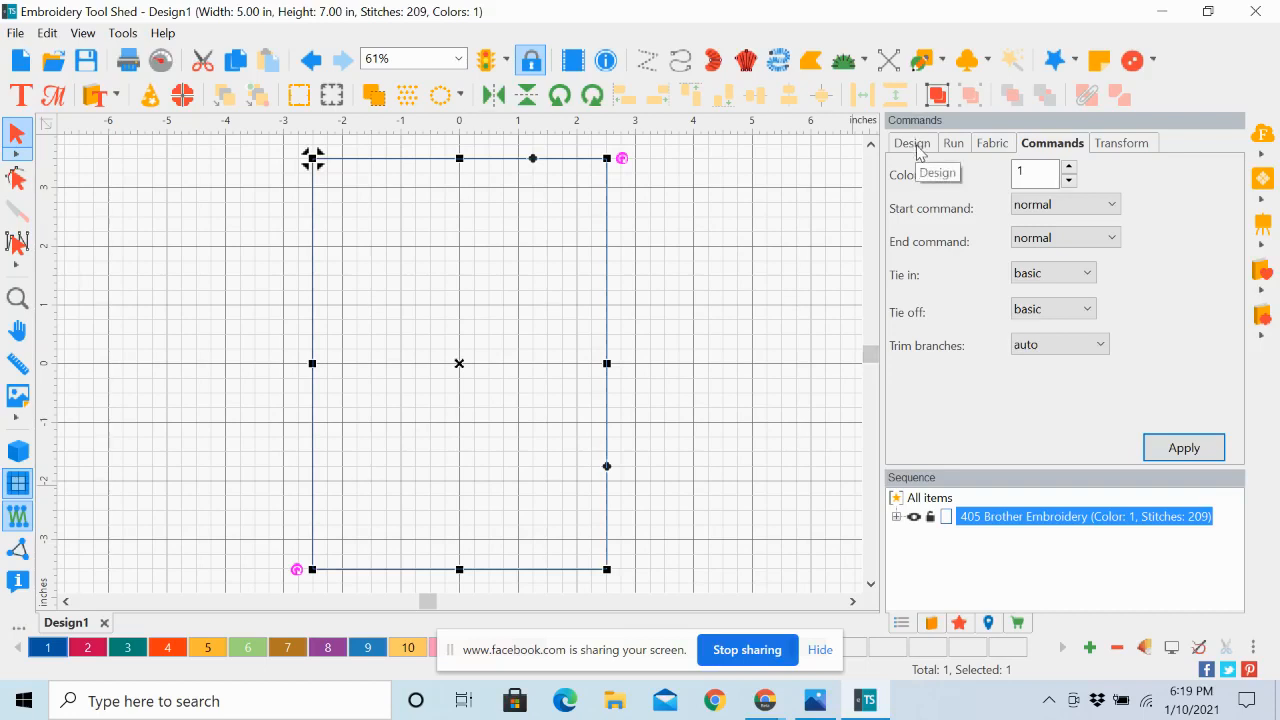
Review the rectangle's Run settings, look at the finished Valentine's card photo in Photos and return to Embroidery Tool Shed
click(952, 148)
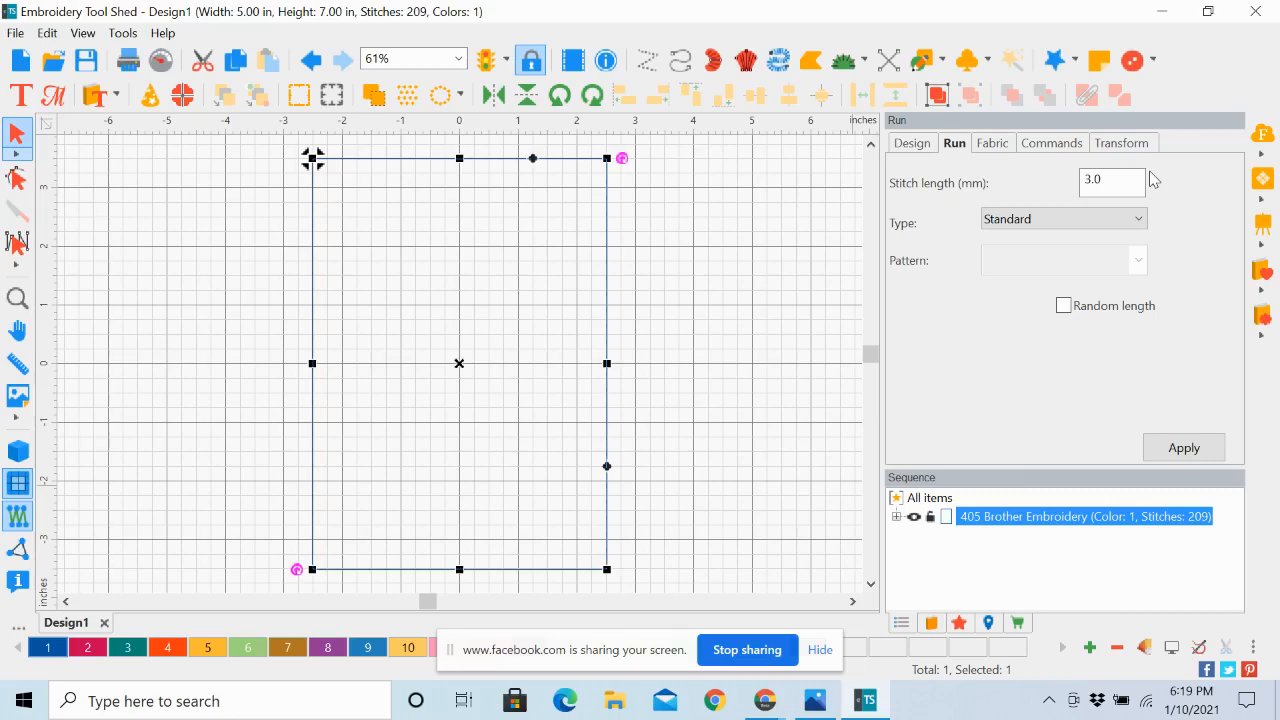
click(1161, 11)
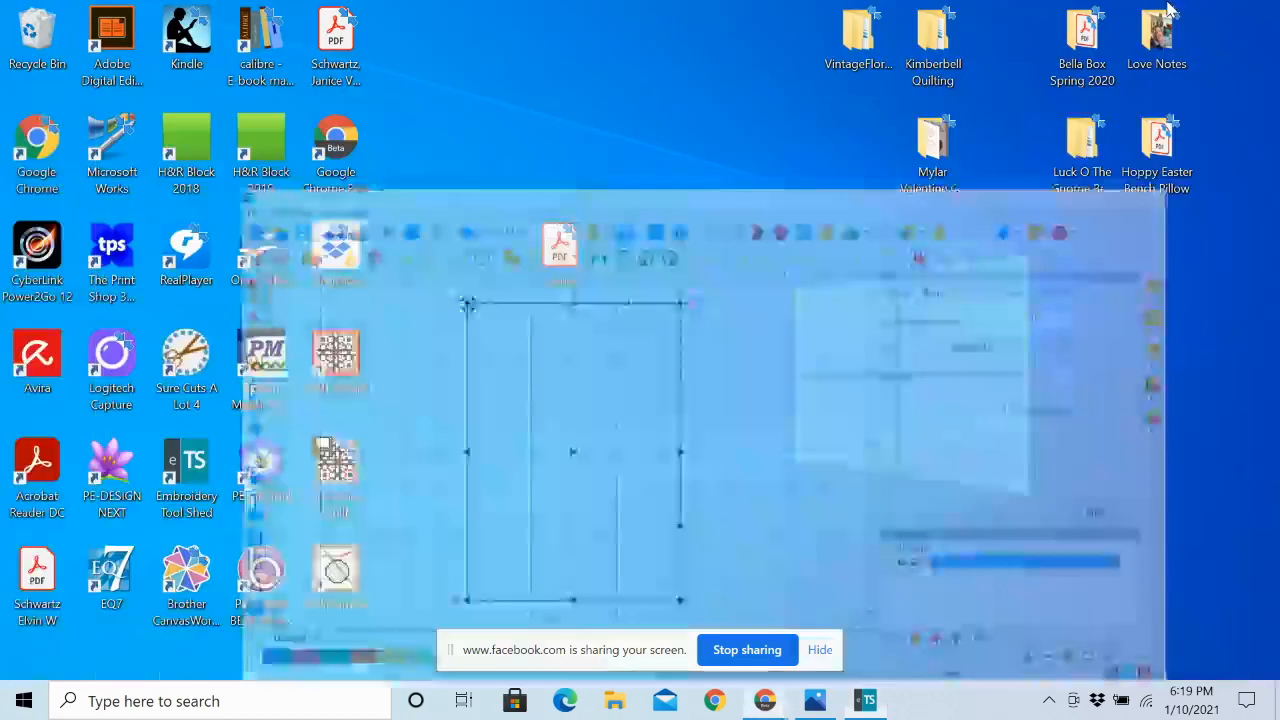
click(815, 700)
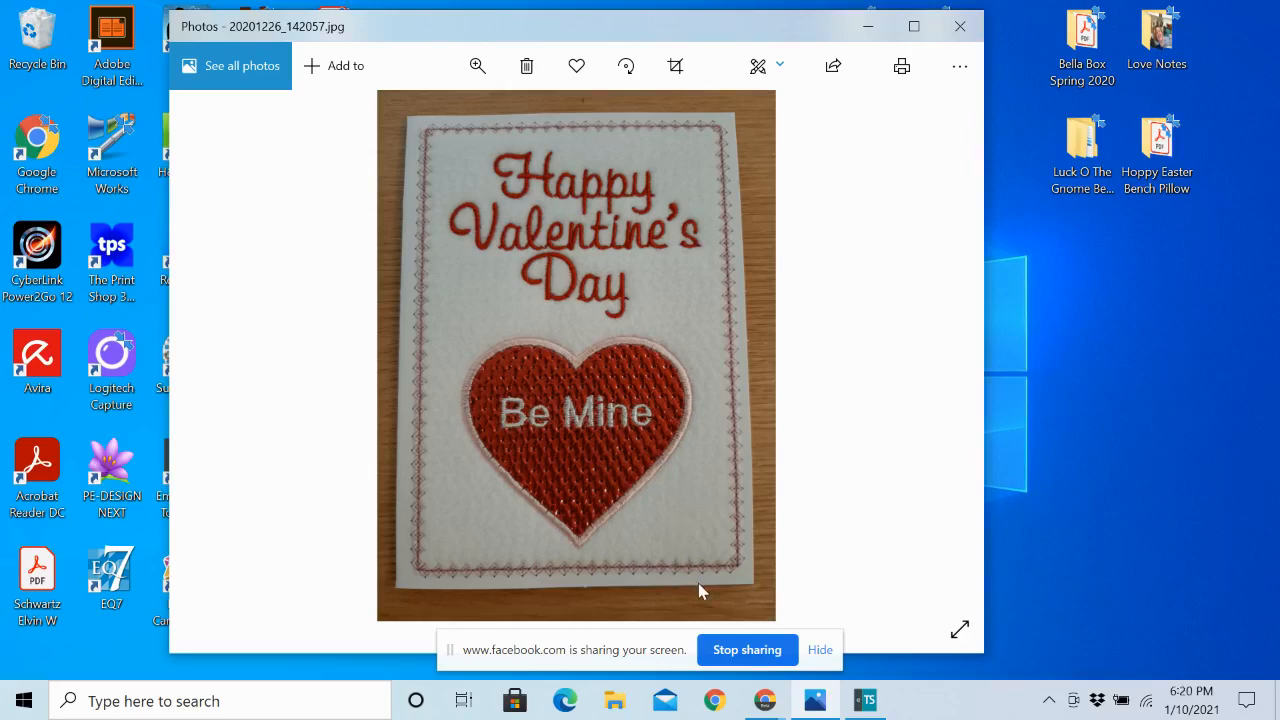
click(866, 701)
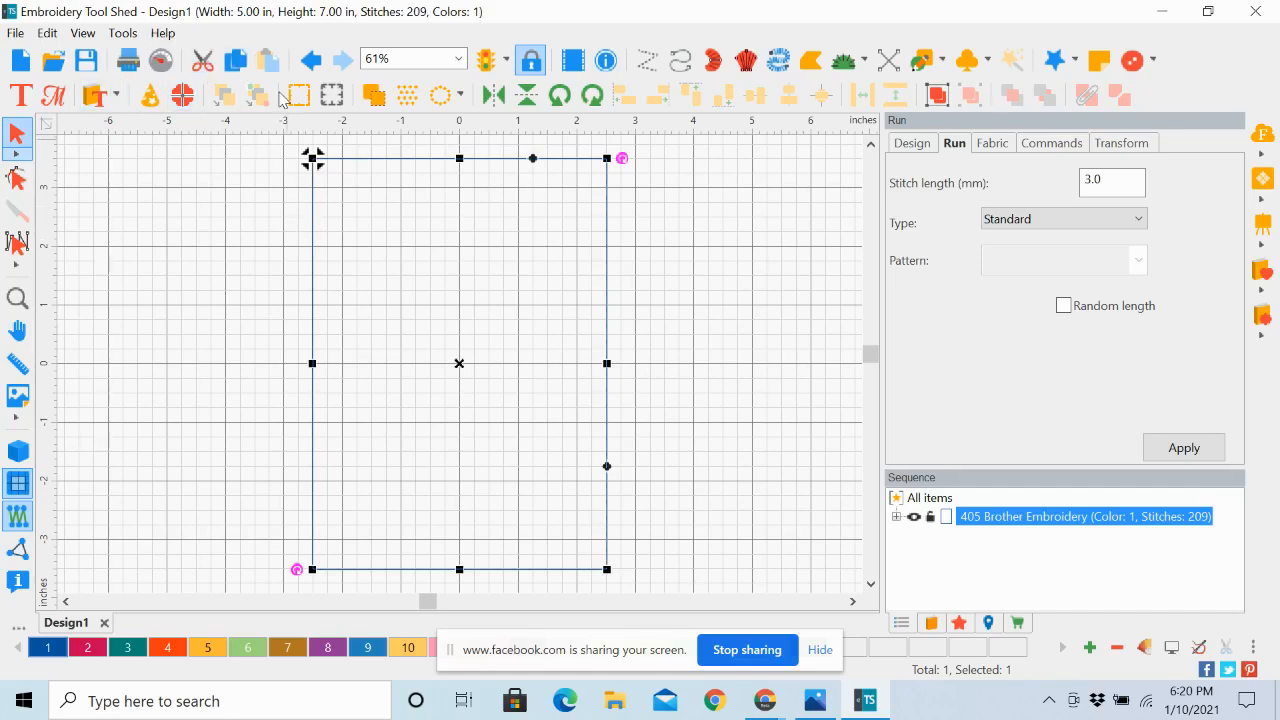
Copy and paste the run rectangle in place and assign thread color 2, Dark Fuchsia, to the copy
click(236, 64)
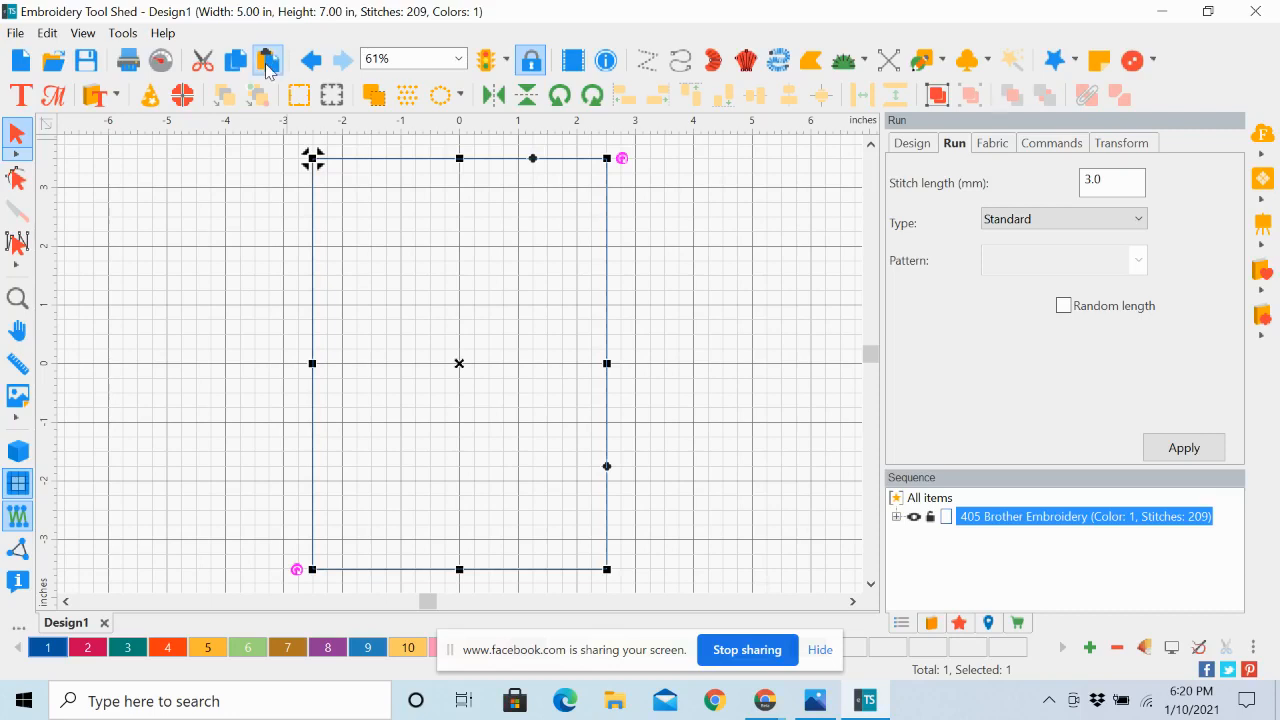
click(268, 64)
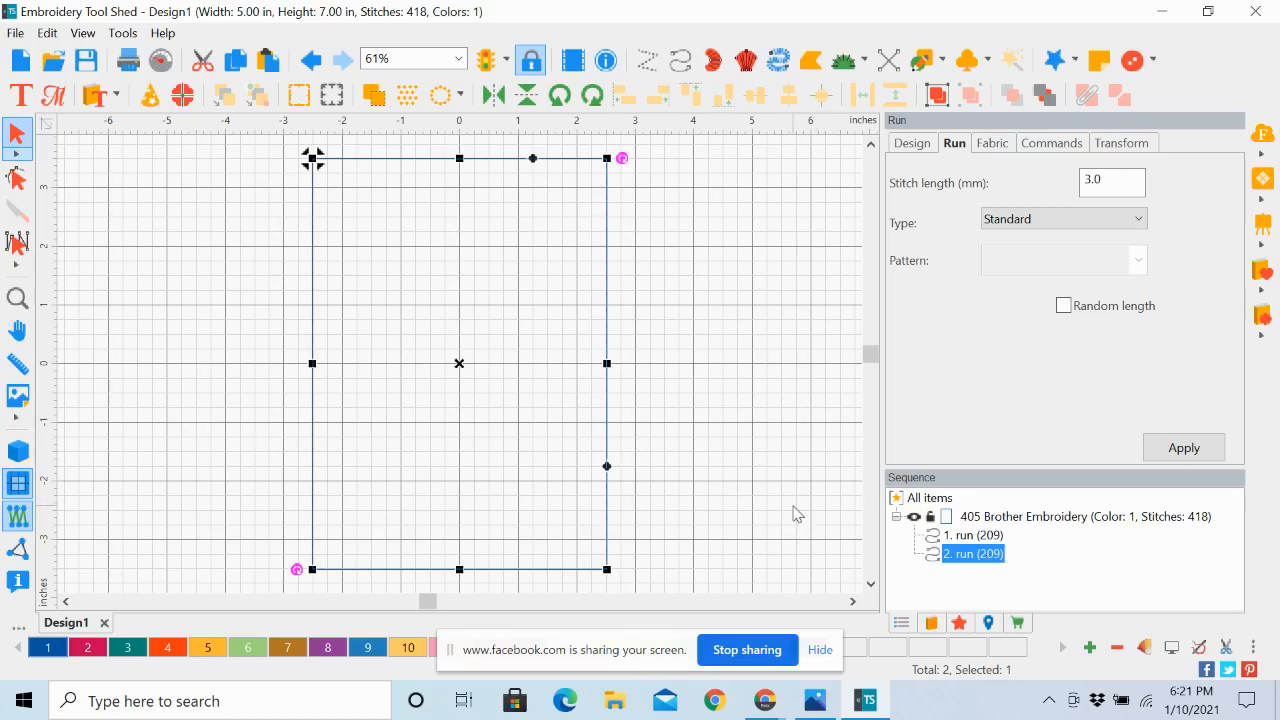
click(86, 655)
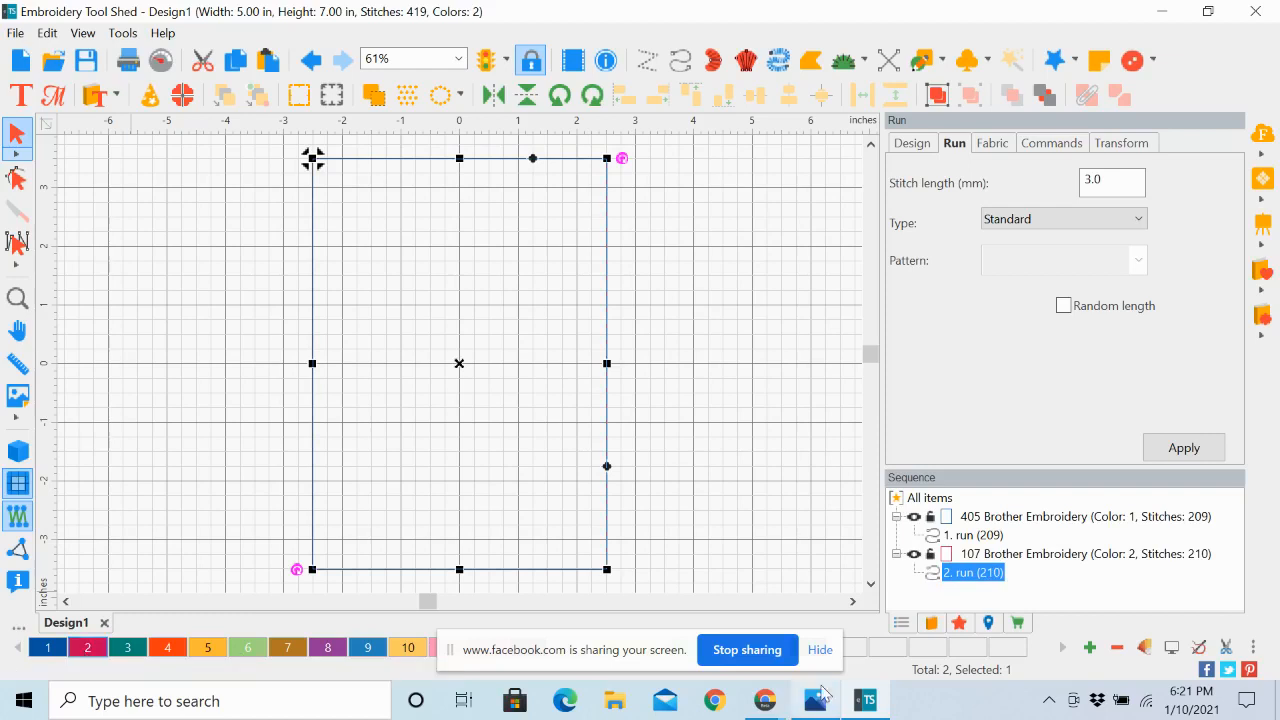
Resize the Dark Fuchsia rectangle to 4.5 in wide and 6.5 in high
click(1010, 556)
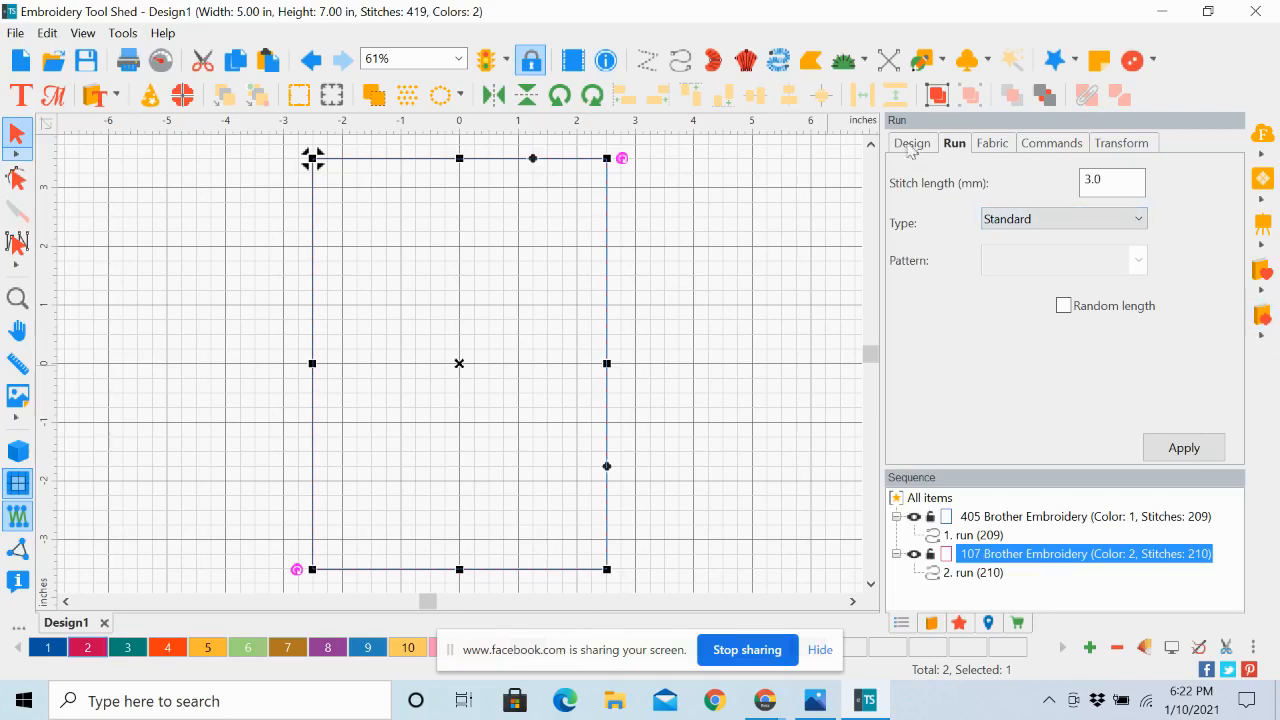
click(1127, 149)
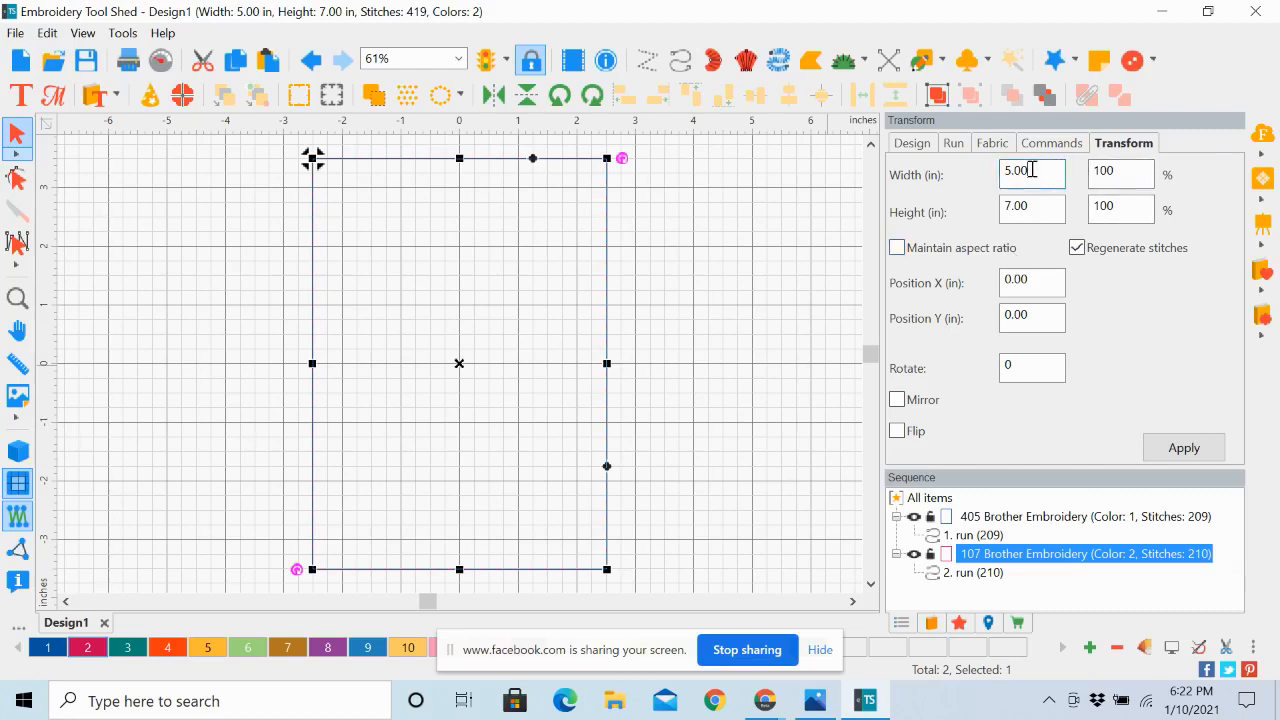
drag(1032, 170, 994, 172)
text(4.5)
drag(1046, 207, 995, 208)
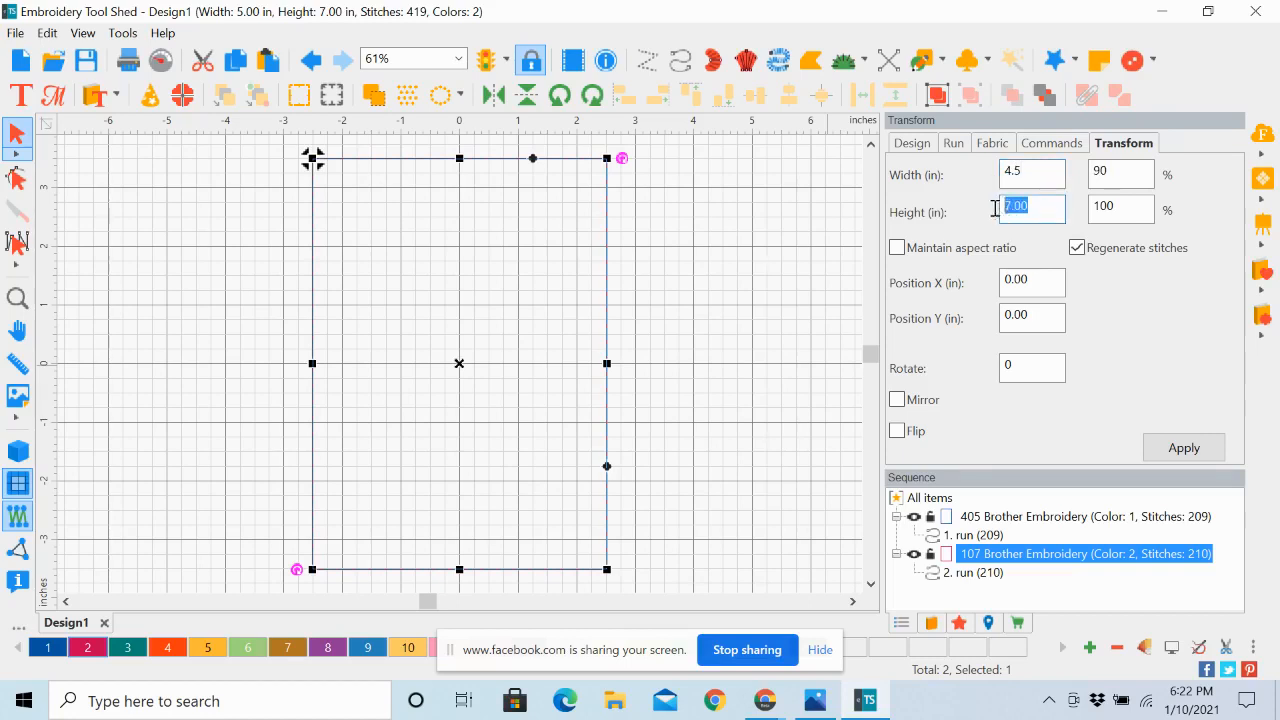
text(6.5)
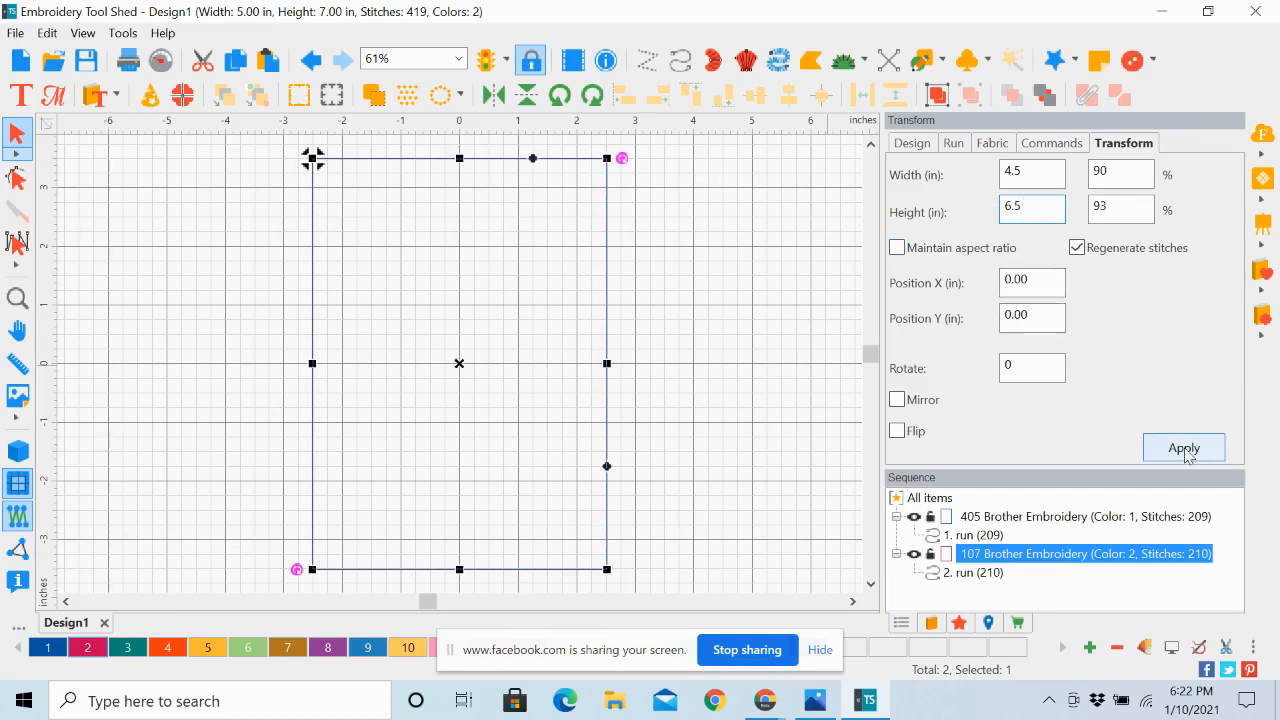
click(1184, 449)
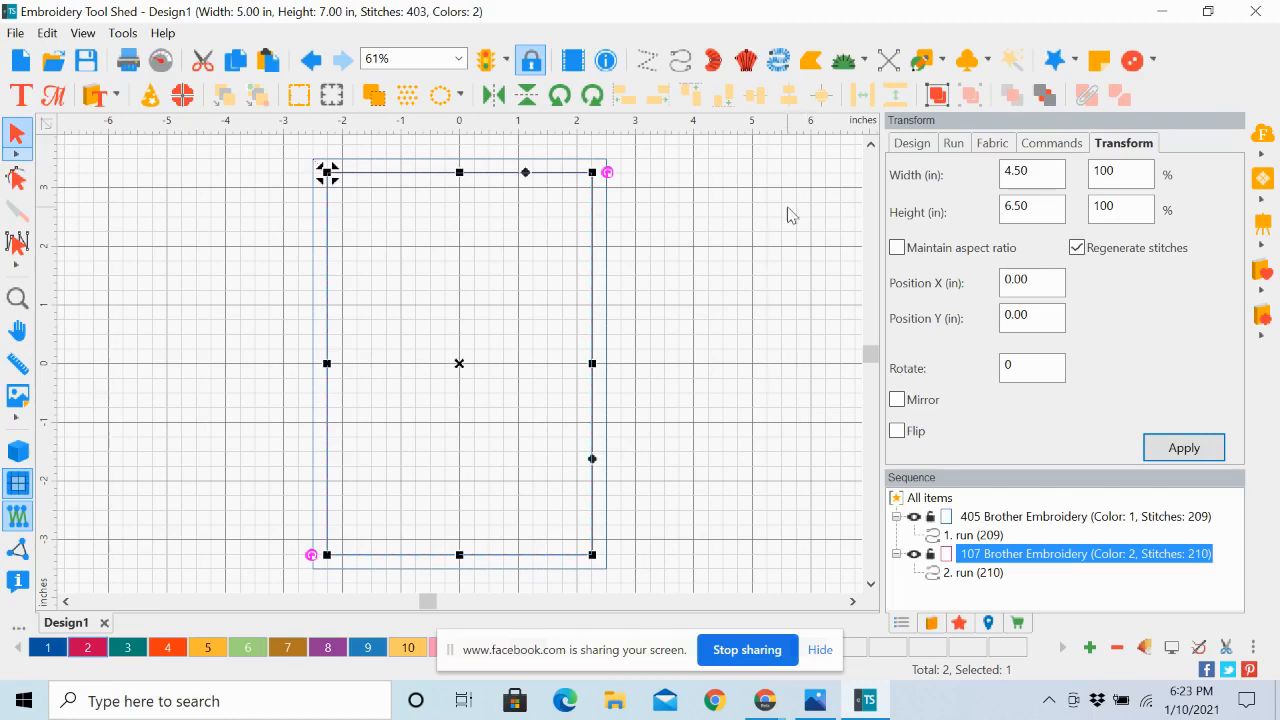
Check the smaller rectangle's tie settings, paste a copy of it in place and assign thread color 3, Teal Green, to the copy
click(1049, 149)
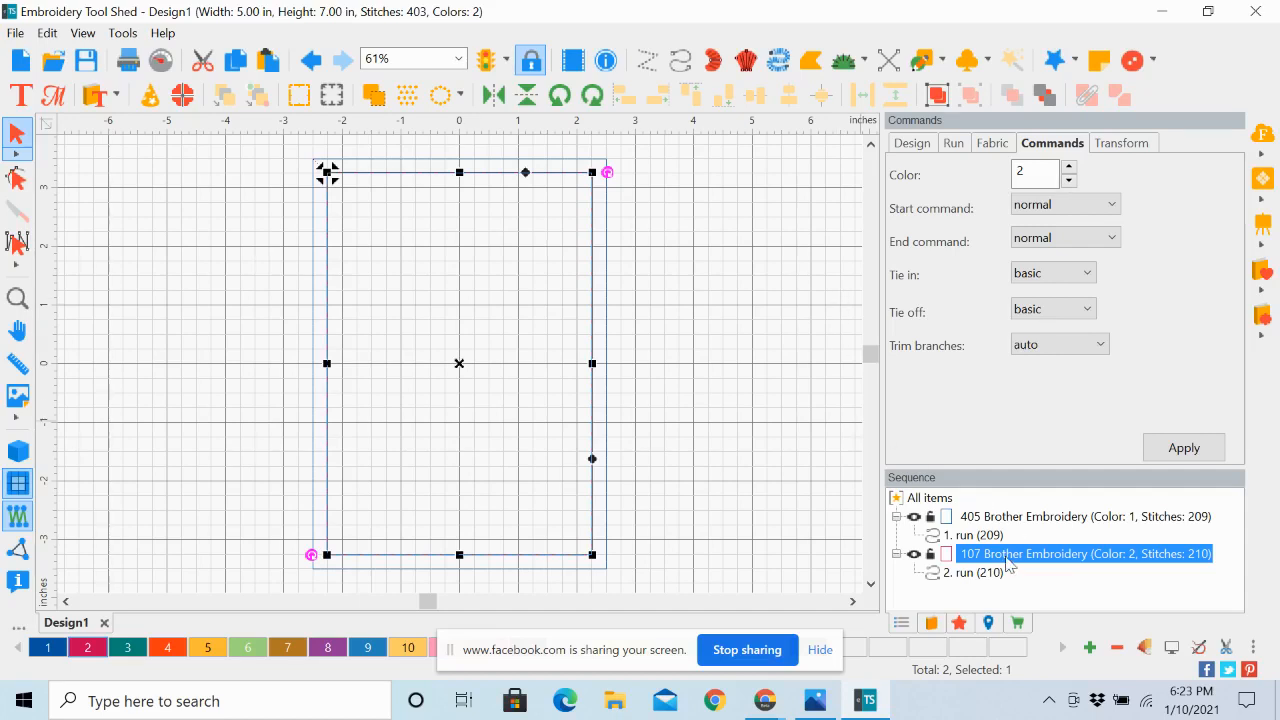
click(240, 63)
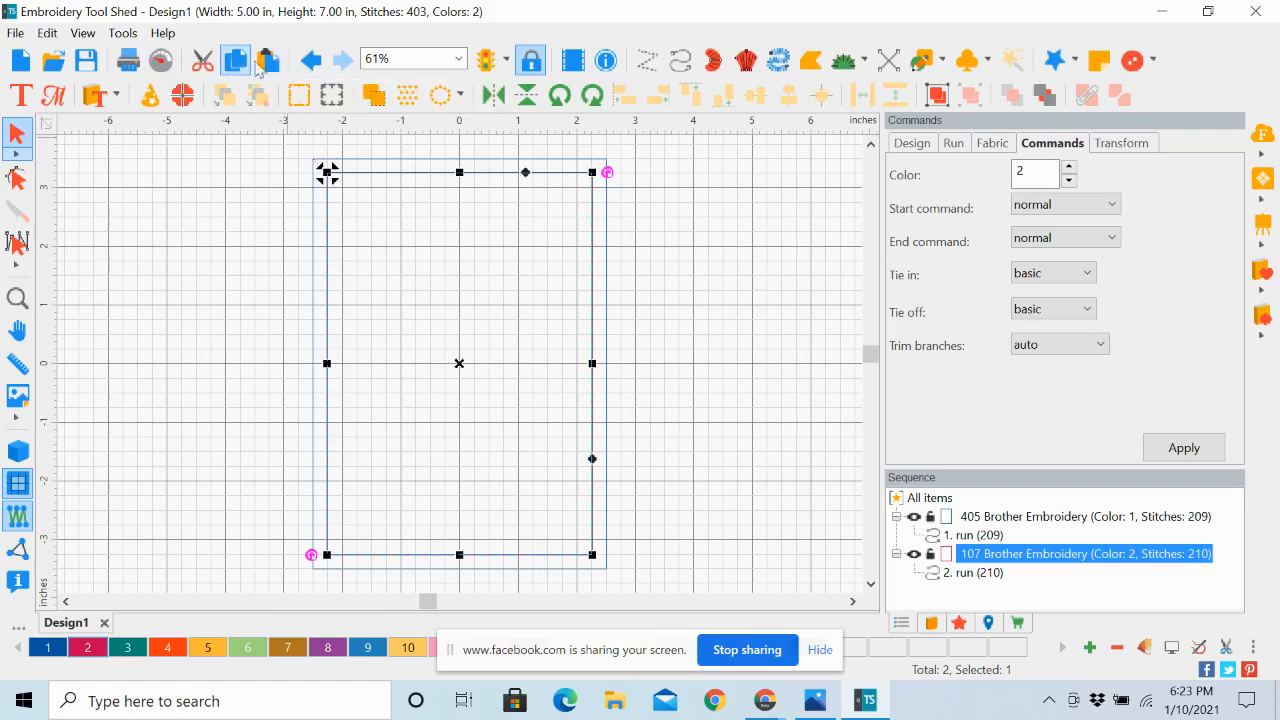
click(272, 62)
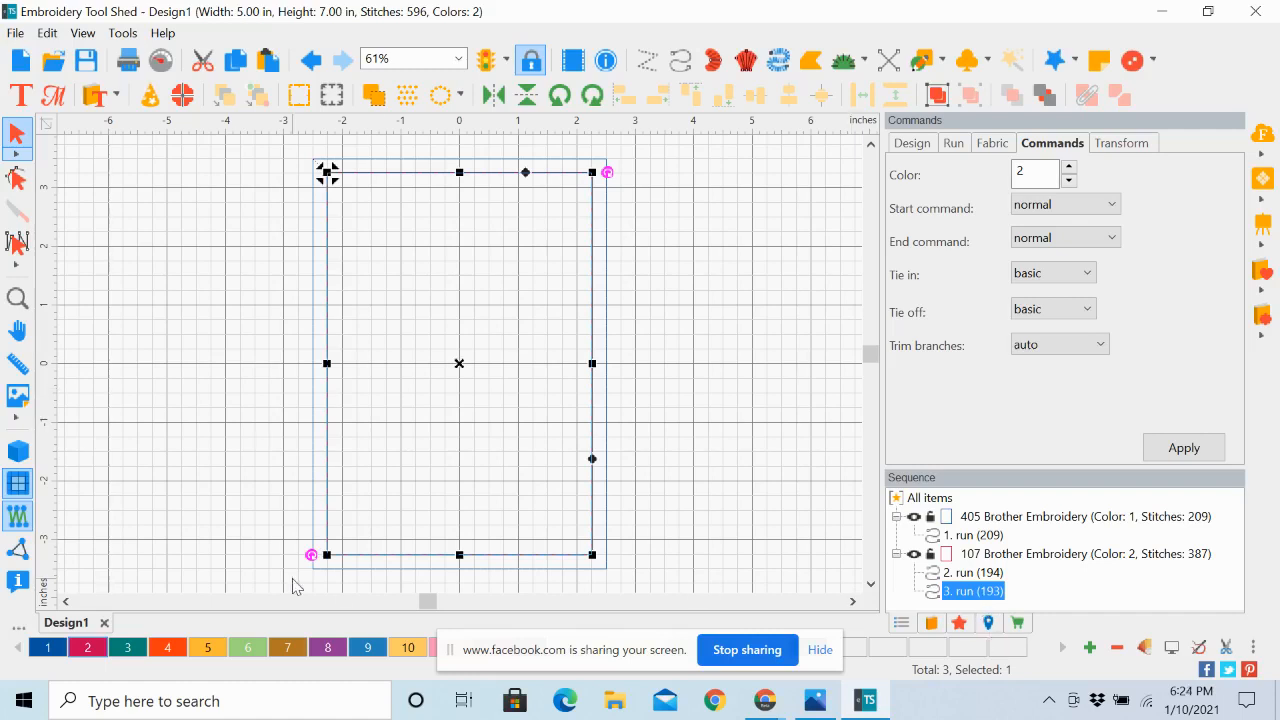
click(133, 655)
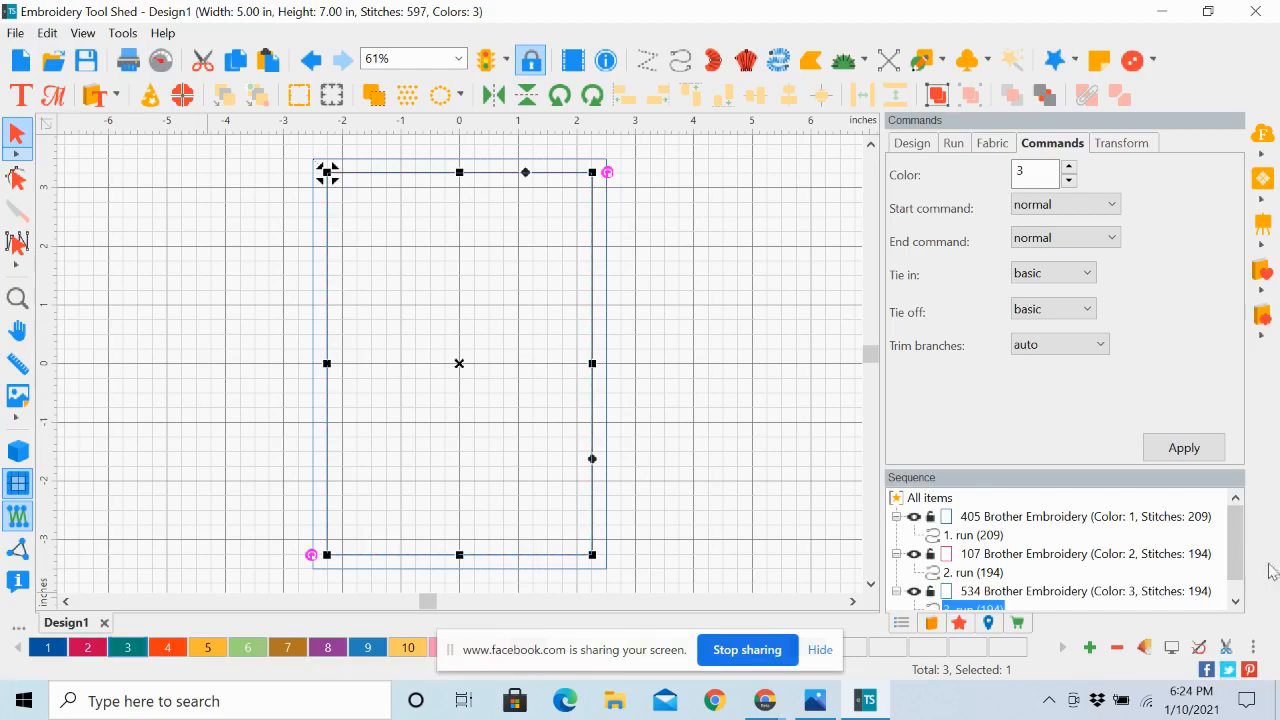
Select the Teal Green color entry in the sequence and change its Run type to Two ply
drag(1236, 560, 1237, 579)
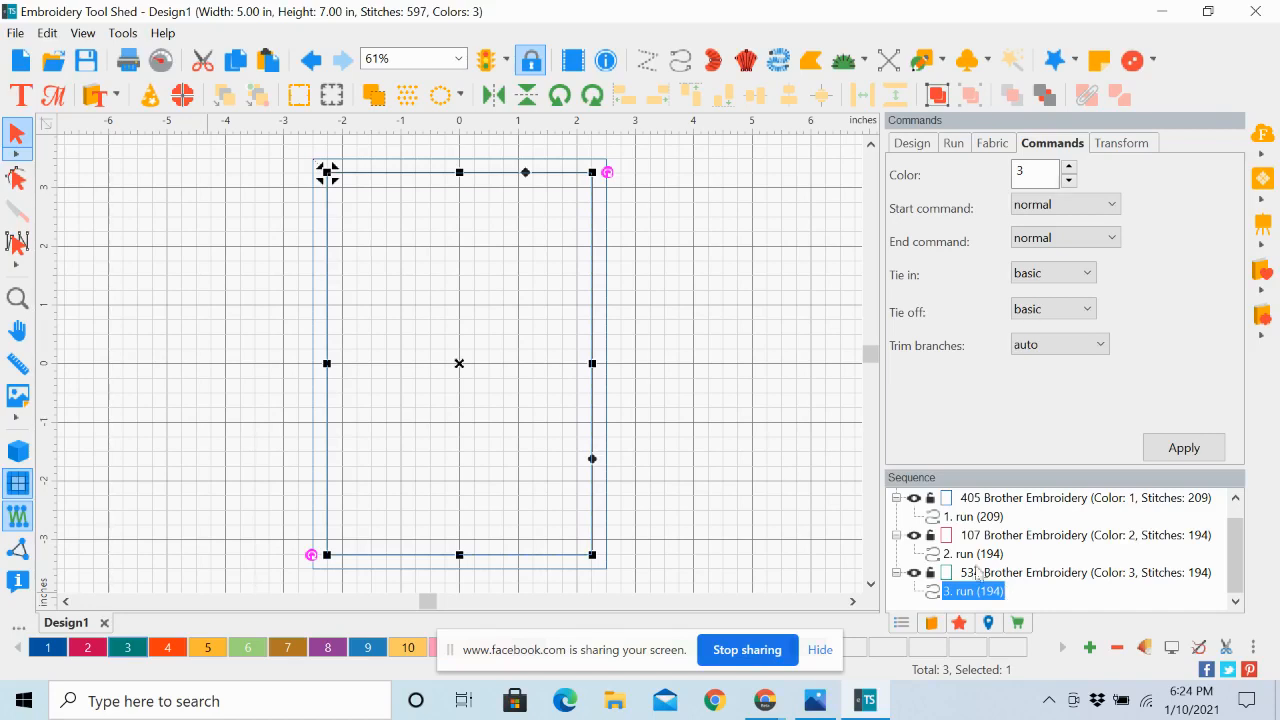
click(1041, 577)
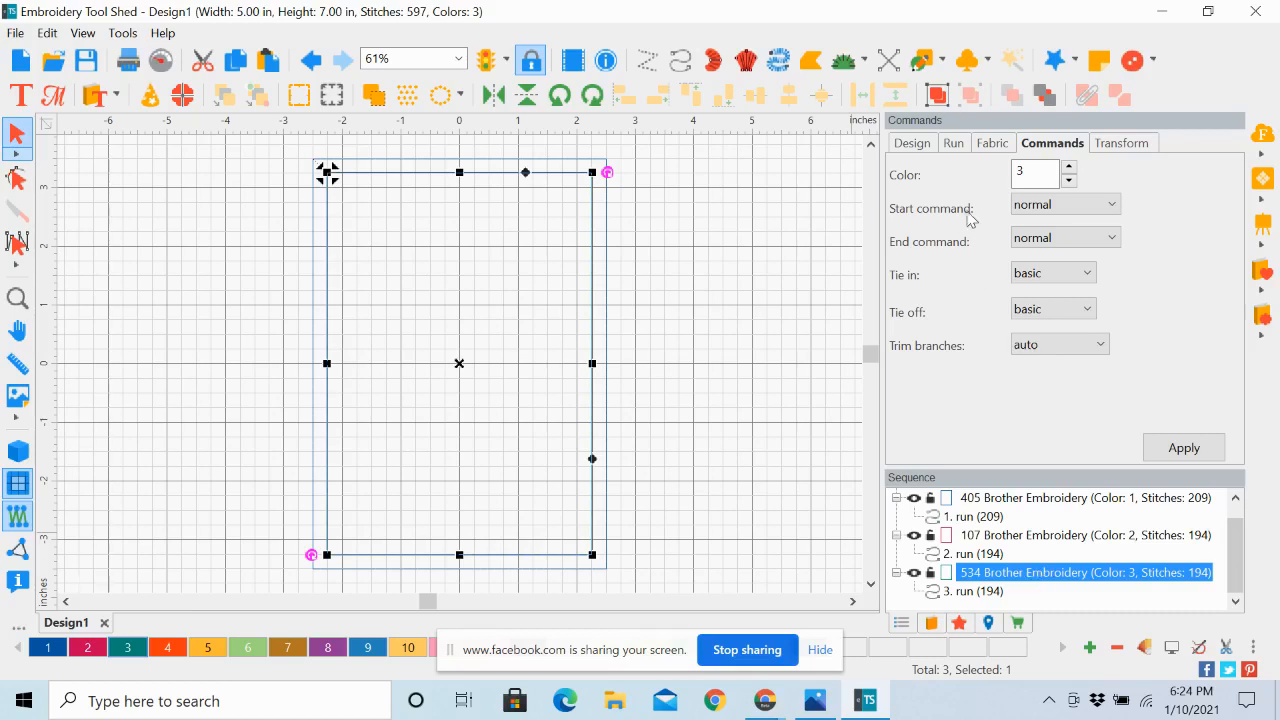
click(956, 148)
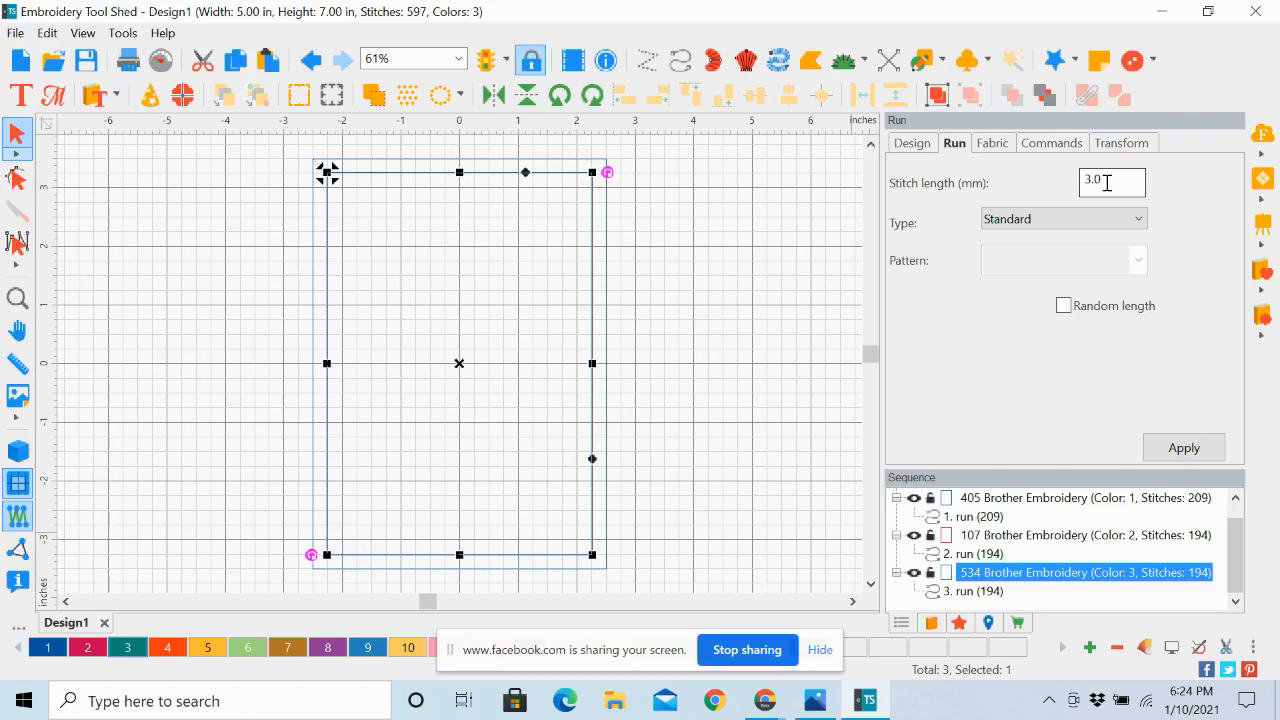
click(1137, 224)
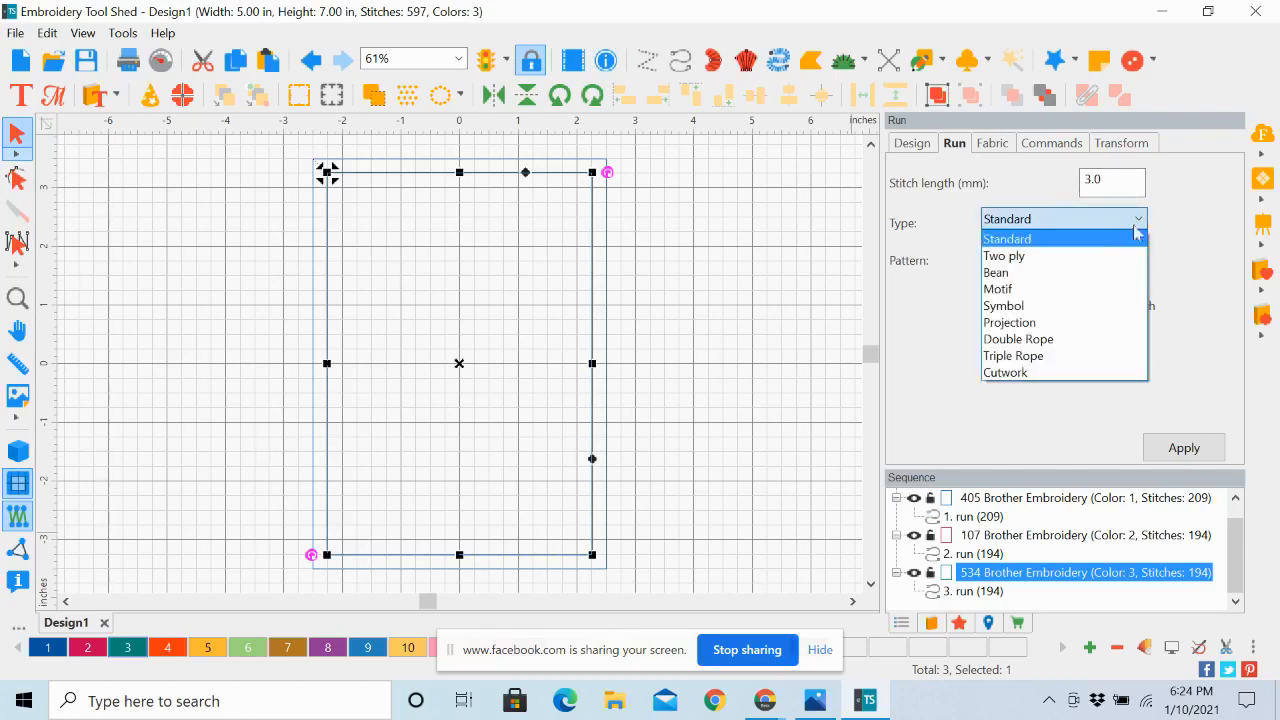
click(1121, 257)
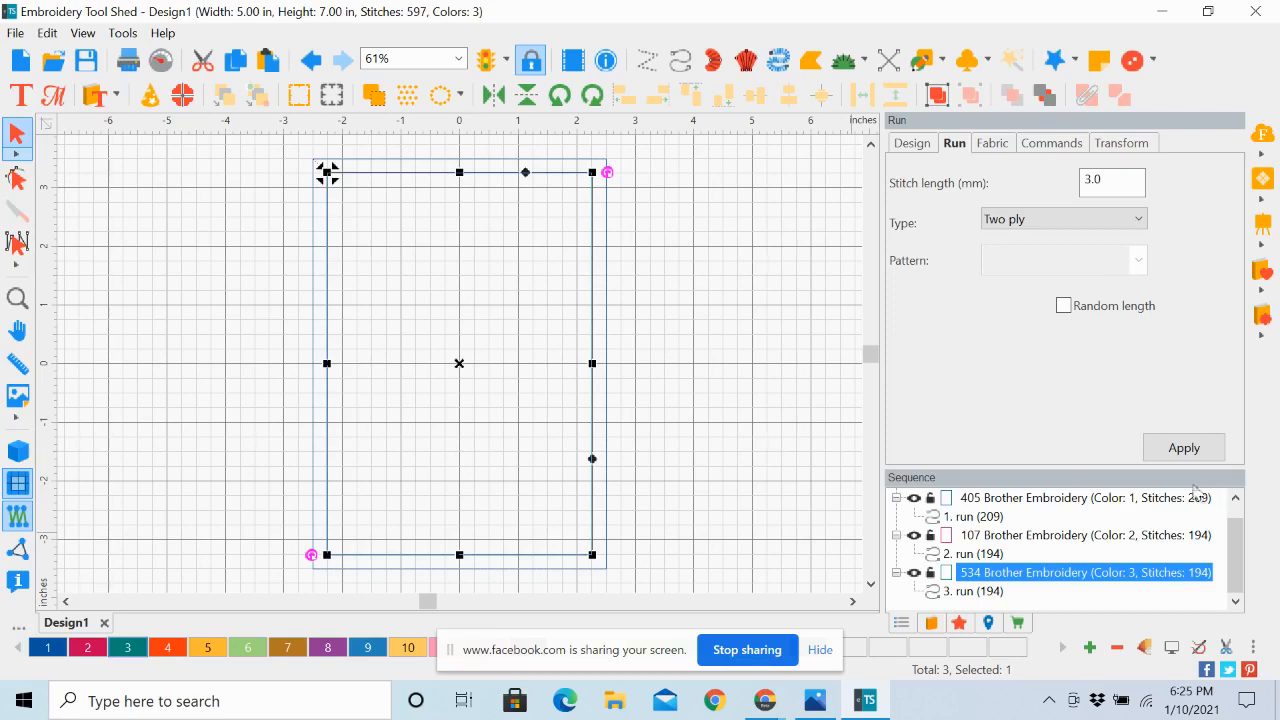
click(1181, 449)
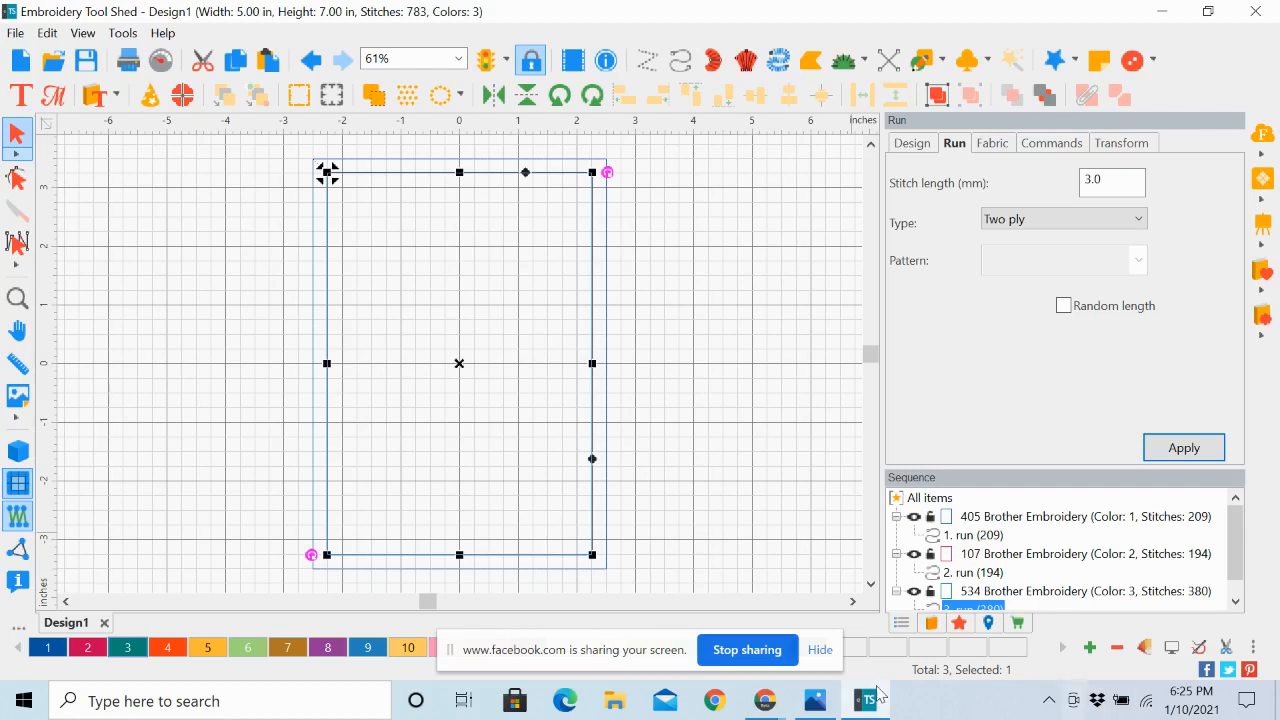
Check the finished card photo, then paste a copy of the Teal Green rectangle in place and assign thread color 4, Vermillion, to it
click(815, 703)
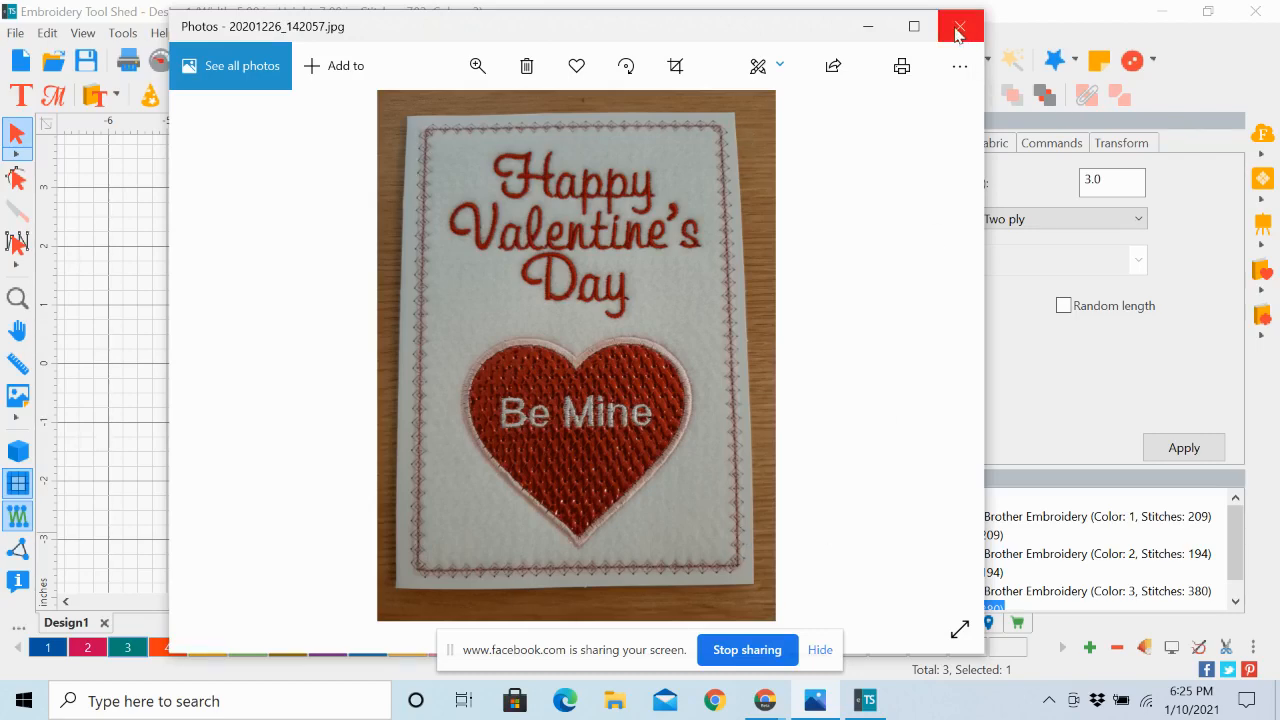
click(864, 30)
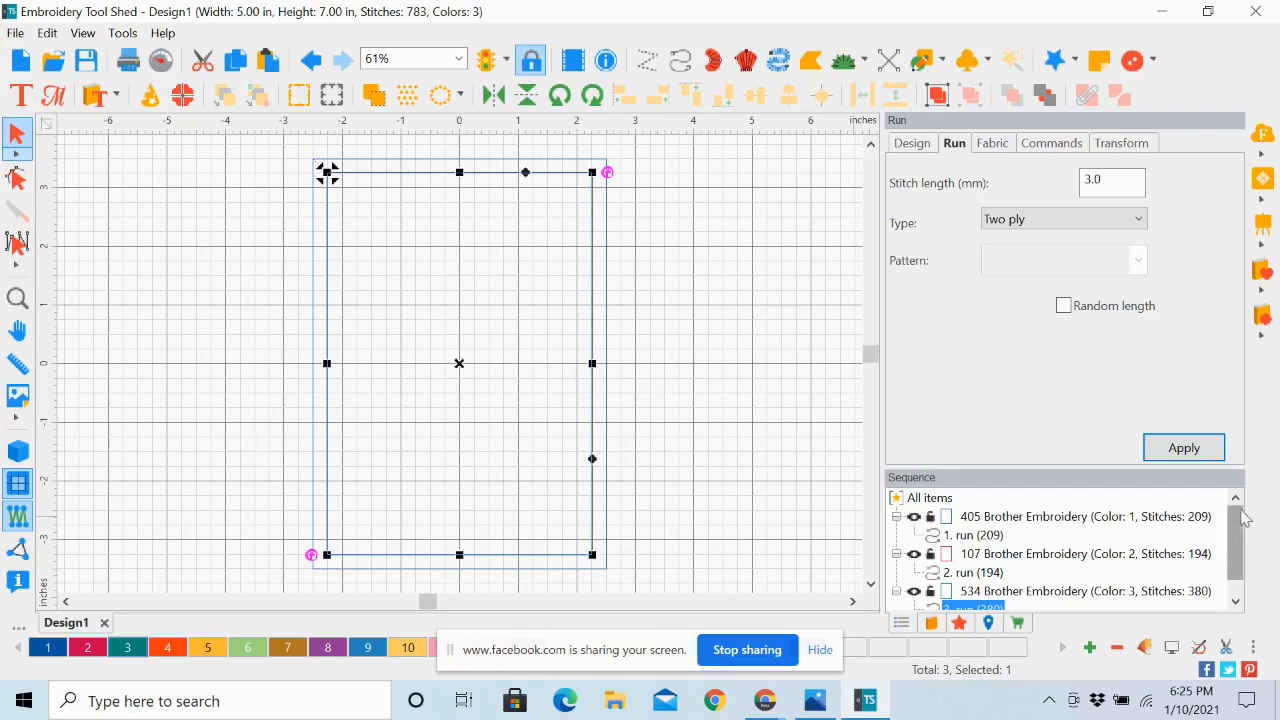
right_click(1236, 555)
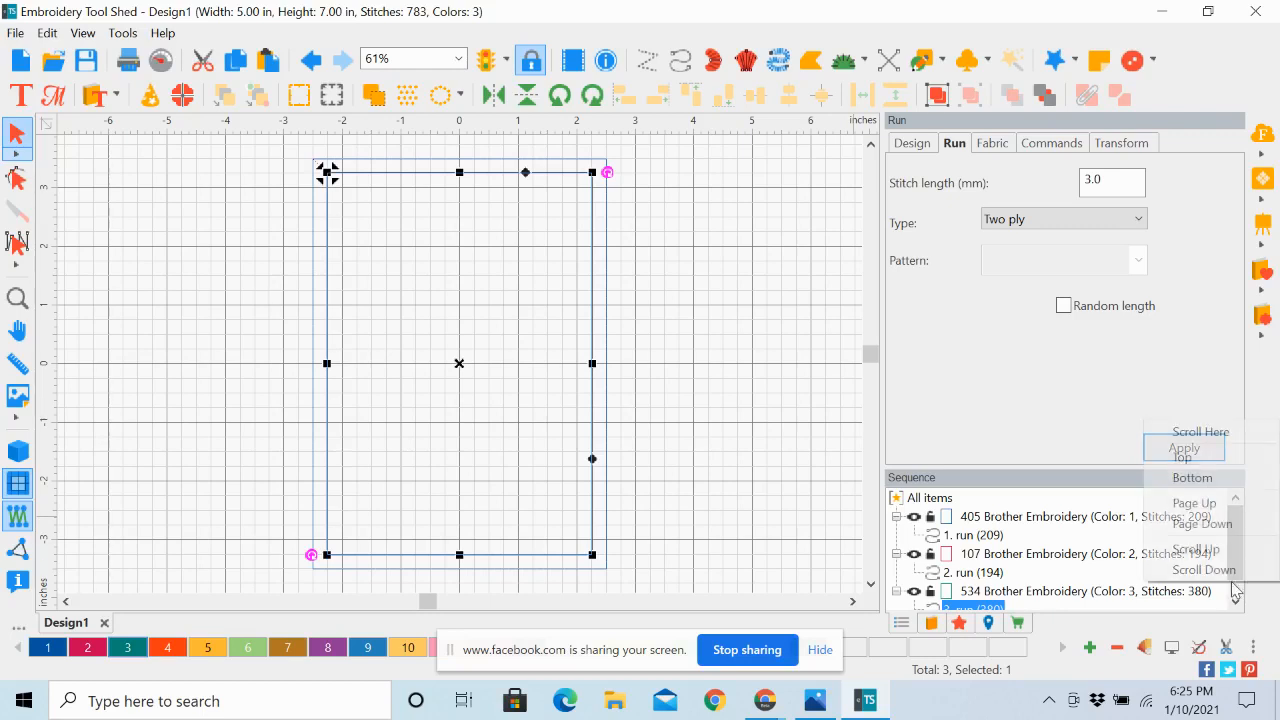
right_click(1010, 594)
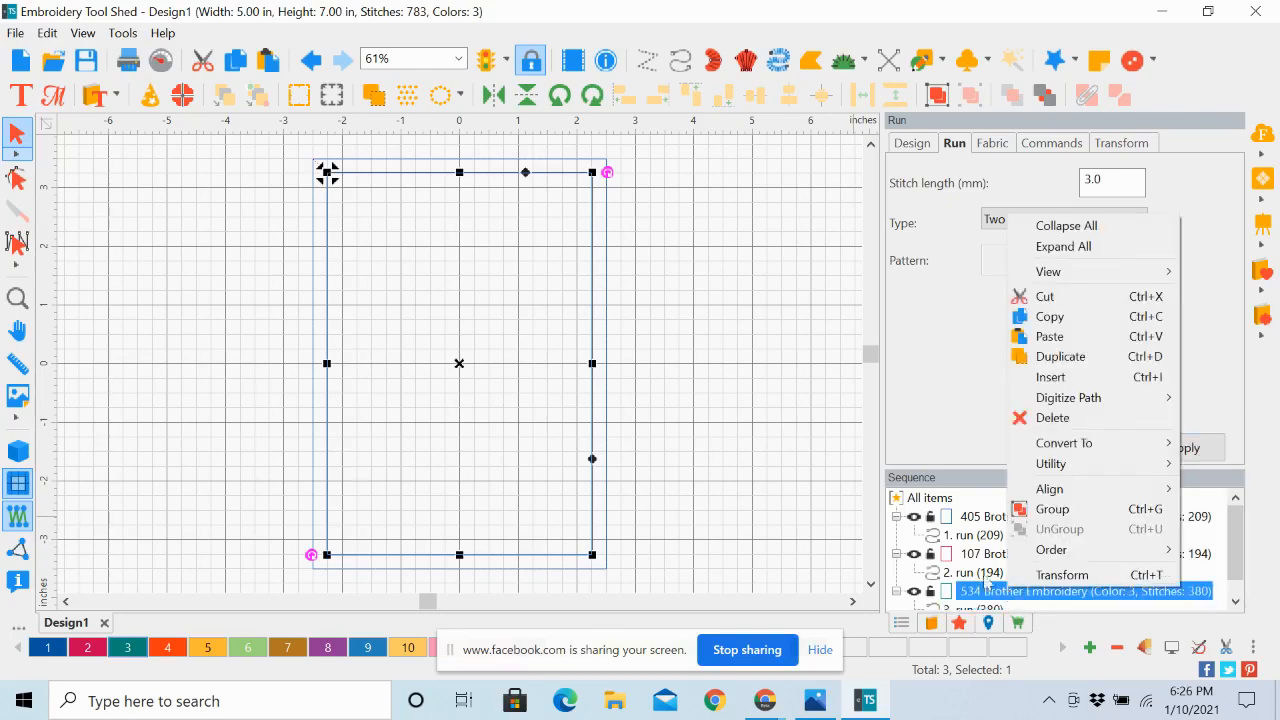
click(233, 63)
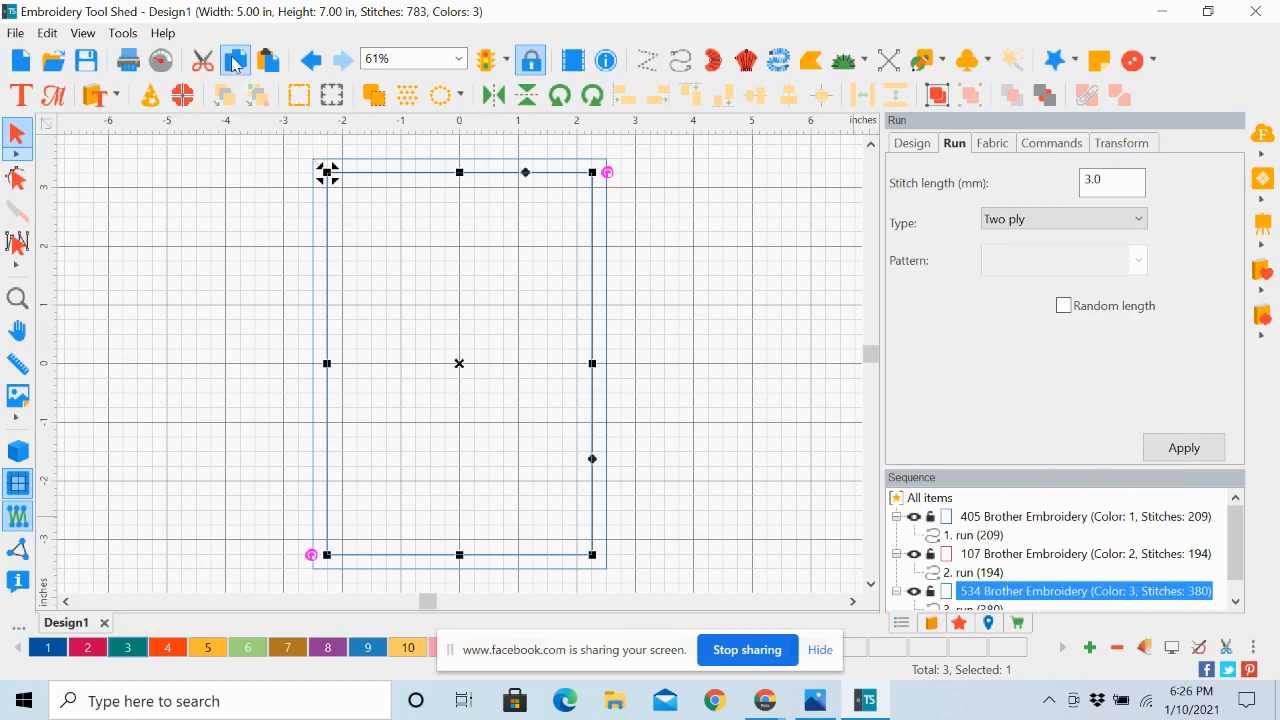
click(268, 63)
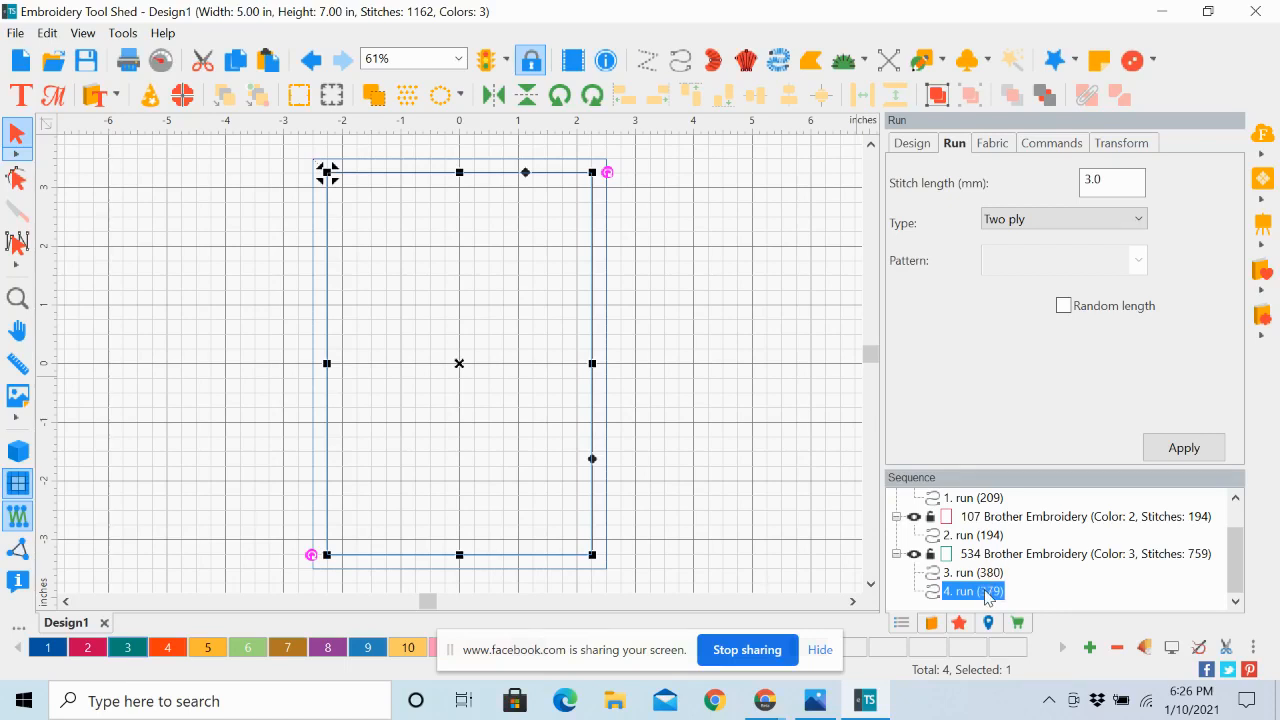
click(171, 656)
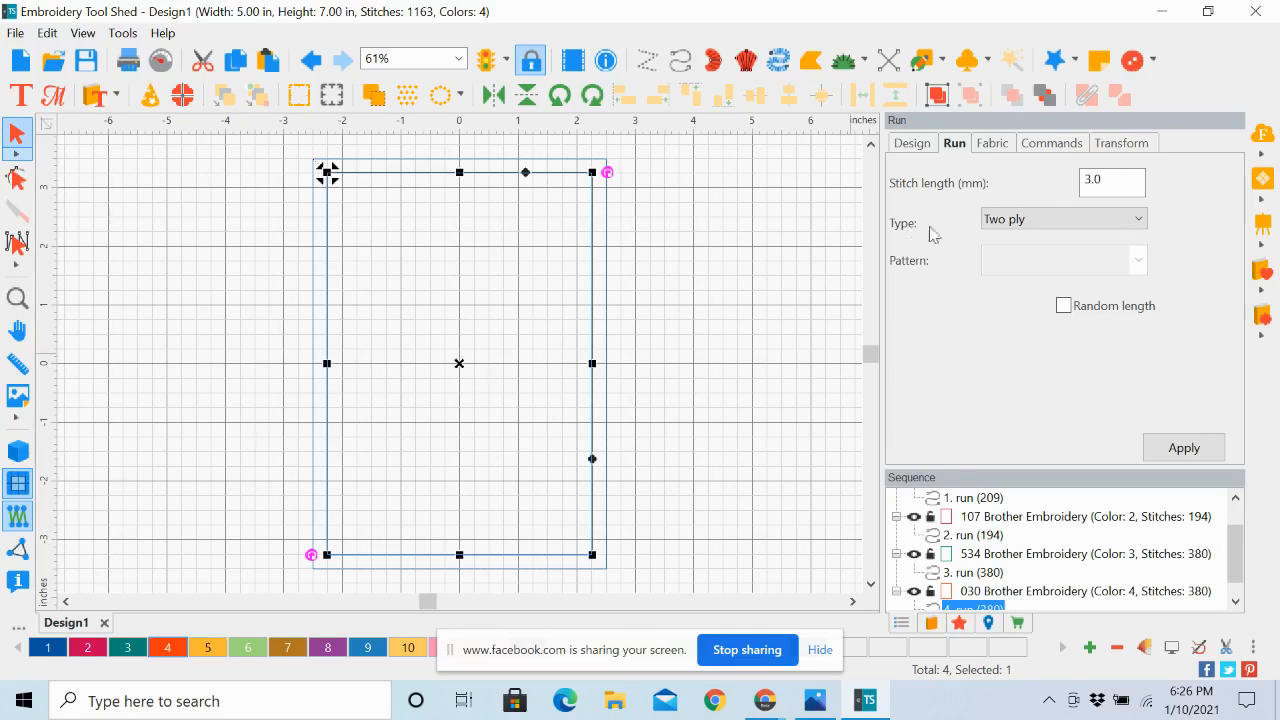
Change the Vermillion rectangle's Run type to Motif with pattern 100 and a 5 mm pattern length, and inspect the border's corner up close
click(1140, 220)
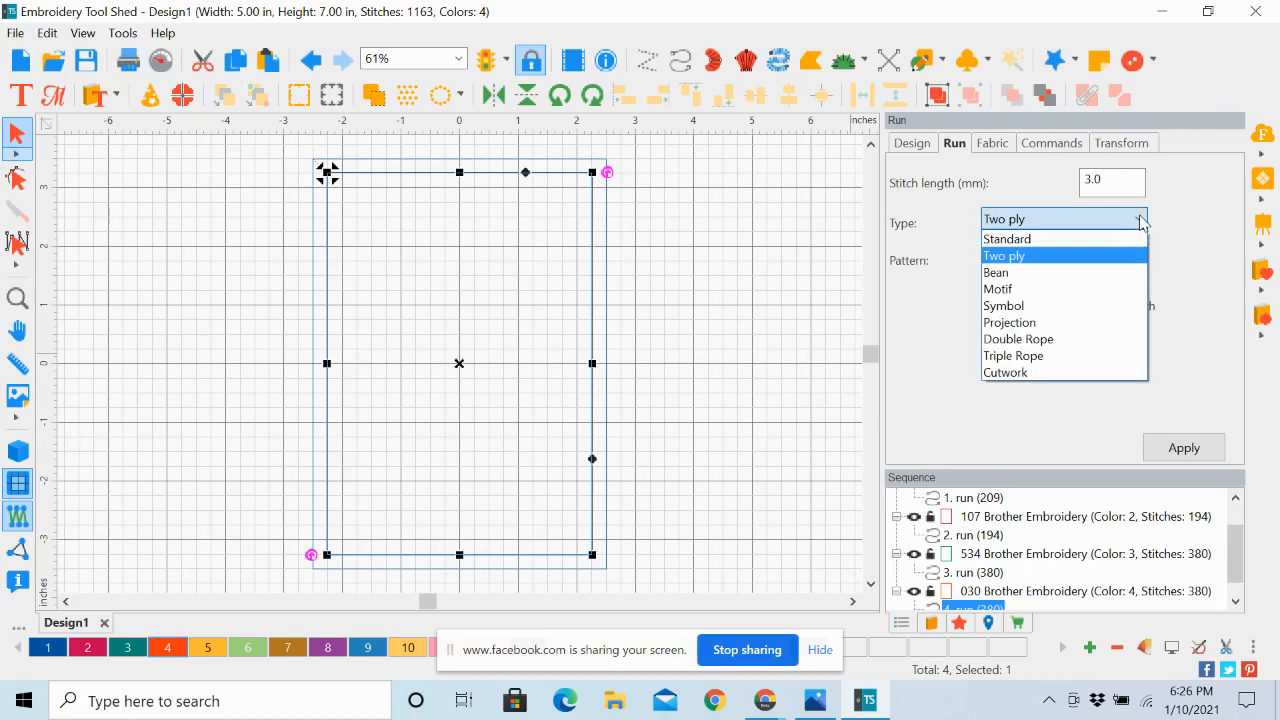
click(1015, 289)
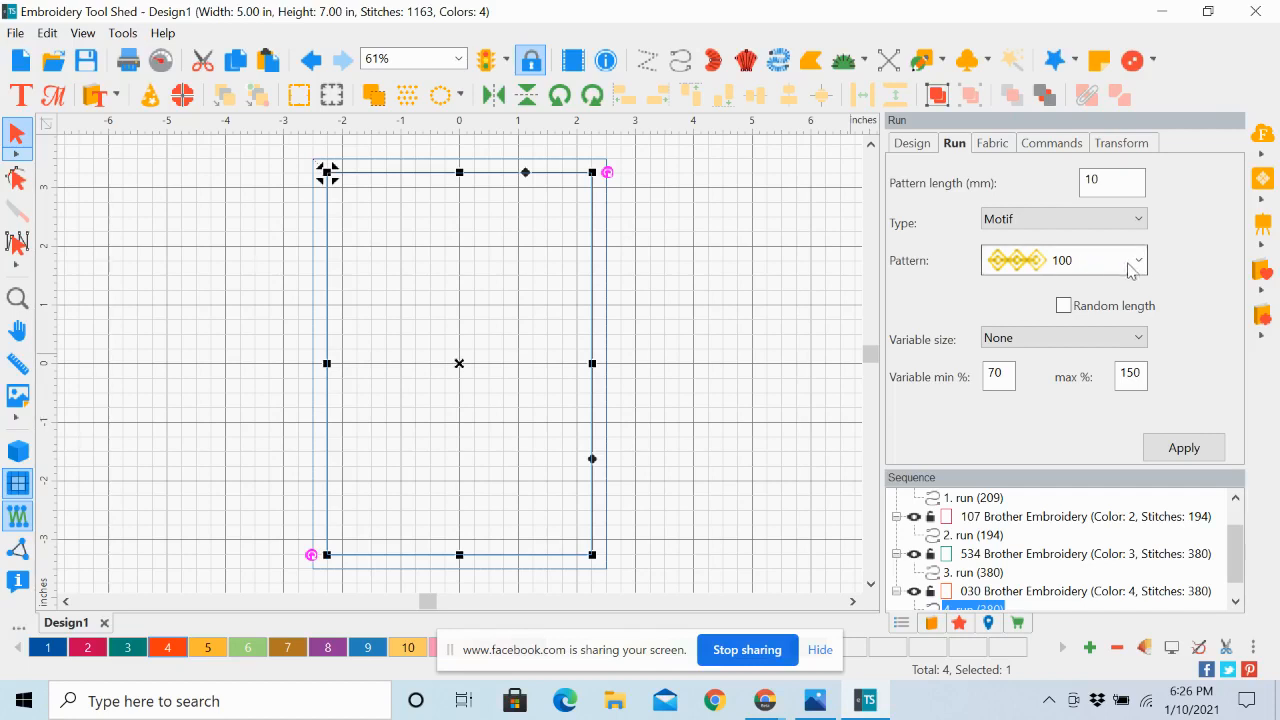
click(1137, 262)
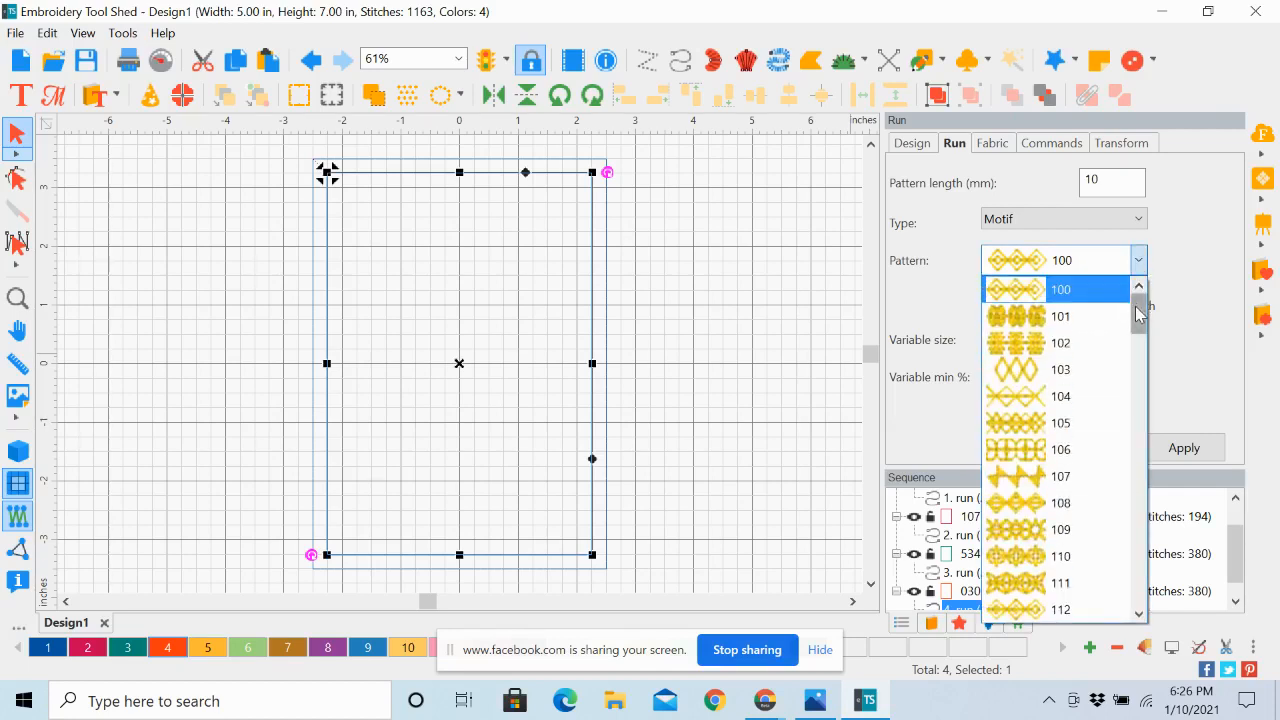
mouse_move(1138, 312)
mouse_down()
mouse_move(1170, 597)
mouse_move(1142, 425)
mouse_move(1140, 298)
mouse_up()
click(1013, 296)
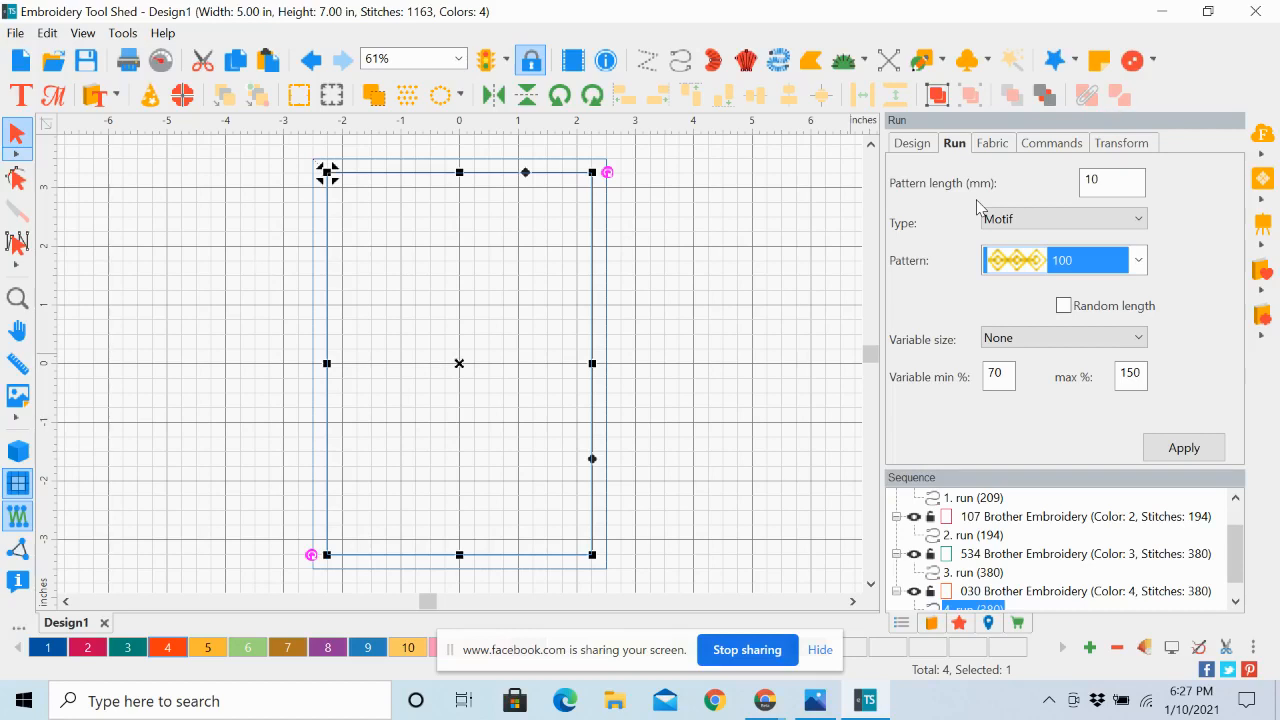
drag(1113, 183, 1080, 190)
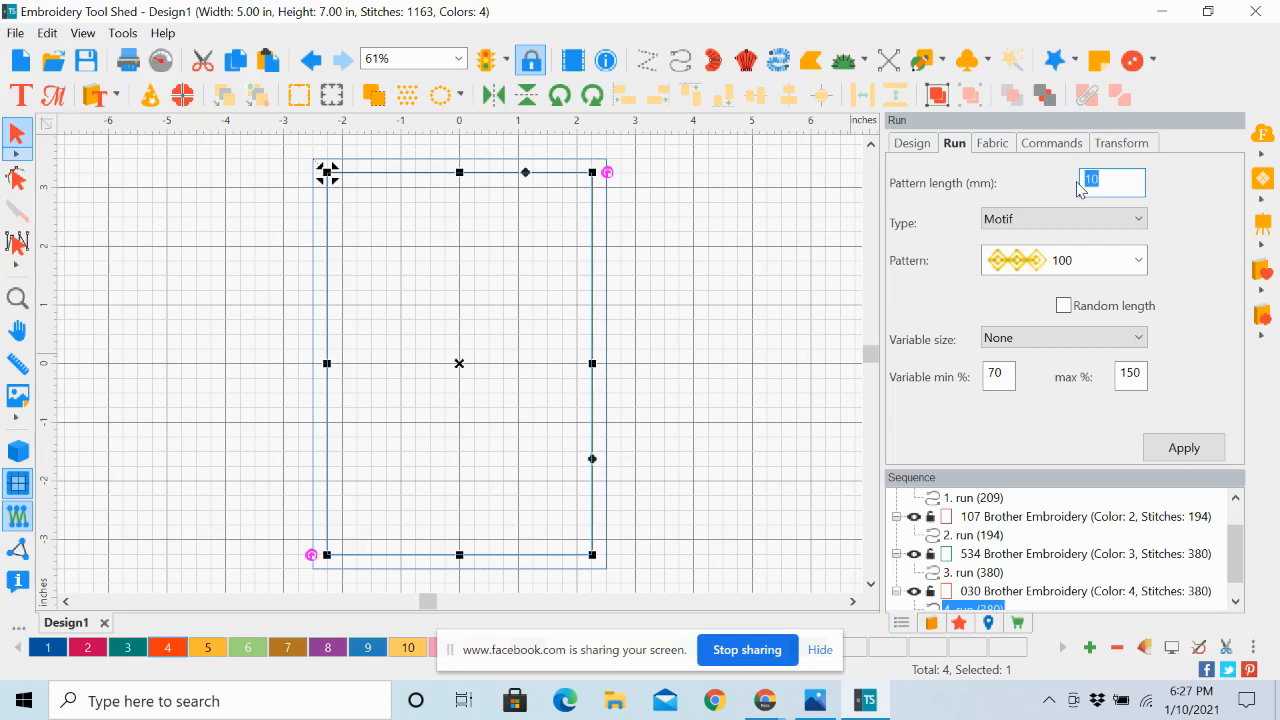
text(5)
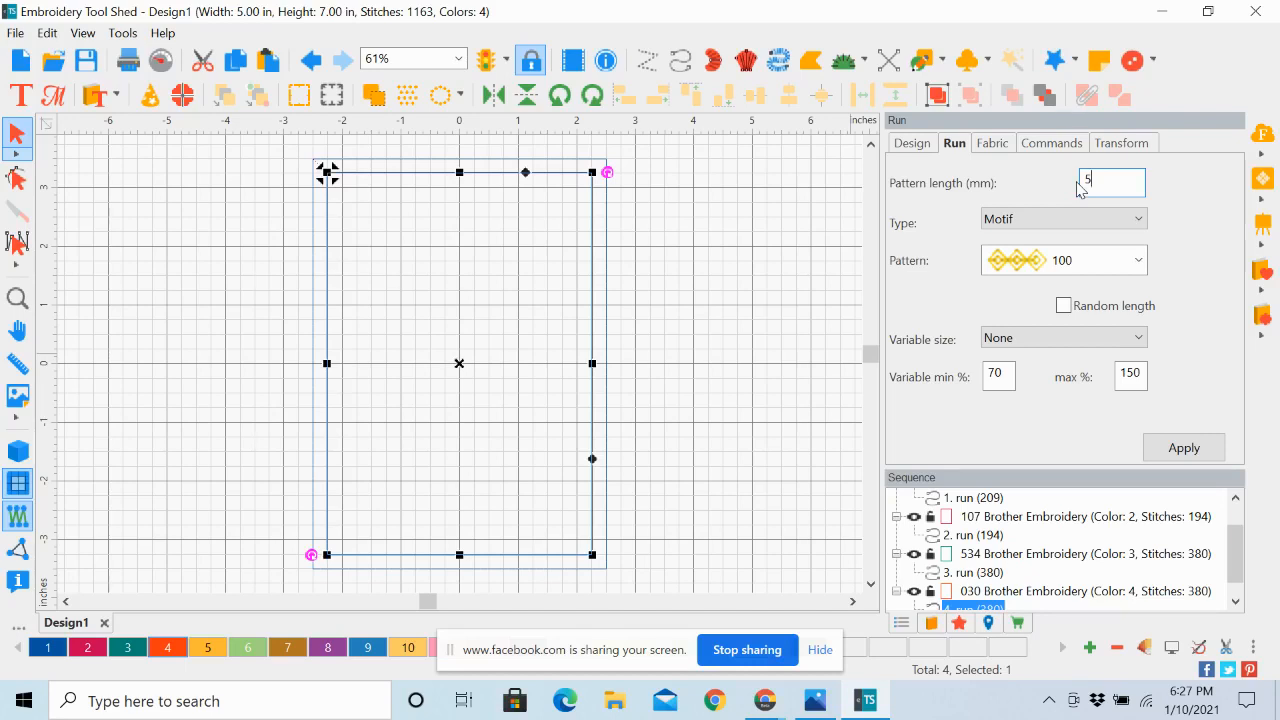
click(1181, 449)
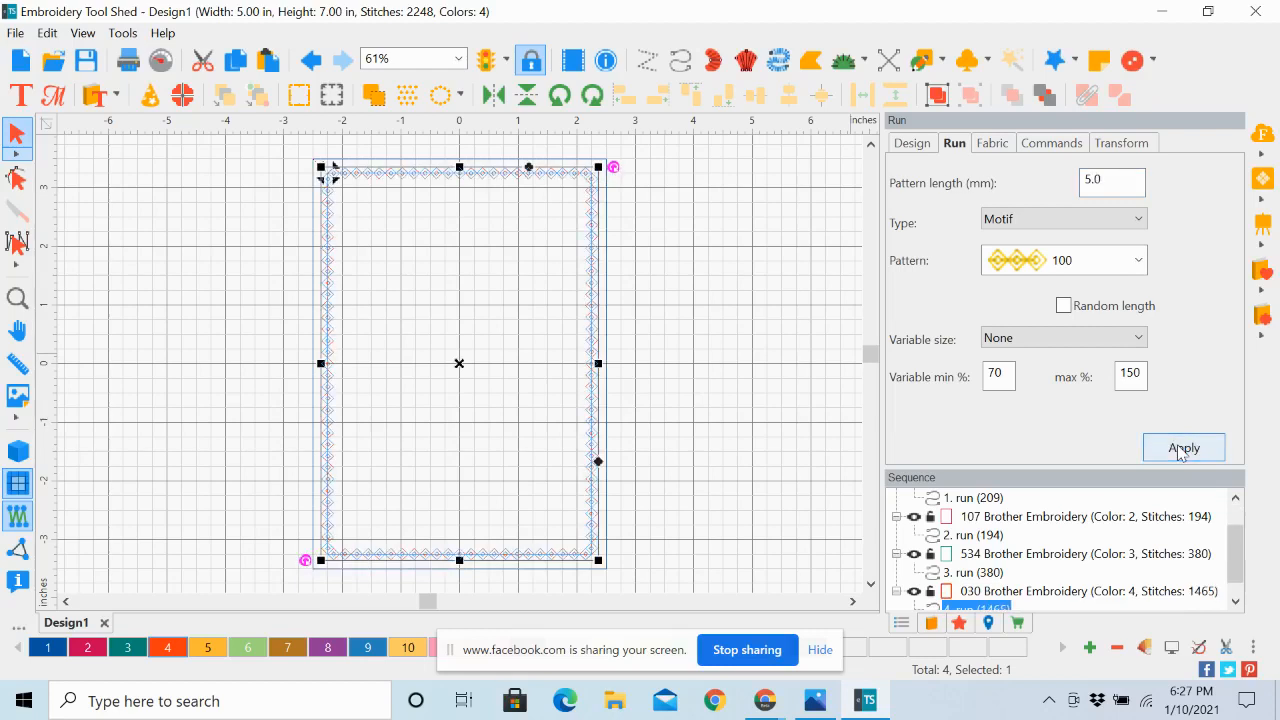
click(757, 409)
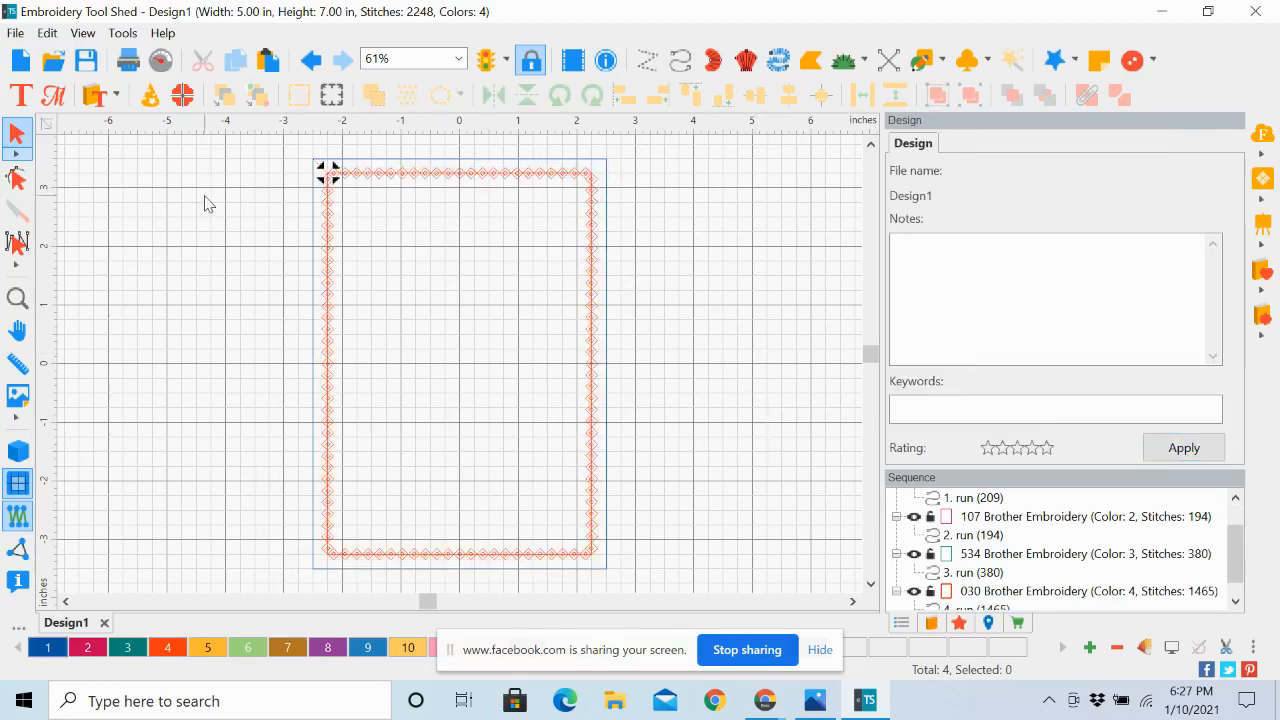
click(17, 298)
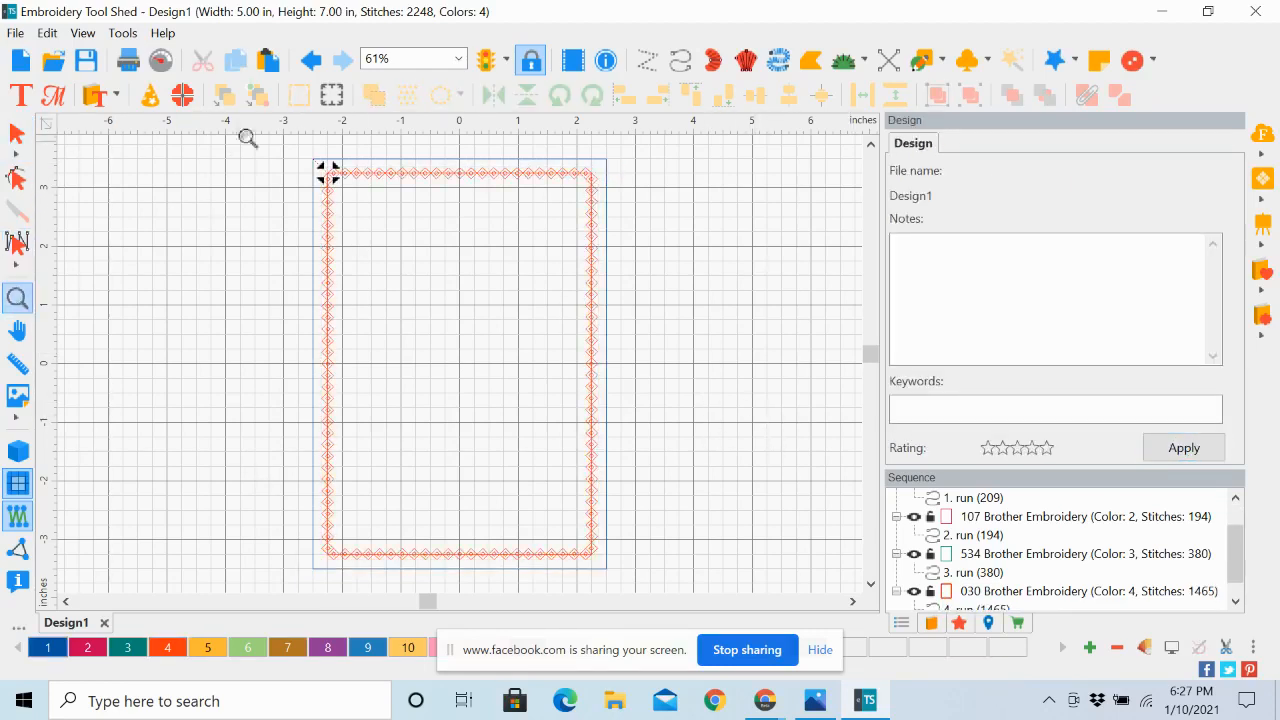
drag(279, 151, 547, 309)
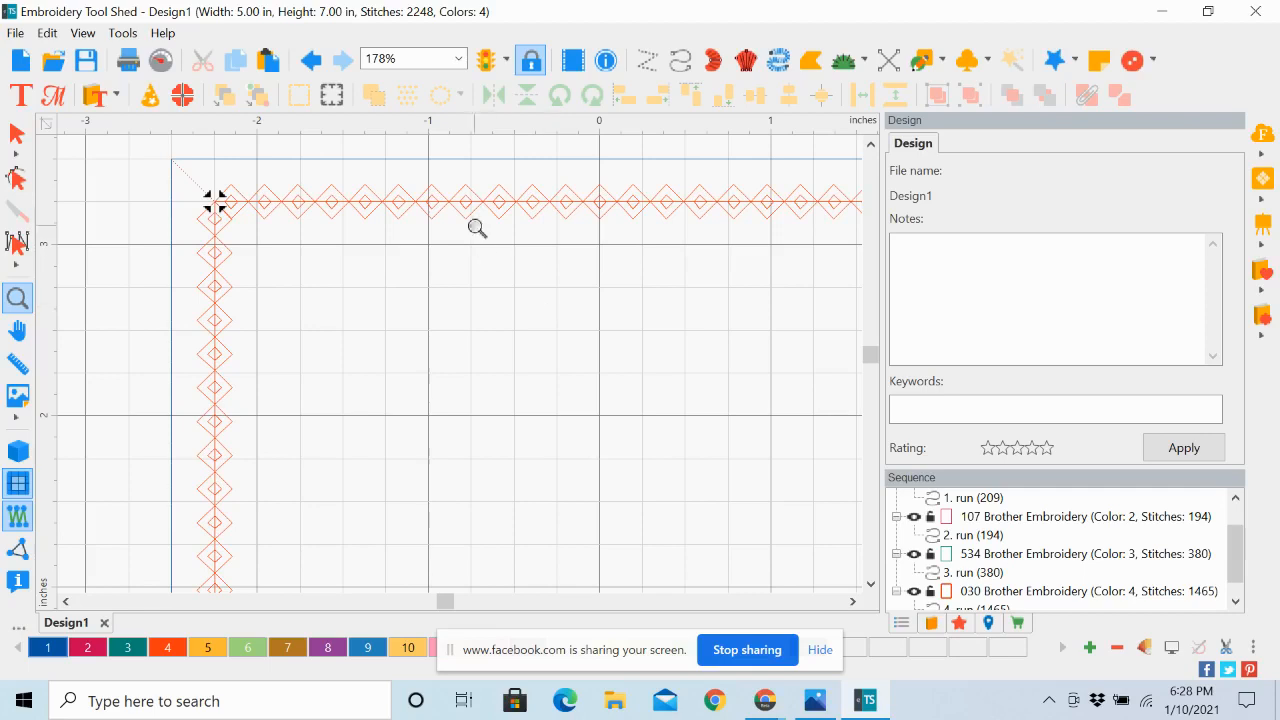
click(459, 60)
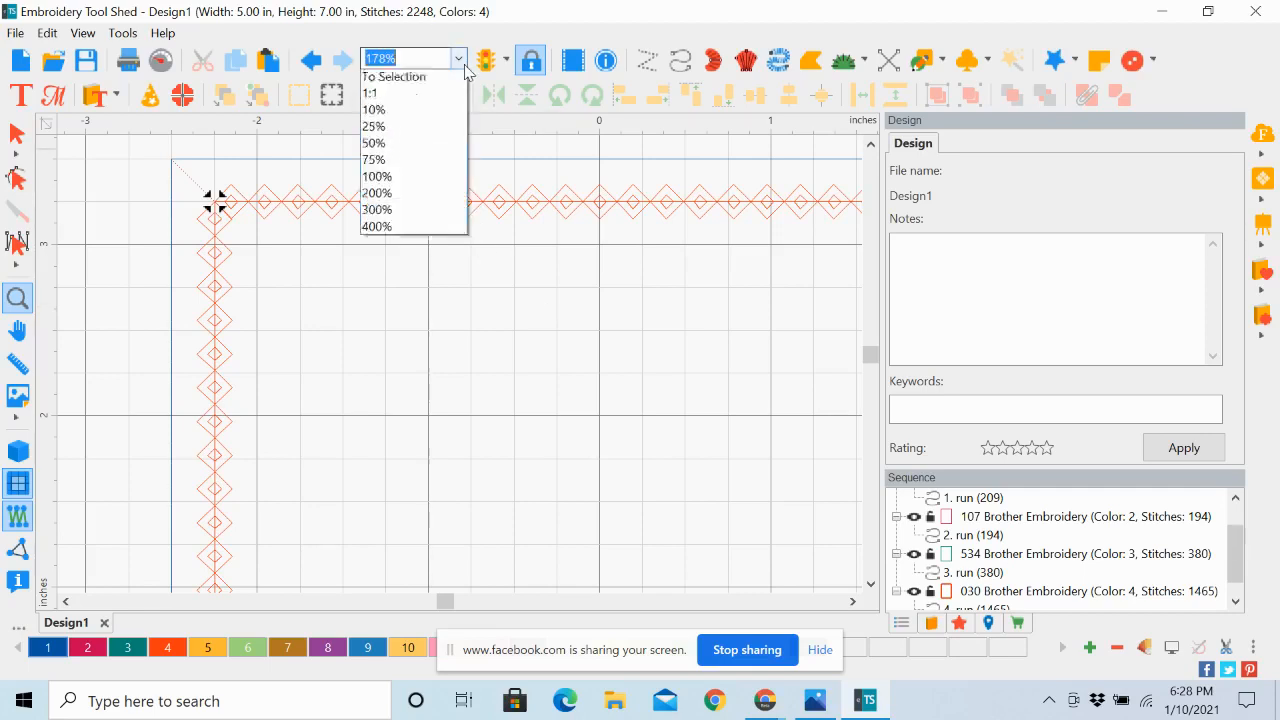
click(446, 113)
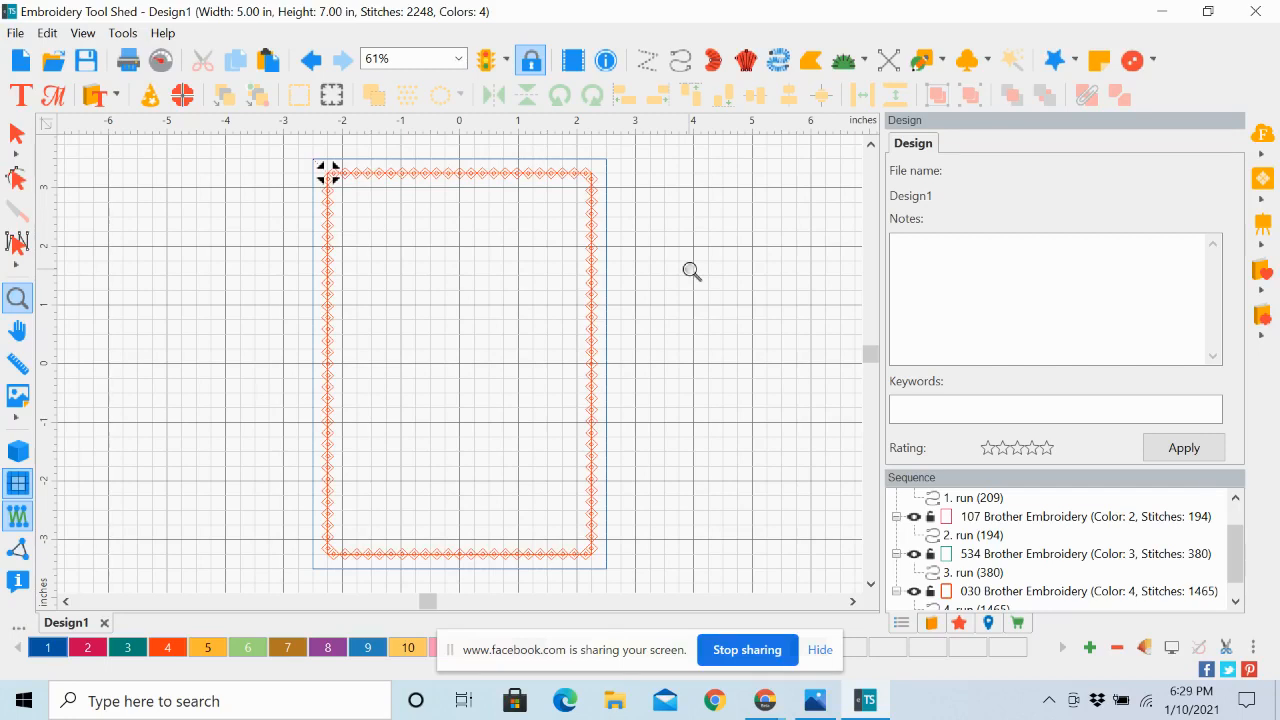
Draw a Heart artwork shape about 3 in wide and 2.7 in high inside the lower half of the motif border
click(943, 62)
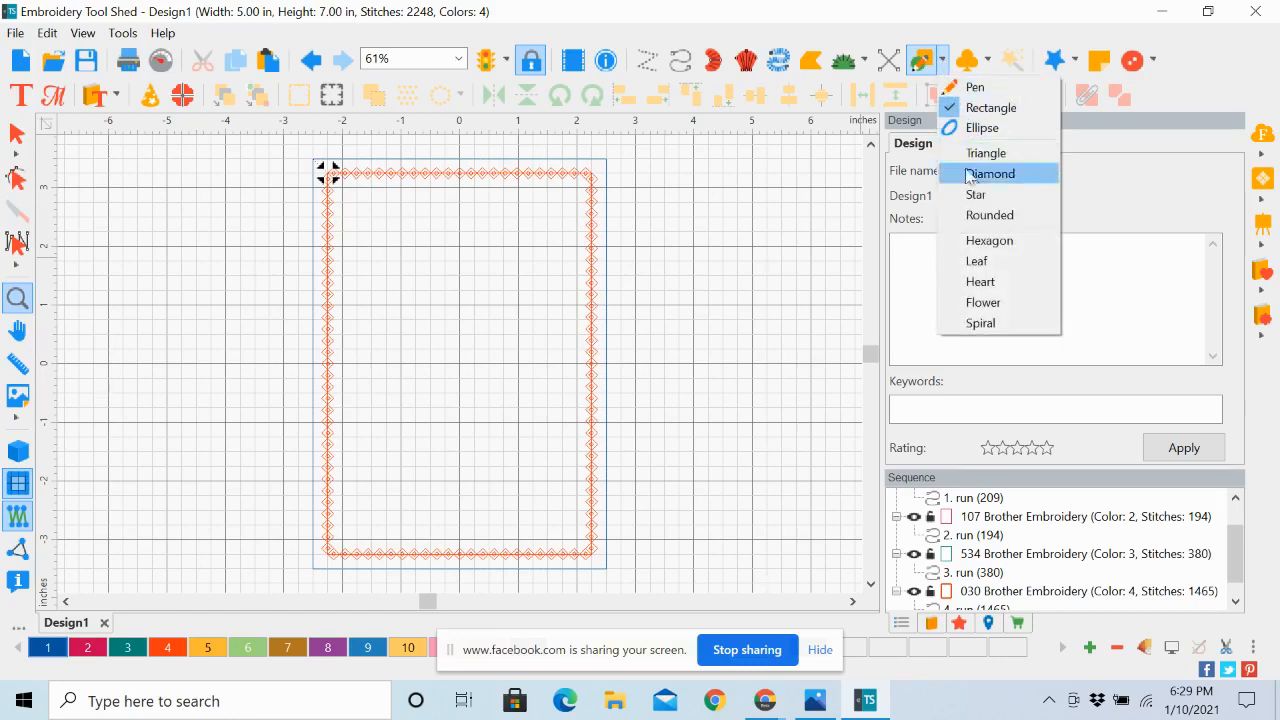
click(980, 284)
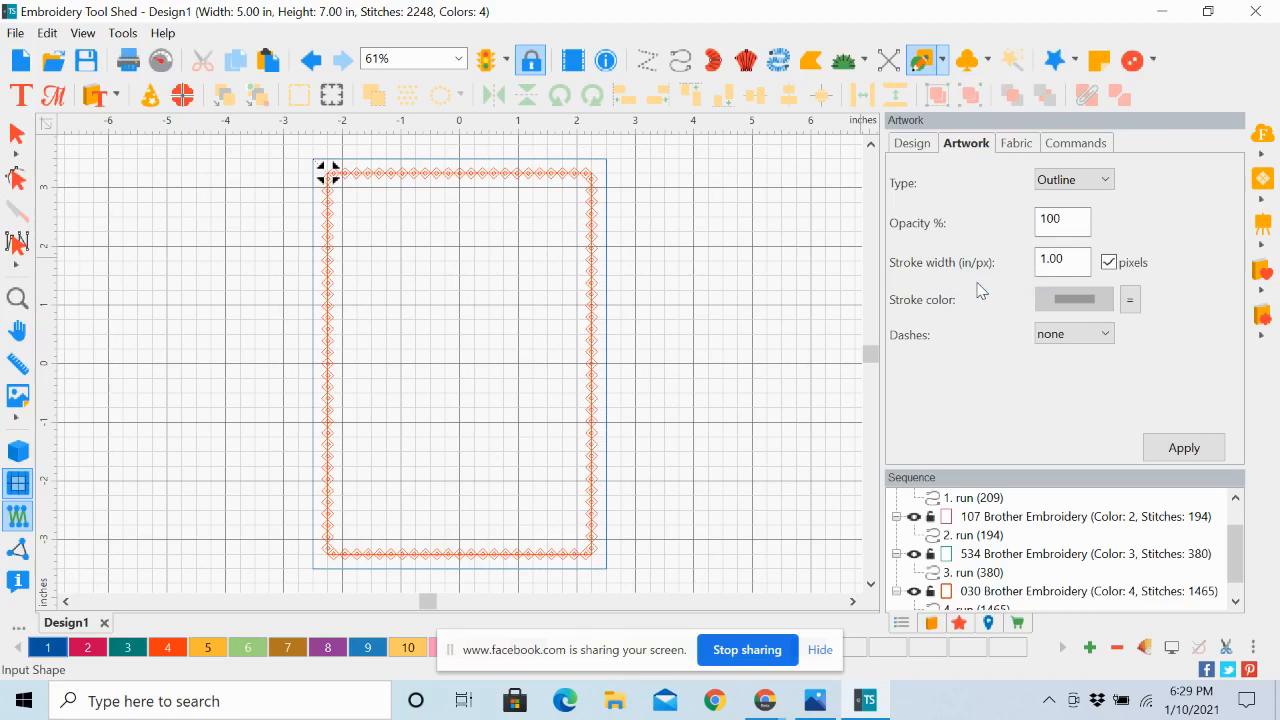
click(944, 62)
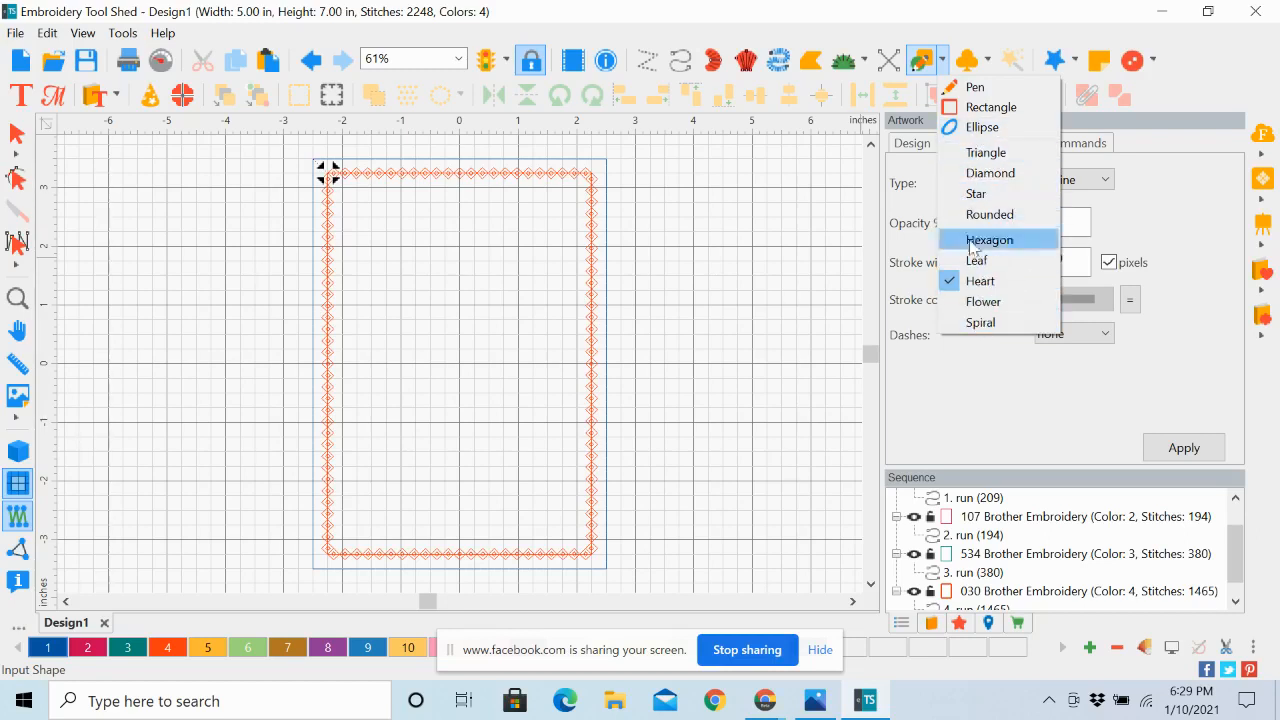
click(981, 283)
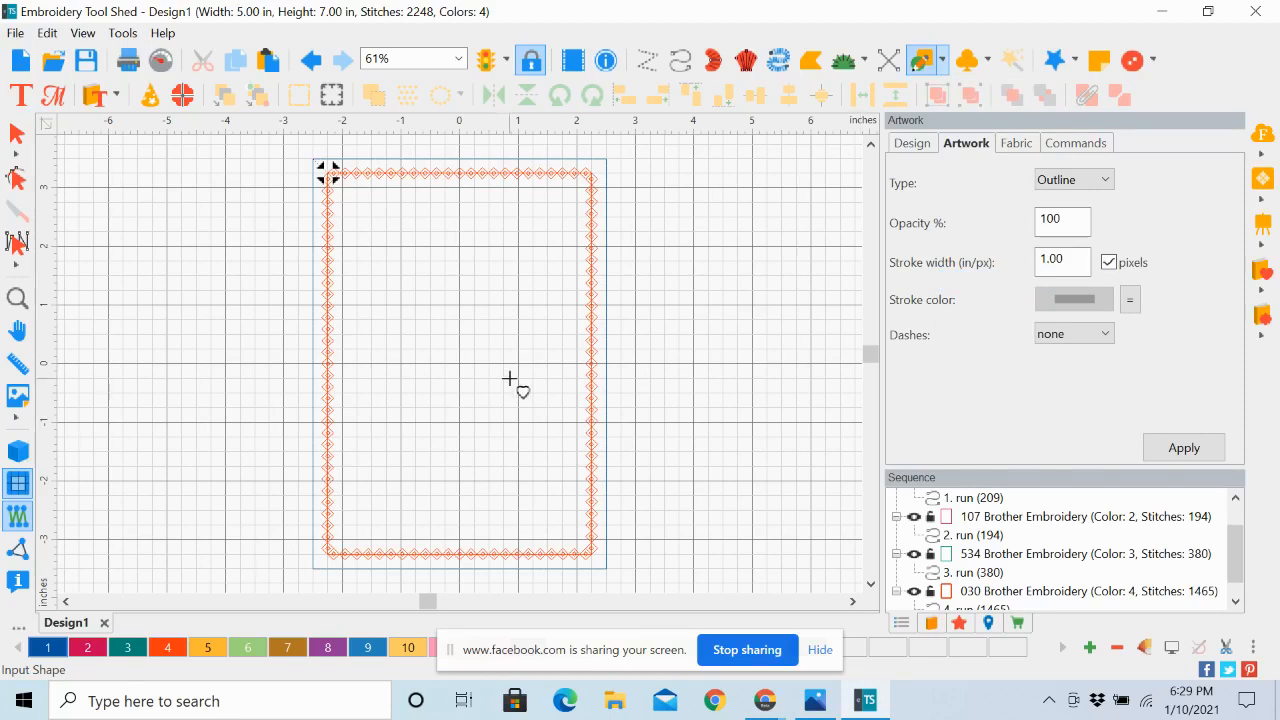
drag(367, 373, 545, 531)
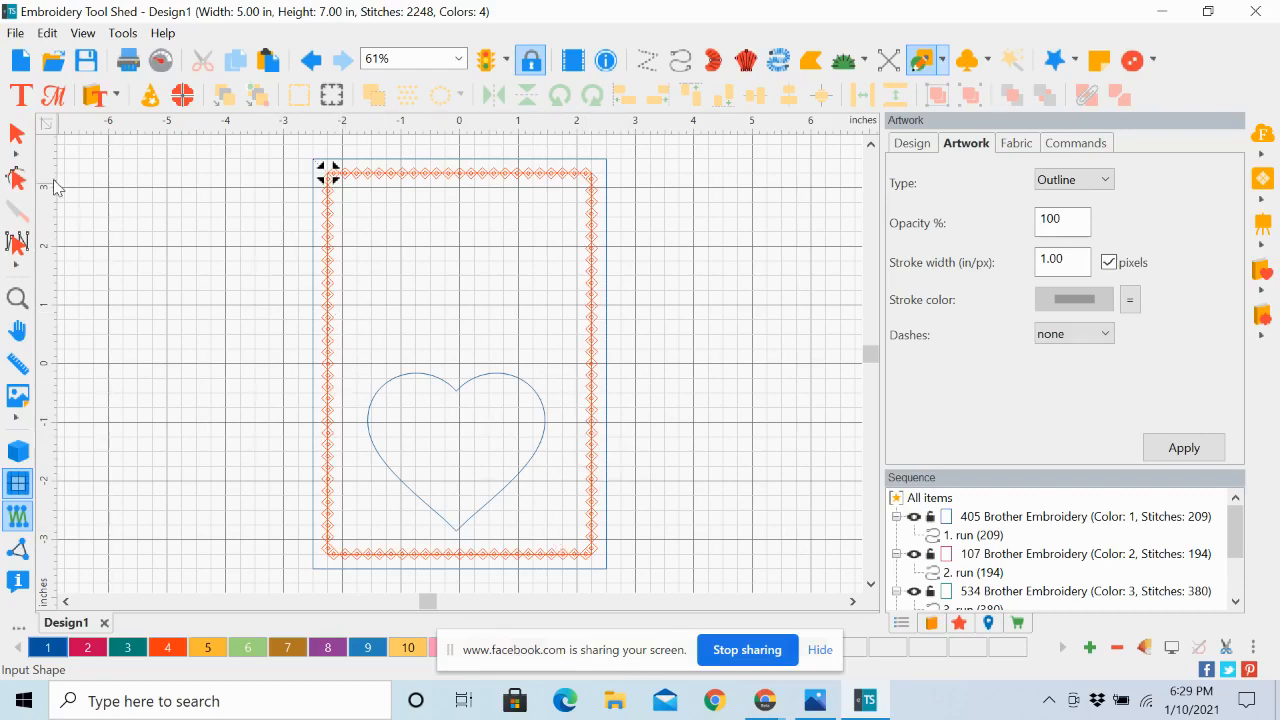
Center the heart horizontally on the design's vertical axis and nudge it slightly upward
click(15, 135)
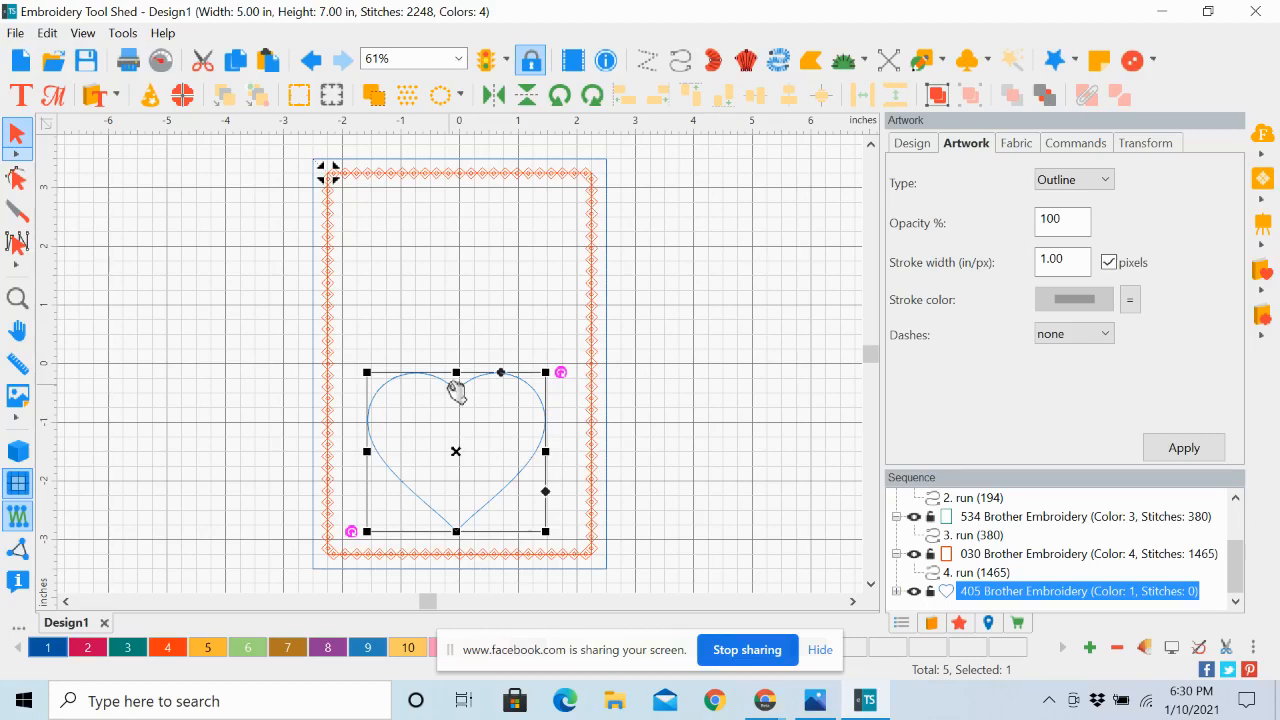
drag(456, 391, 458, 392)
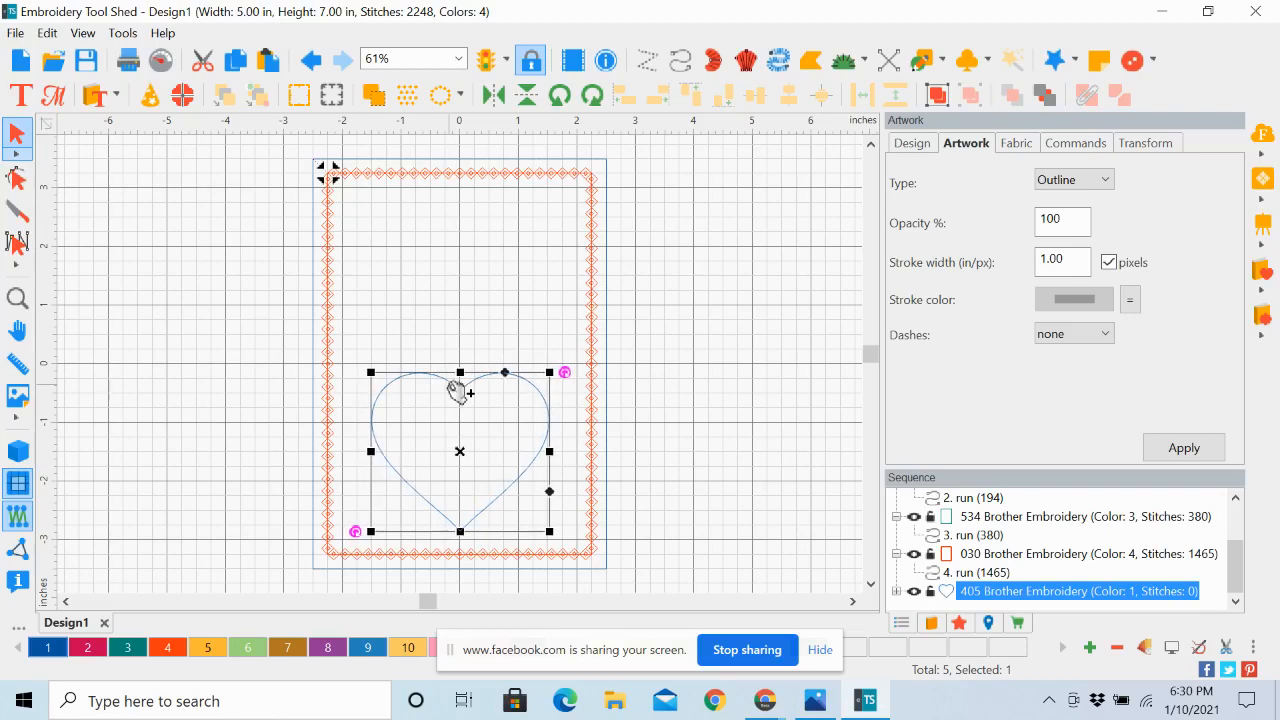
key(Up)
key(Up)
key(Up)
key(Up)
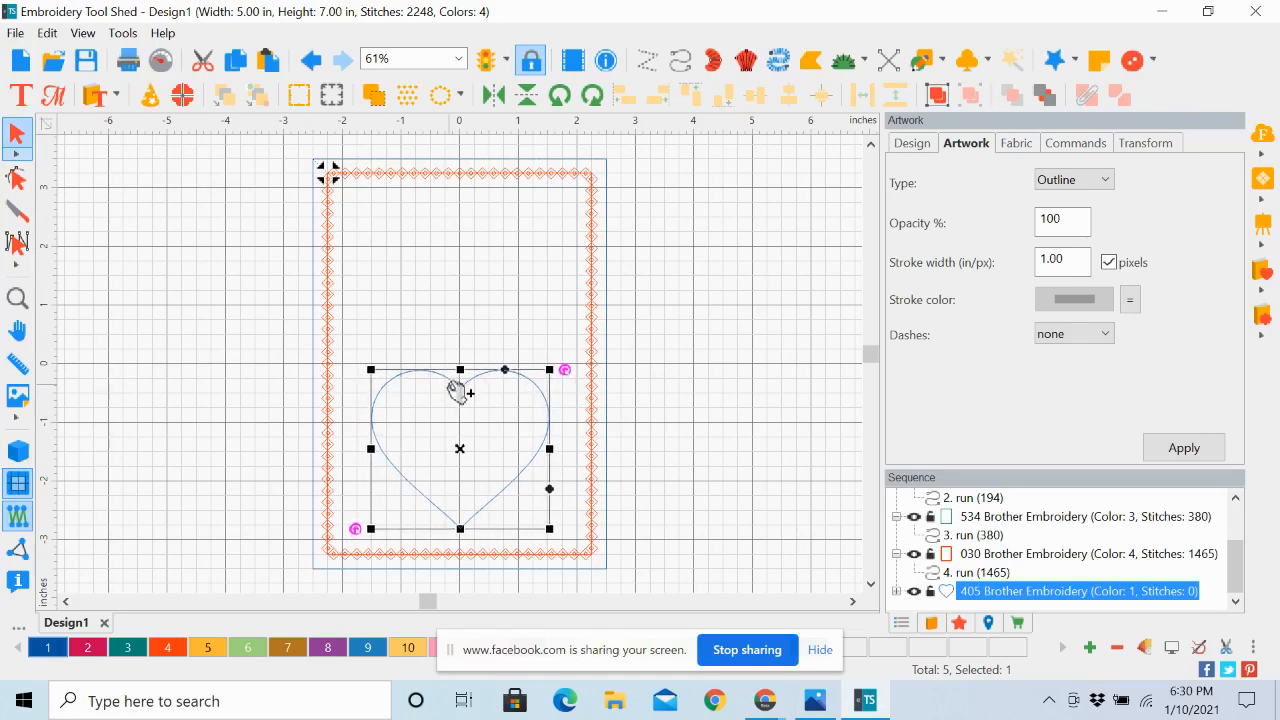
key(Up)
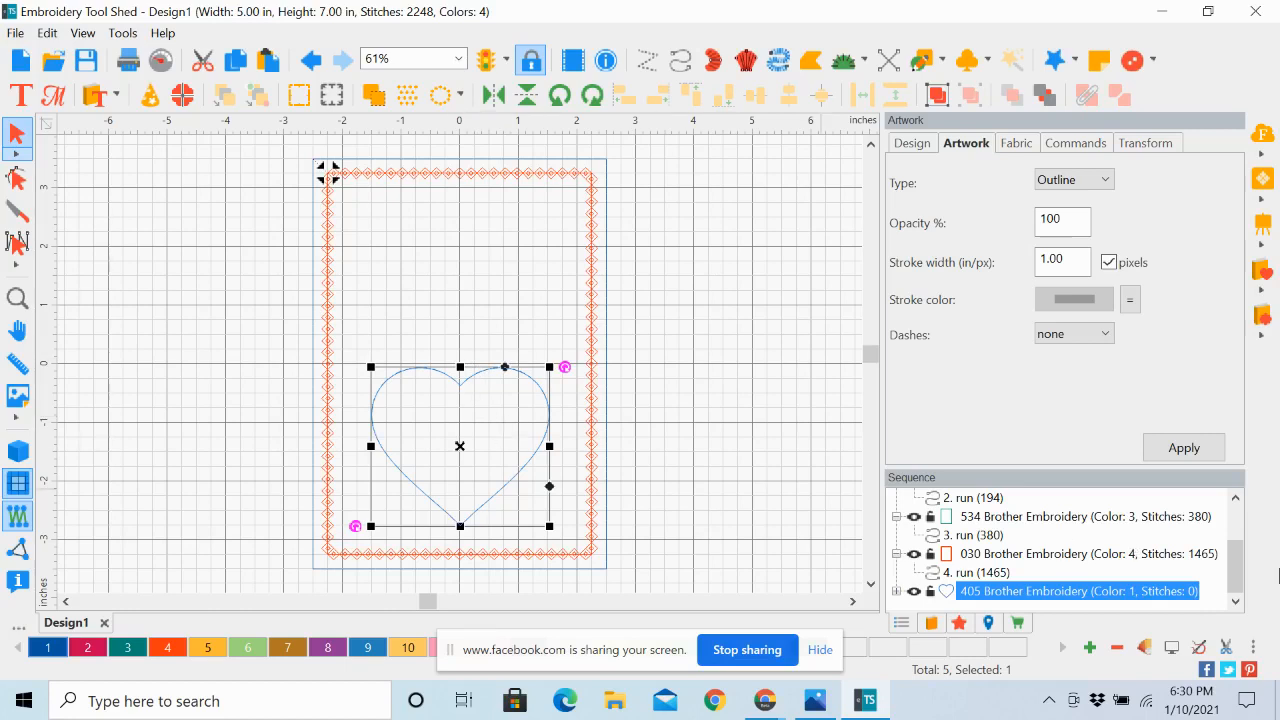
right_click(1240, 570)
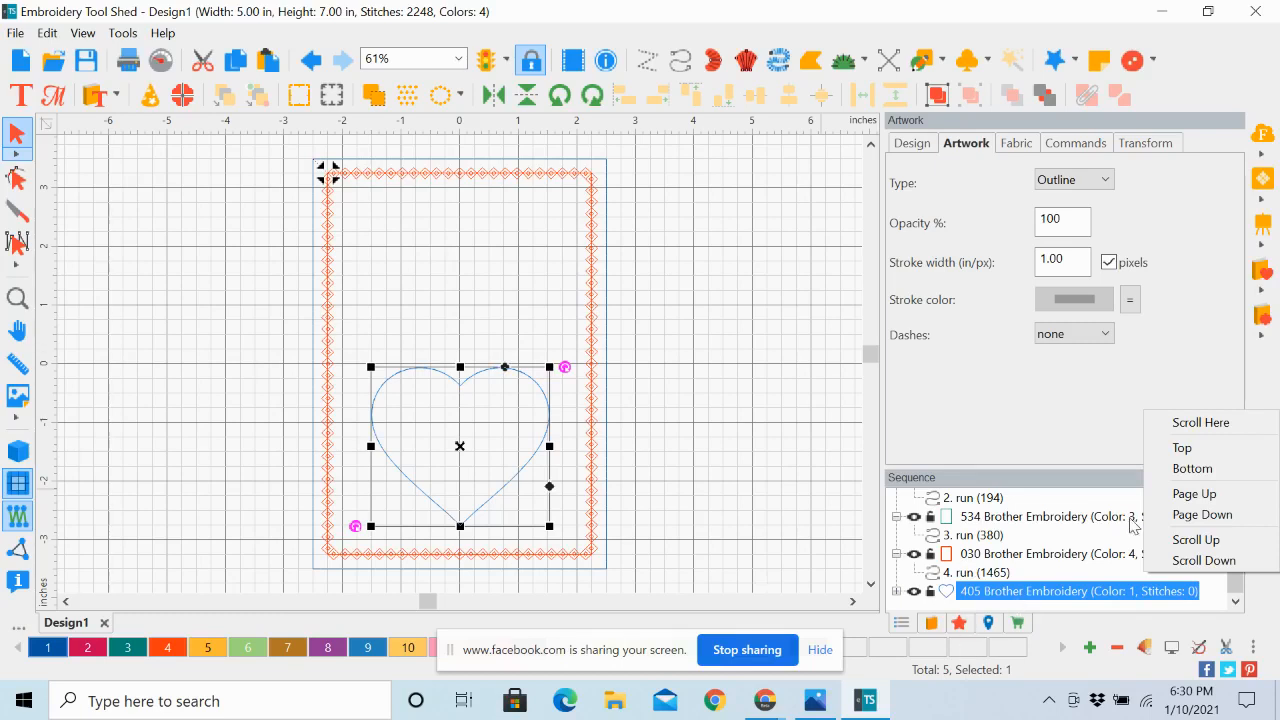
right_click(1238, 581)
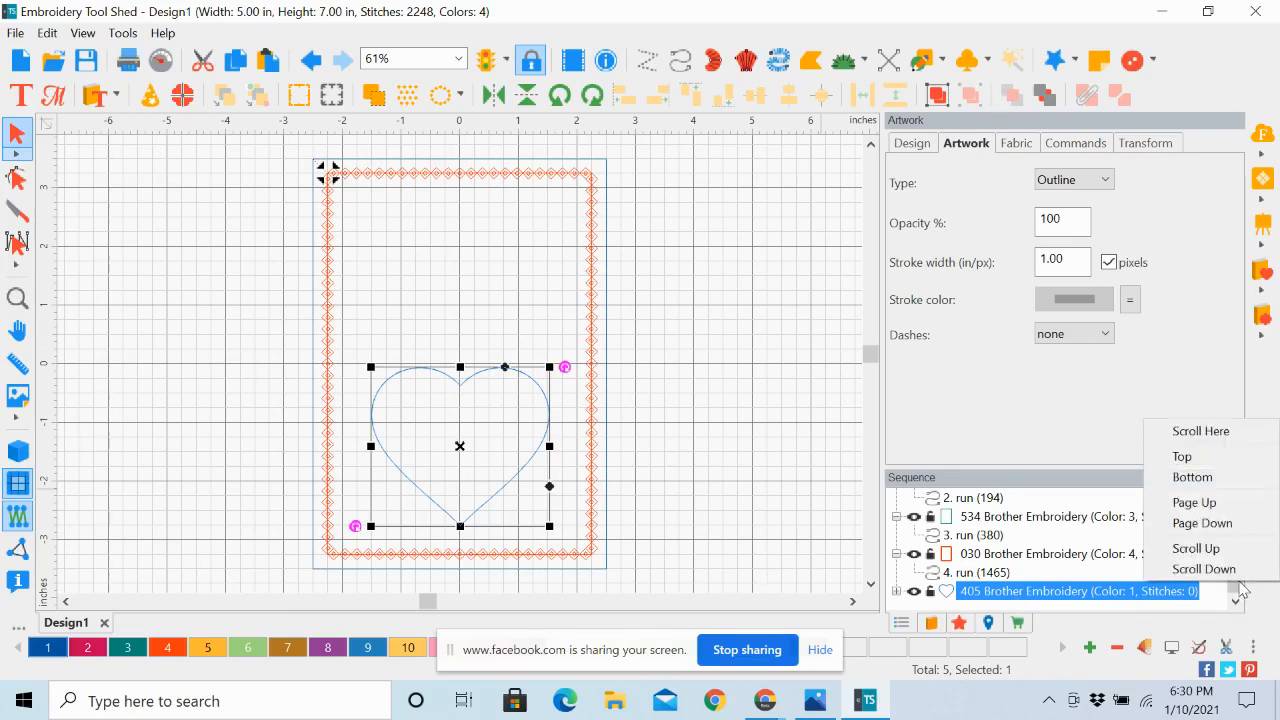
click(1070, 388)
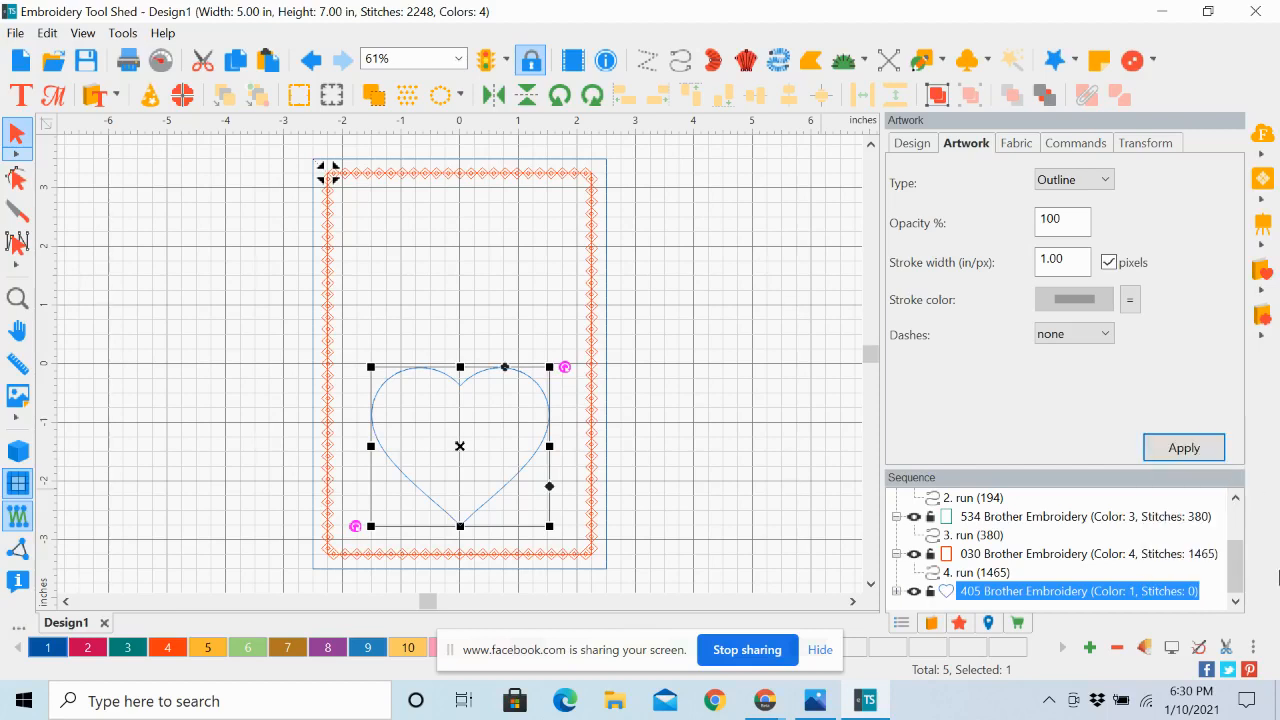
mouse_move(1238, 562)
mouse_down()
mouse_move(1236, 531)
mouse_move(1236, 550)
mouse_up()
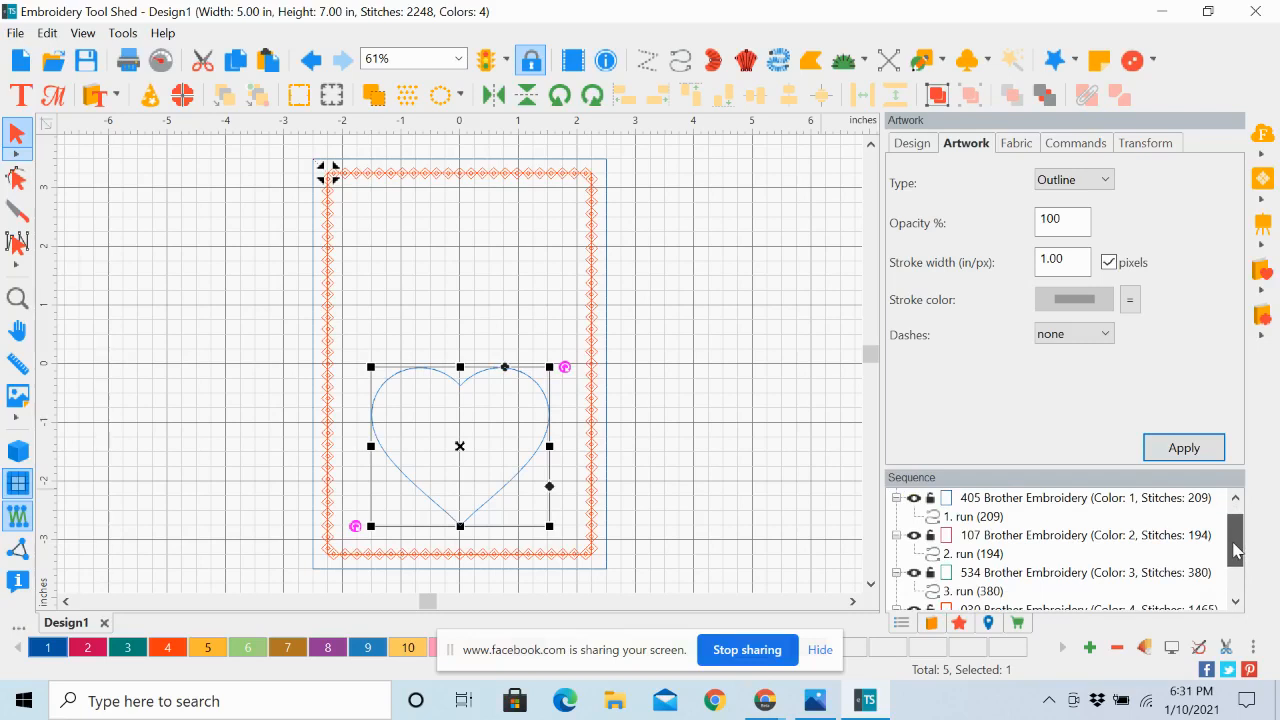
drag(1236, 550, 1236, 578)
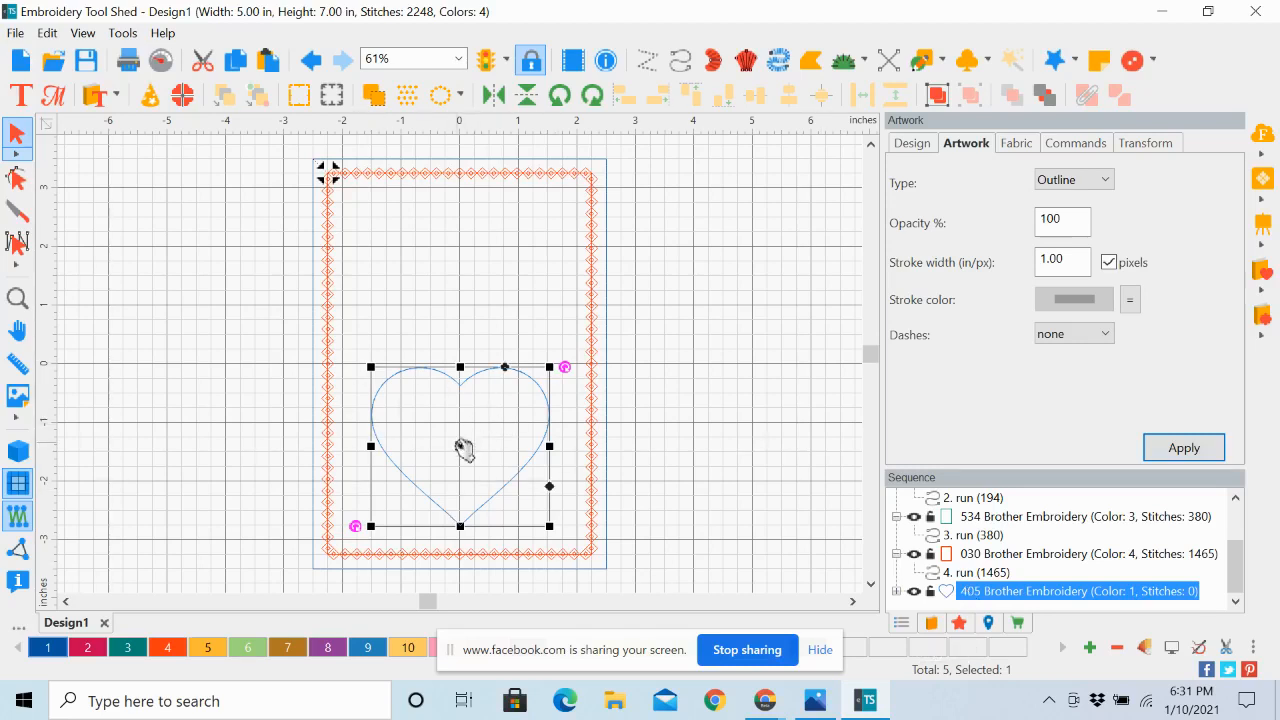
Convert the heart outline to Applique
right_click(547, 447)
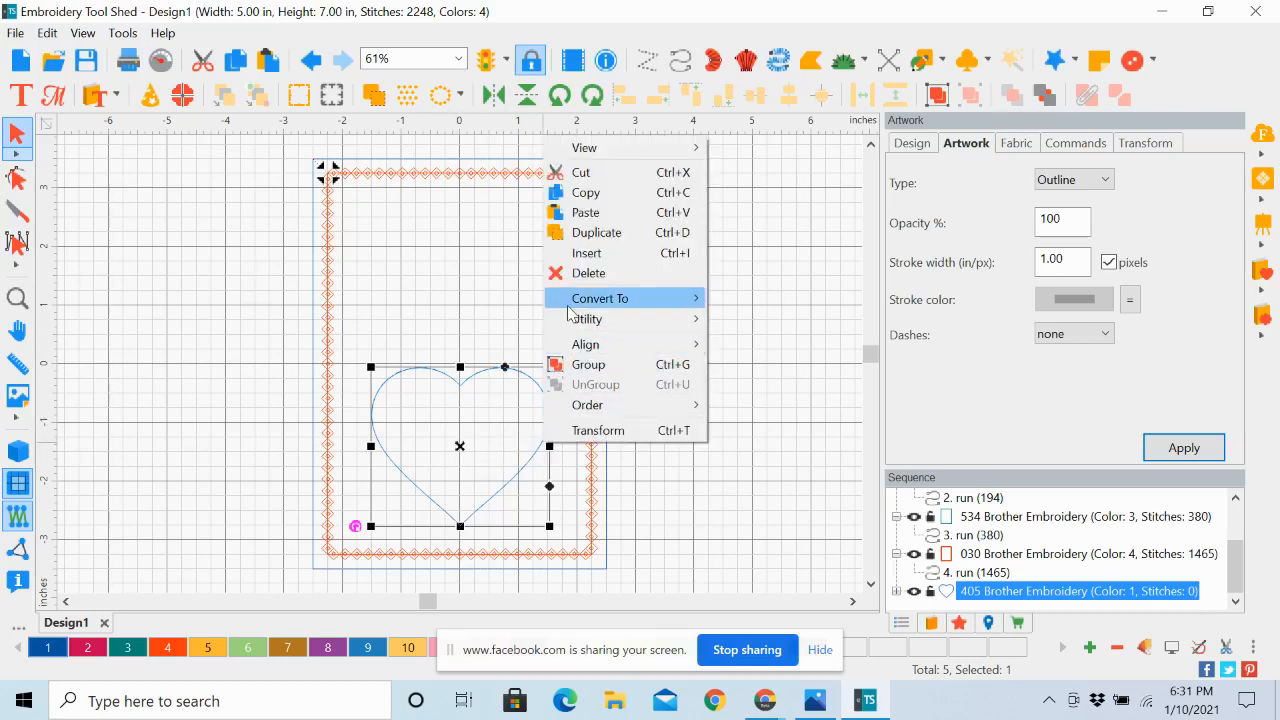
mouse_move(567, 306)
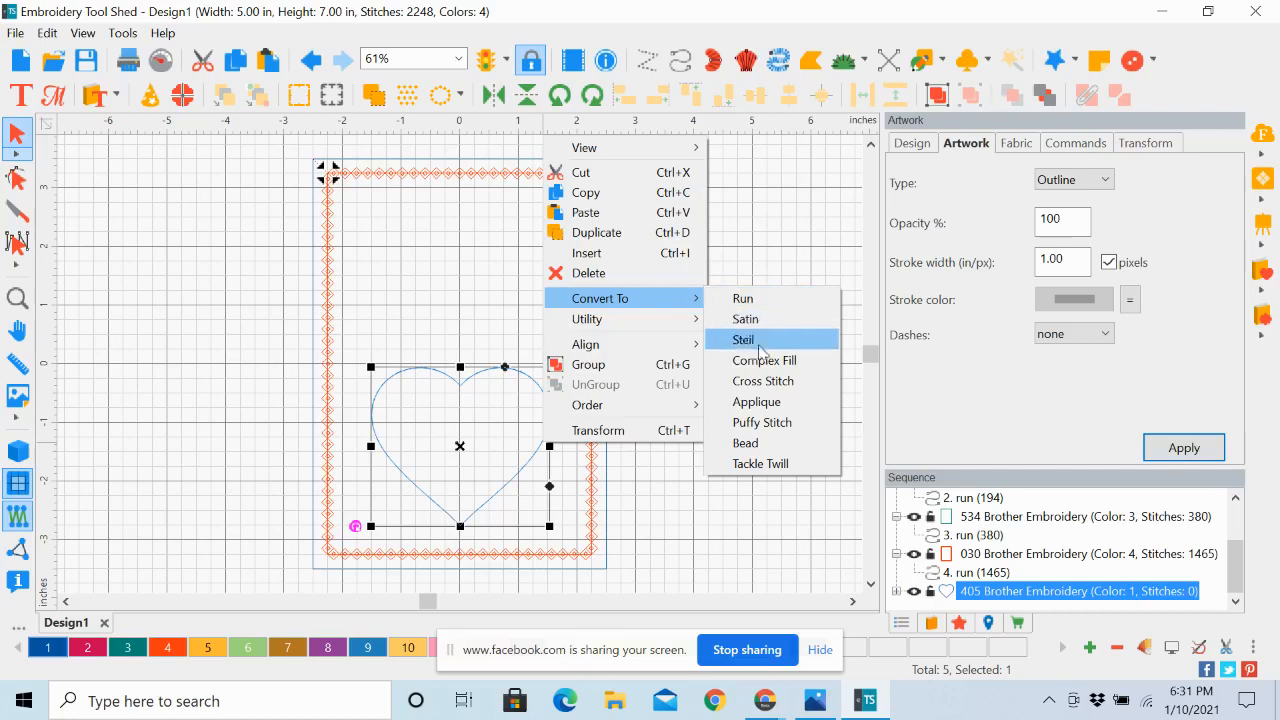
click(757, 412)
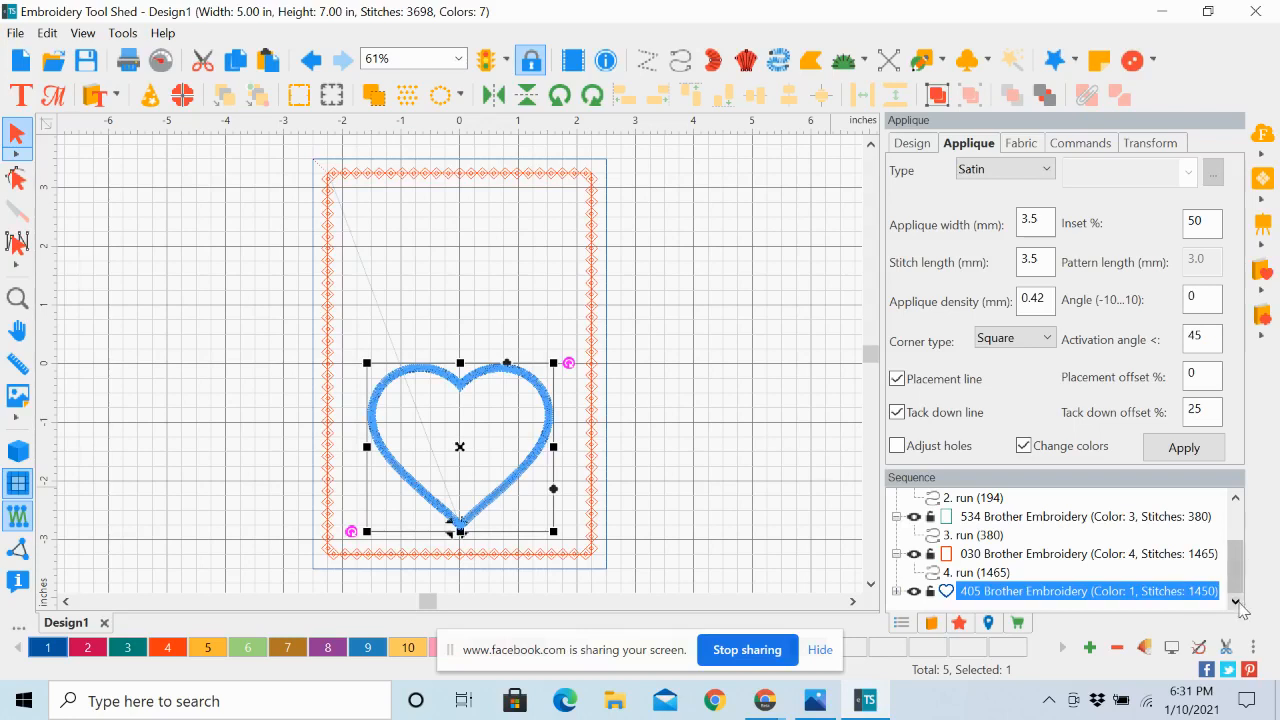
Select the heart applique's color entry in the sequence and set its stitch length to 3.0 mm and its inset to 60%
click(897, 591)
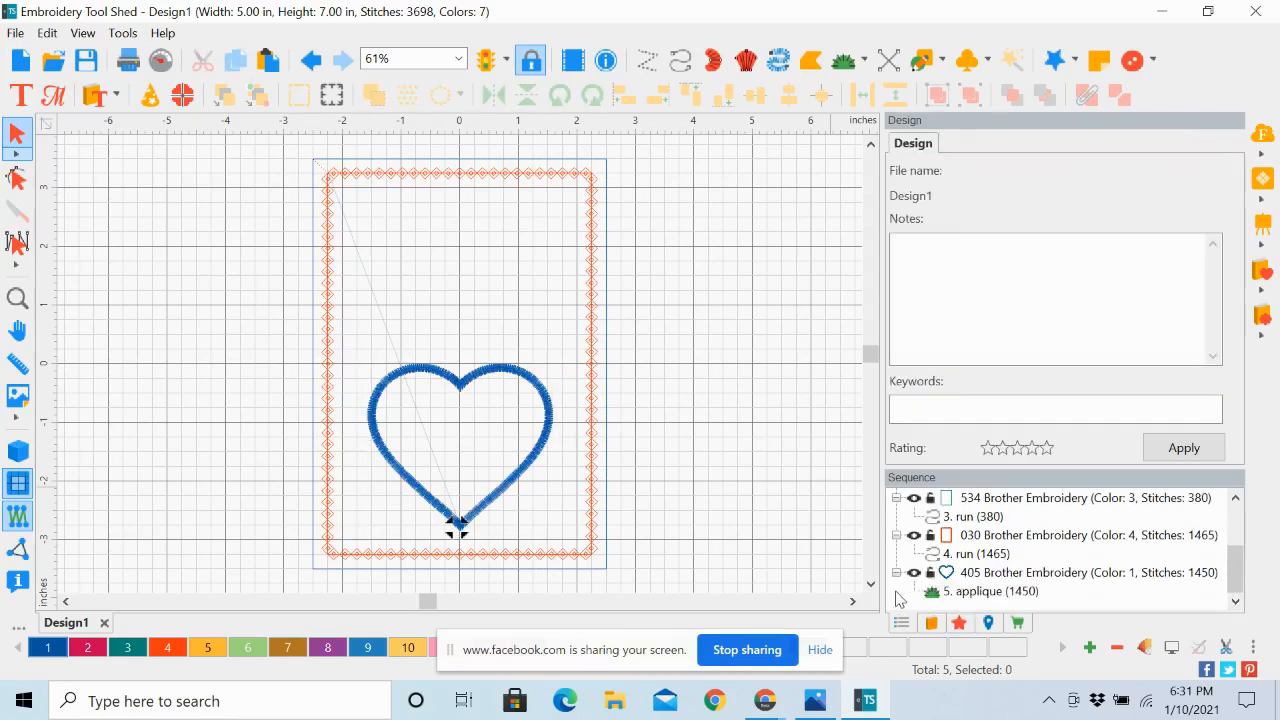
click(980, 592)
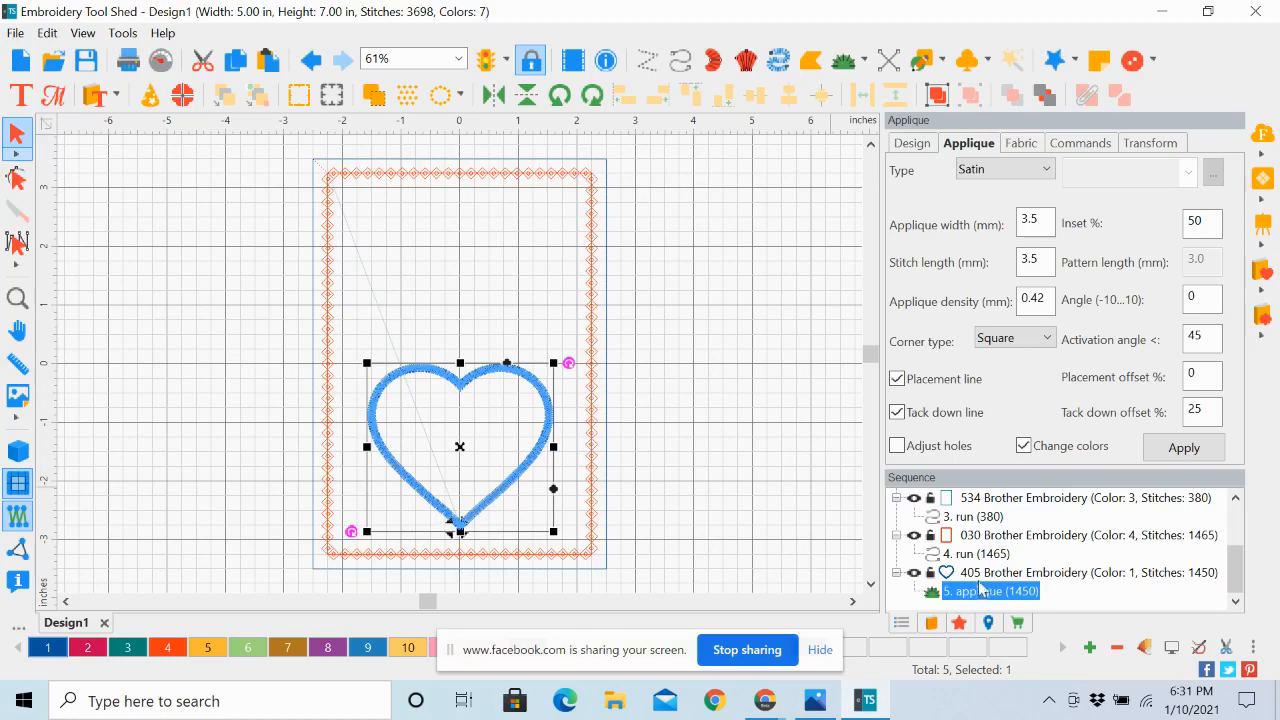
click(978, 575)
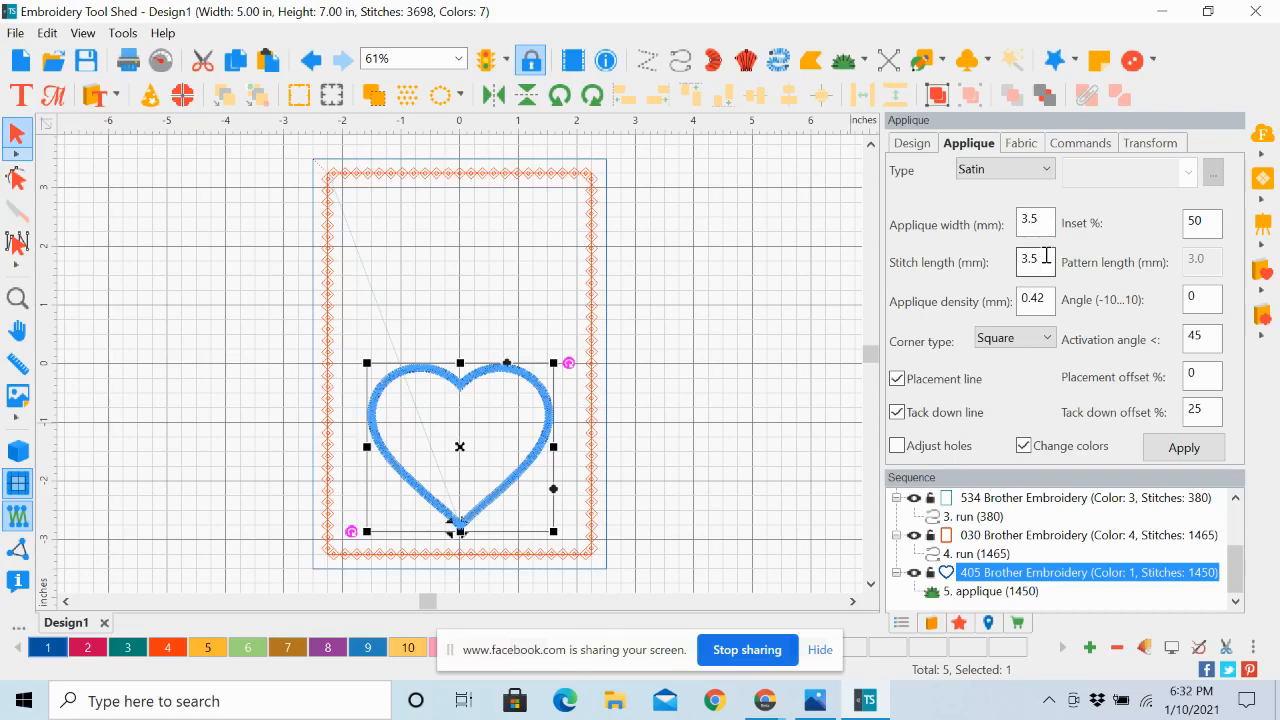
drag(1045, 256, 1008, 260)
text(3.0)
drag(1214, 219, 1187, 226)
text(60)
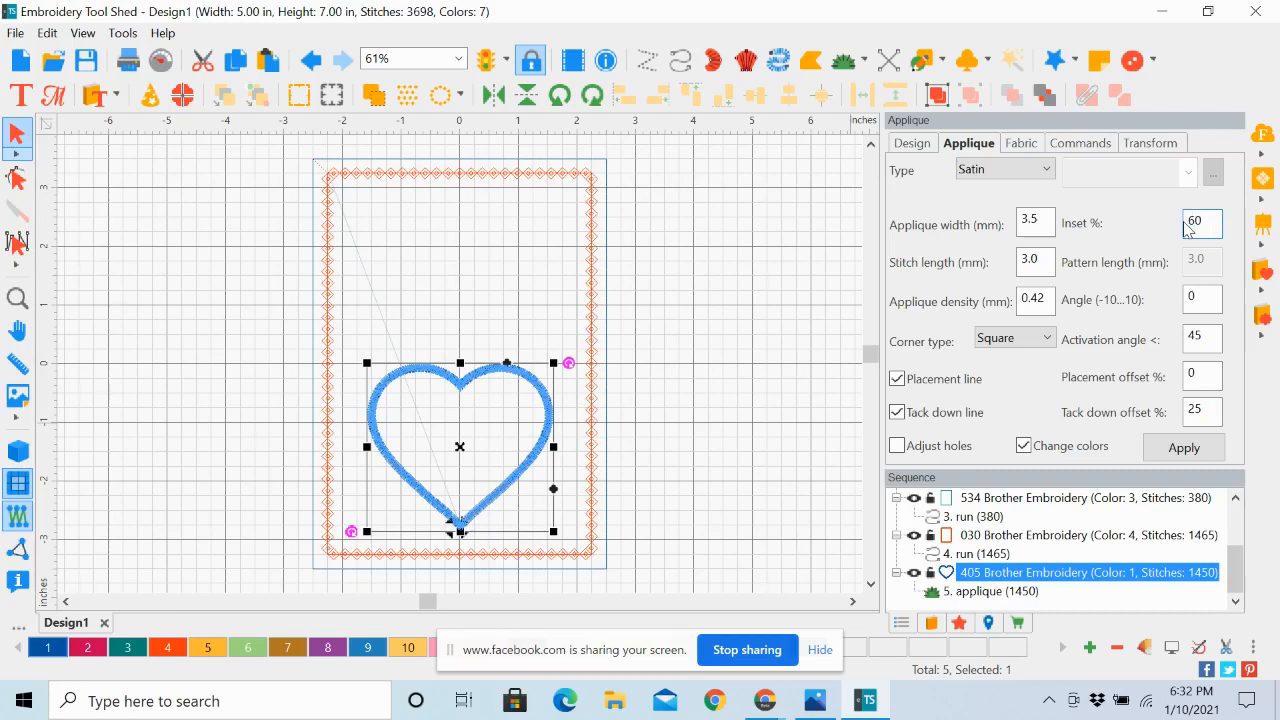
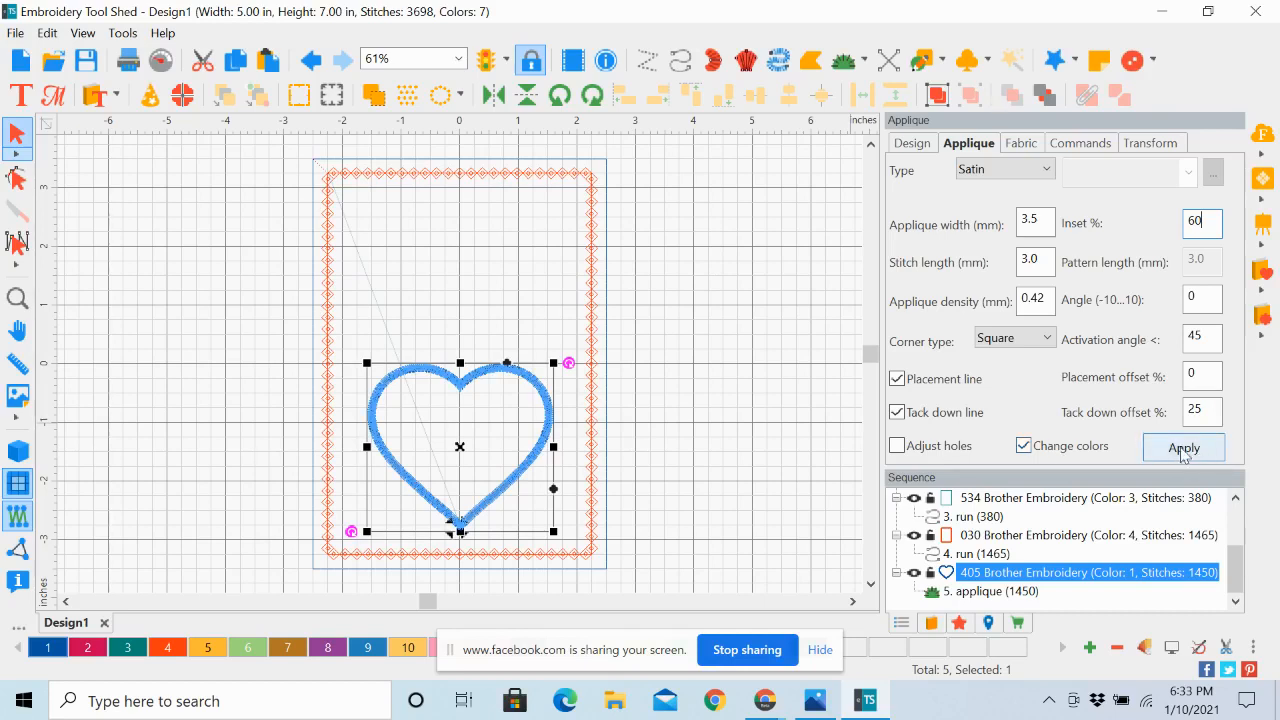
Apply the heart applique's new settings and break up its path into separate placement, tack-down and satin objects
click(1182, 449)
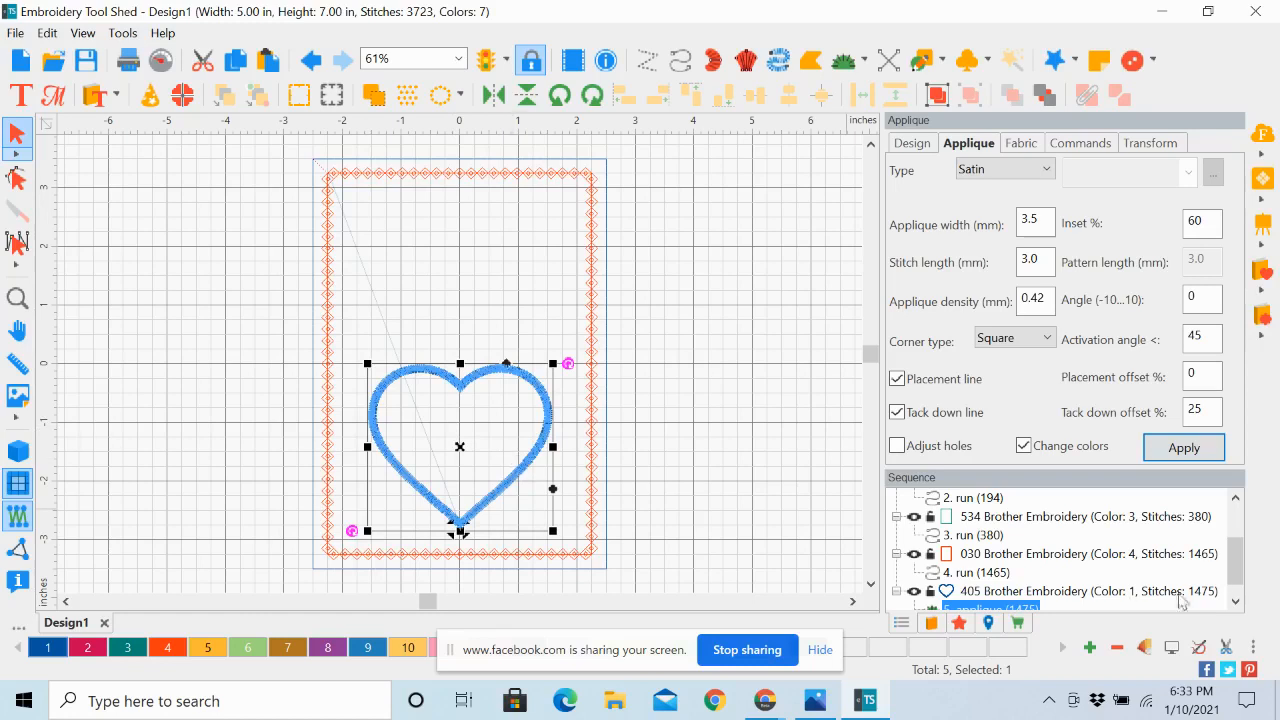
scroll(1237, 578, down, 1)
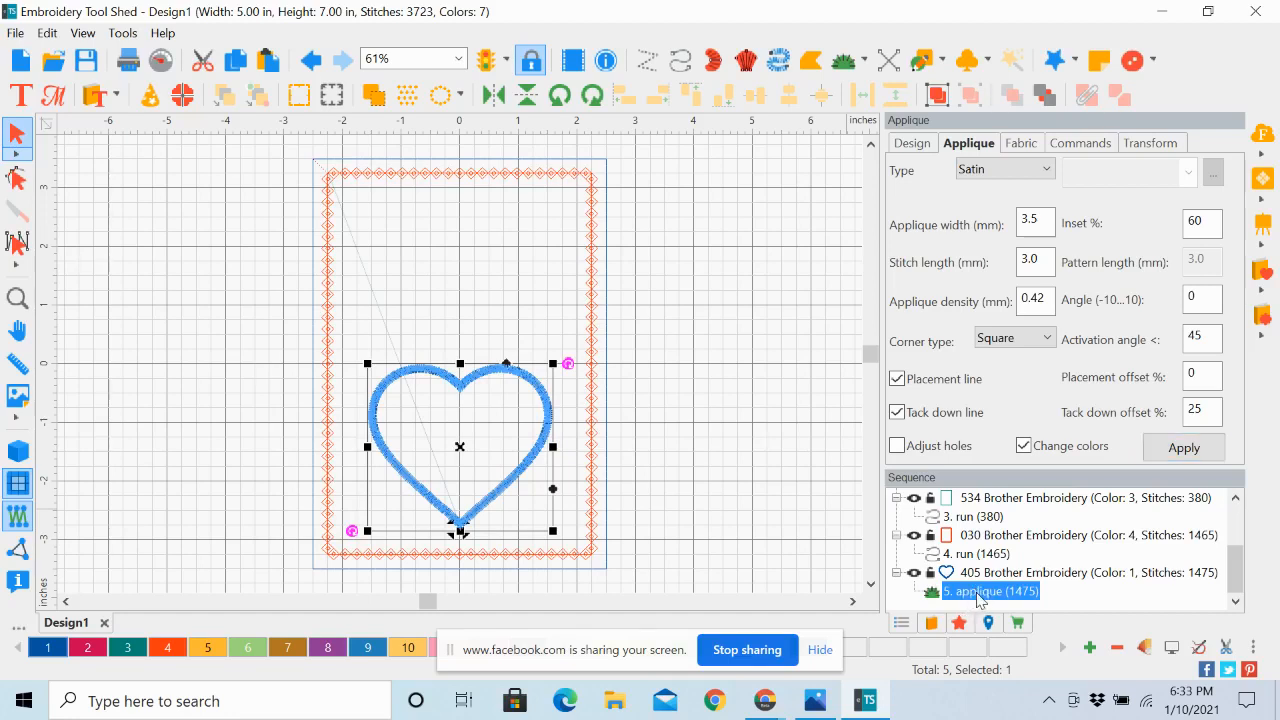
right_click(978, 597)
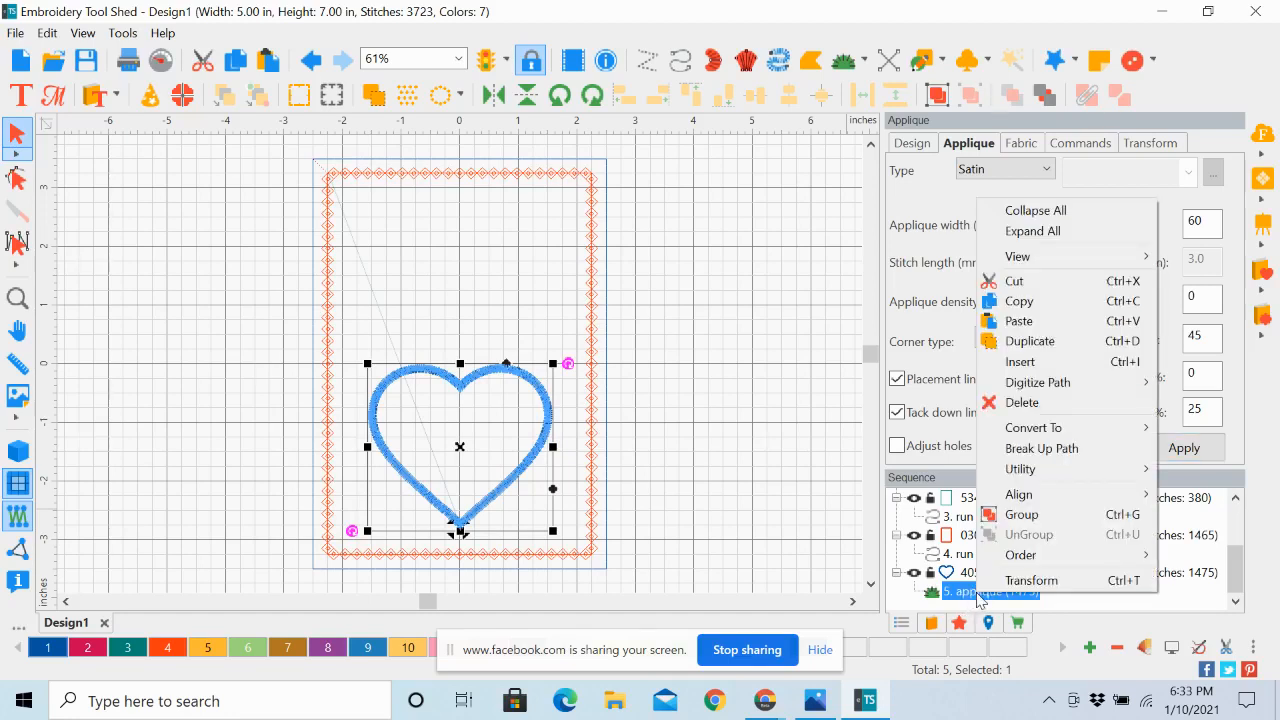
click(1022, 449)
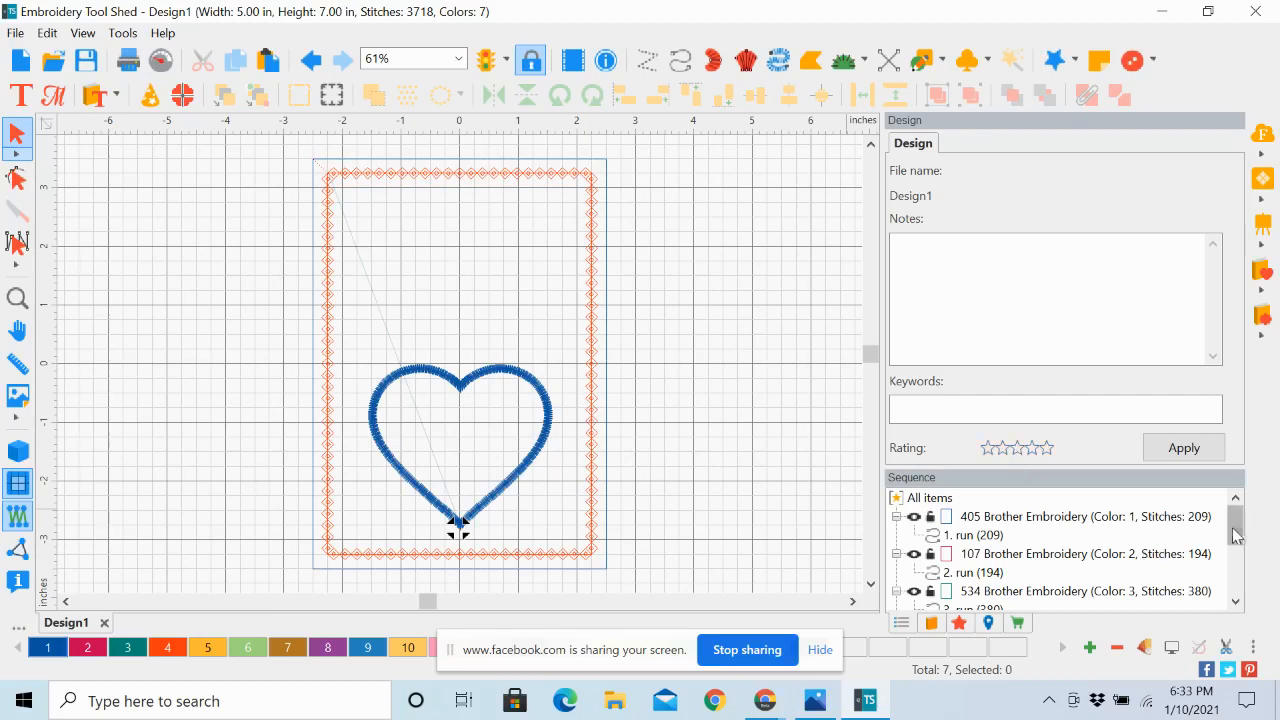
Examine the heart's separated placement, tack-down and satin objects in the sequence along with their stitch settings
drag(1237, 535, 1237, 585)
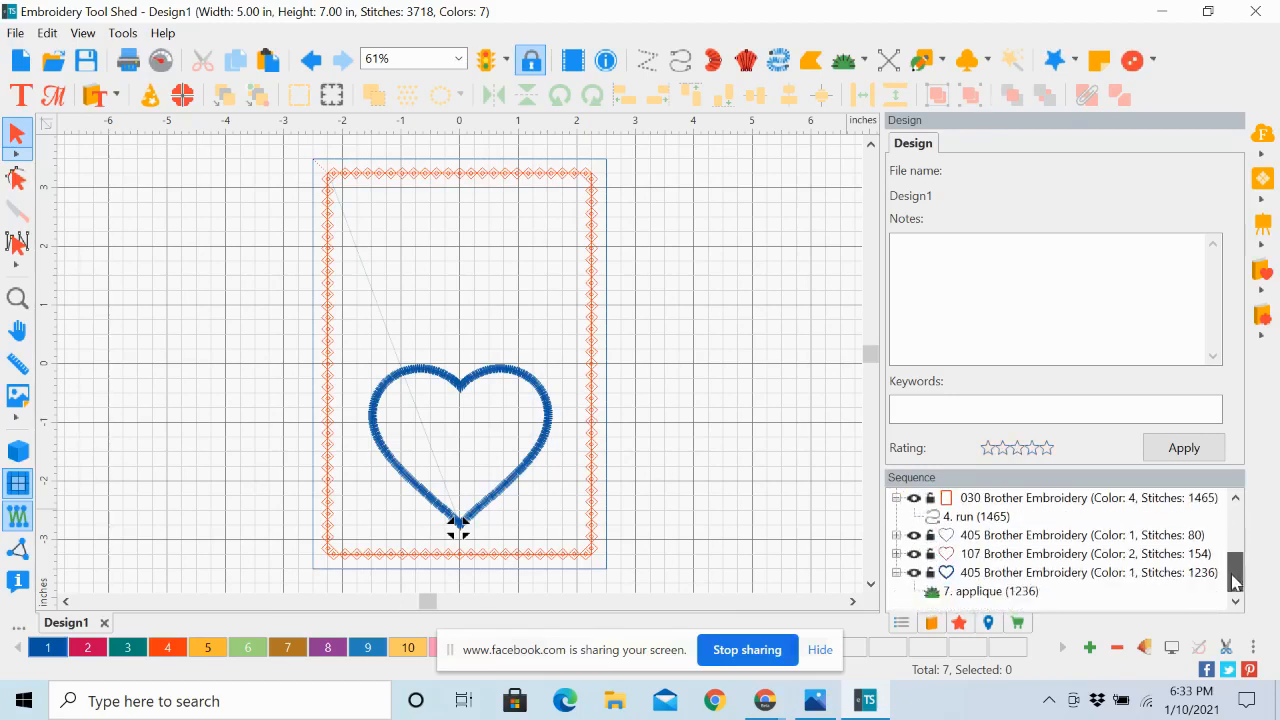
click(987, 536)
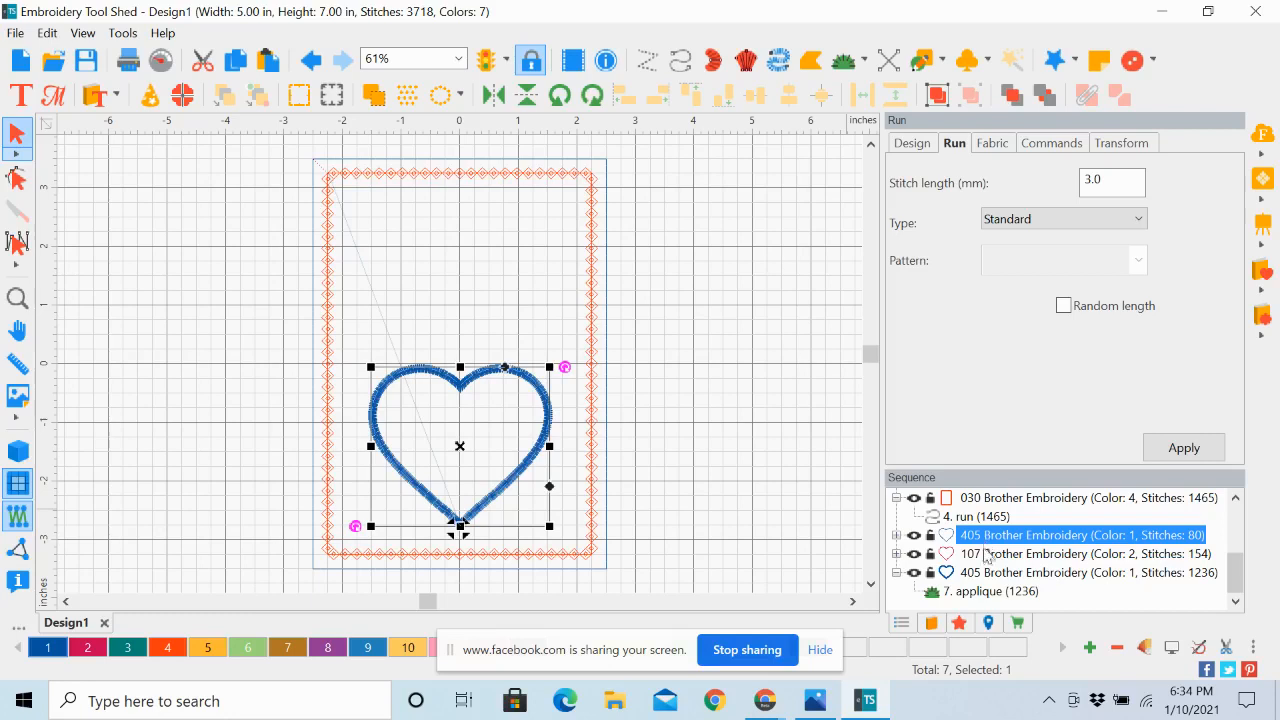
click(987, 556)
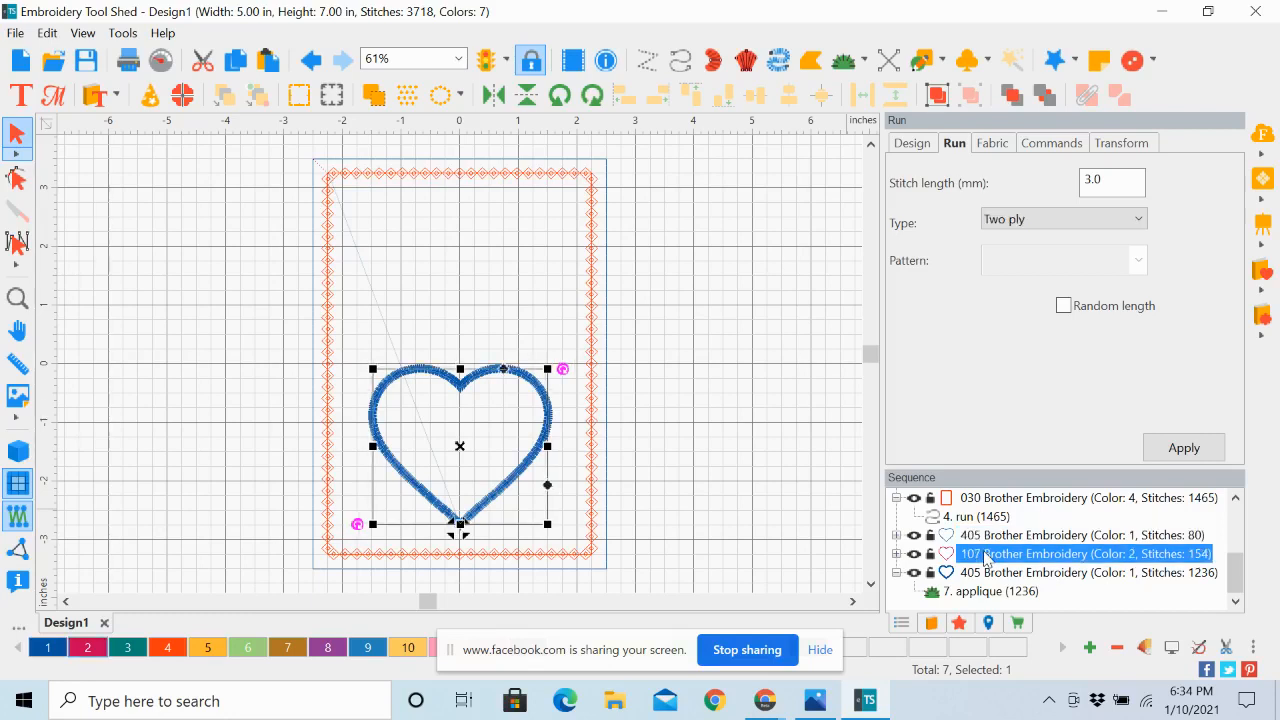
click(987, 573)
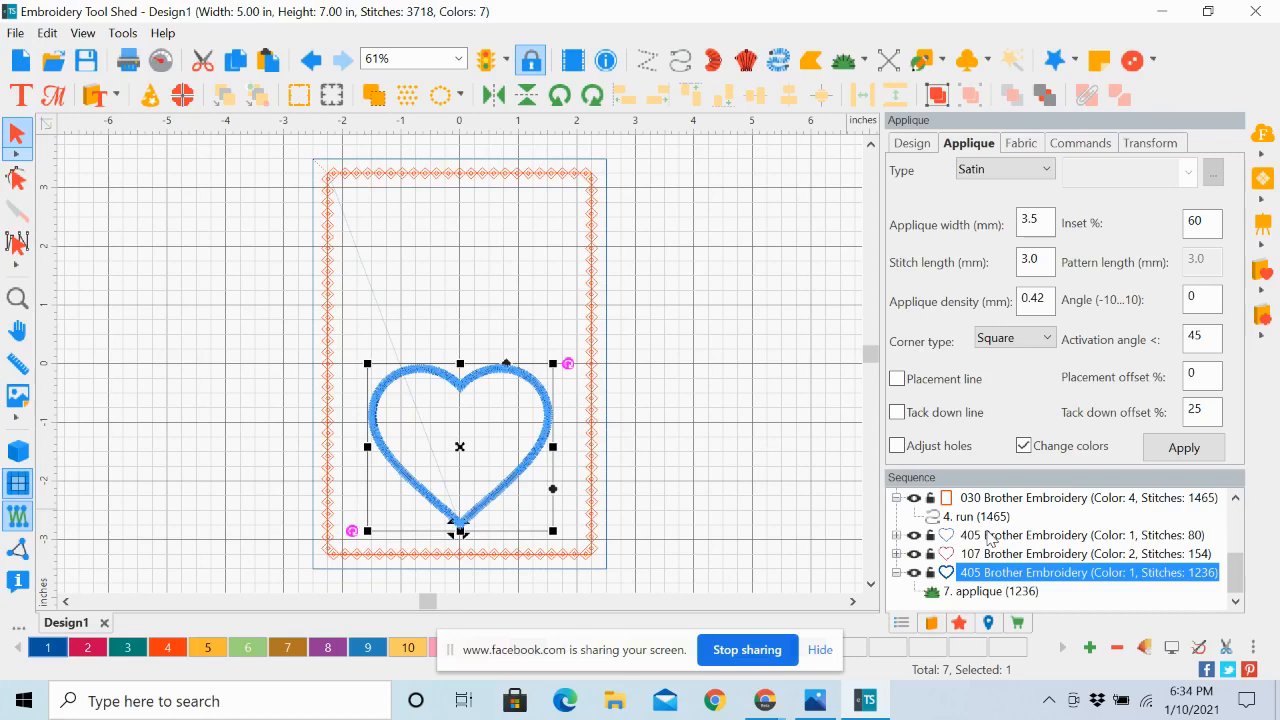
click(990, 536)
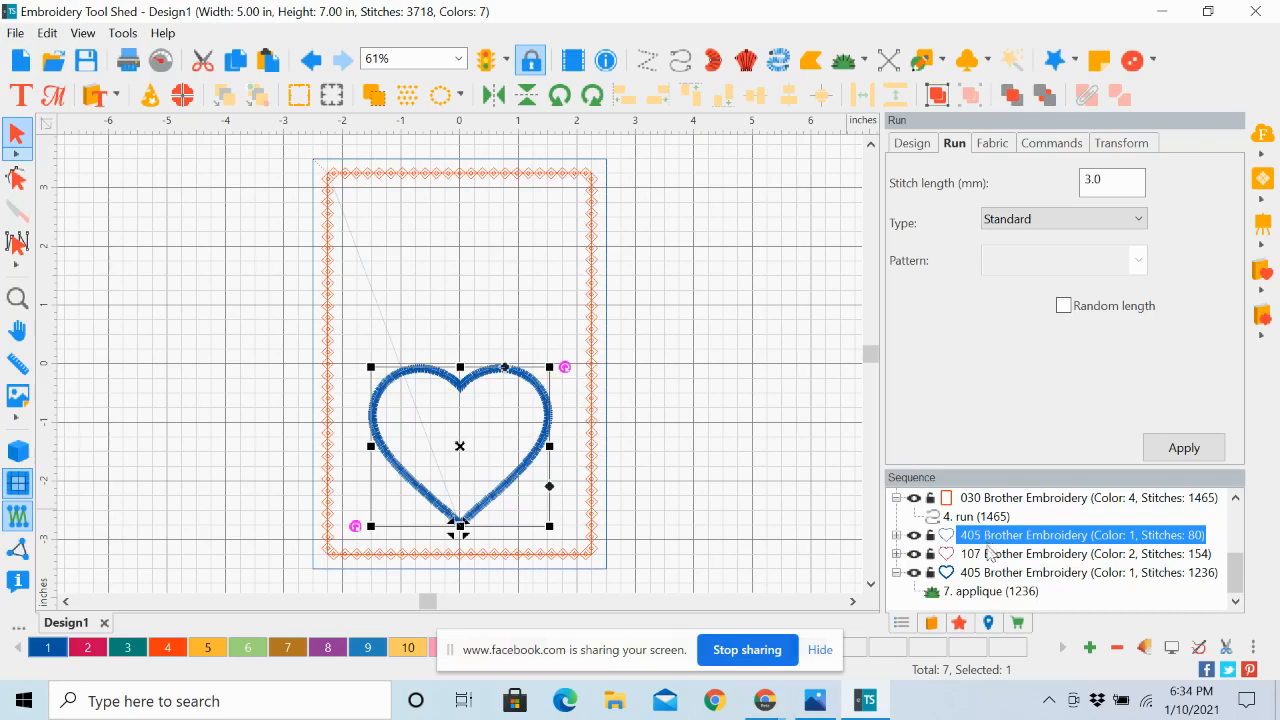
click(990, 555)
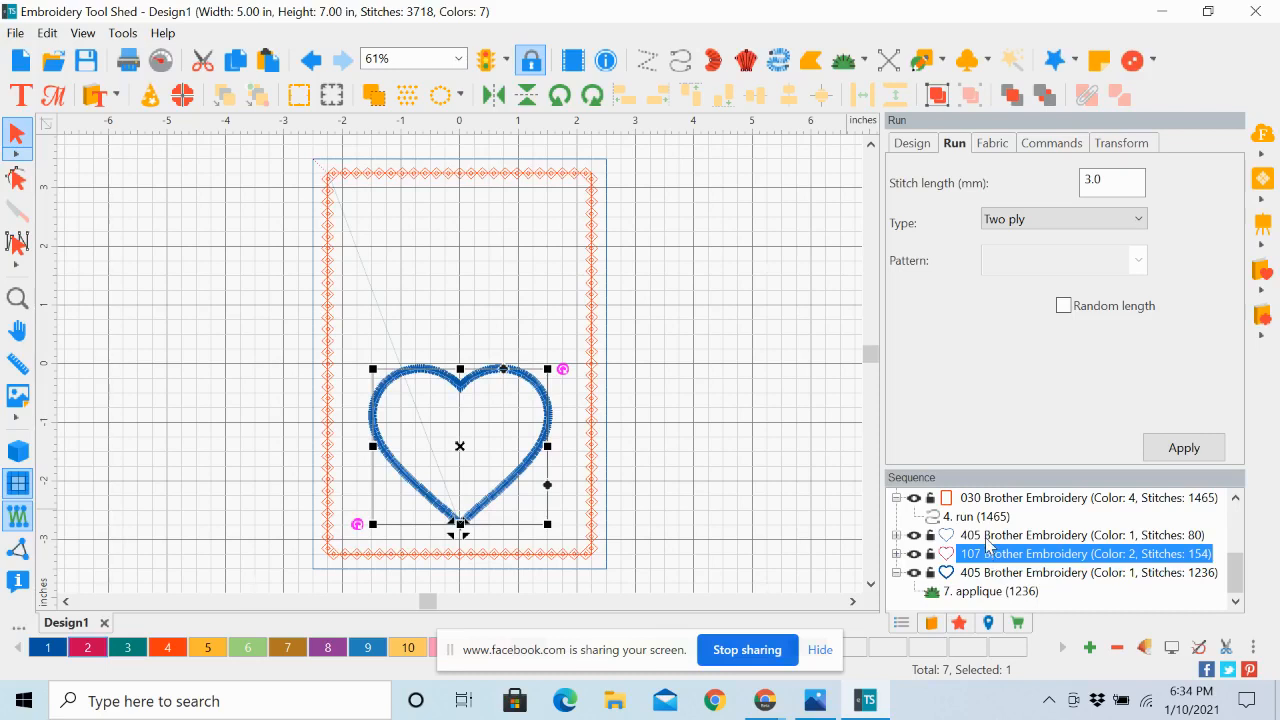
click(988, 536)
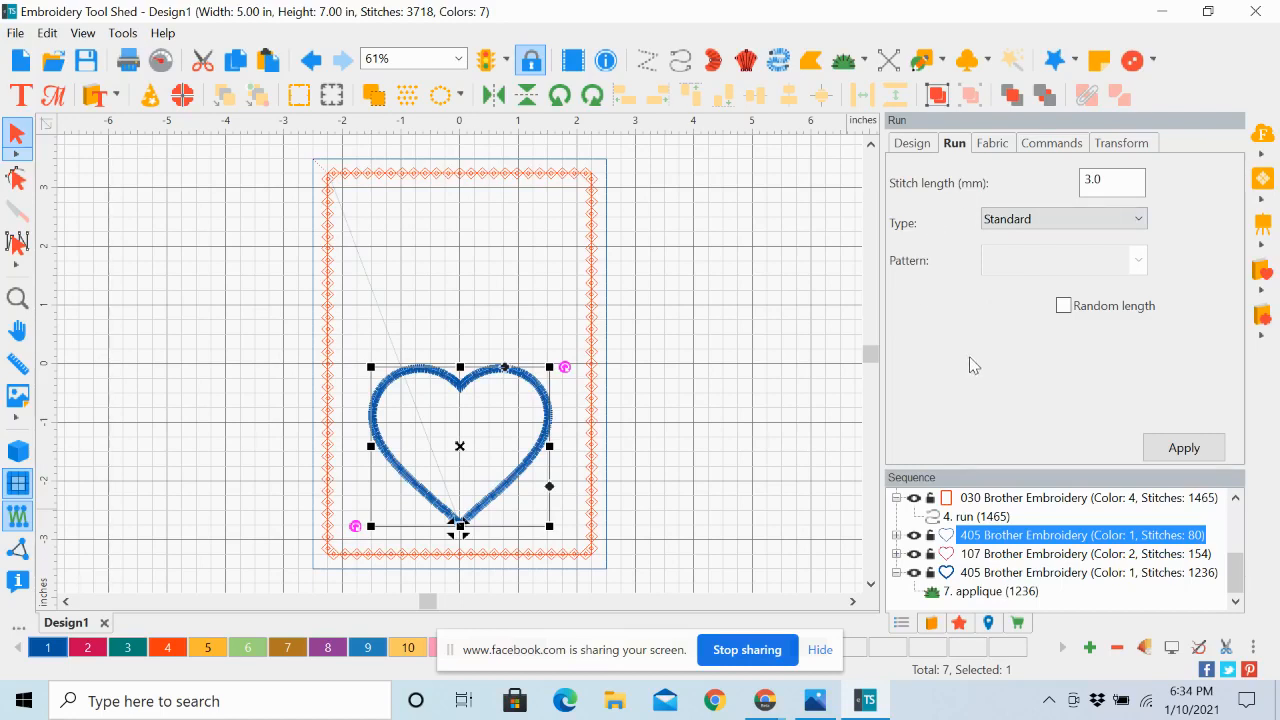
Copy the heart's two-ply tack-down run, color 107, and paste a duplicate of it into the design
click(981, 556)
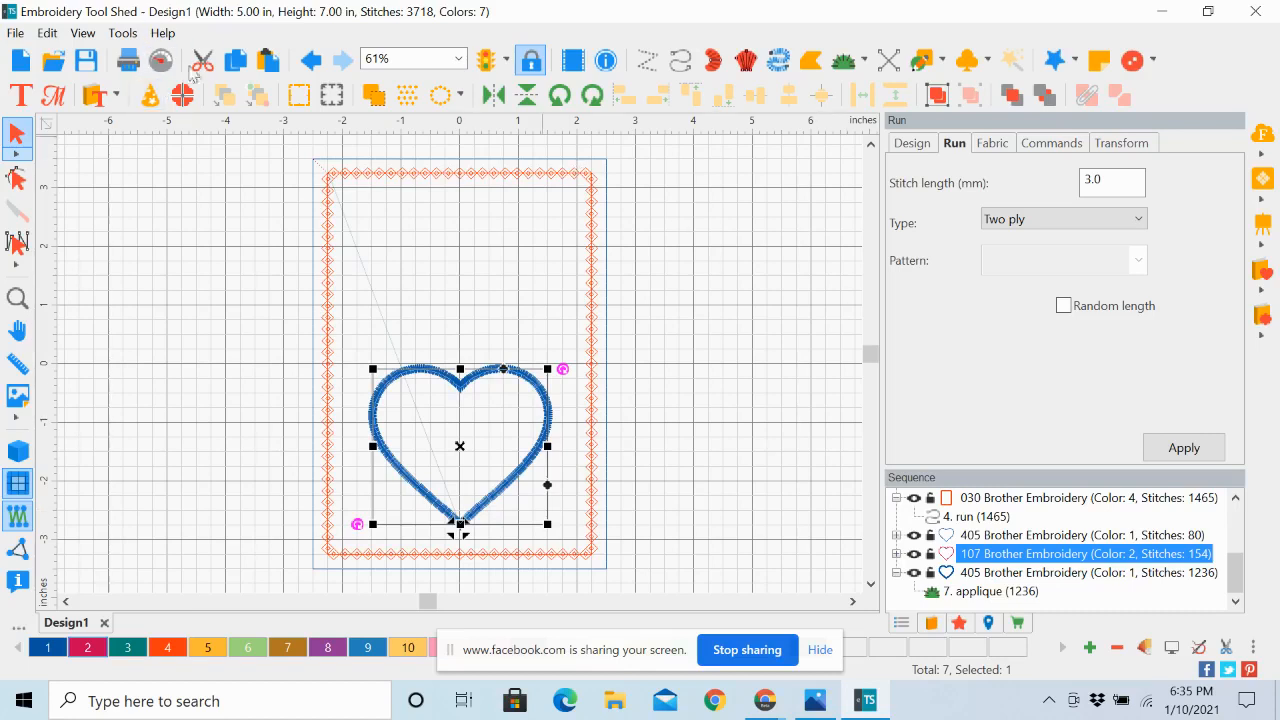
click(235, 65)
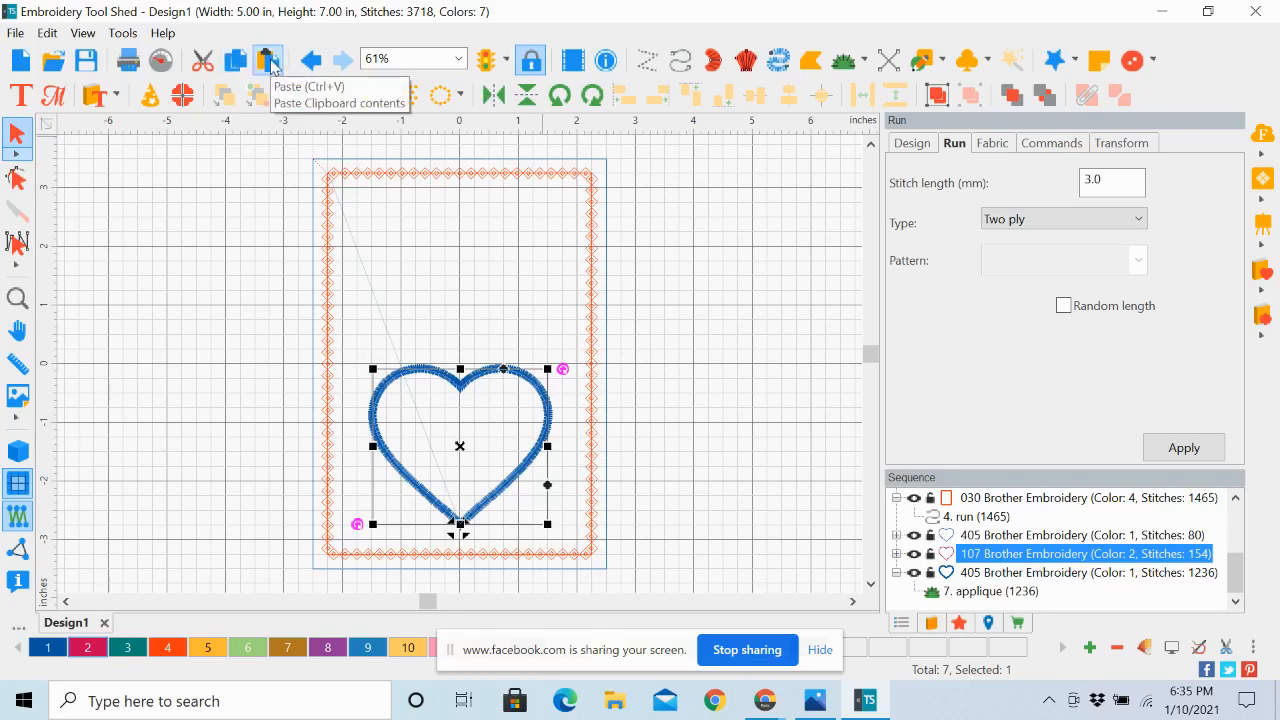
click(268, 62)
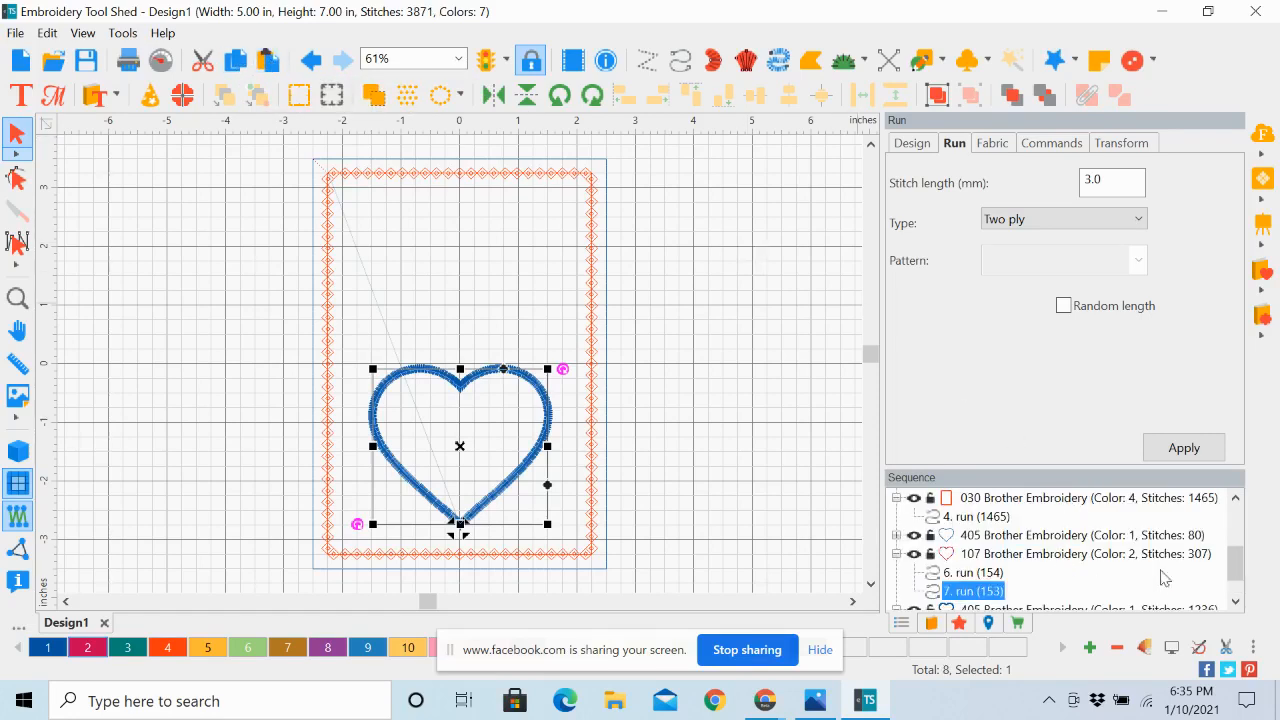
Convert the pasted duplicate of the heart's tack-down run to Complex Fill and deselect it
click(1236, 604)
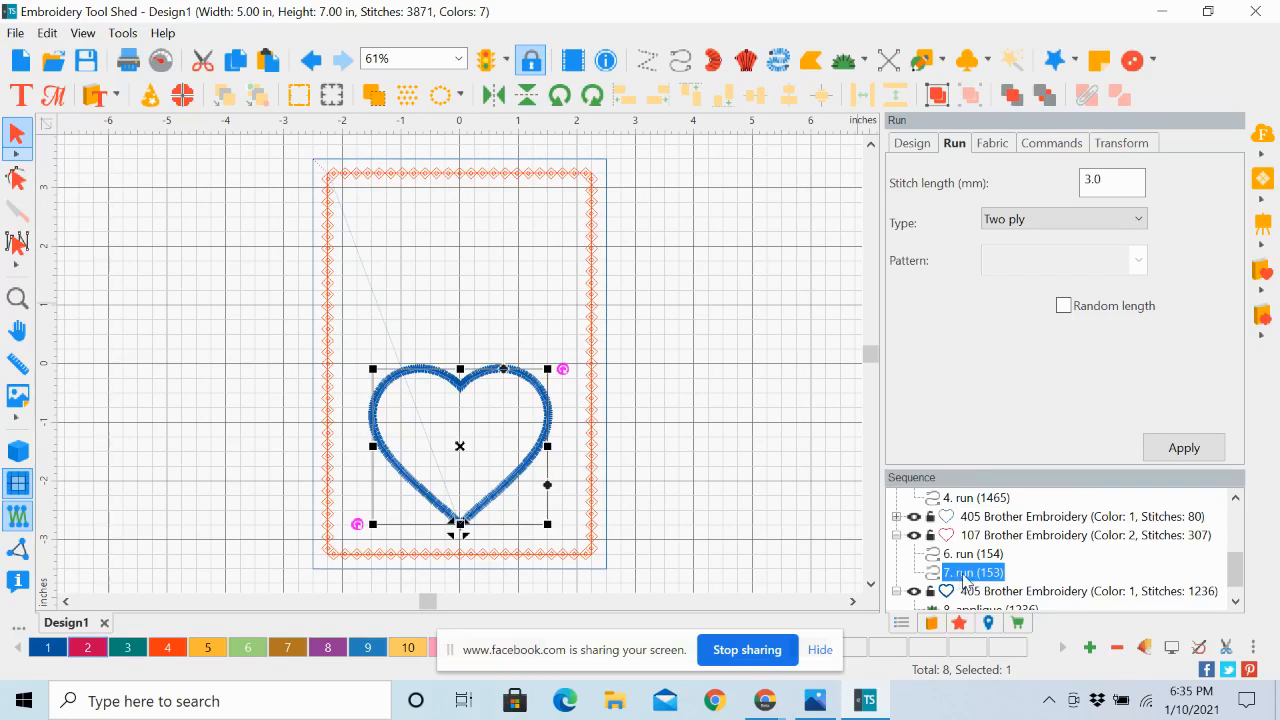
right_click(965, 577)
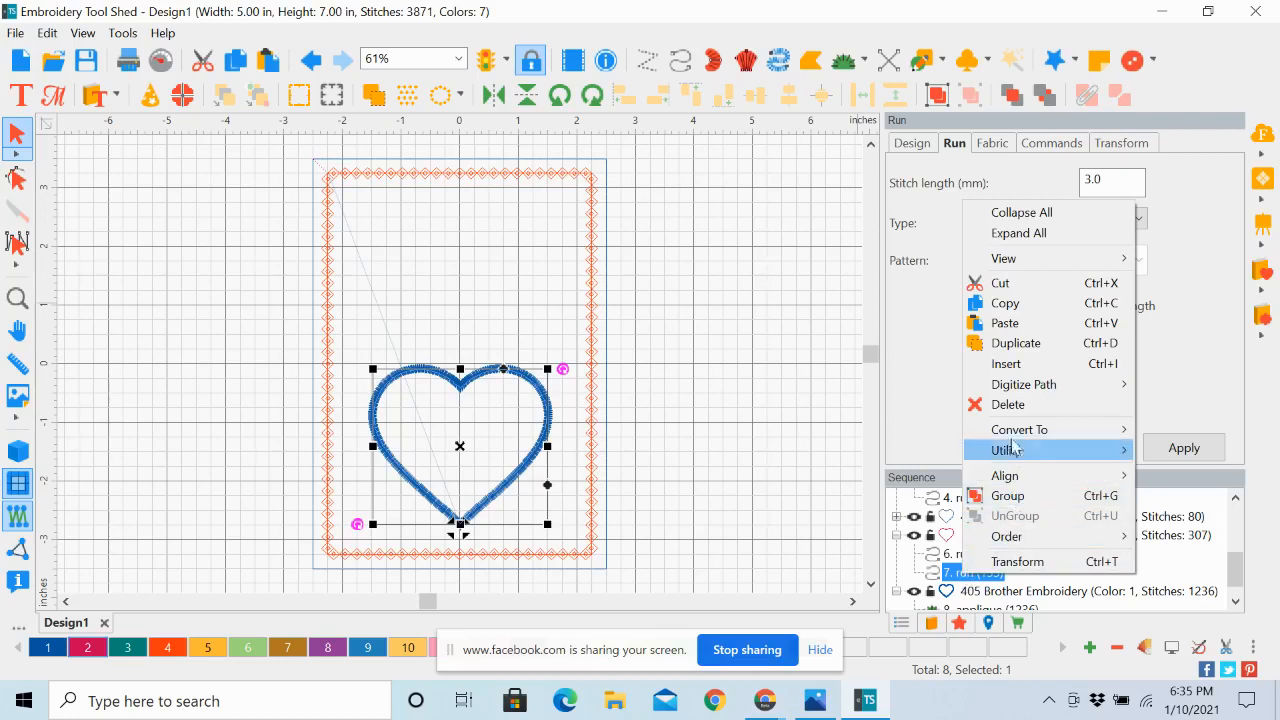
mouse_move(1015, 432)
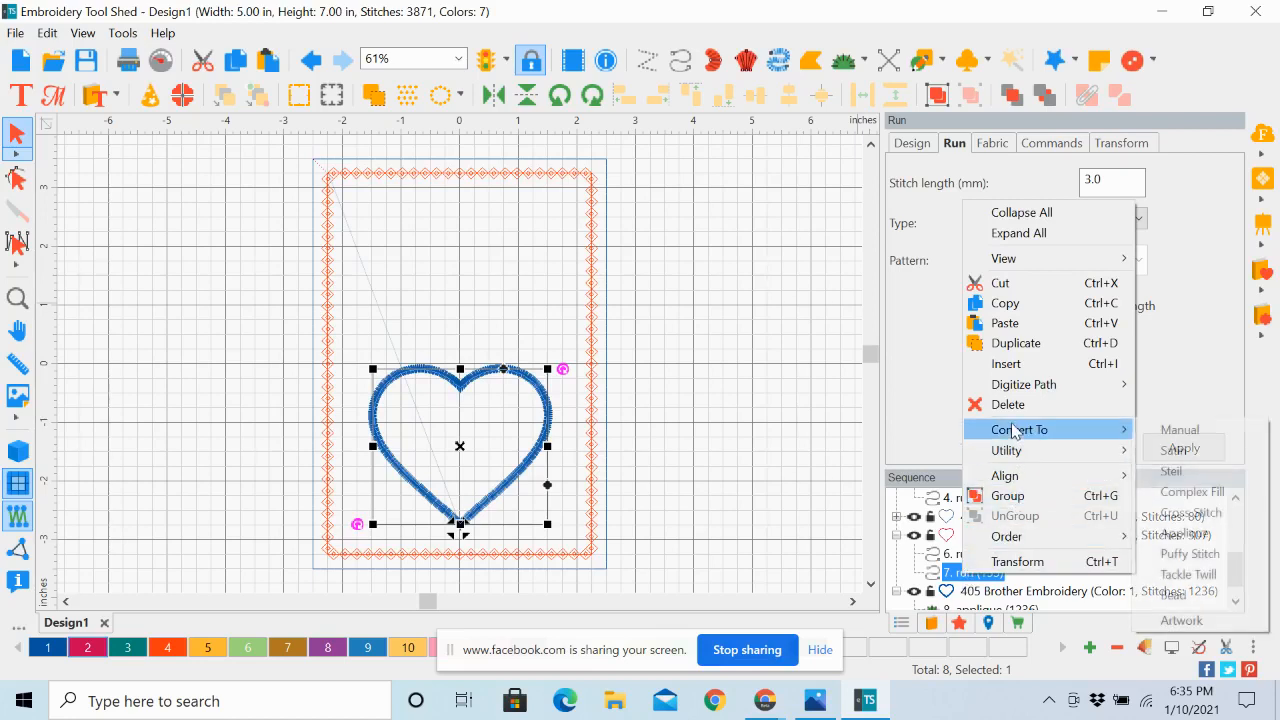
click(1190, 493)
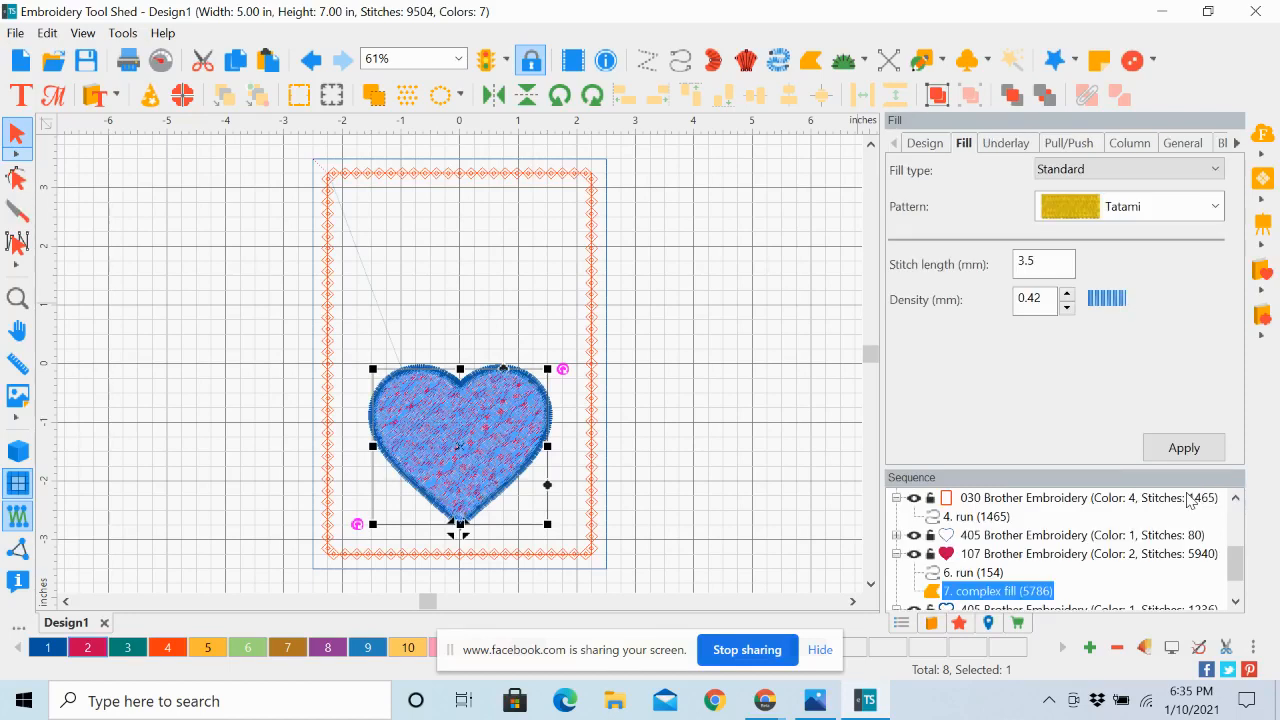
click(728, 458)
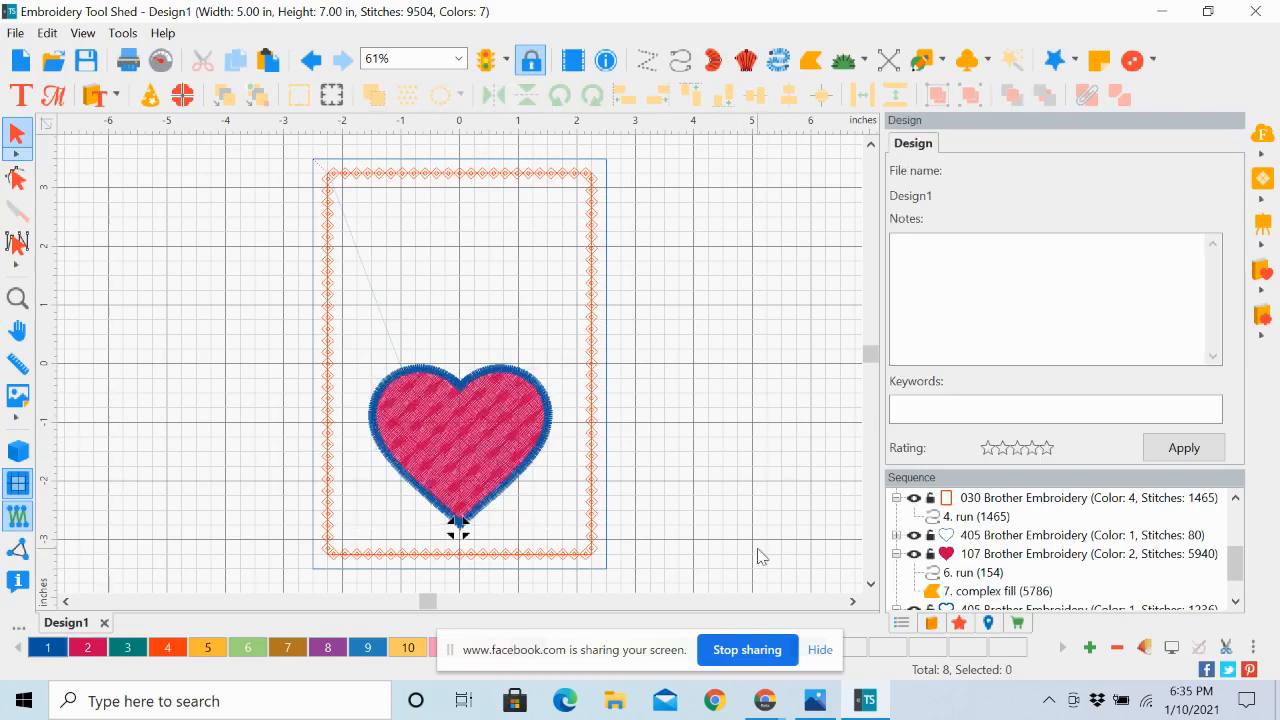
Select the heart's complex fill and set its fill type to Motif with pattern 103
click(1236, 601)
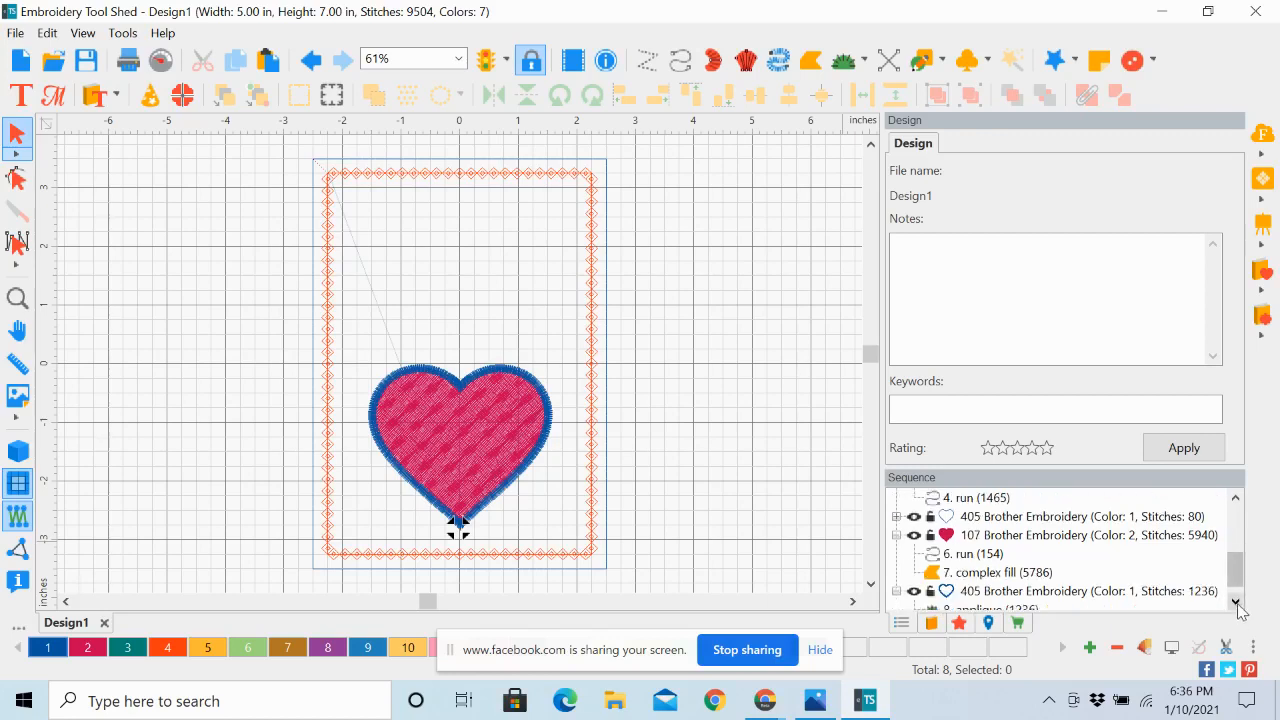
click(988, 572)
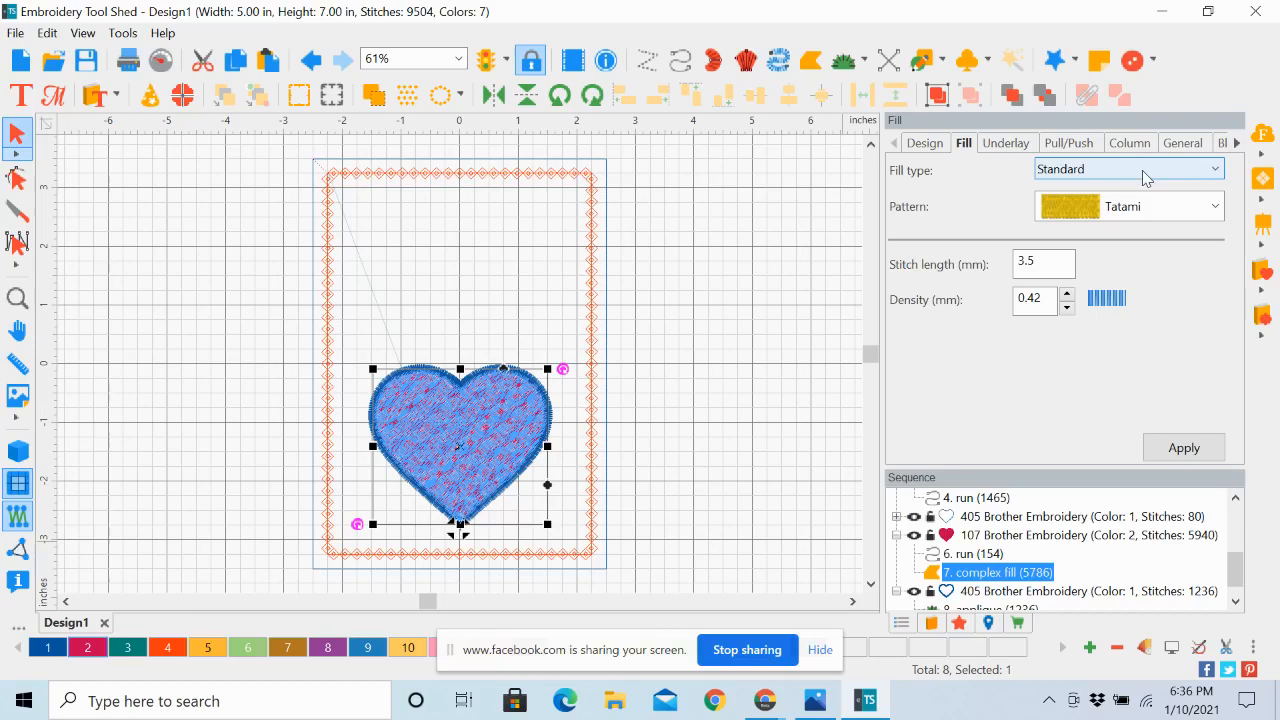
click(1216, 172)
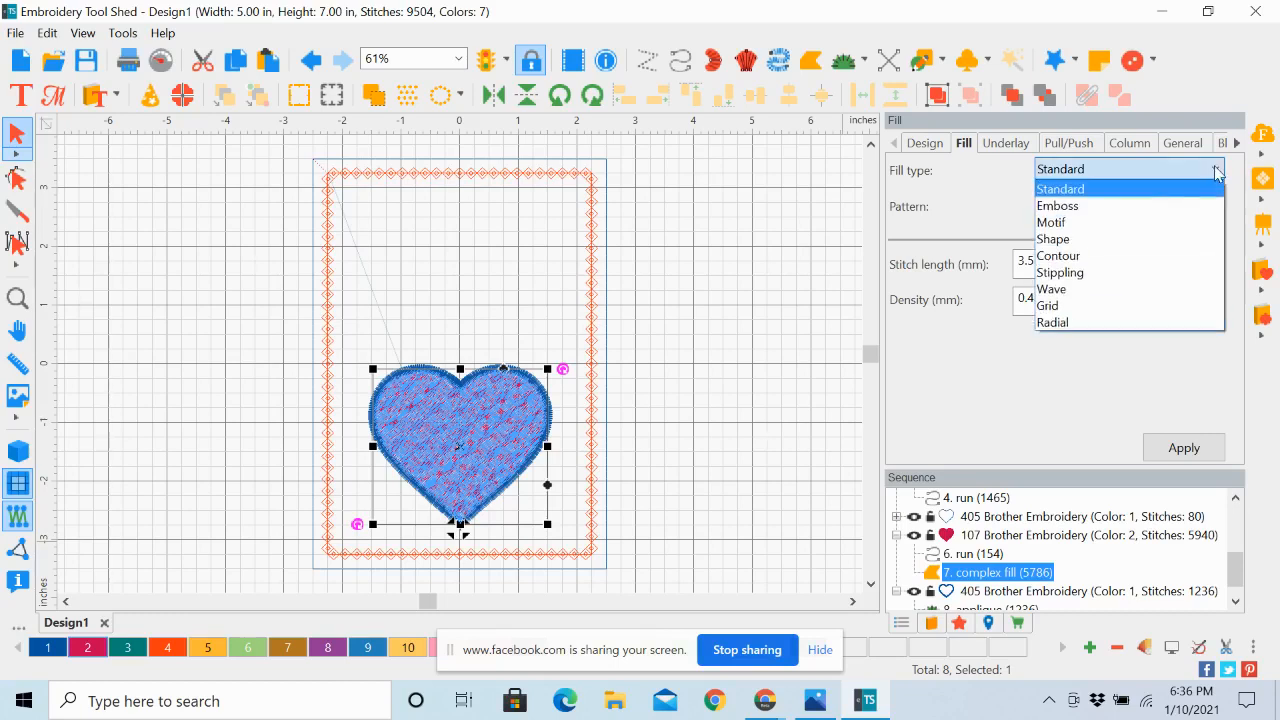
click(1166, 222)
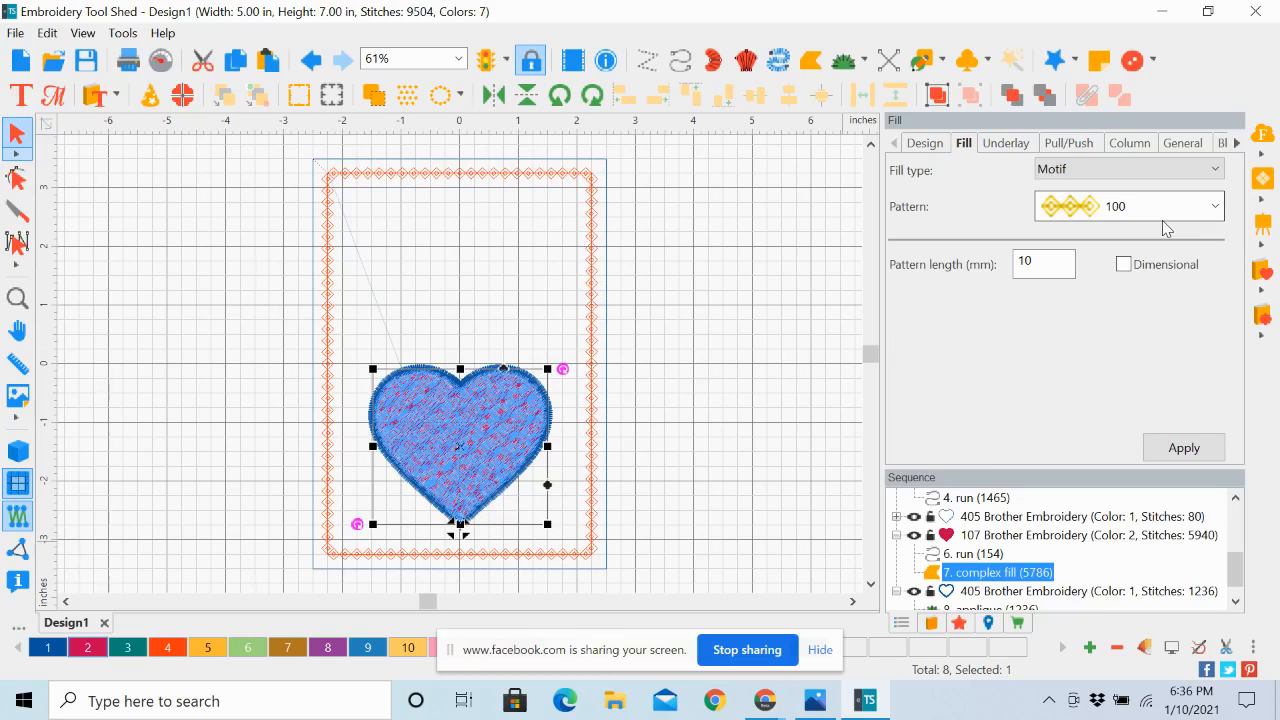
click(1215, 207)
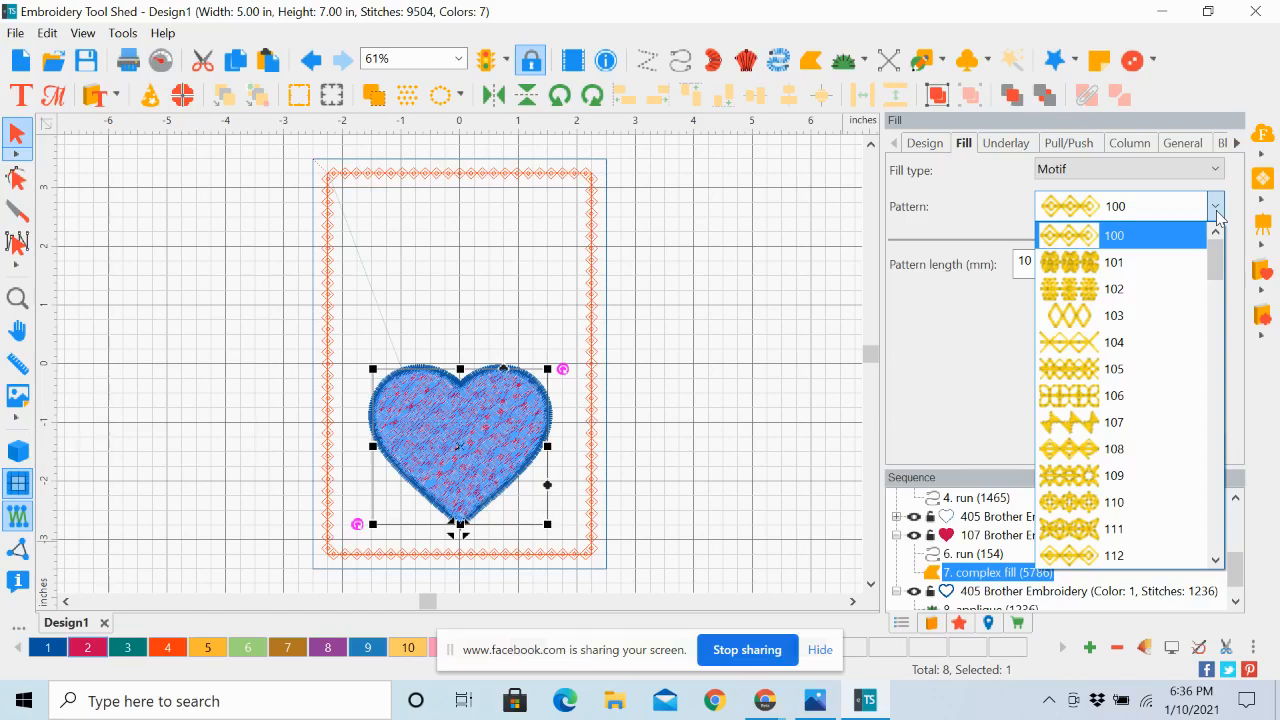
click(1116, 320)
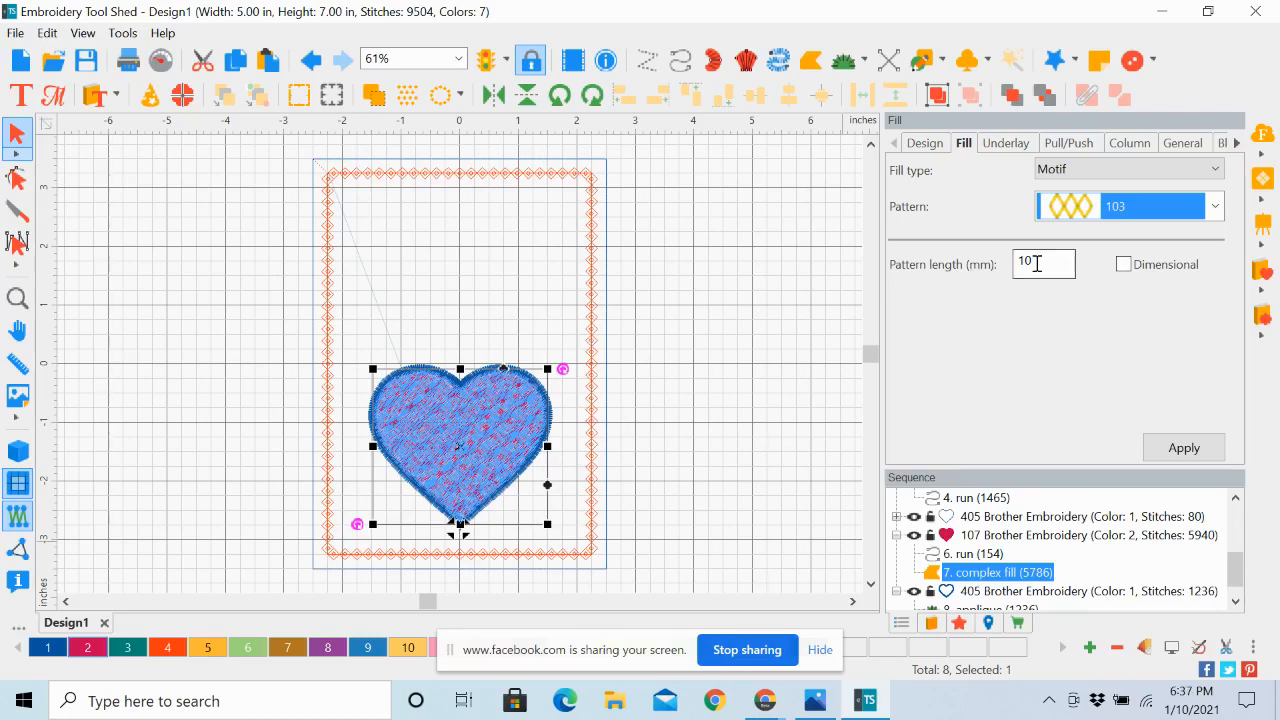
Set the heart motif fill's pattern length to 4.5 mm and apply it
double_click(1018, 260)
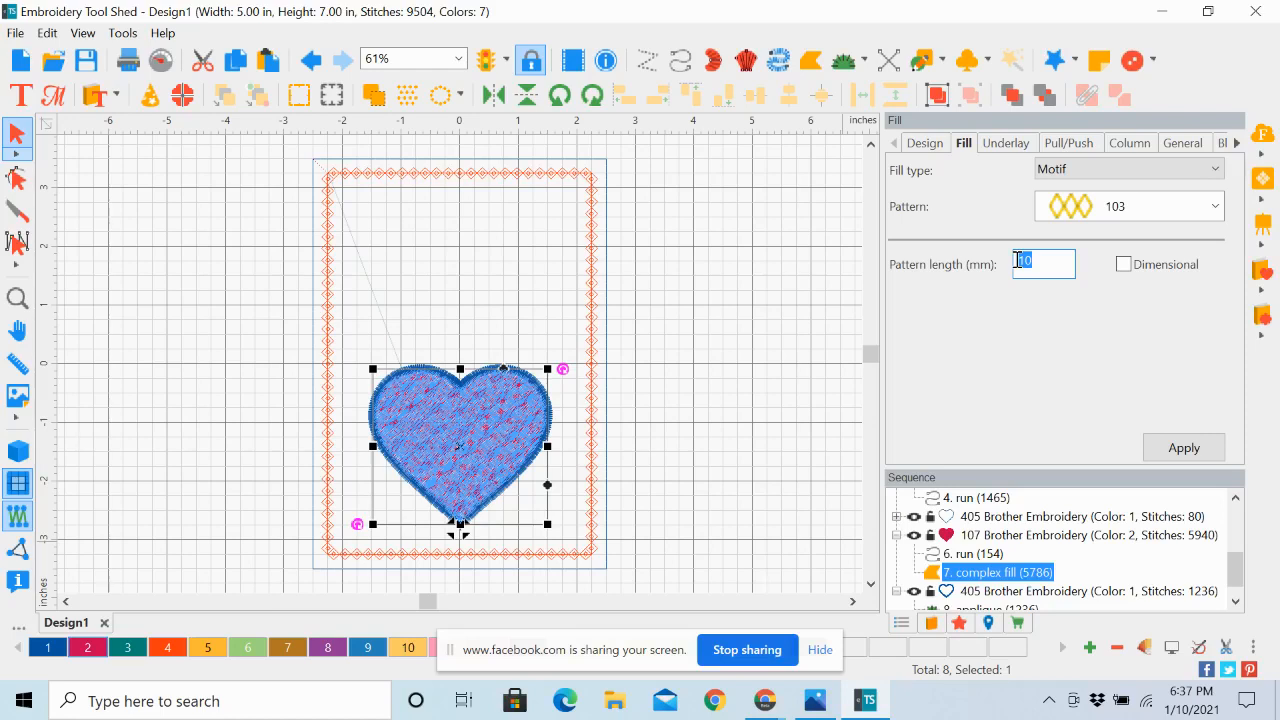
text(4.5)
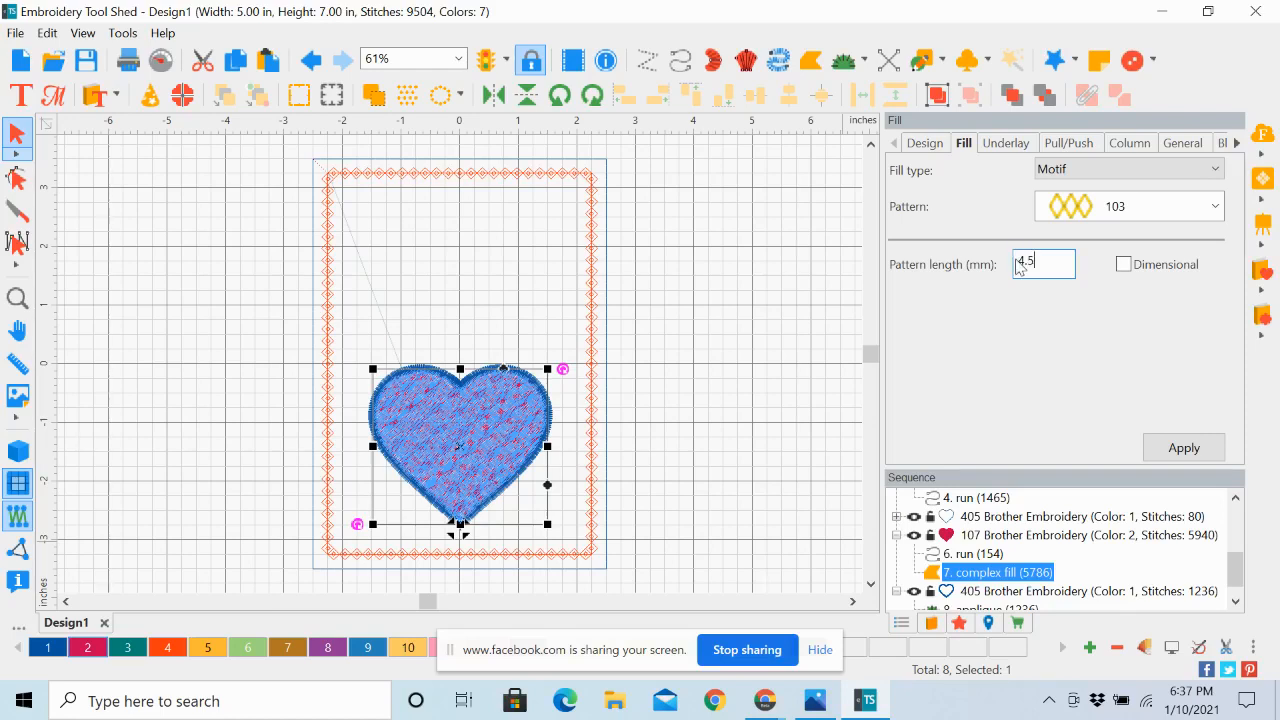
click(1198, 450)
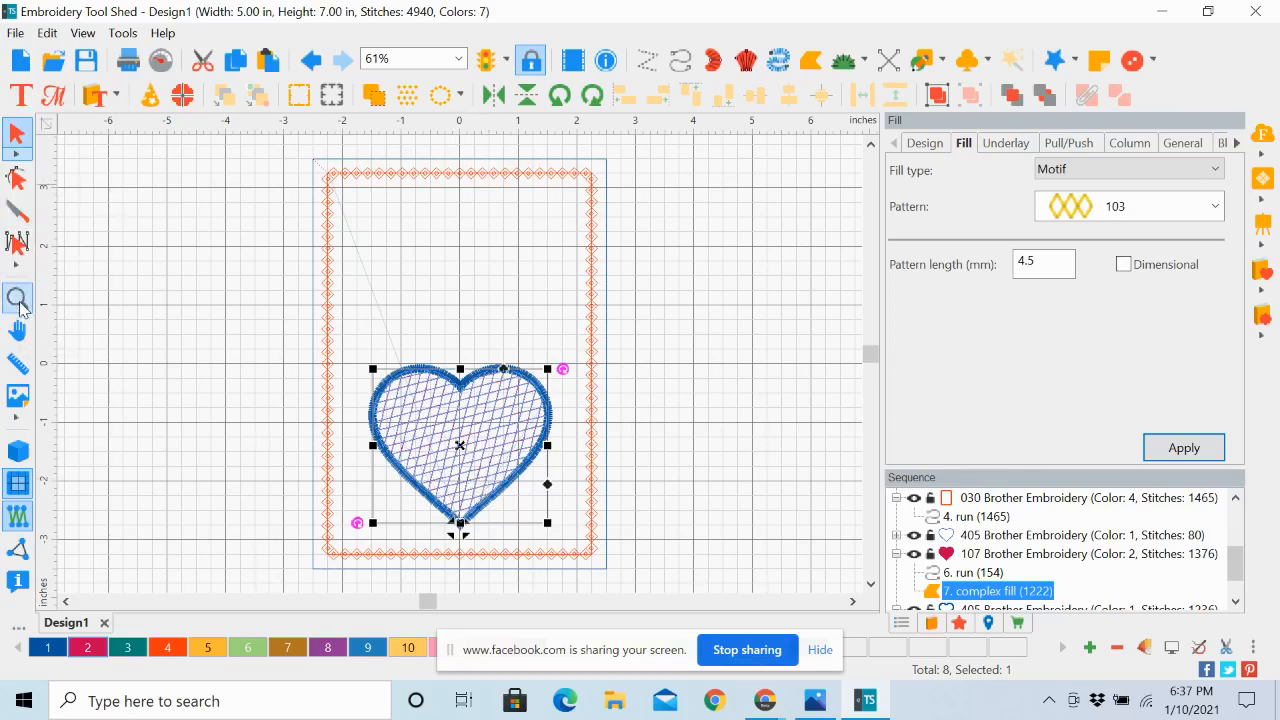
Use the Shape tool to align the motif fill's angle line vertically from the heart's notch to its bottom tip
click(19, 305)
drag(306, 317, 621, 552)
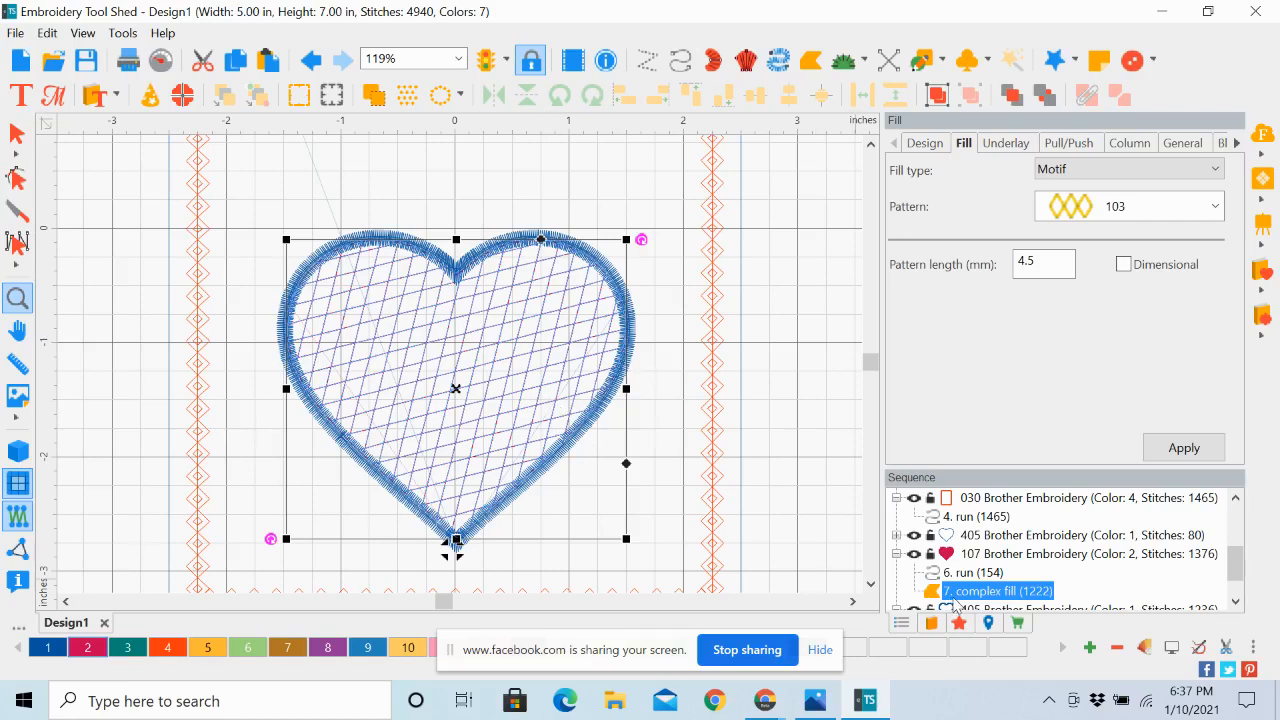
click(12, 135)
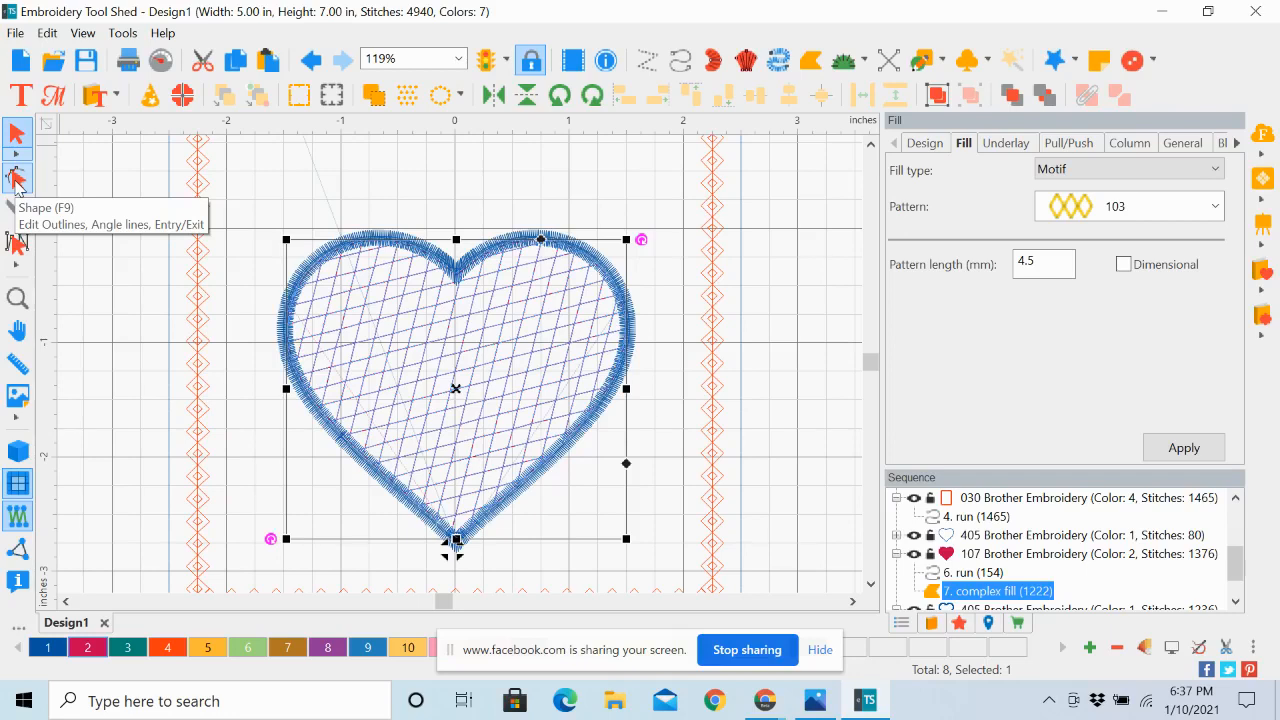
click(16, 184)
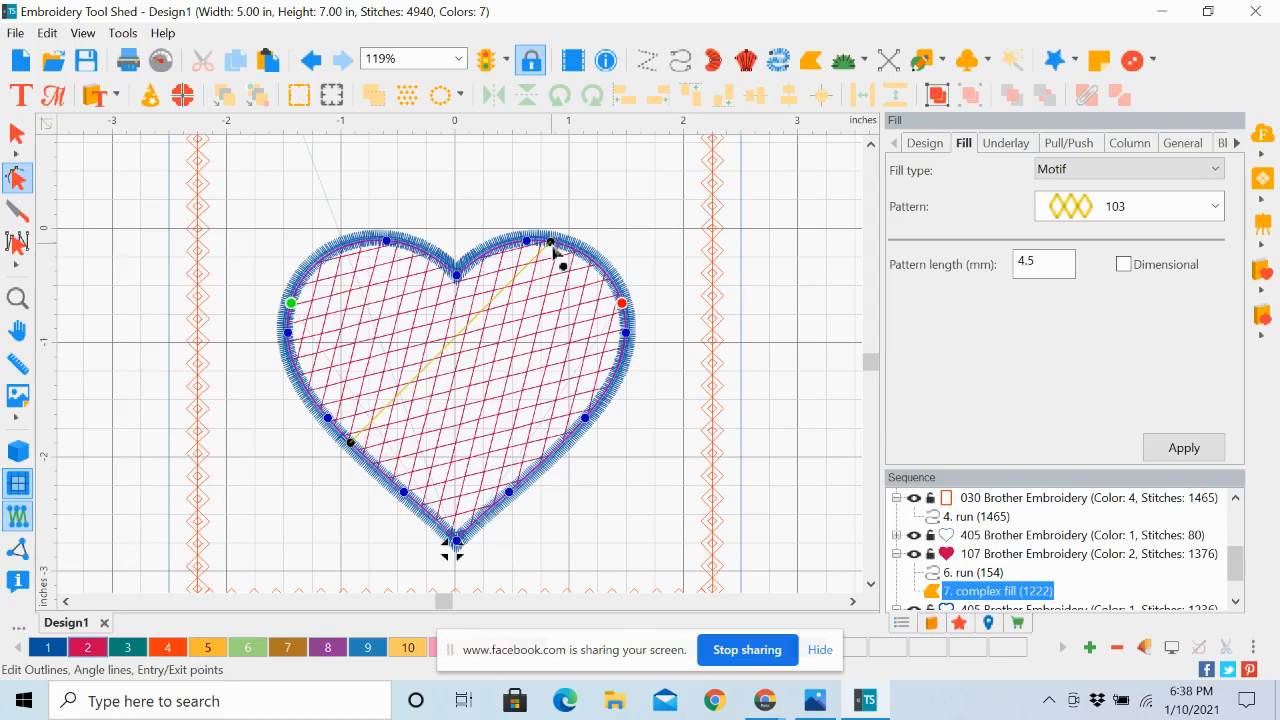
drag(552, 246, 458, 282)
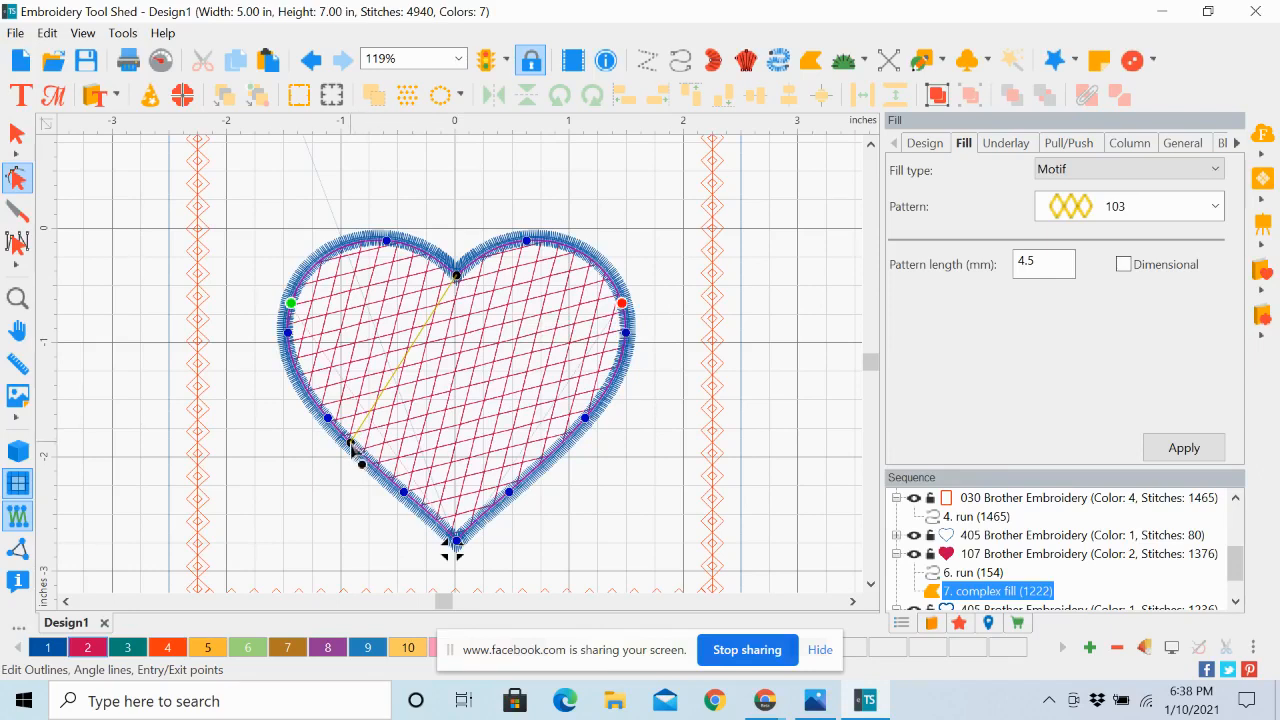
drag(349, 441, 448, 557)
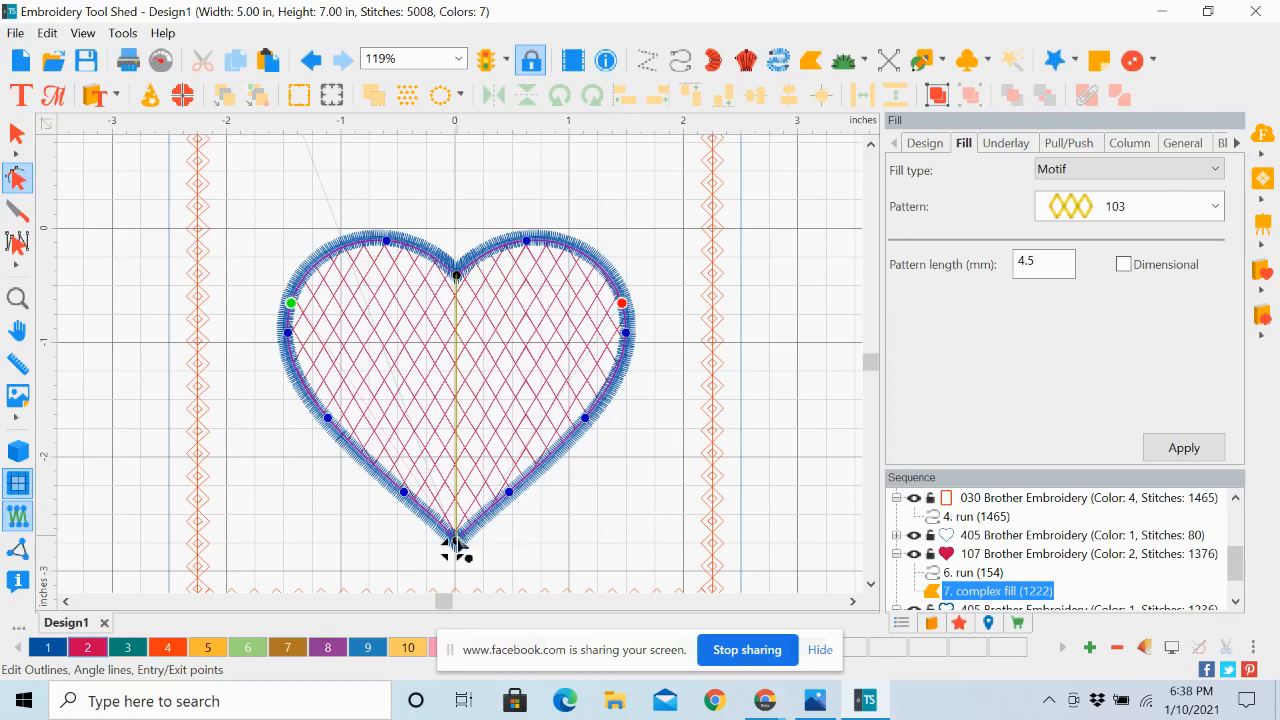
Reposition the motif fill's angle line diagonally from the heart's lower-left edge to its upper-right lobe
drag(455, 540, 350, 441)
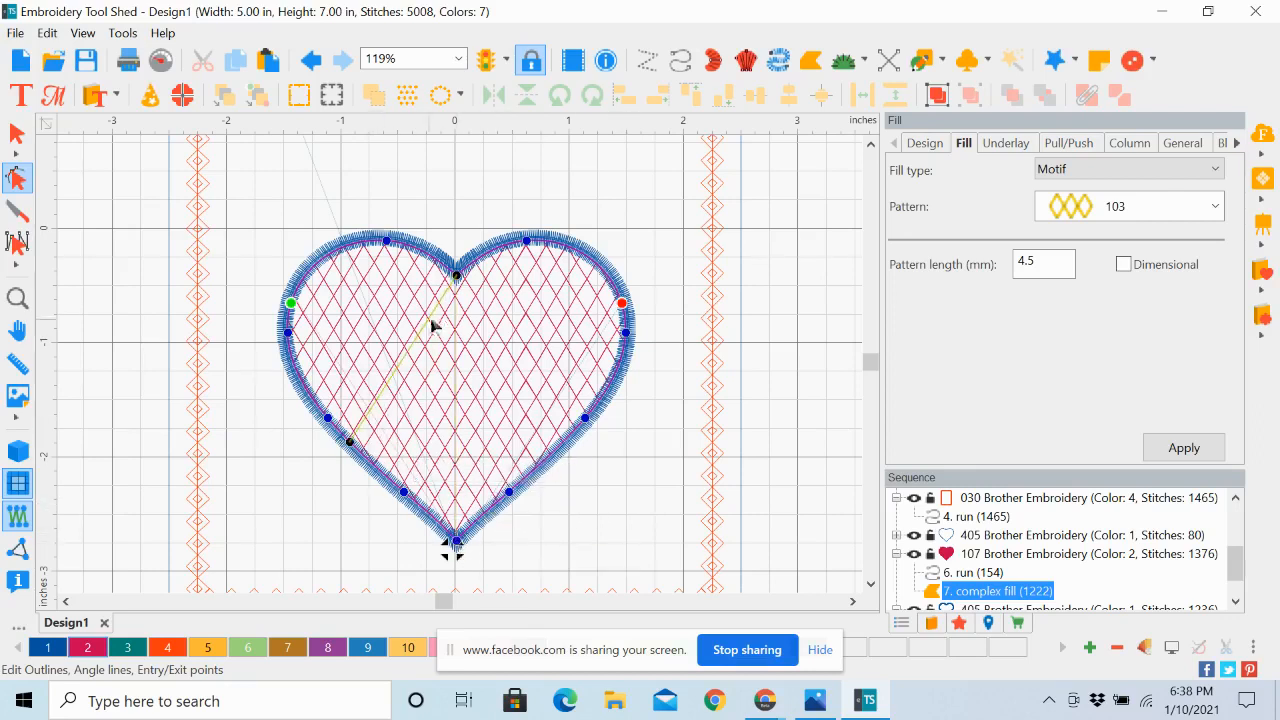
drag(458, 282, 598, 260)
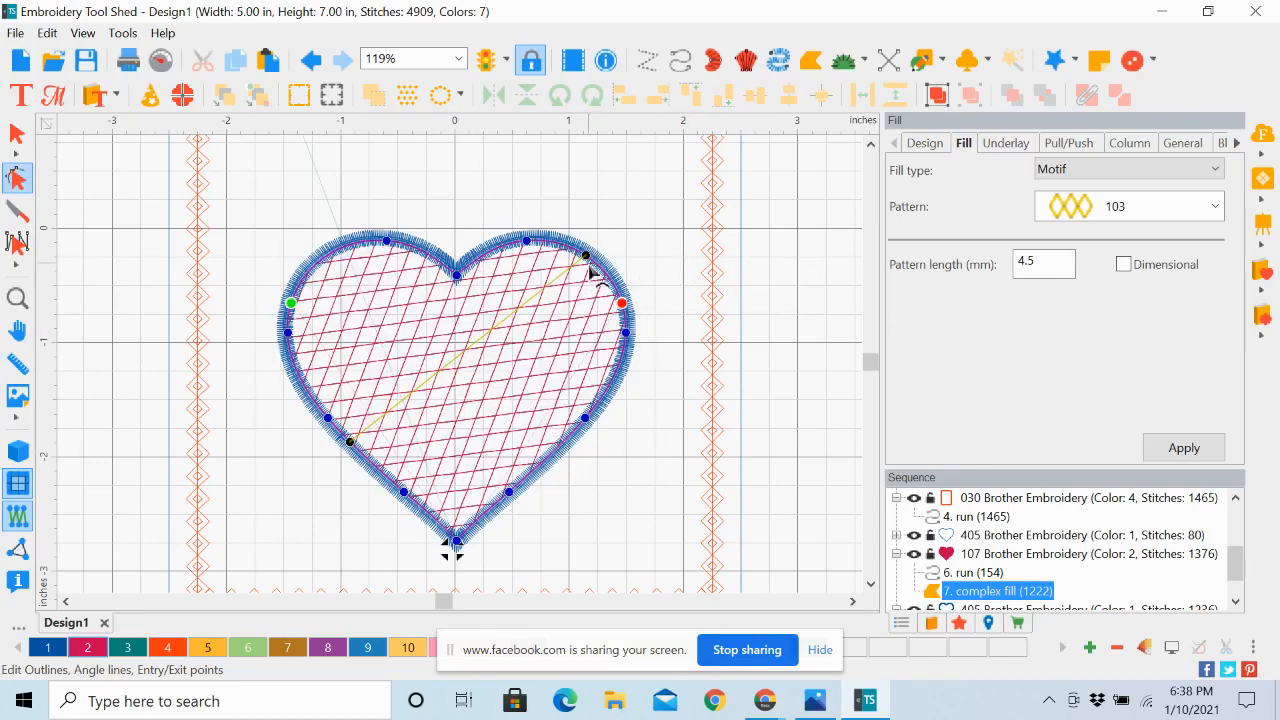
Realign the heart motif fill's angle line vertically from the notch to the bottom tip
drag(587, 262, 457, 276)
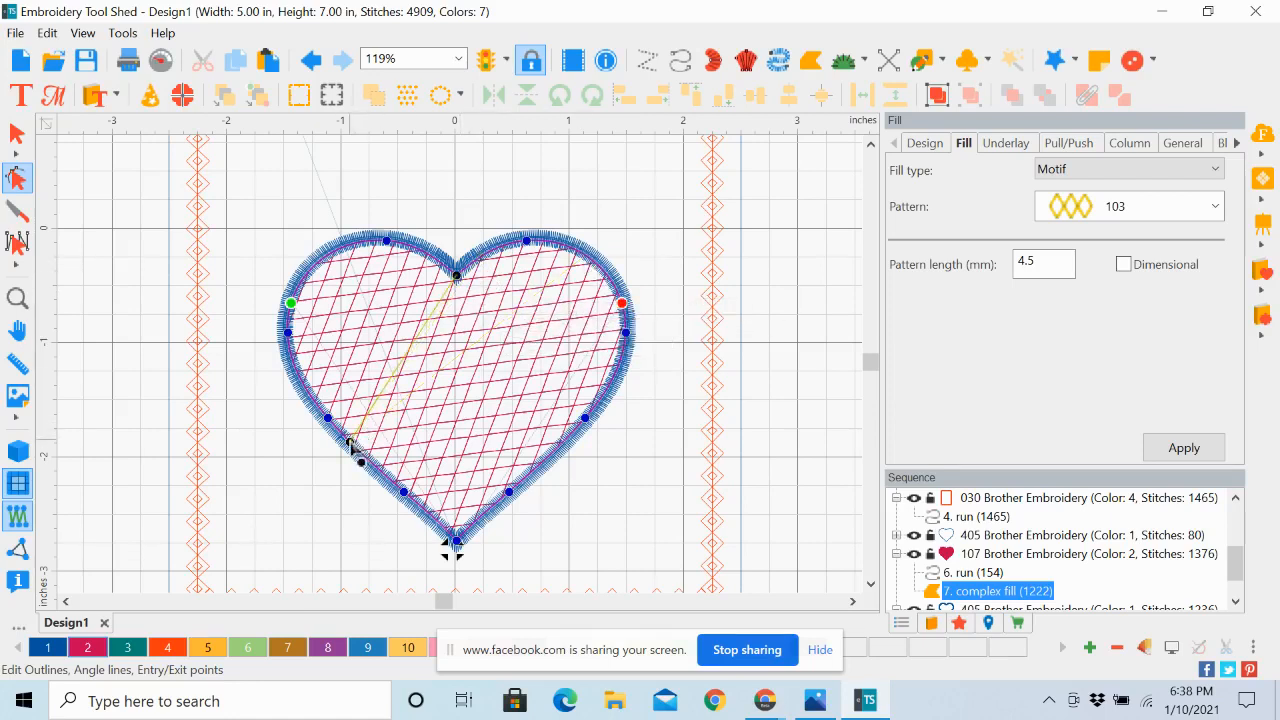
drag(363, 438, 558, 477)
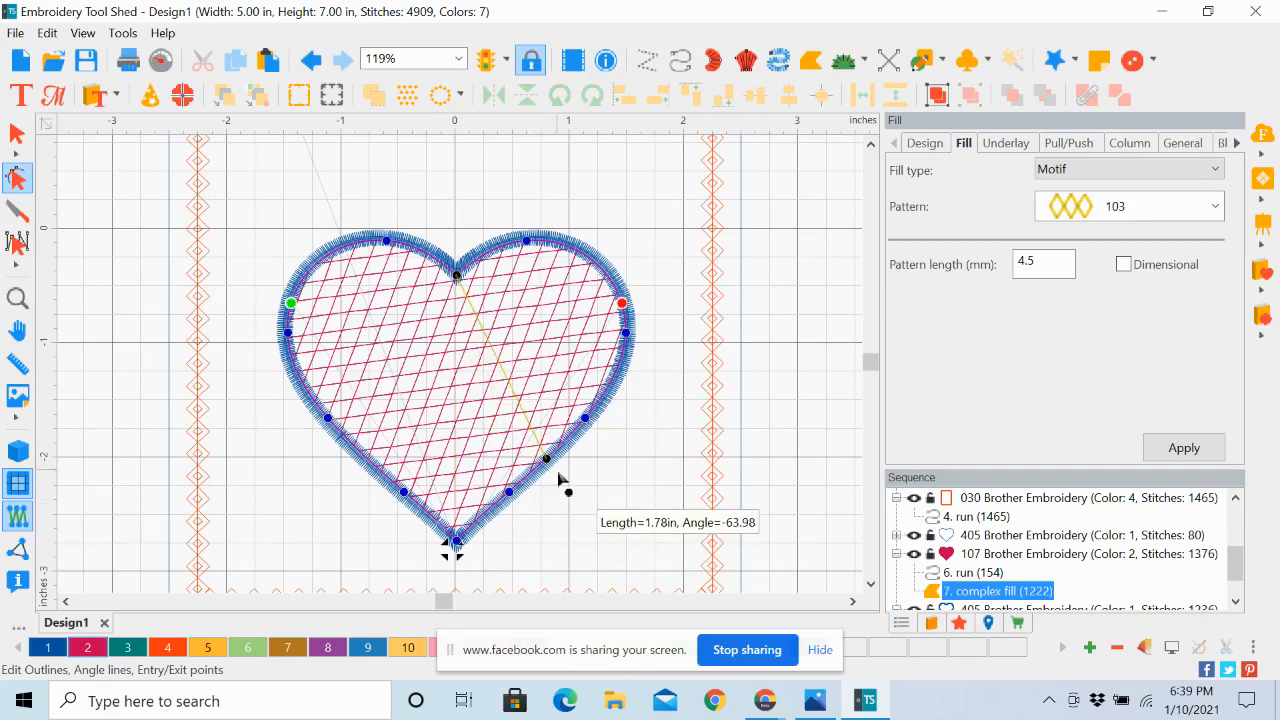
drag(558, 477, 458, 545)
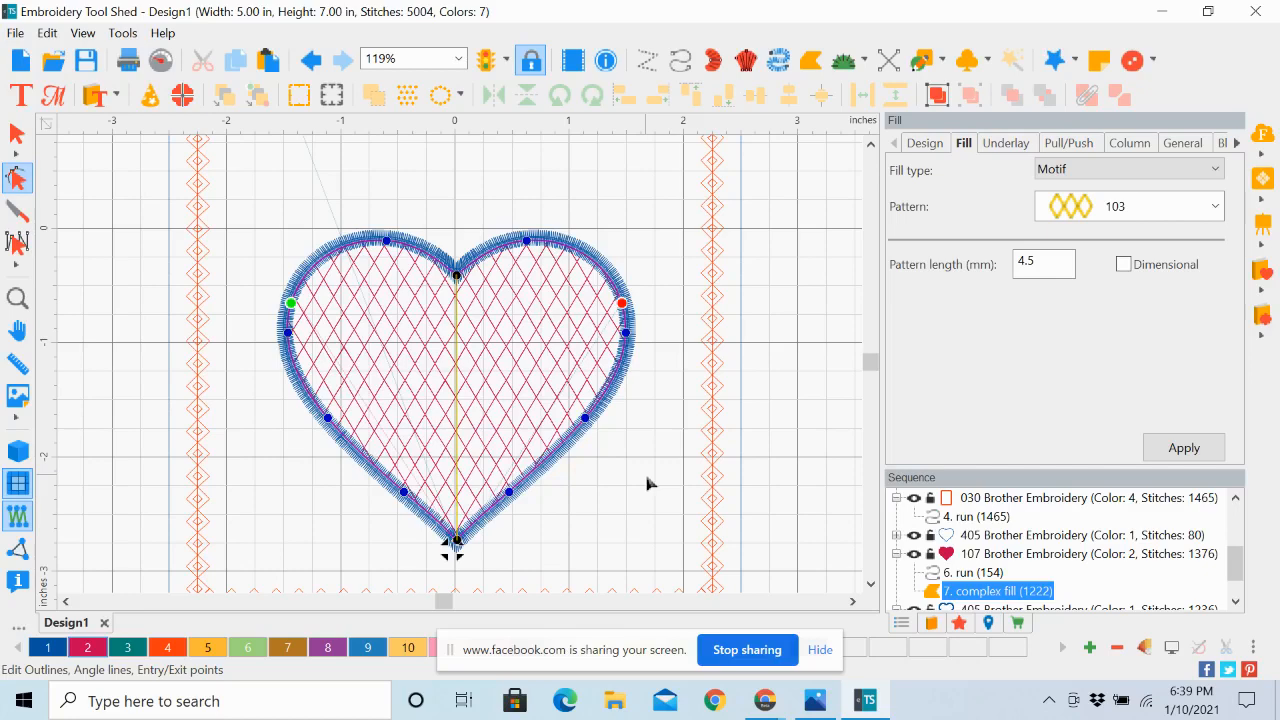
Fit the whole design in view and examine the heart's sequence entries: placement run, tack-down run with motif fill, and applique
click(460, 64)
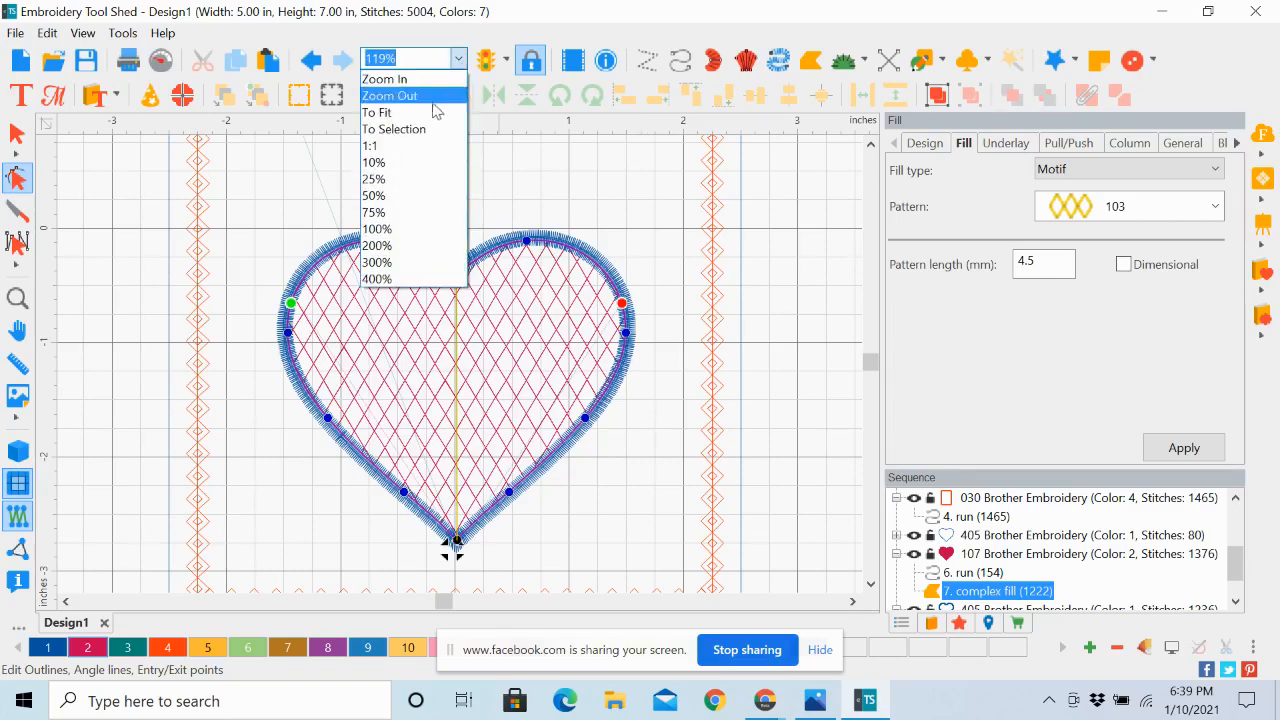
click(385, 112)
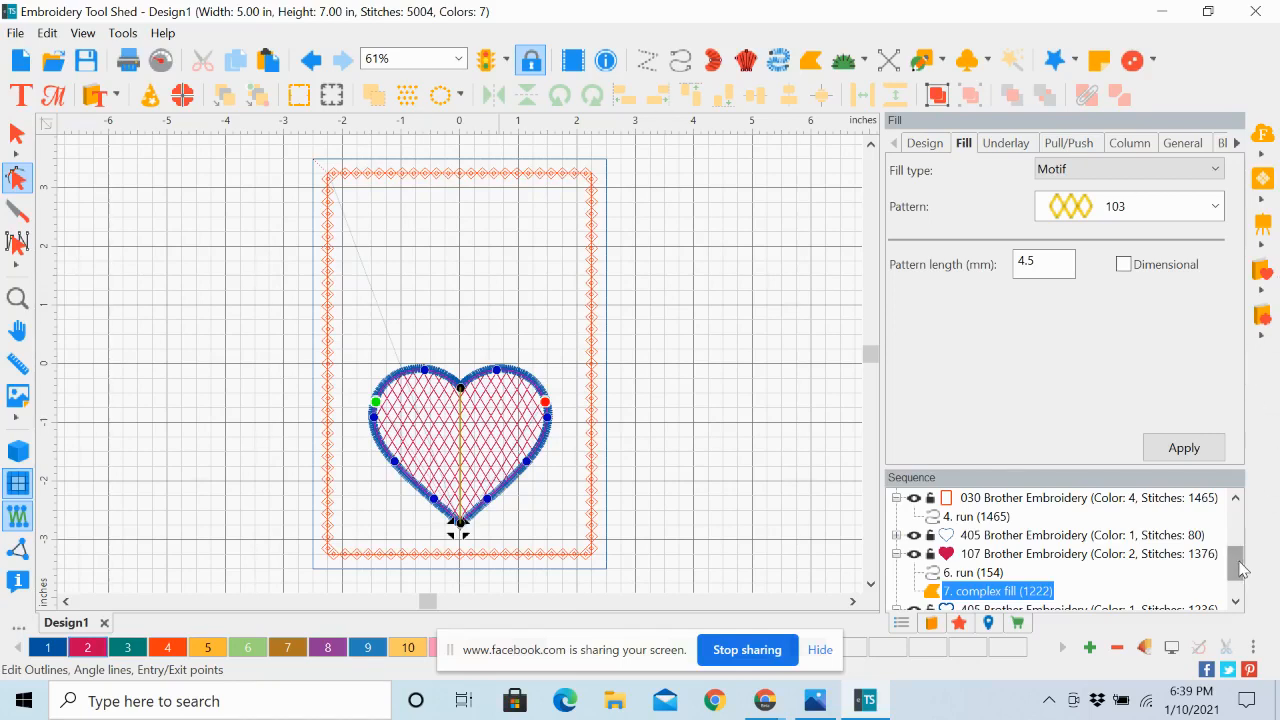
scroll(1240, 558, up, 1)
scroll(1240, 558, down, 1)
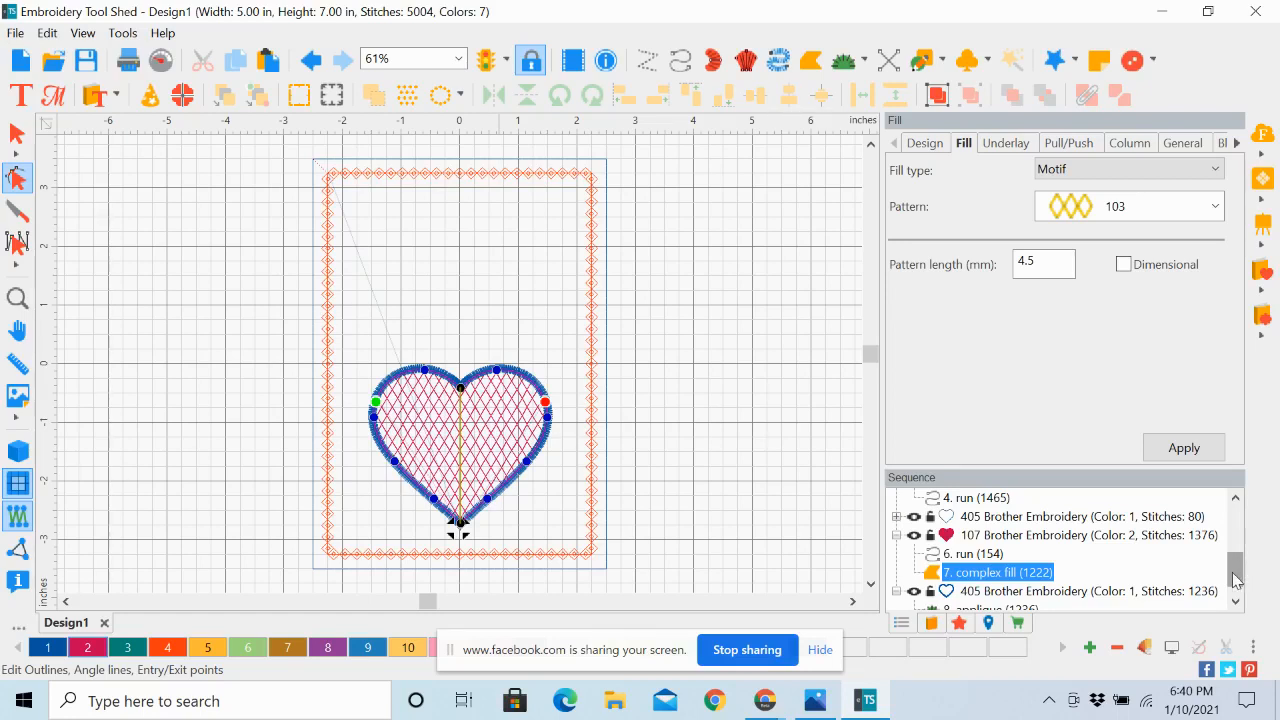
drag(1235, 575, 1238, 567)
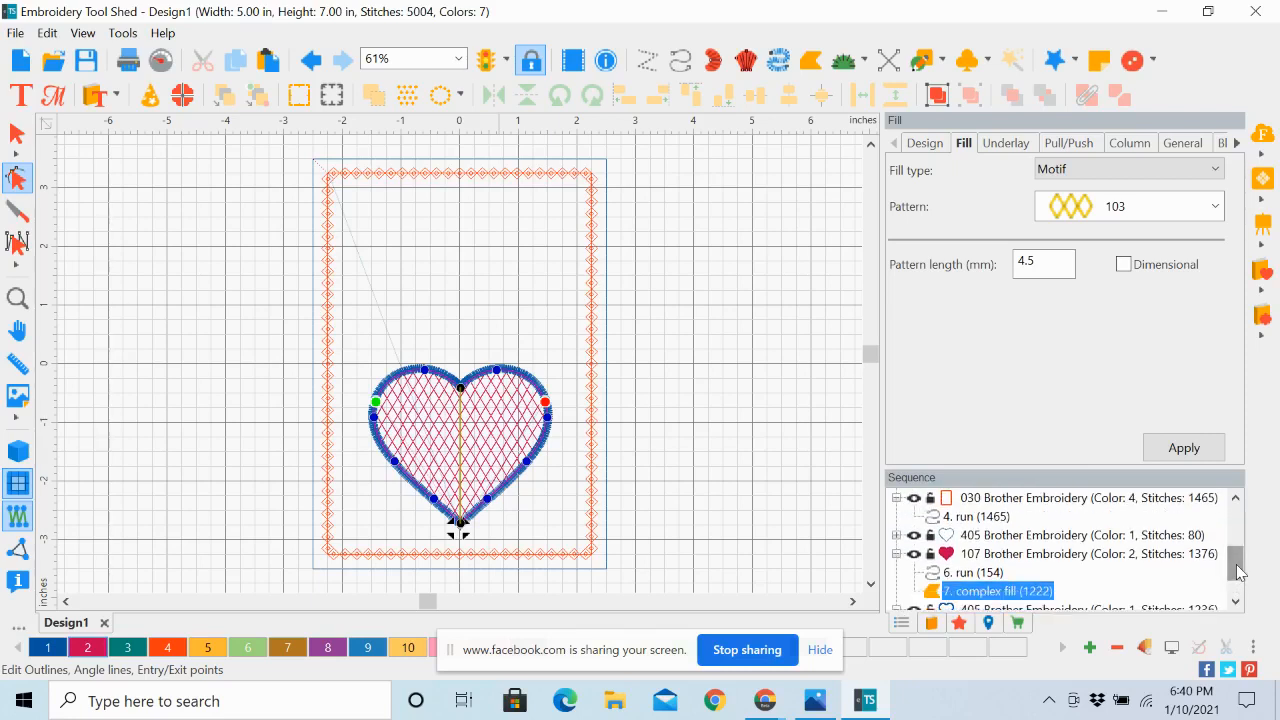
click(995, 536)
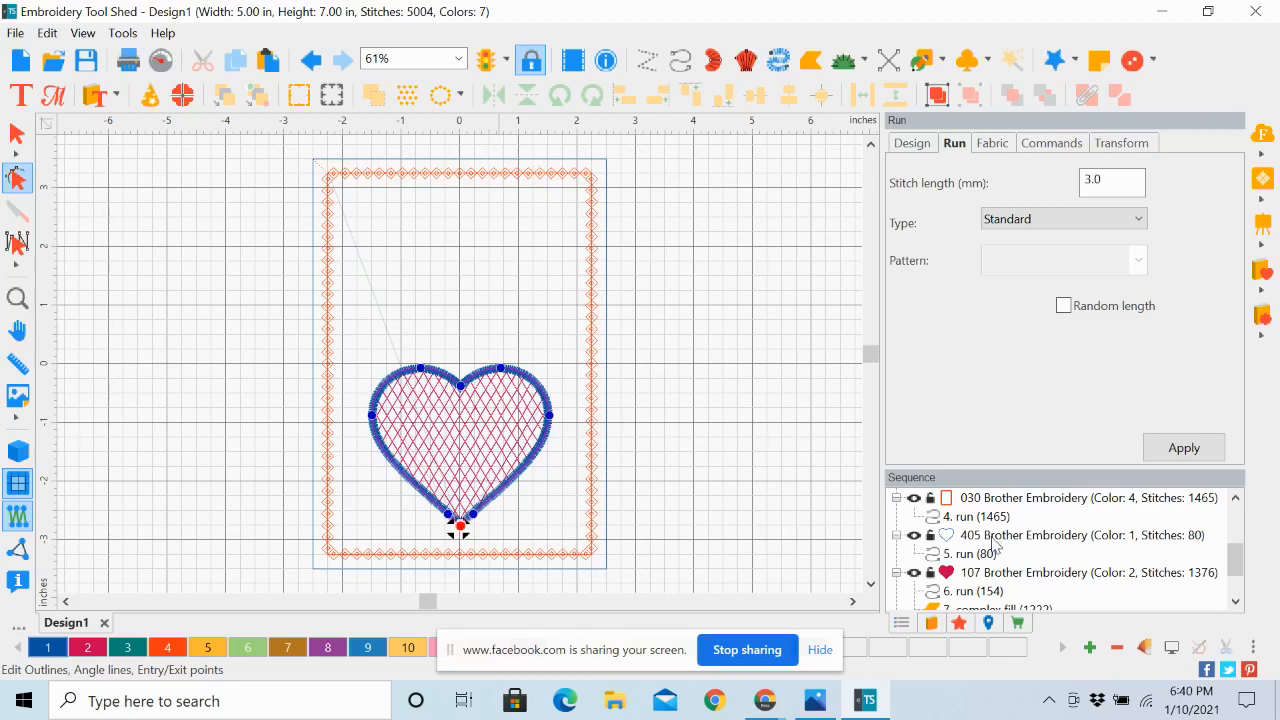
click(1058, 574)
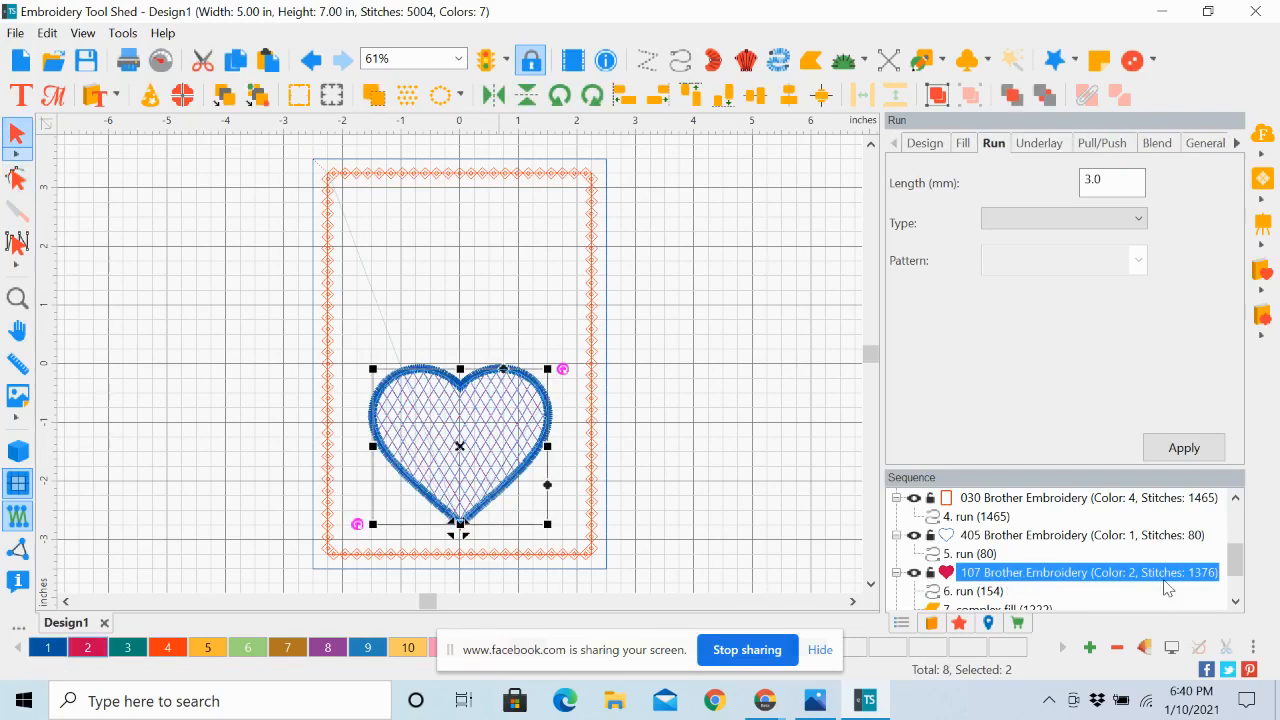
click(1237, 601)
click(1237, 601)
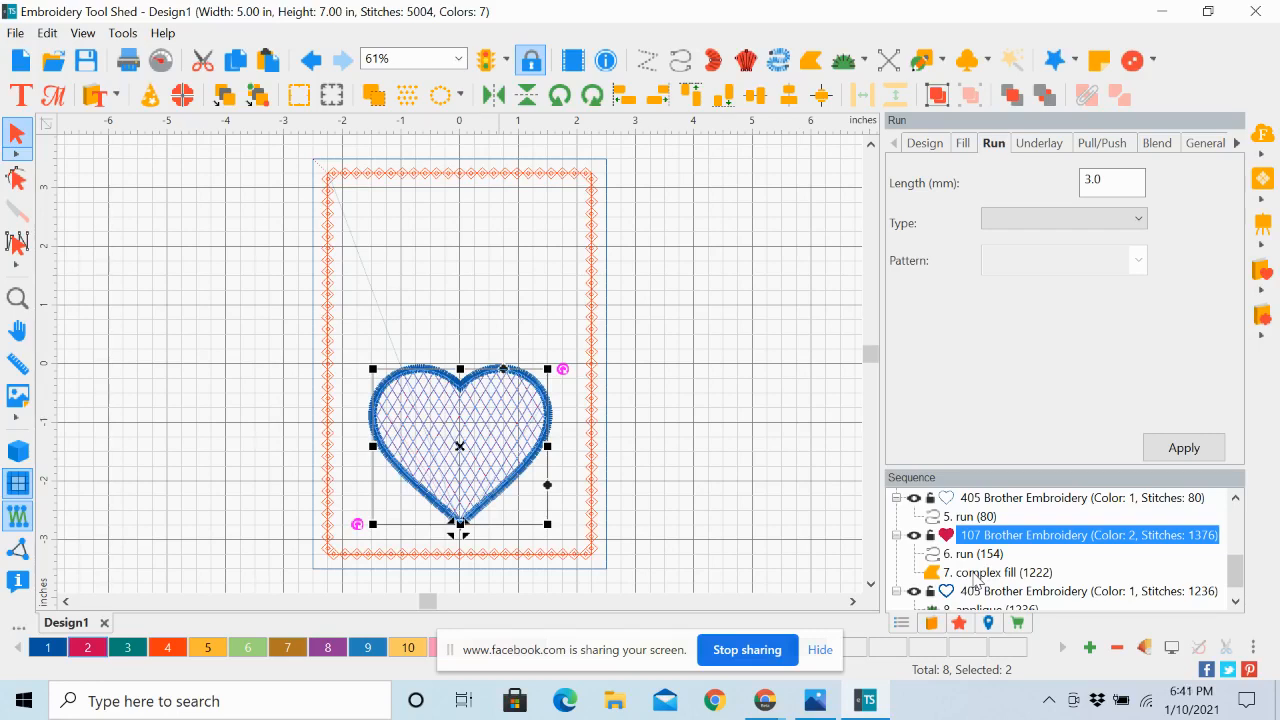
click(1236, 601)
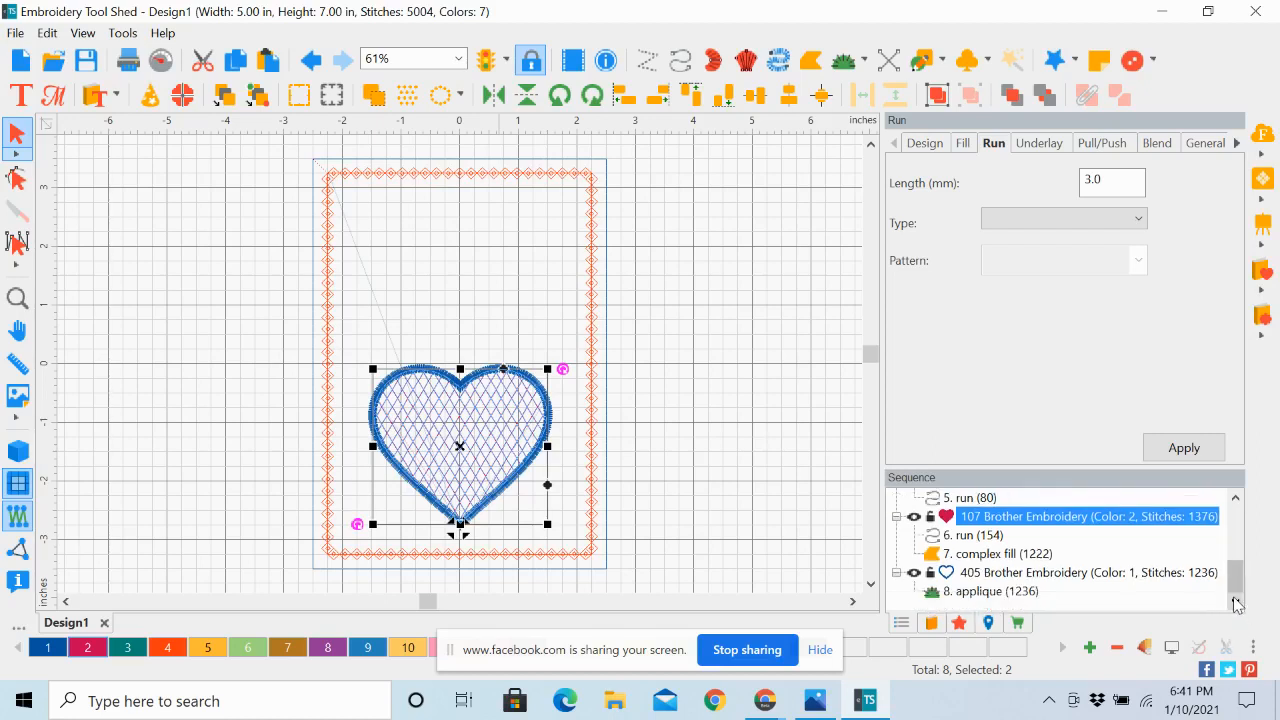
click(1038, 573)
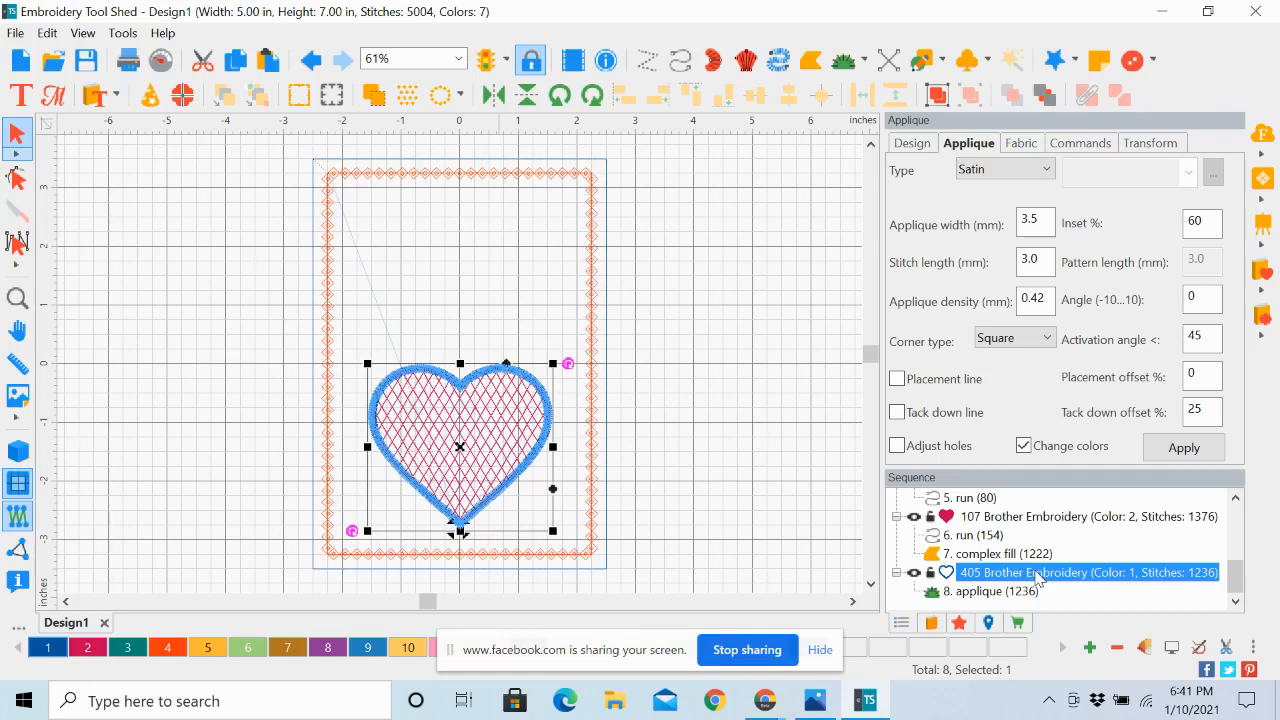
Place a new text object above the heart near the card's upper border and check the finished card's reference photo
click(20, 95)
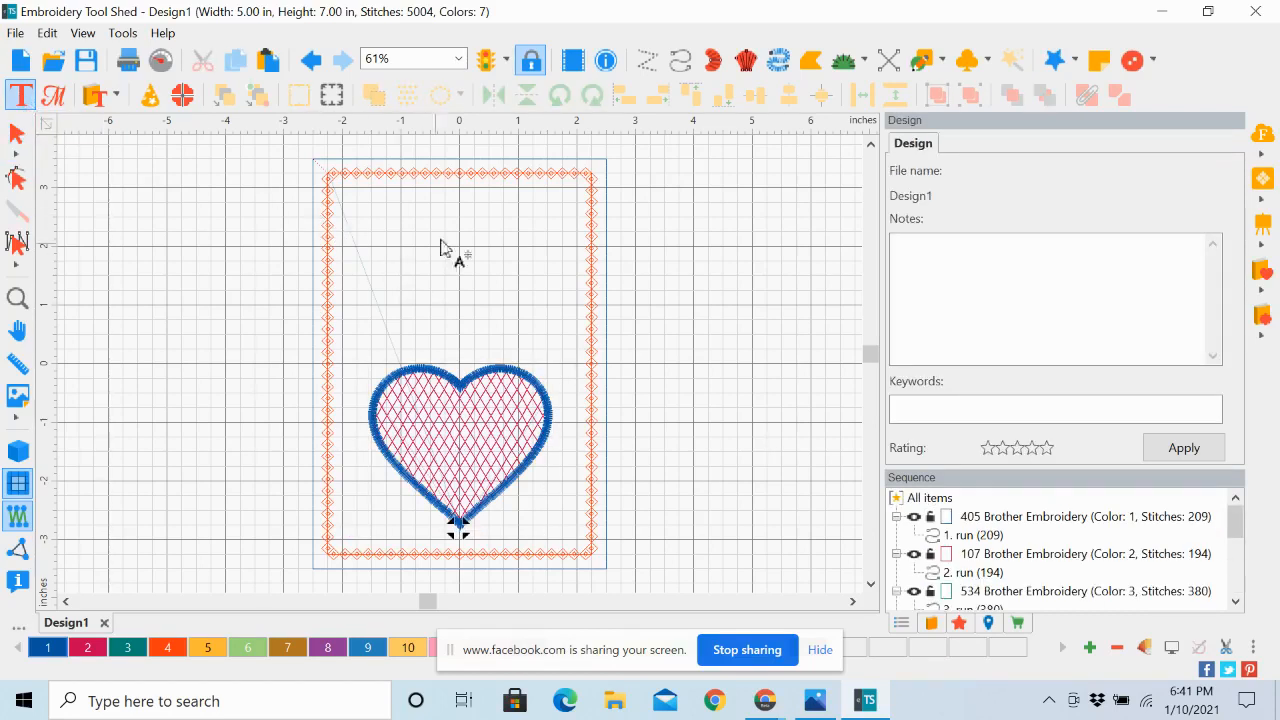
click(385, 226)
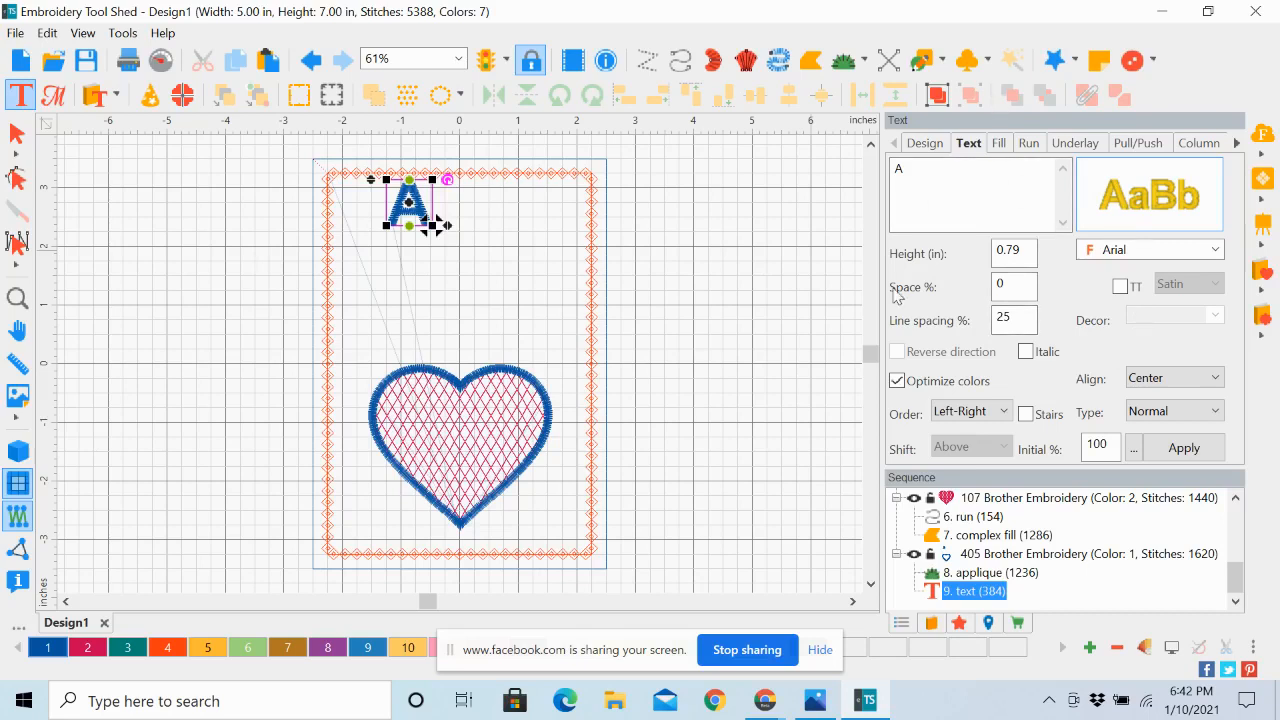
click(812, 703)
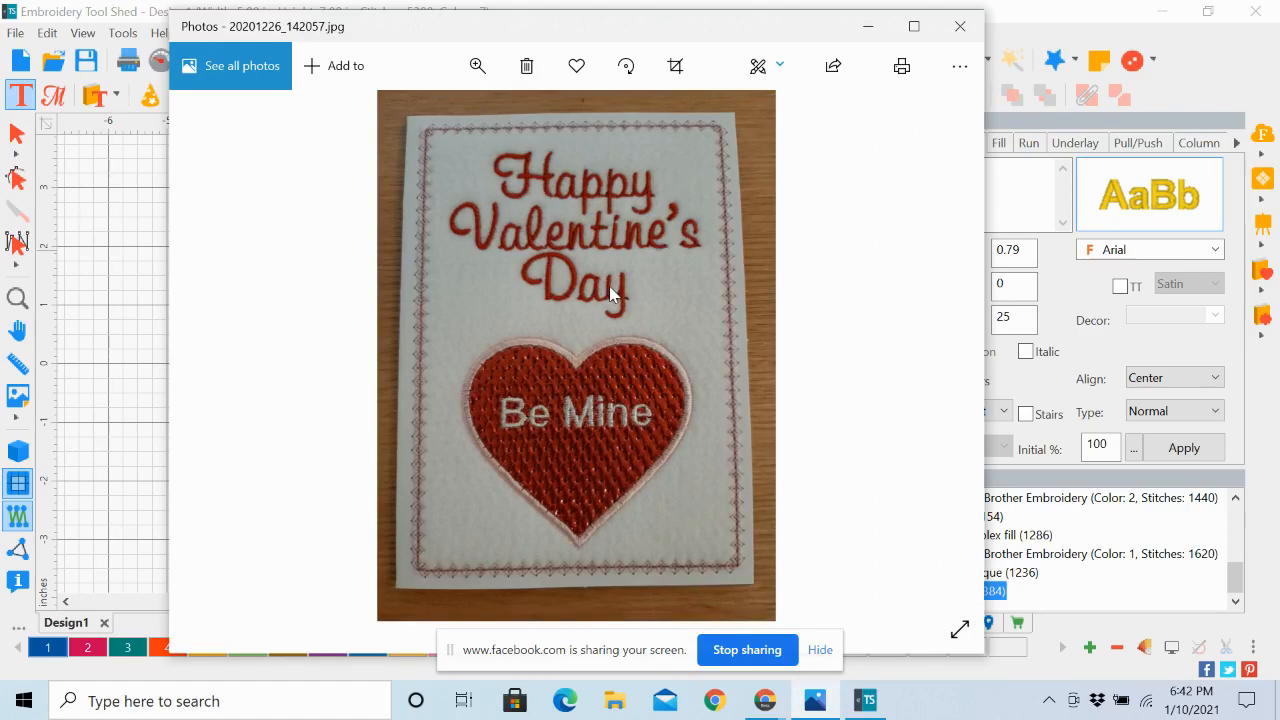
click(867, 26)
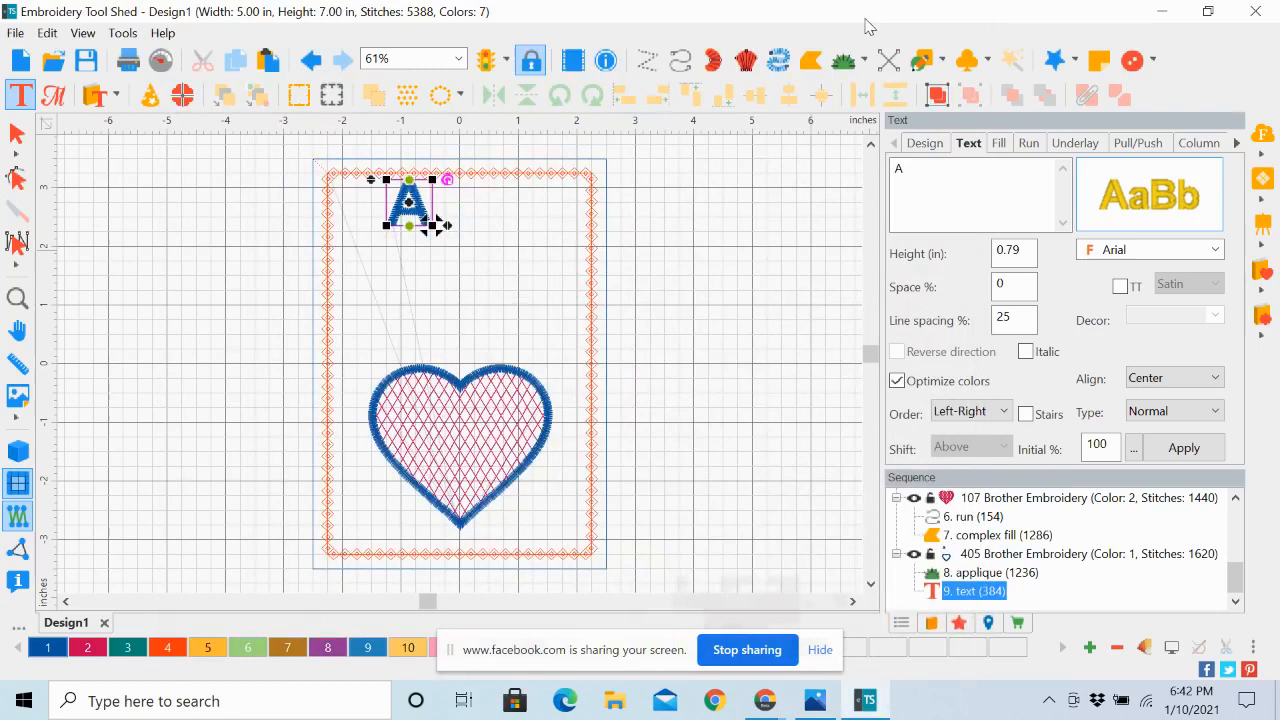
Replace the placeholder letter with "Happy", "Valentine's" and "Day" on three separate lines
click(913, 169)
double_click(903, 169)
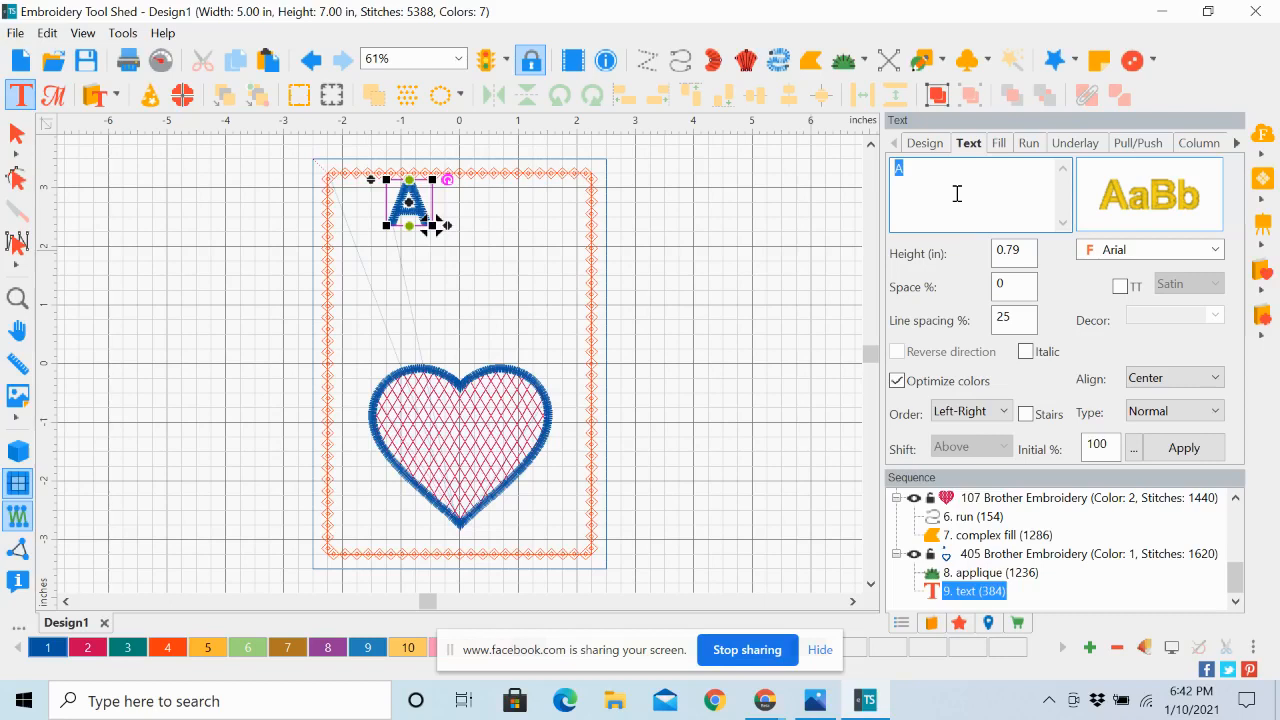
text(Haoo)
key(BackSpace)
key(BackSpace)
text(ppy )
text(Va)
text(lentine)
text('s)
text(Day)
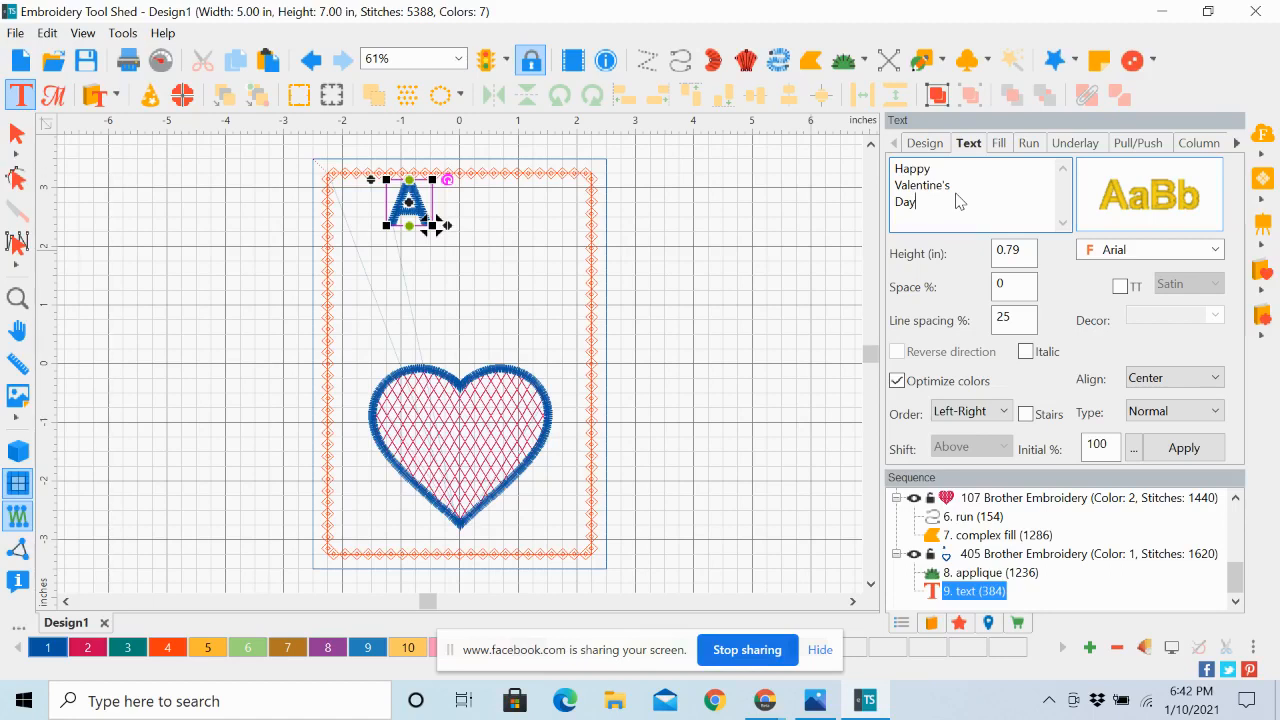
Set the greeting text's font to Cursive and apply it
click(1216, 250)
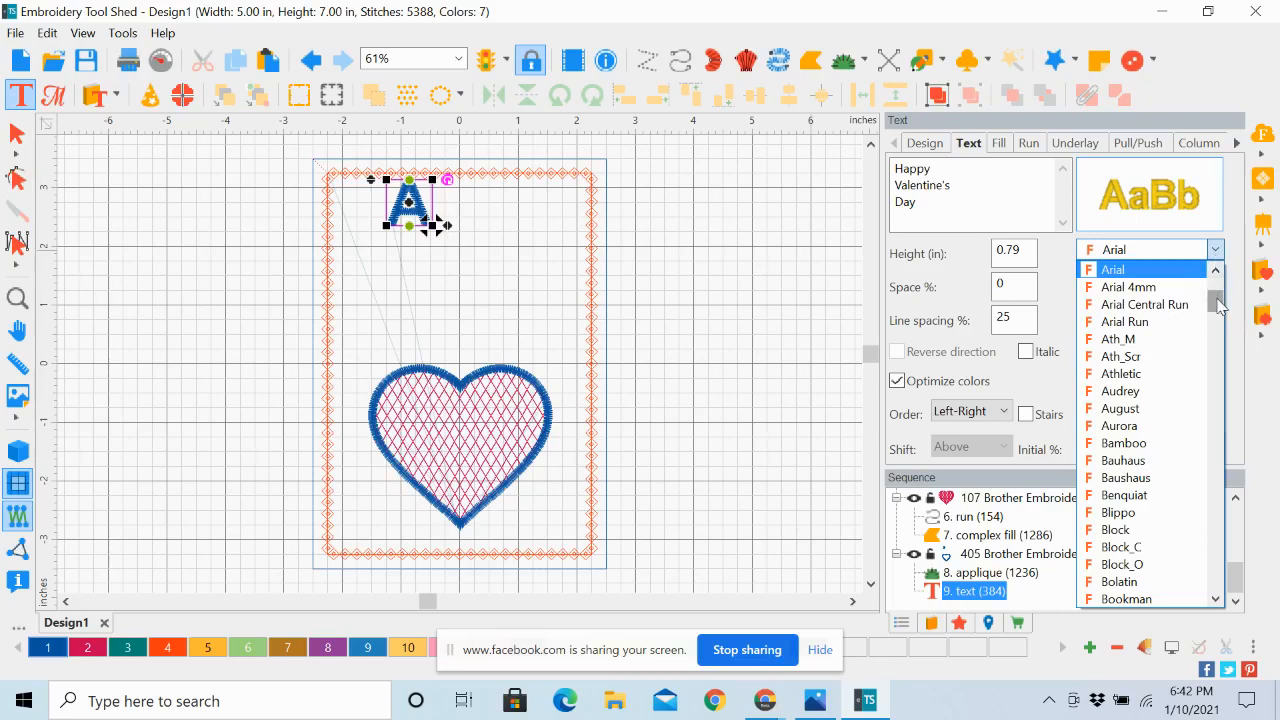
click(1216, 312)
drag(1218, 314, 1218, 337)
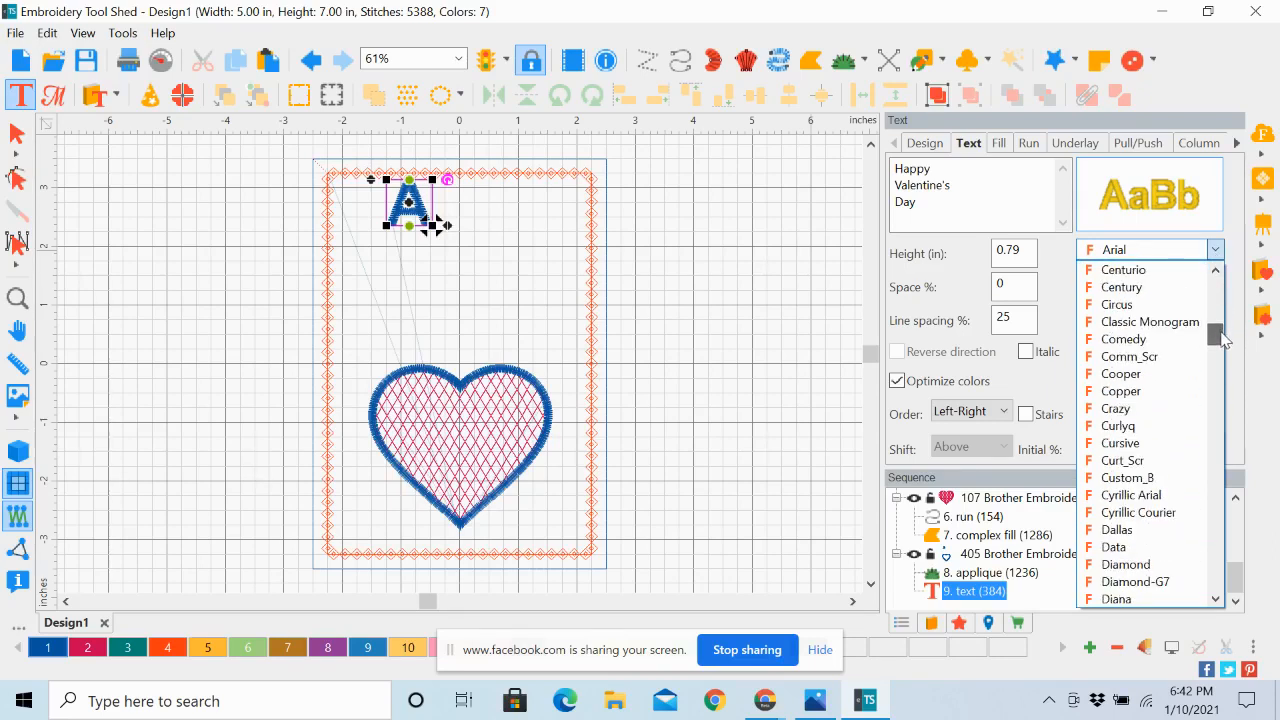
click(1145, 446)
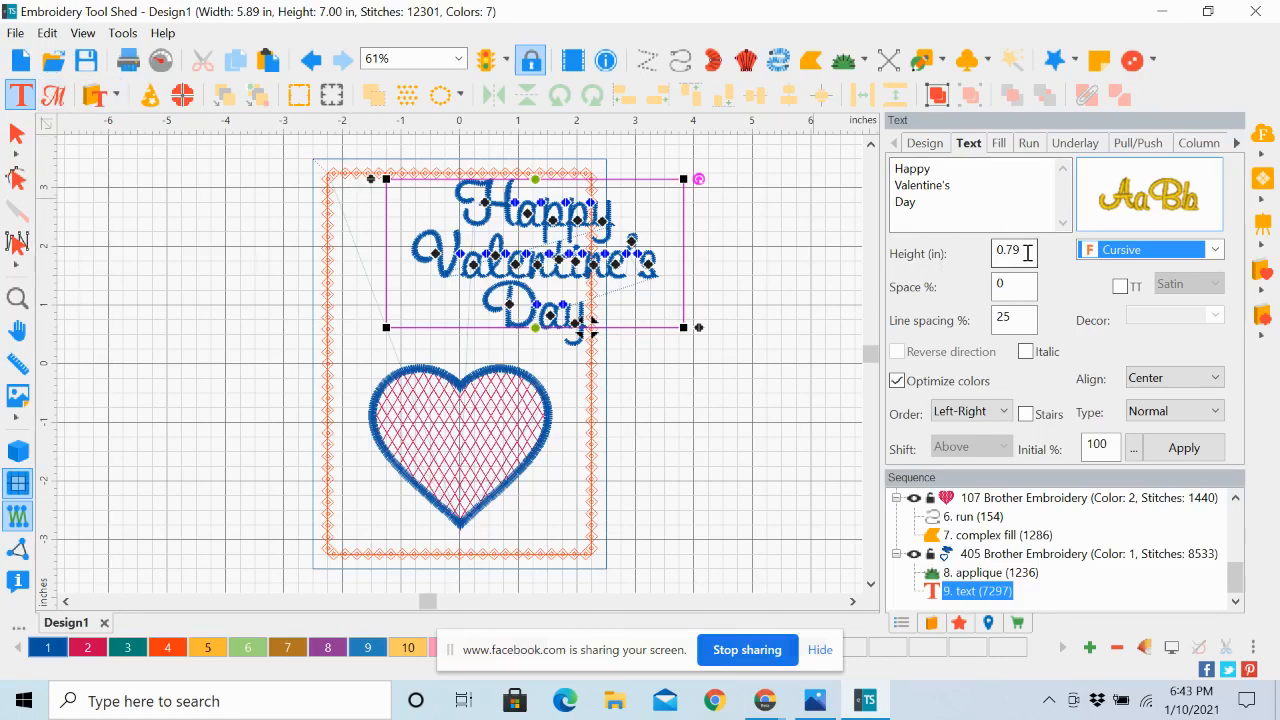
Move the greeting inside the motif border above the heart and scale it down proportionally to leave a margin
click(15, 136)
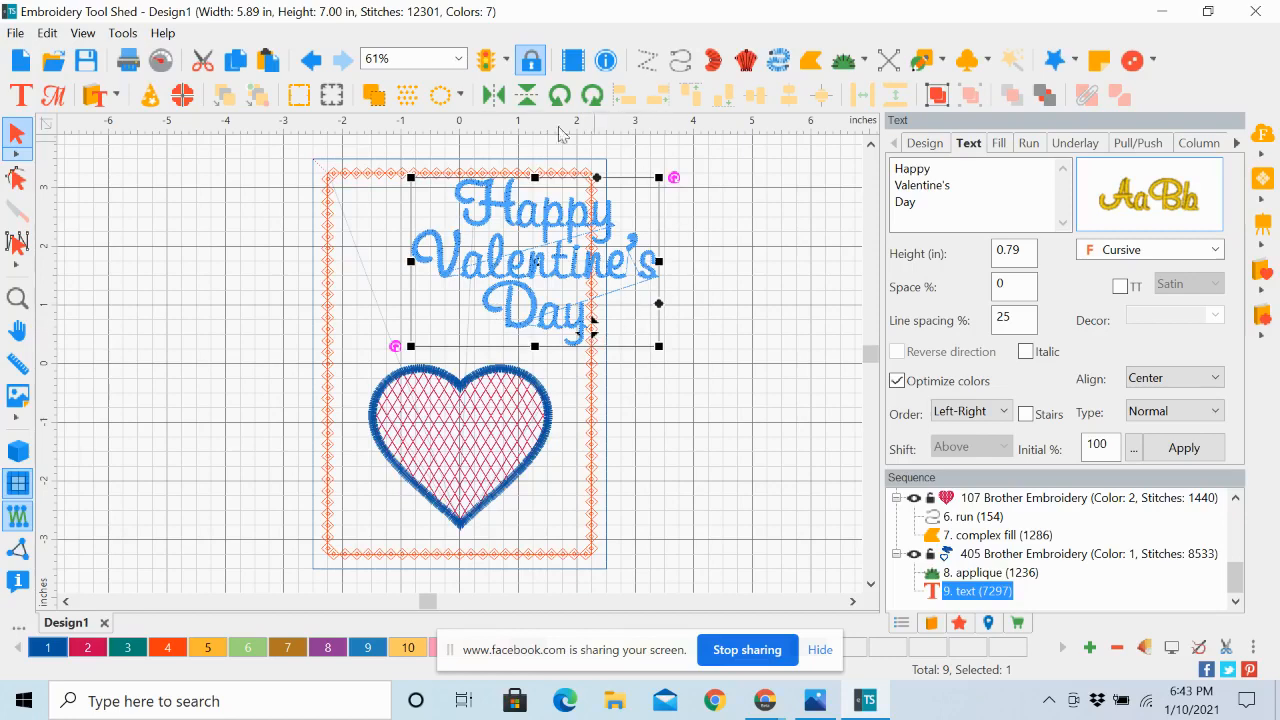
drag(566, 255, 505, 276)
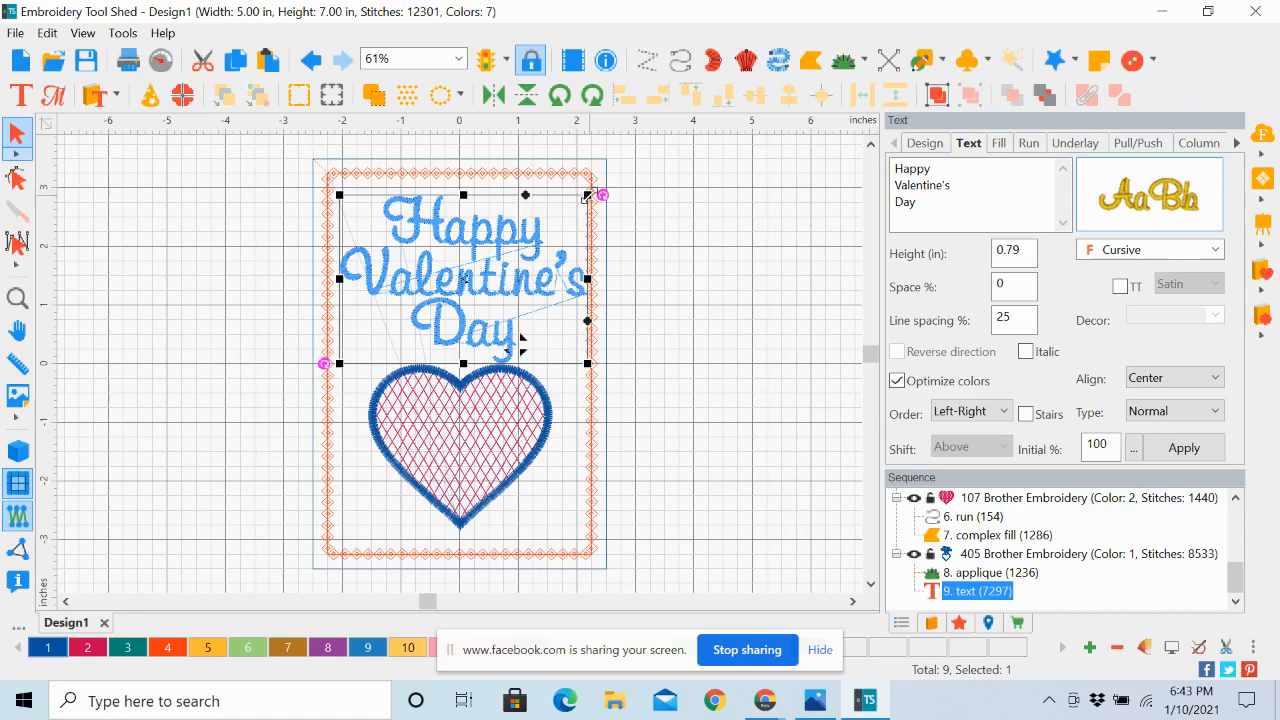
drag(590, 195, 571, 211)
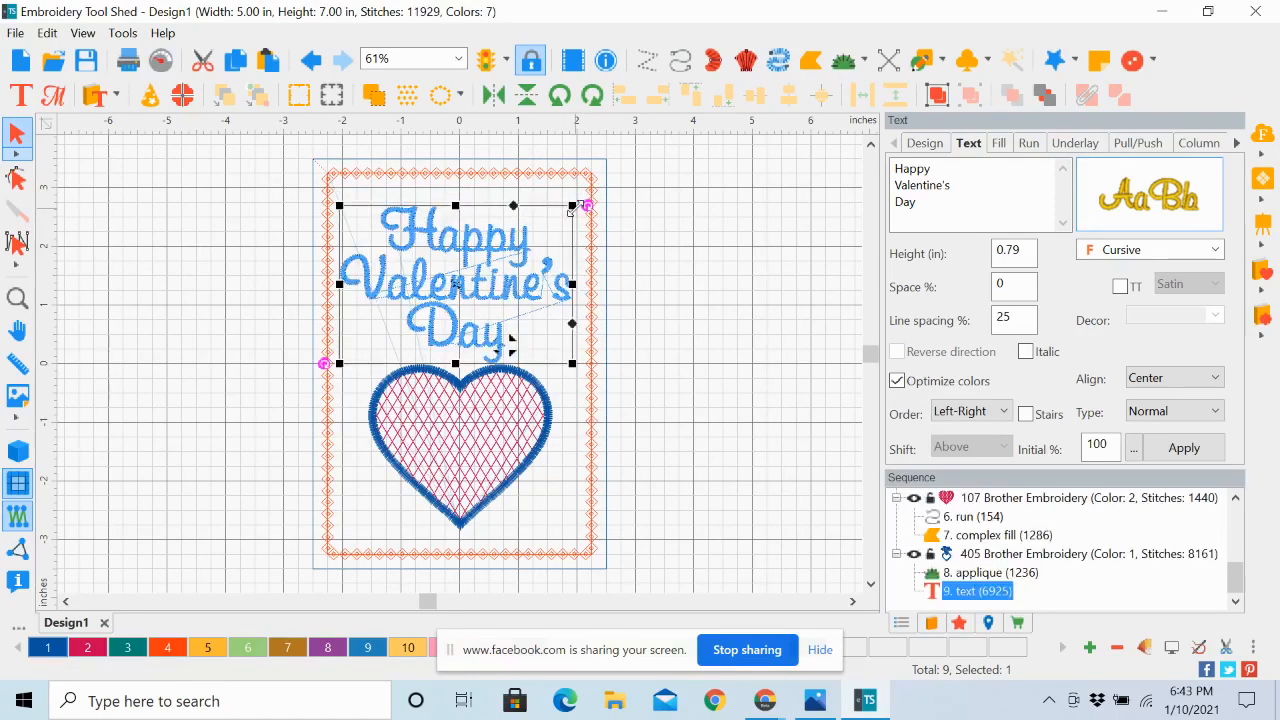
drag(572, 206, 566, 212)
drag(480, 245, 489, 236)
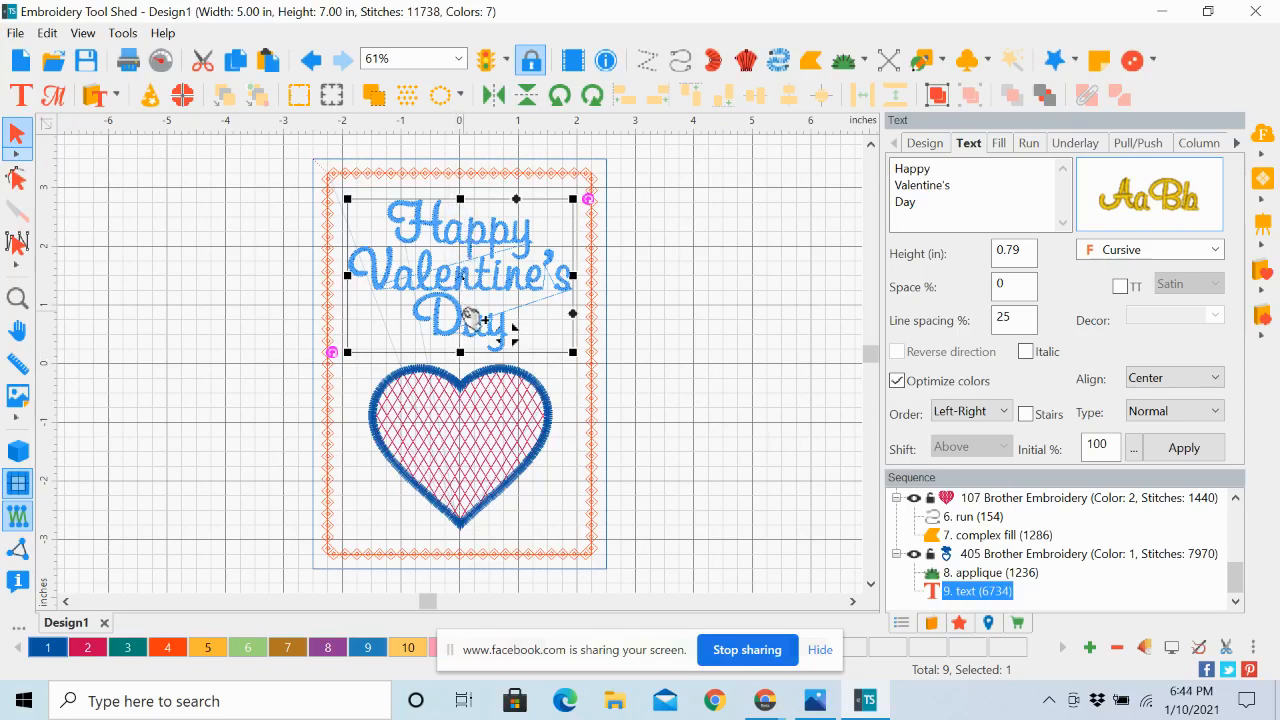
Nudge the greeting horizontally to centre it on the card and raise it slightly away from the heart
key(Left)
key(Left)
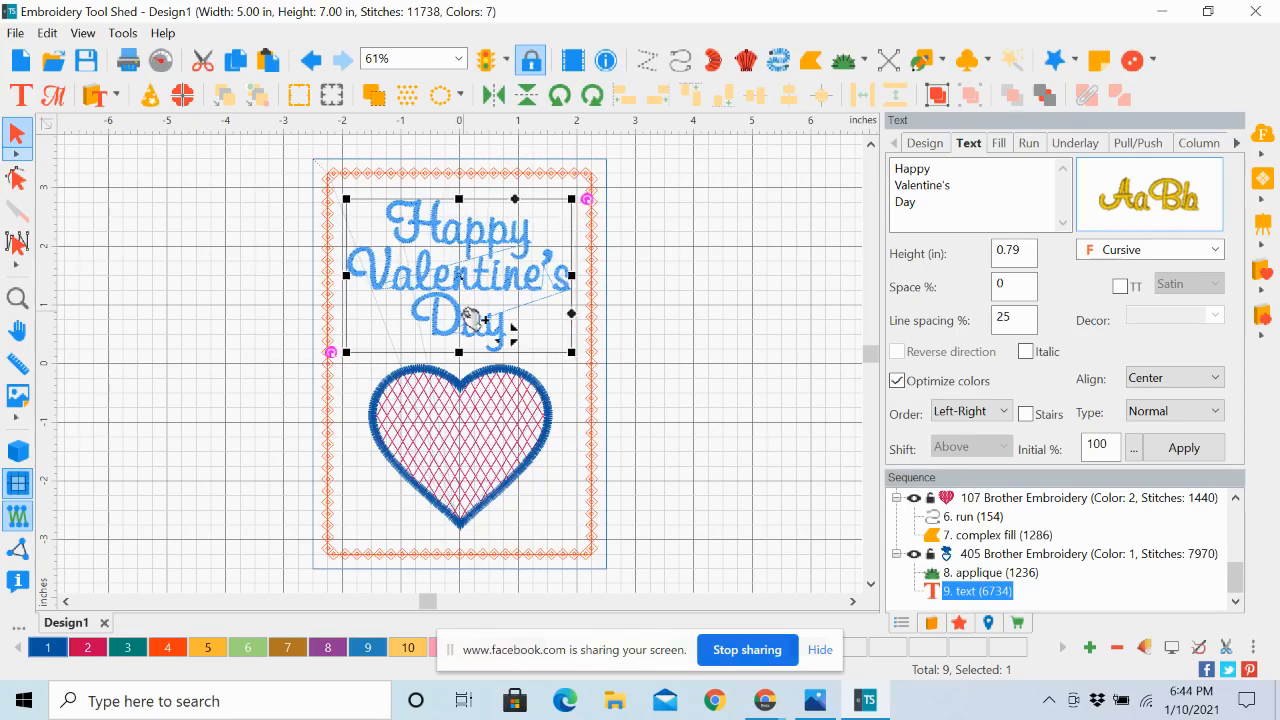
key(Right)
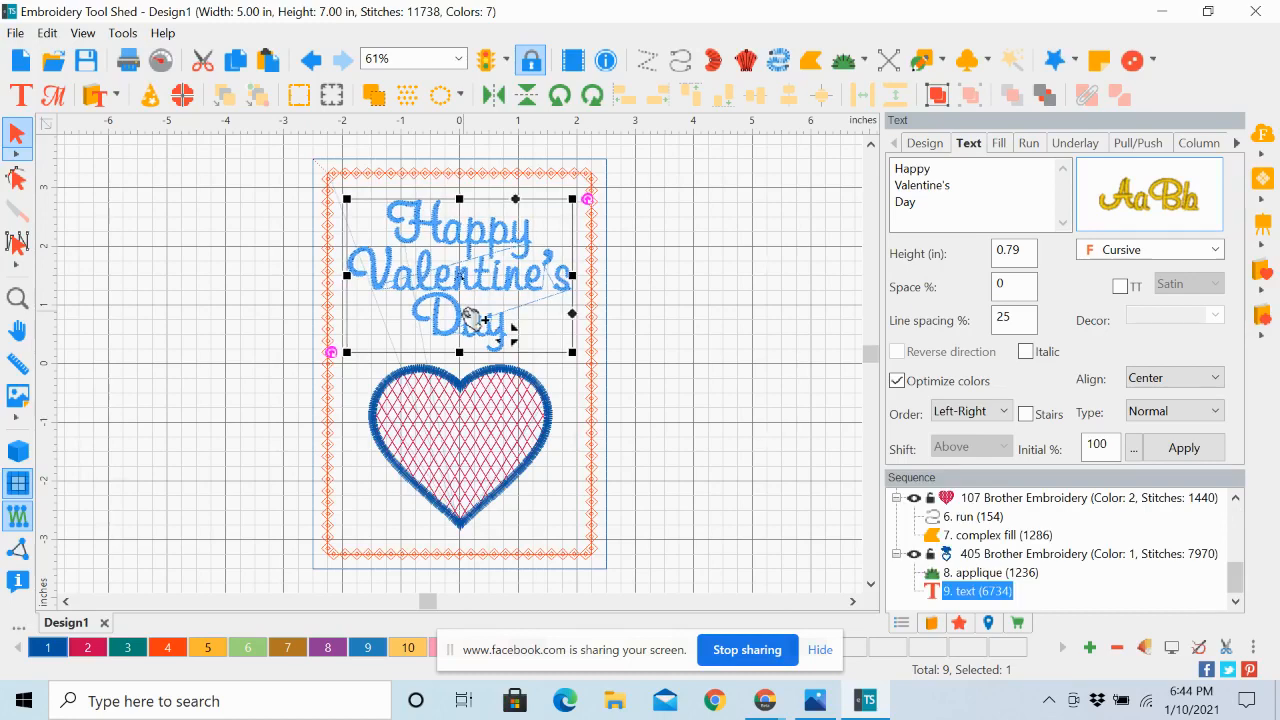
key(Up)
key(Up)
key(Up)
key(Up)
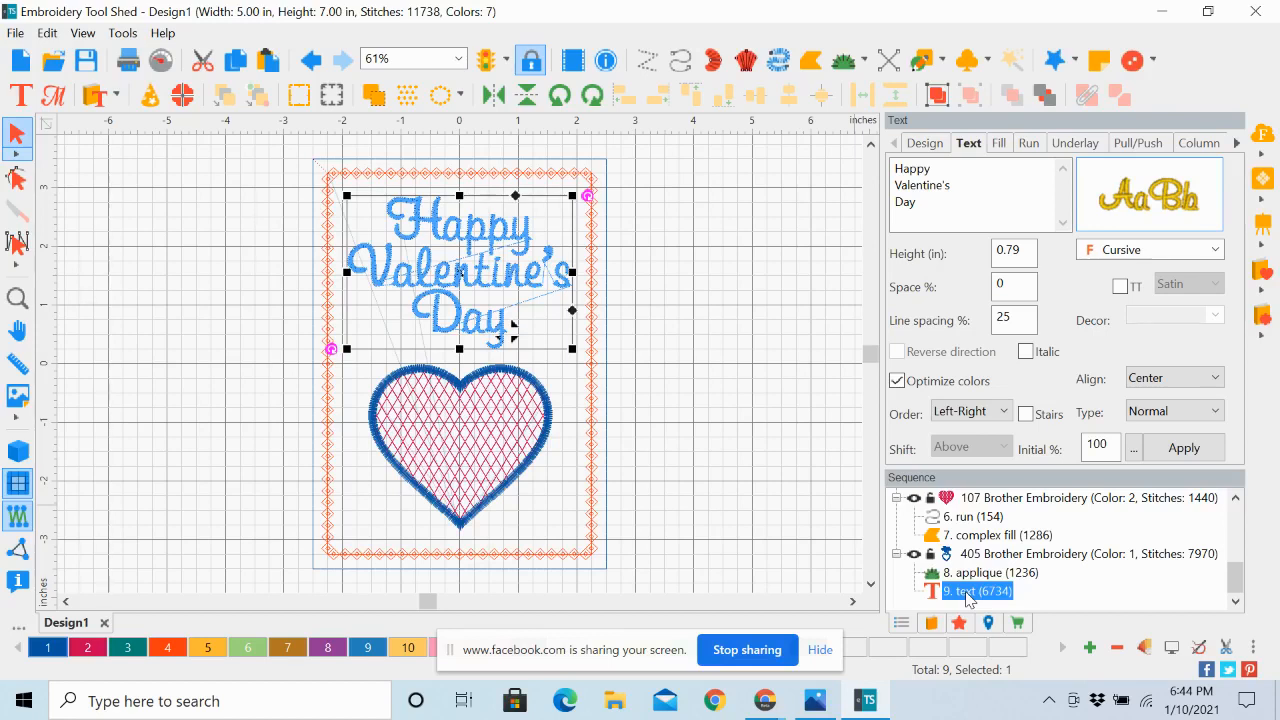
Recolor the greeting to Brother Embroidery 107 Dark Fuchsia, check its sequence entry and clear the selection
click(88, 650)
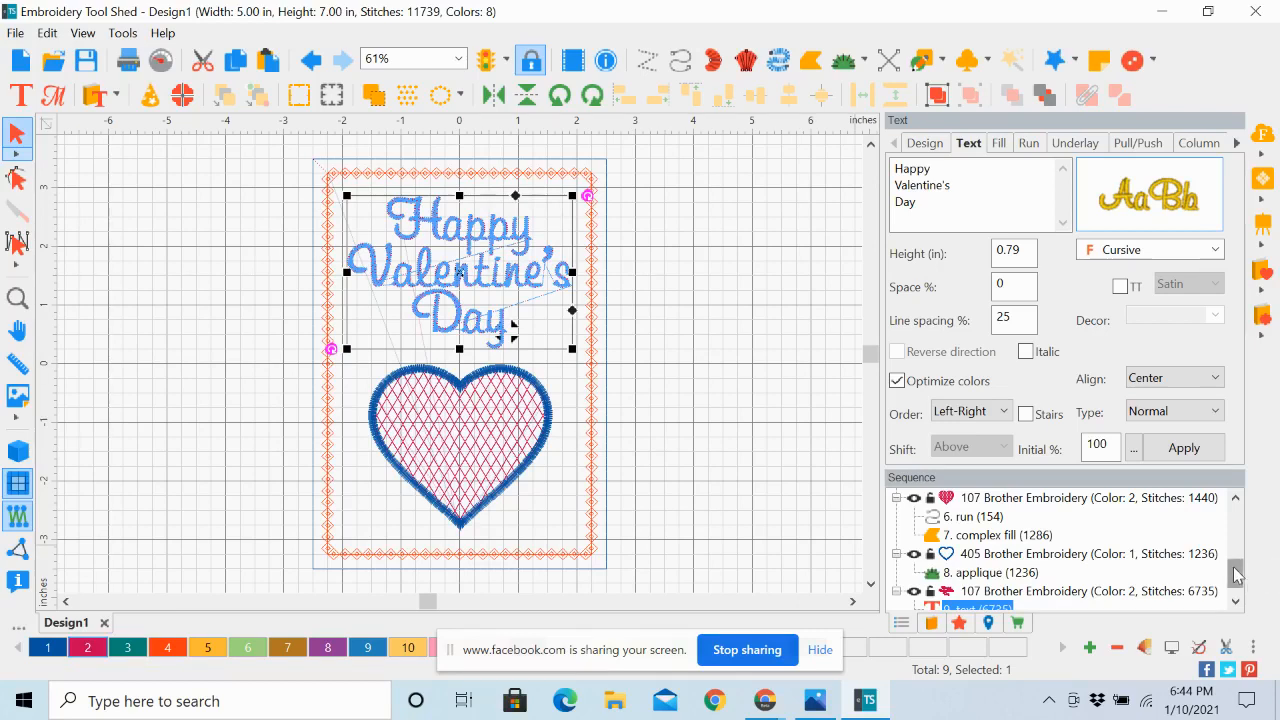
drag(1238, 575, 1238, 582)
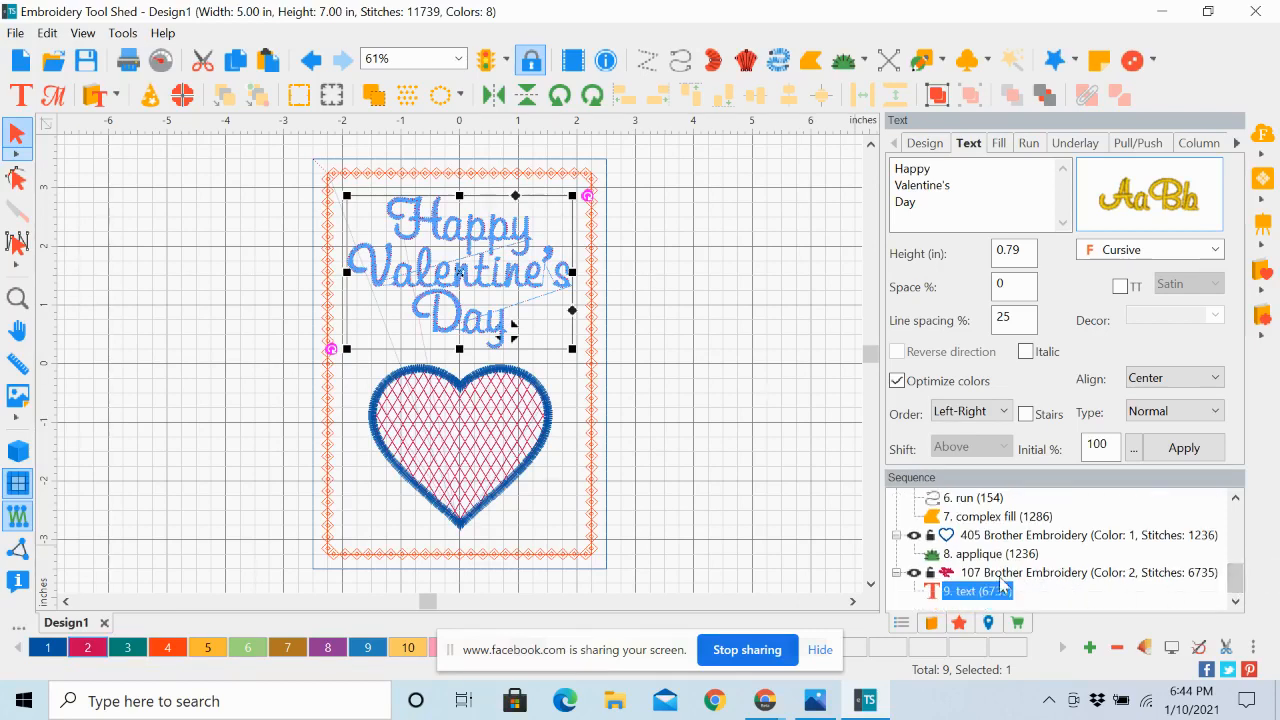
click(1000, 575)
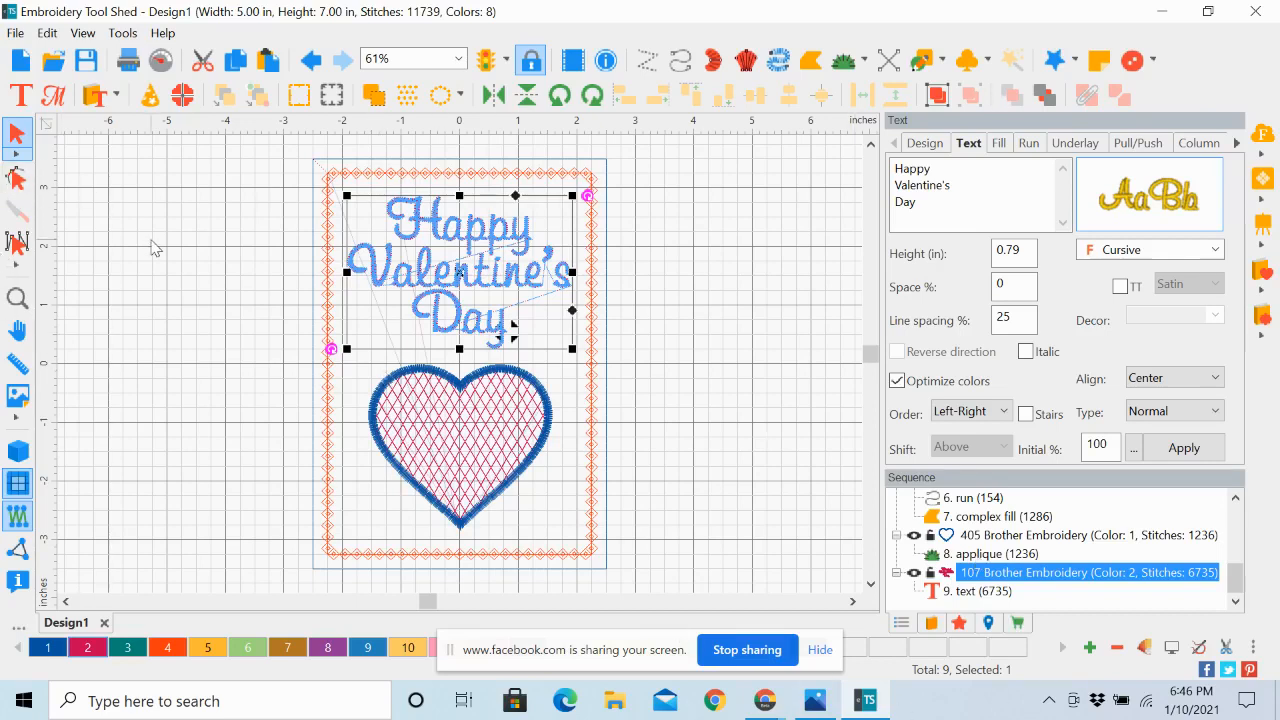
click(195, 255)
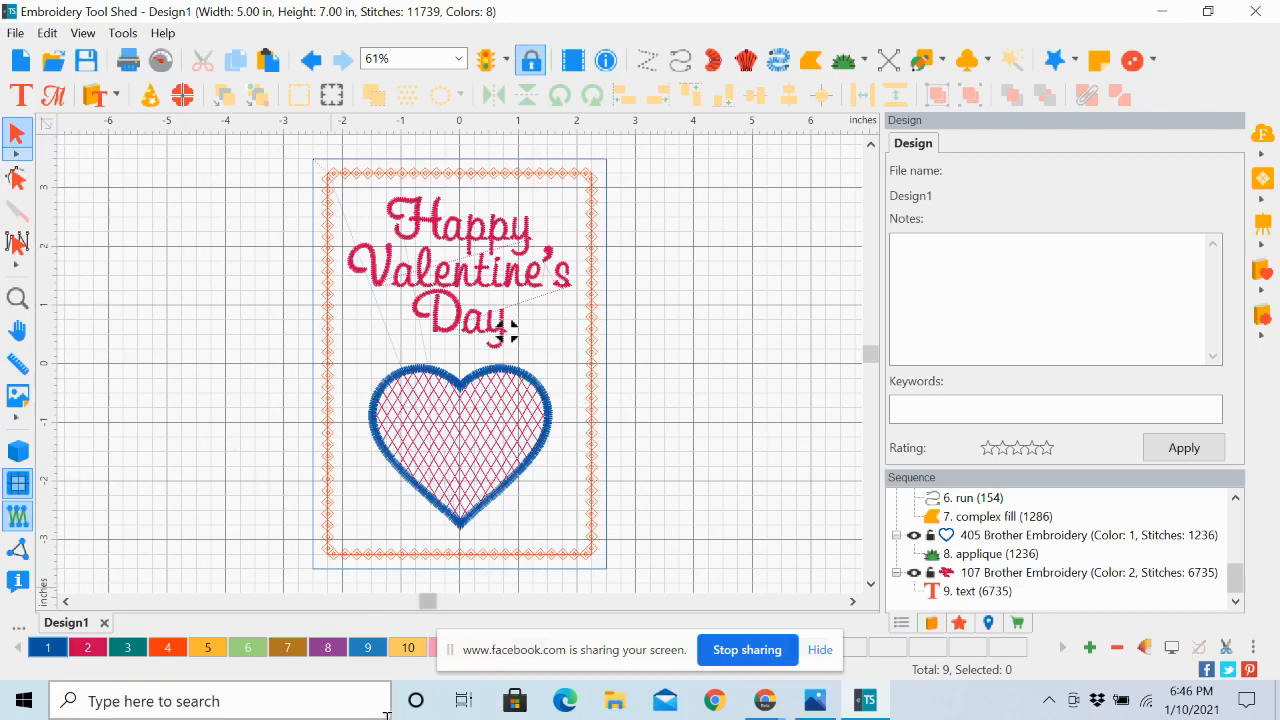
Check the finished card photo for reference, then add a separate text object reading Be Mine beside the card
click(813, 699)
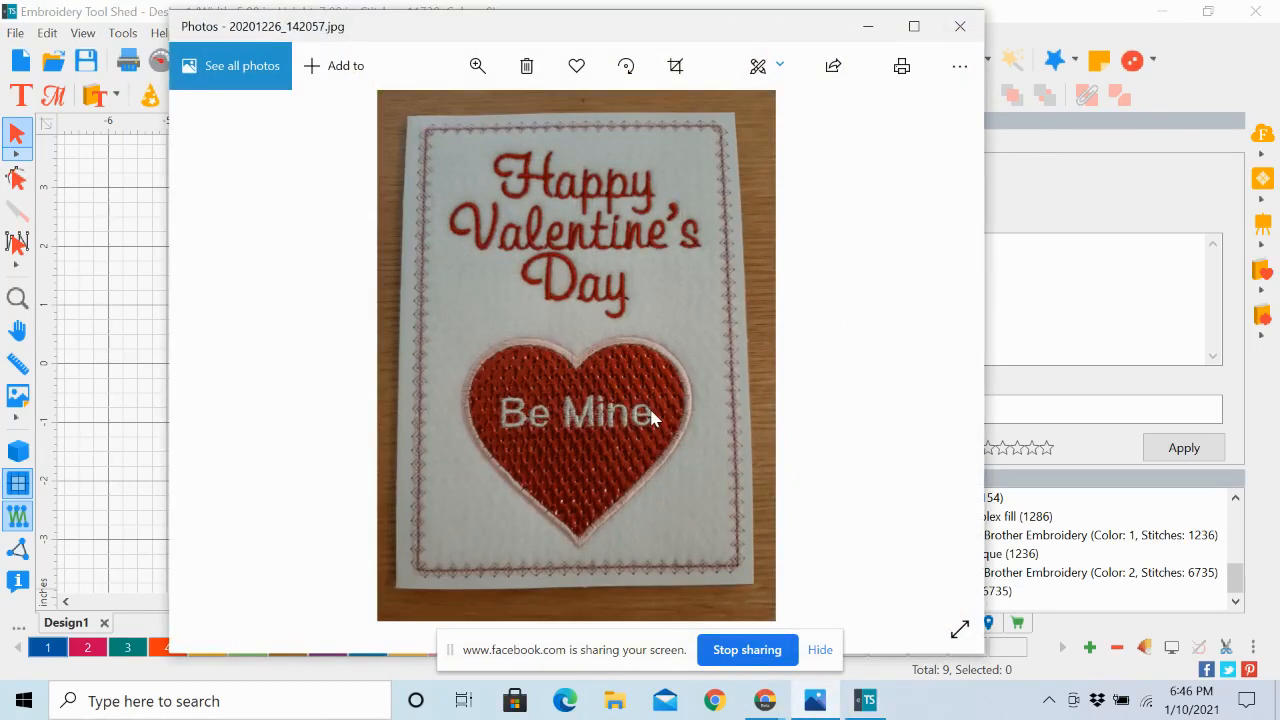
click(868, 27)
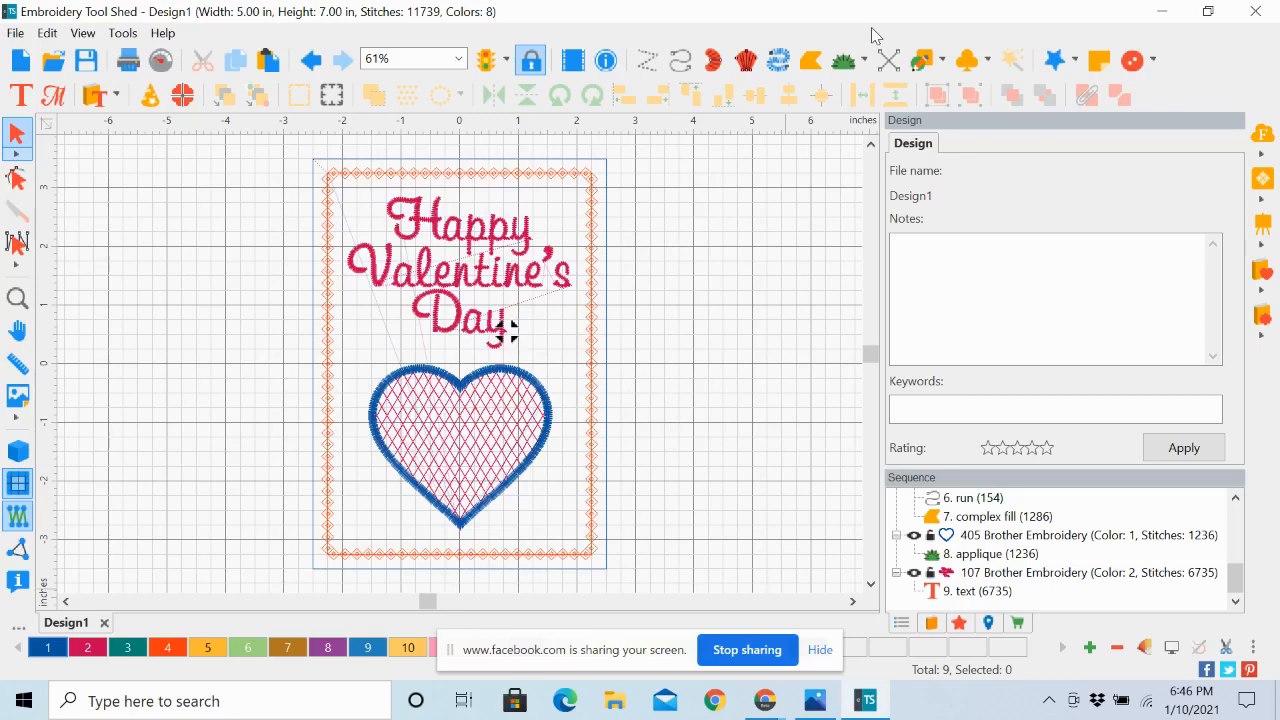
click(20, 96)
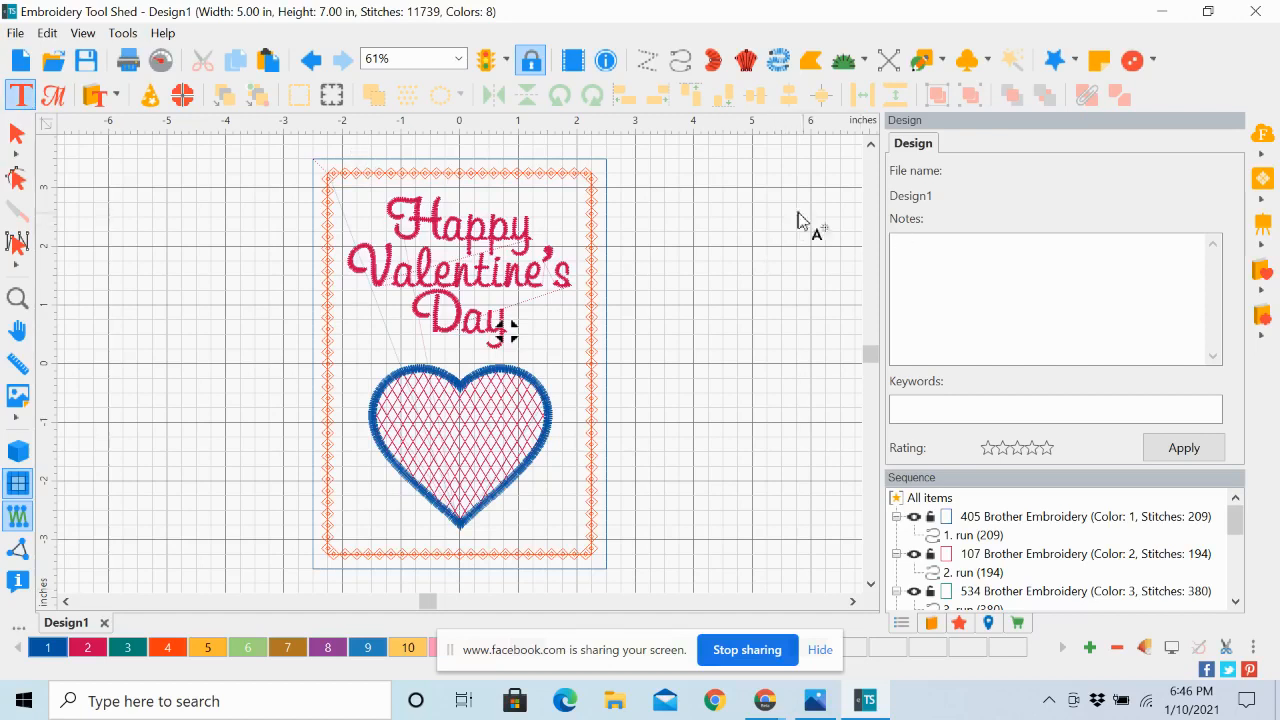
click(671, 234)
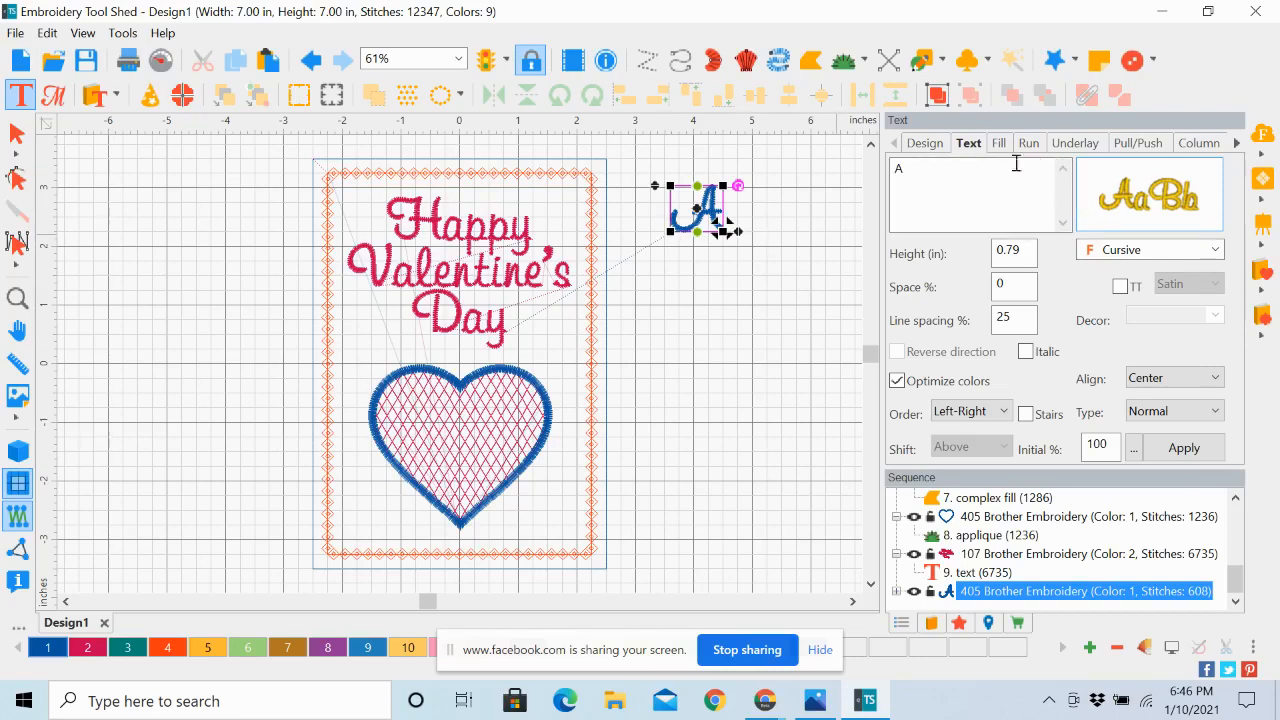
drag(908, 171, 876, 178)
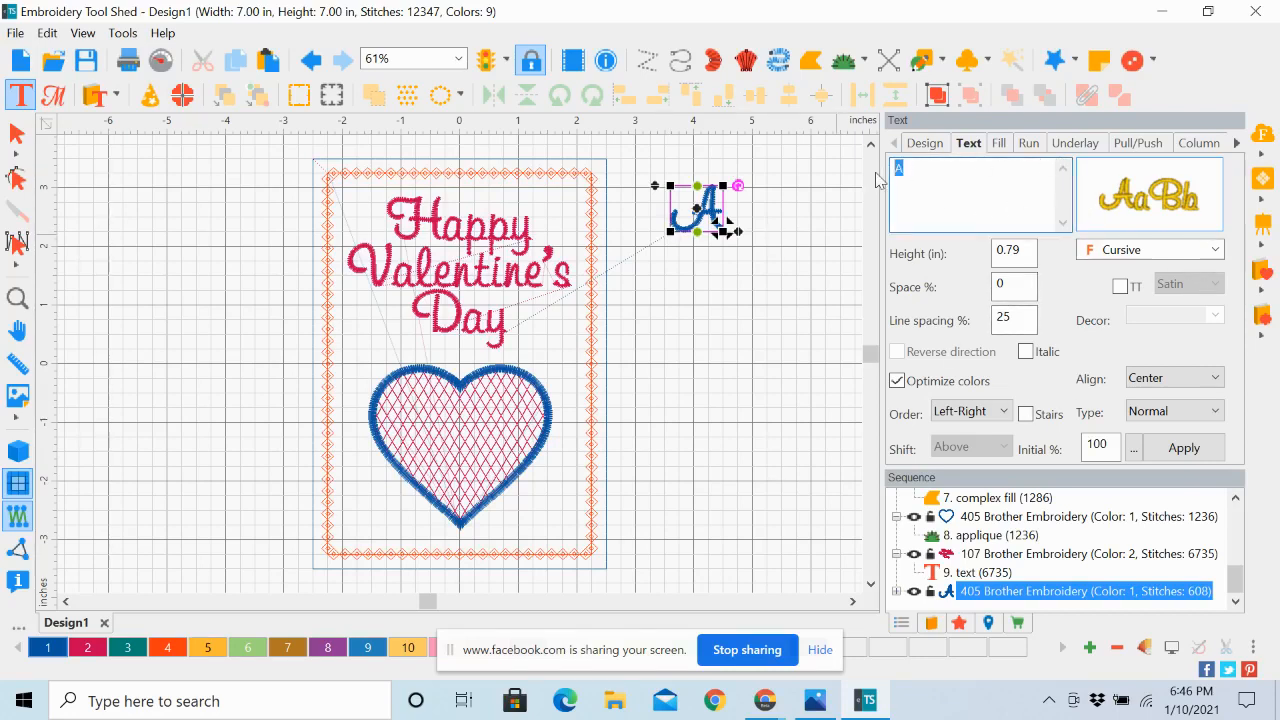
text(Be Mine)
Set the Be Mine text's font to Arial and apply it
click(1216, 252)
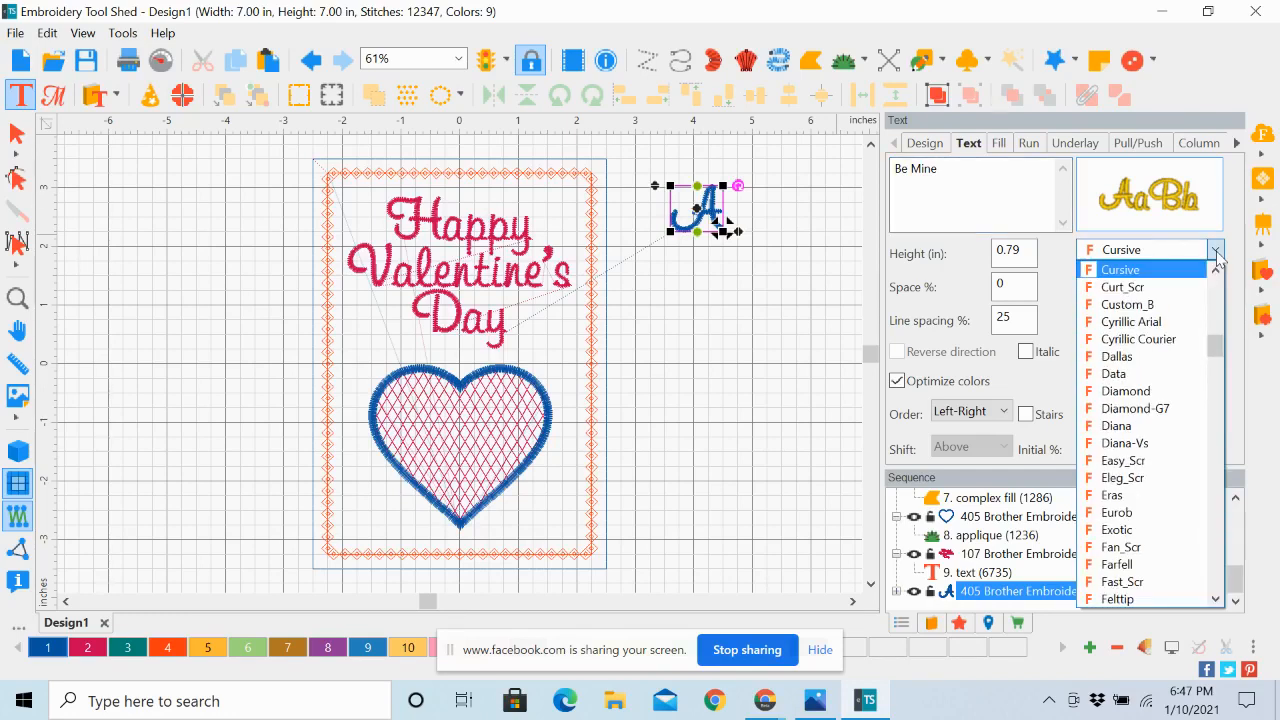
drag(1221, 352, 1222, 300)
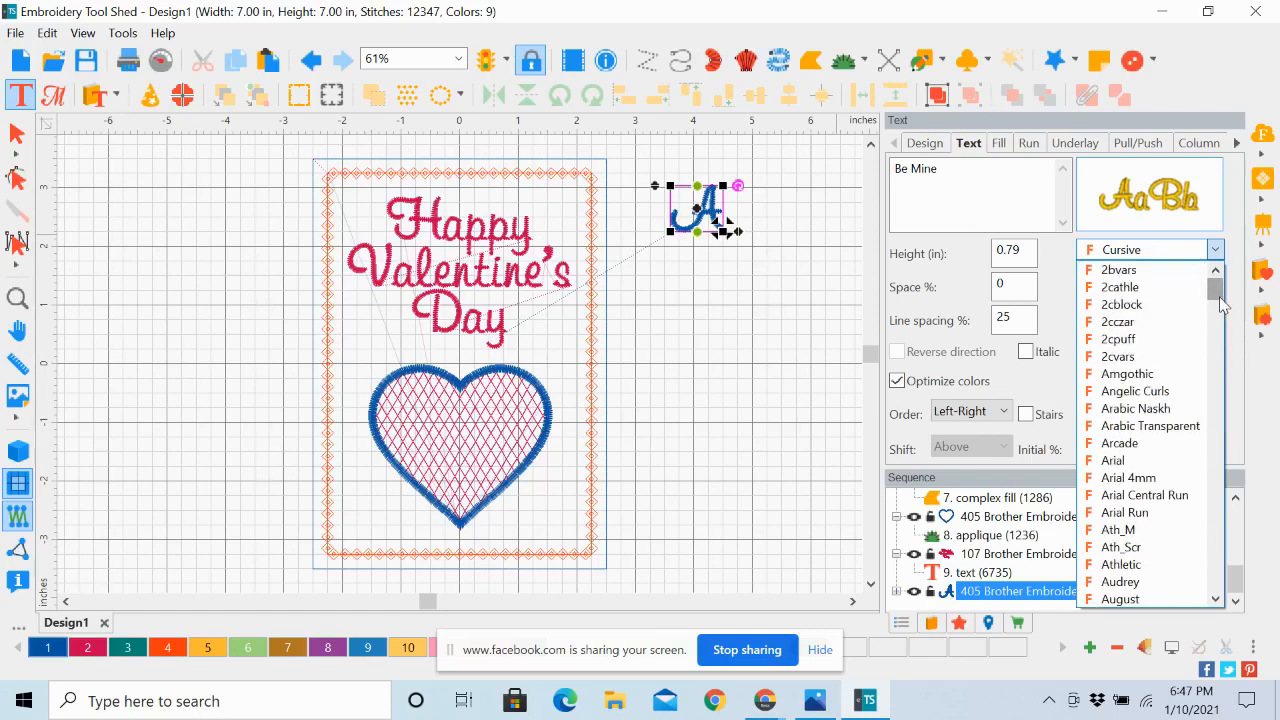
scroll(1221, 305, down, 1)
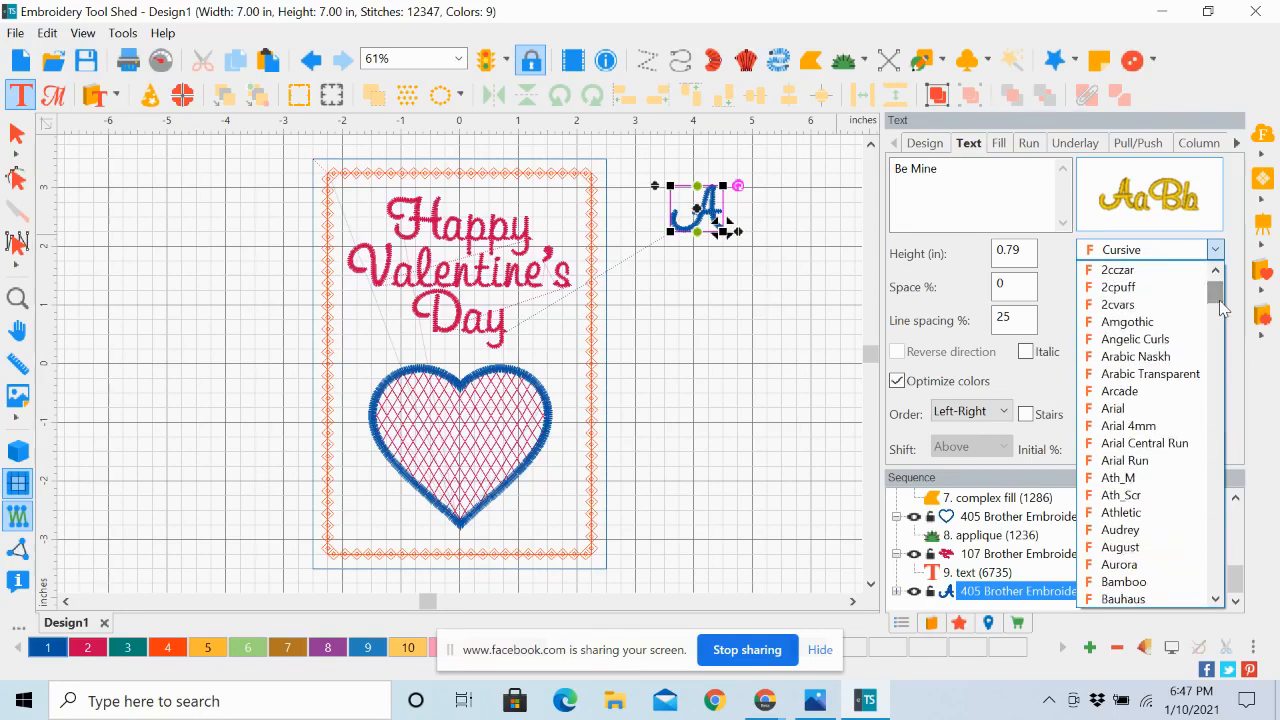
click(1119, 412)
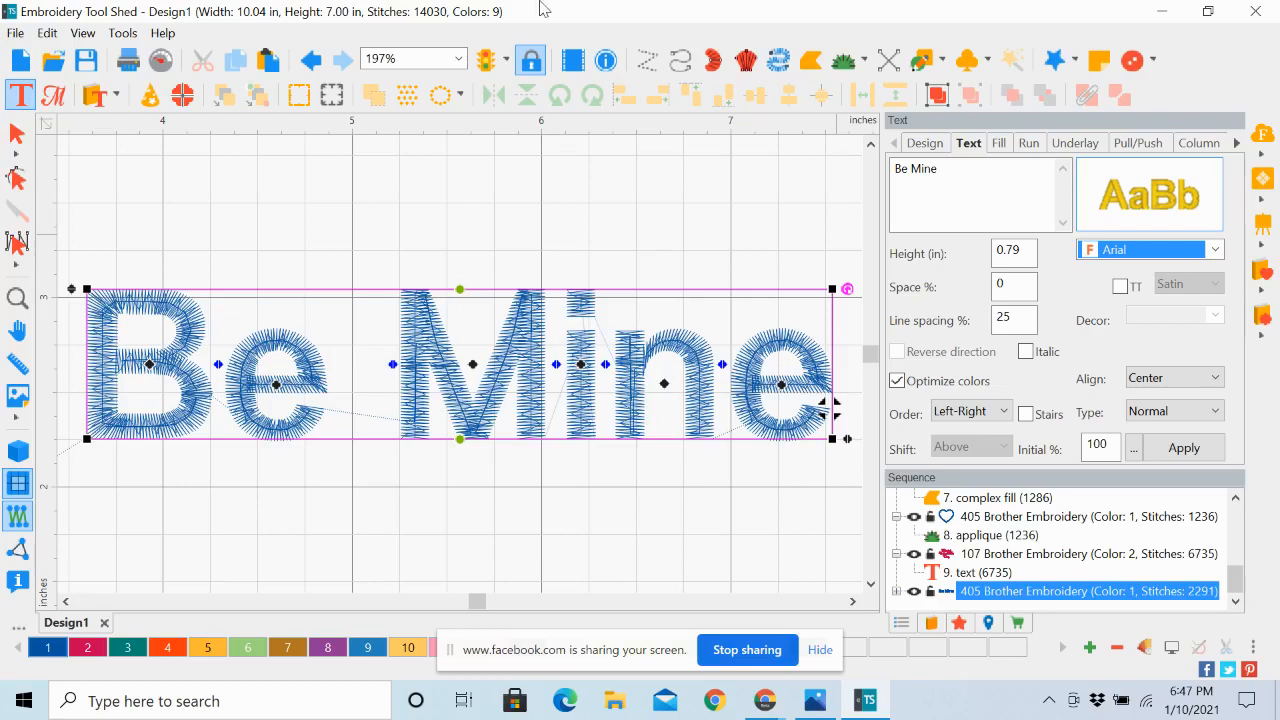
Move the Be Mine text level with the heart beside the card and scale it down proportionally in stages
click(461, 62)
click(447, 116)
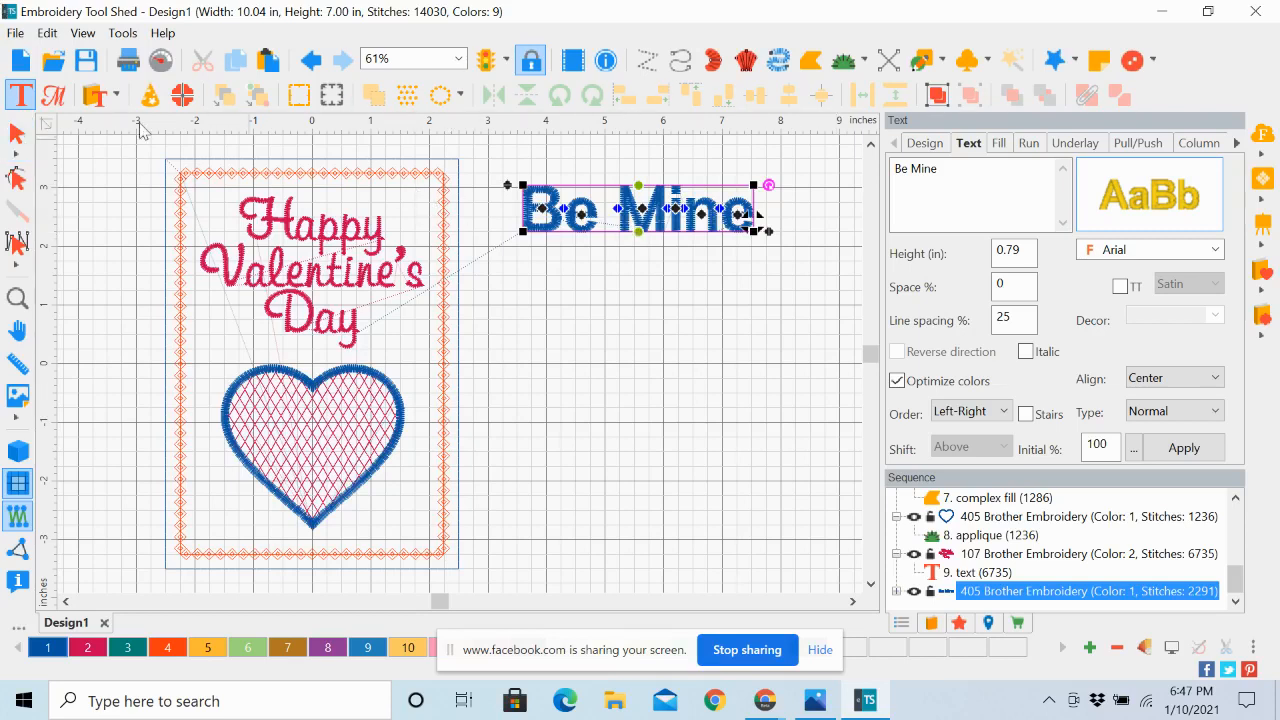
click(16, 133)
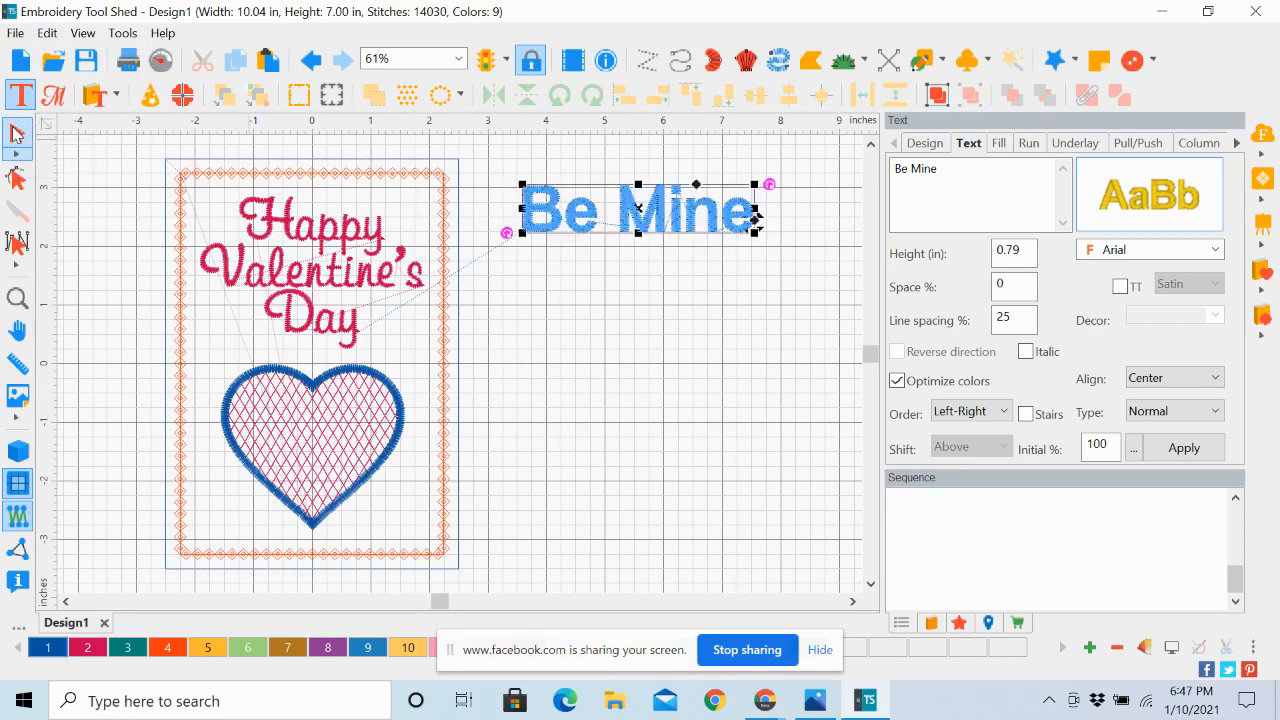
drag(684, 237, 693, 400)
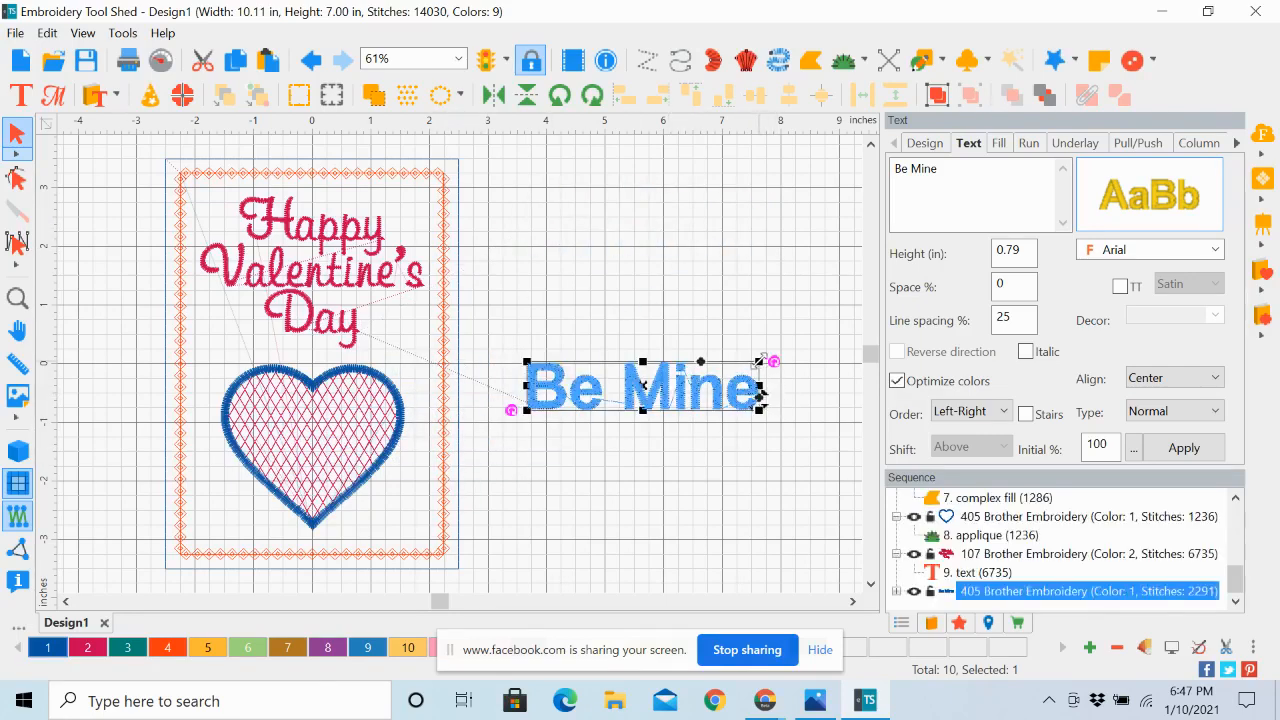
drag(760, 361, 728, 390)
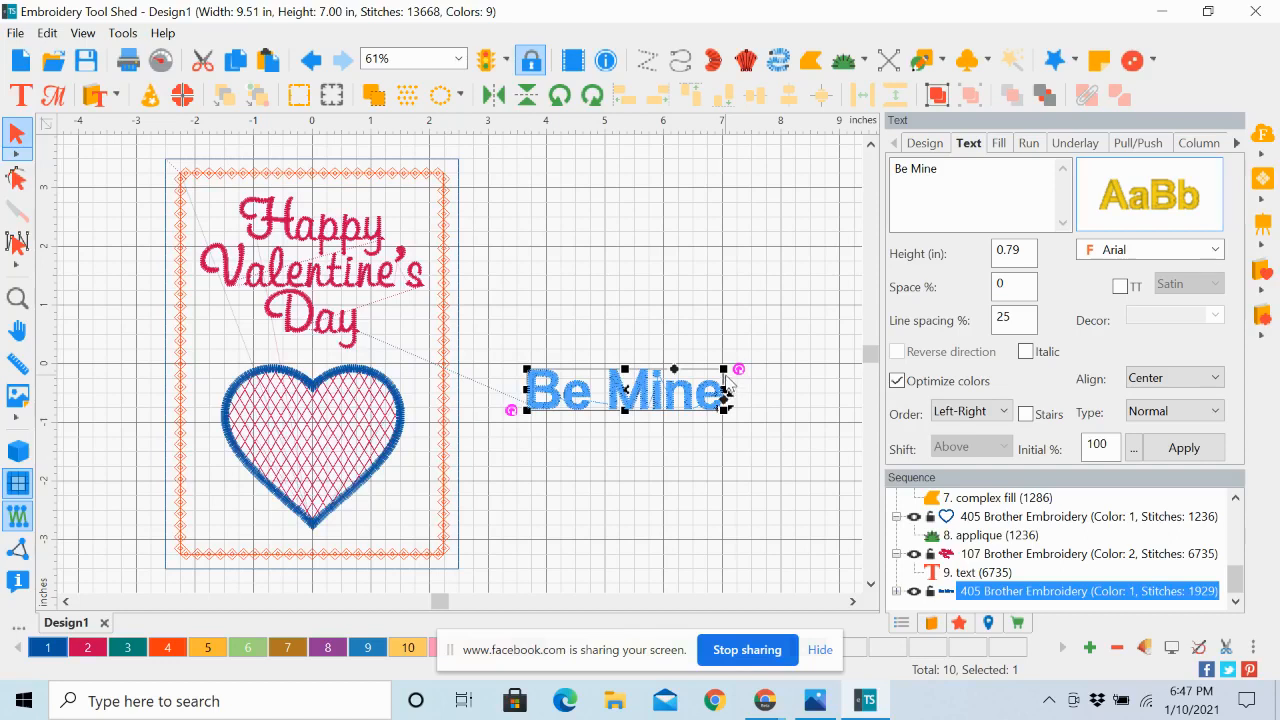
drag(725, 369, 707, 395)
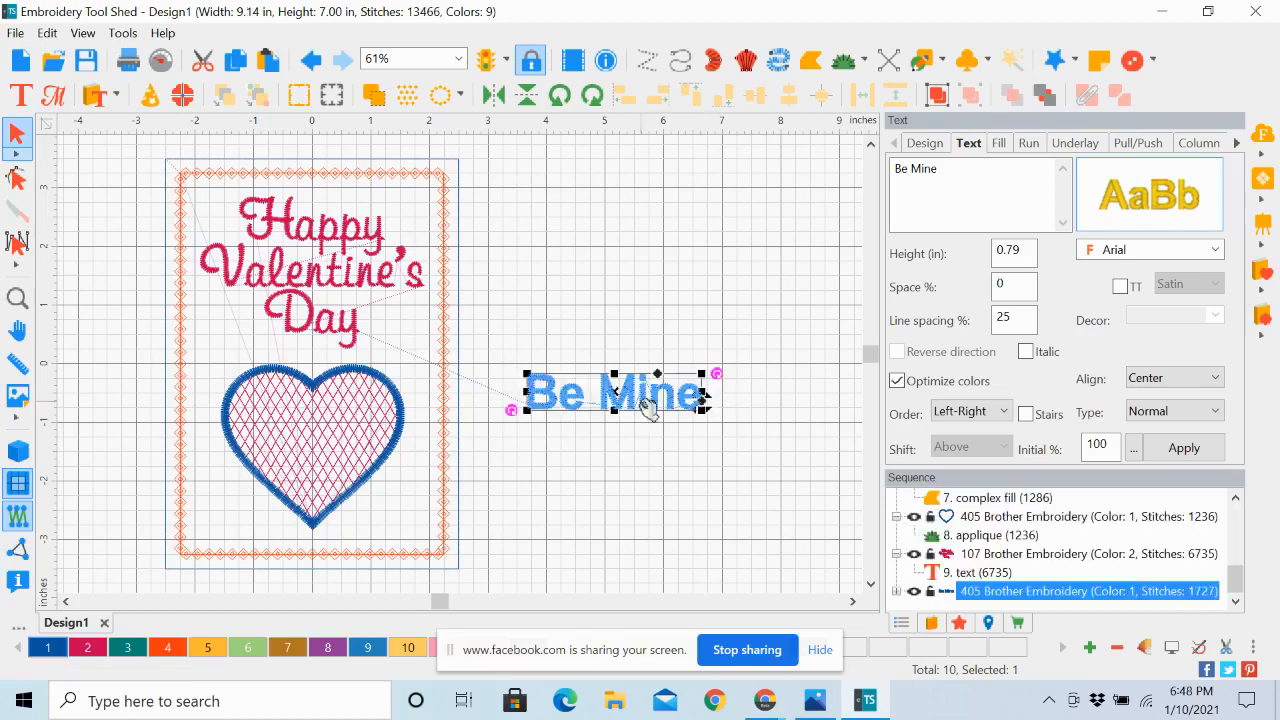
drag(619, 393, 640, 446)
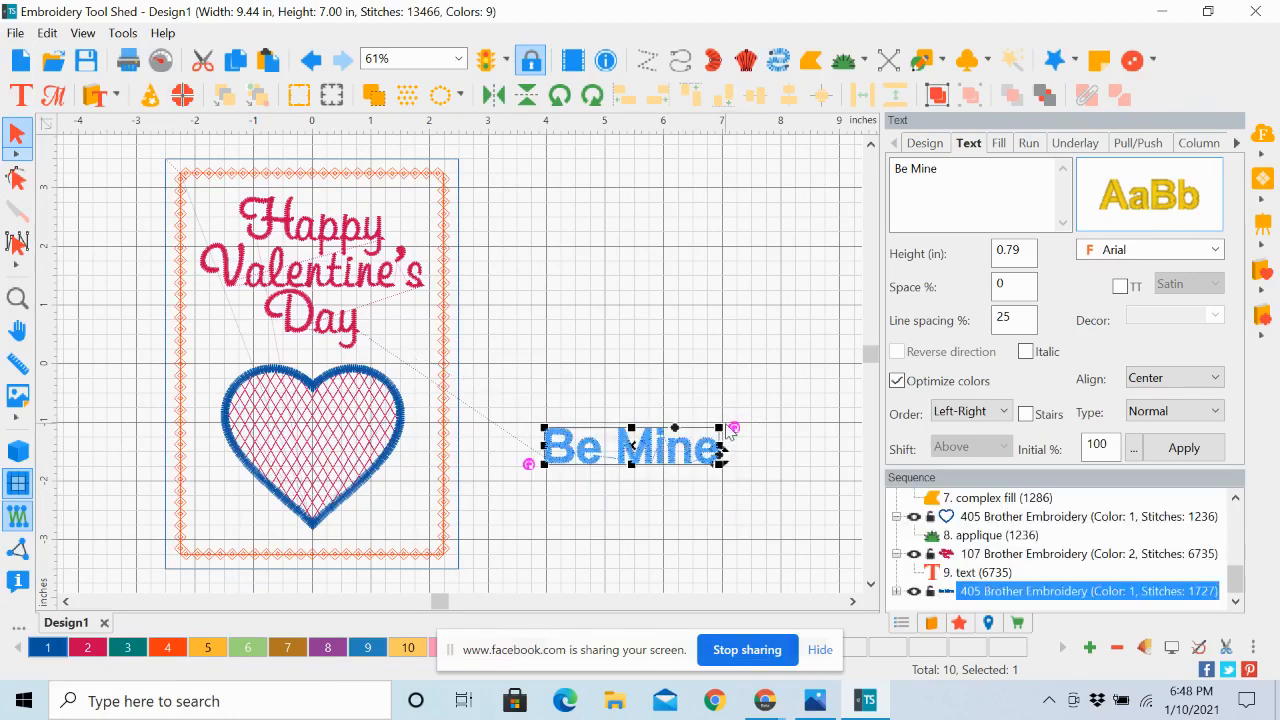
drag(723, 428, 697, 433)
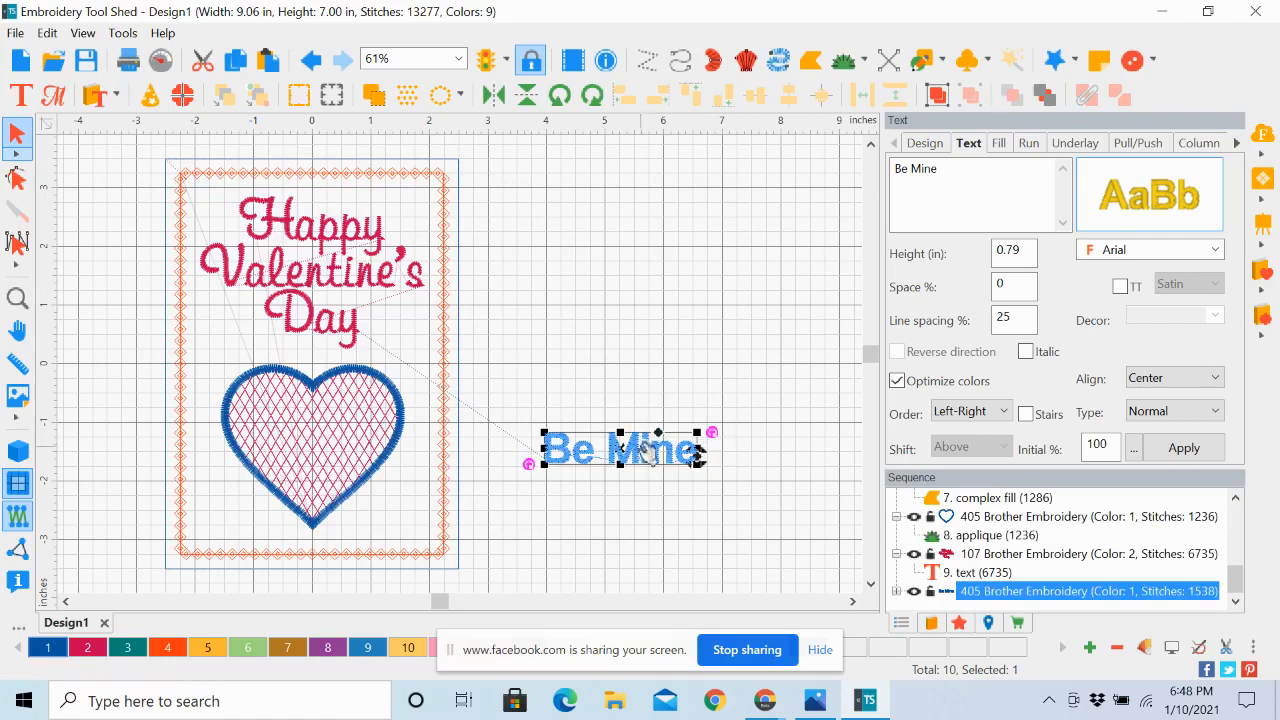
drag(620, 459, 637, 392)
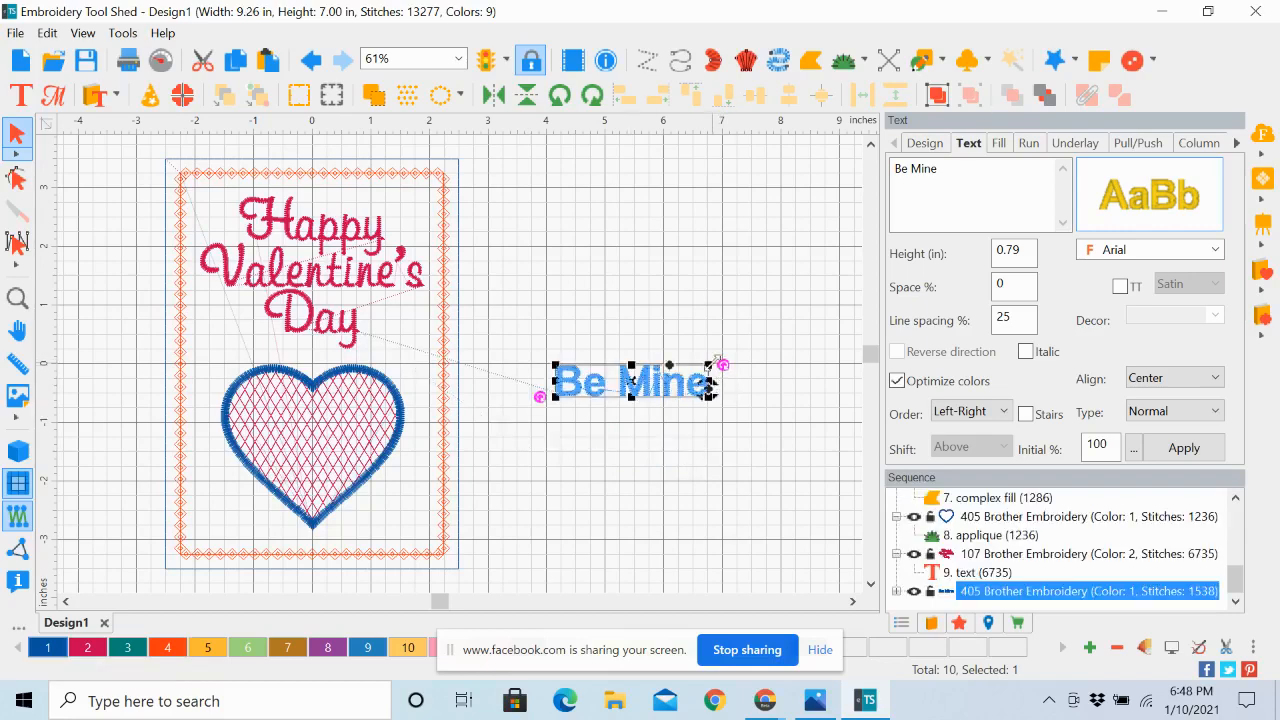
Shrink the Be Mine text slightly more, move it into the upper half of the heart and nudge it to the centre line
drag(709, 366, 323, 424)
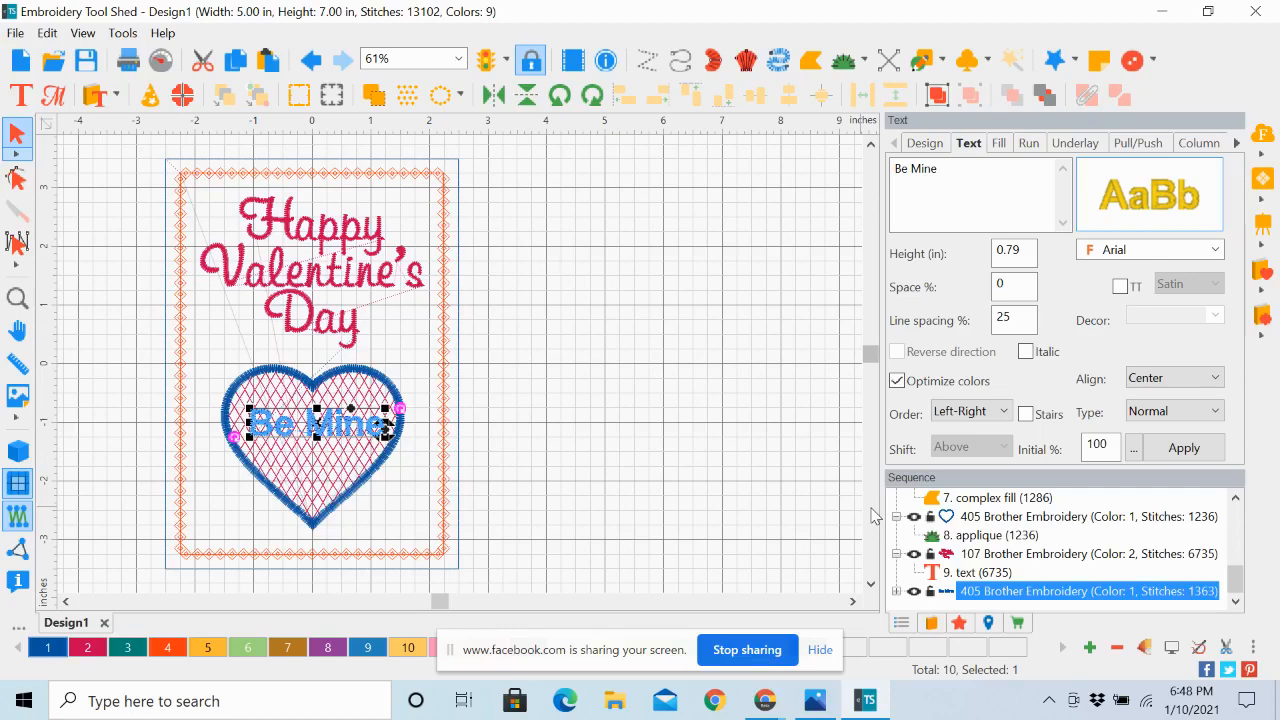
key(Left)
key(Left)
key(Left)
key(Left)
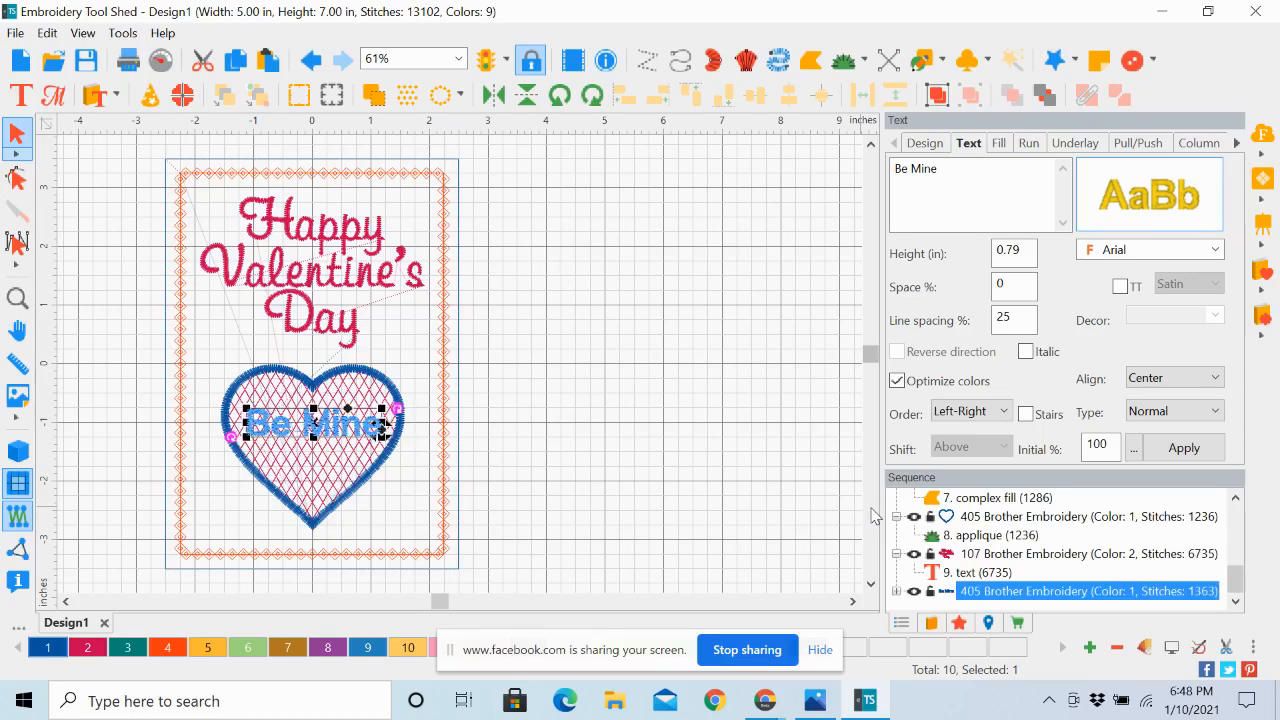
key(Left)
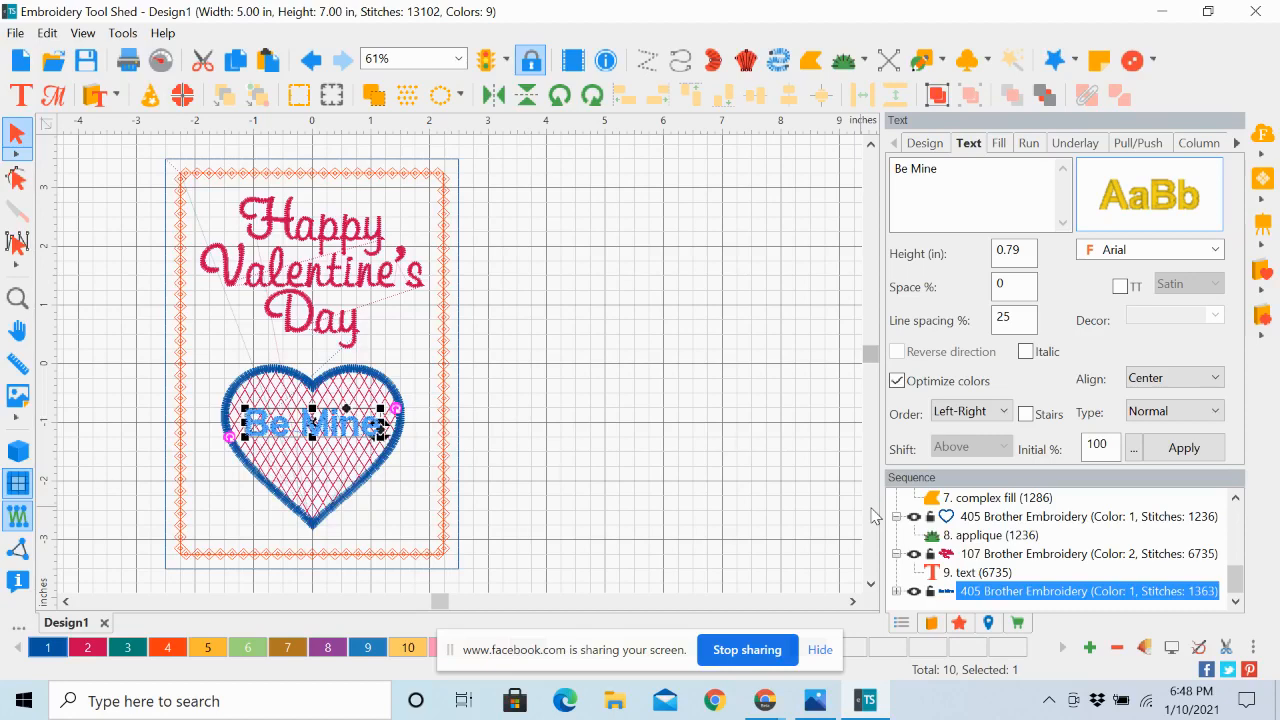
key(Left)
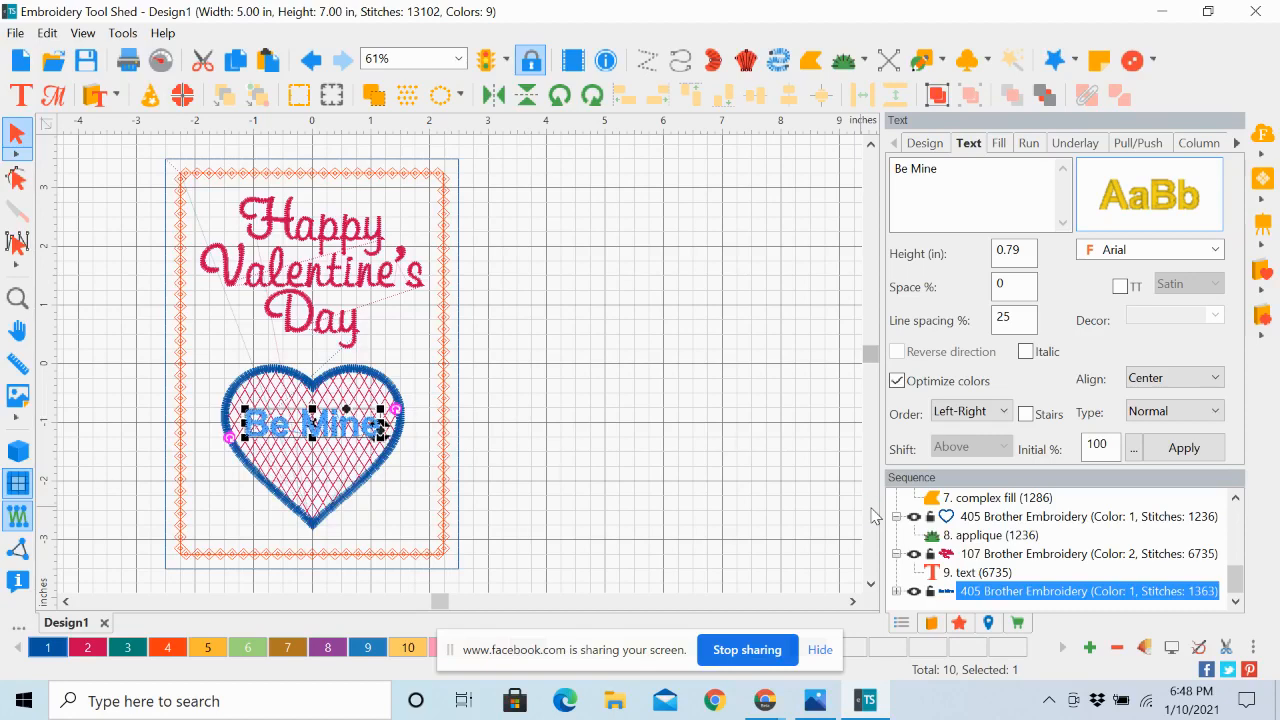
key(Left)
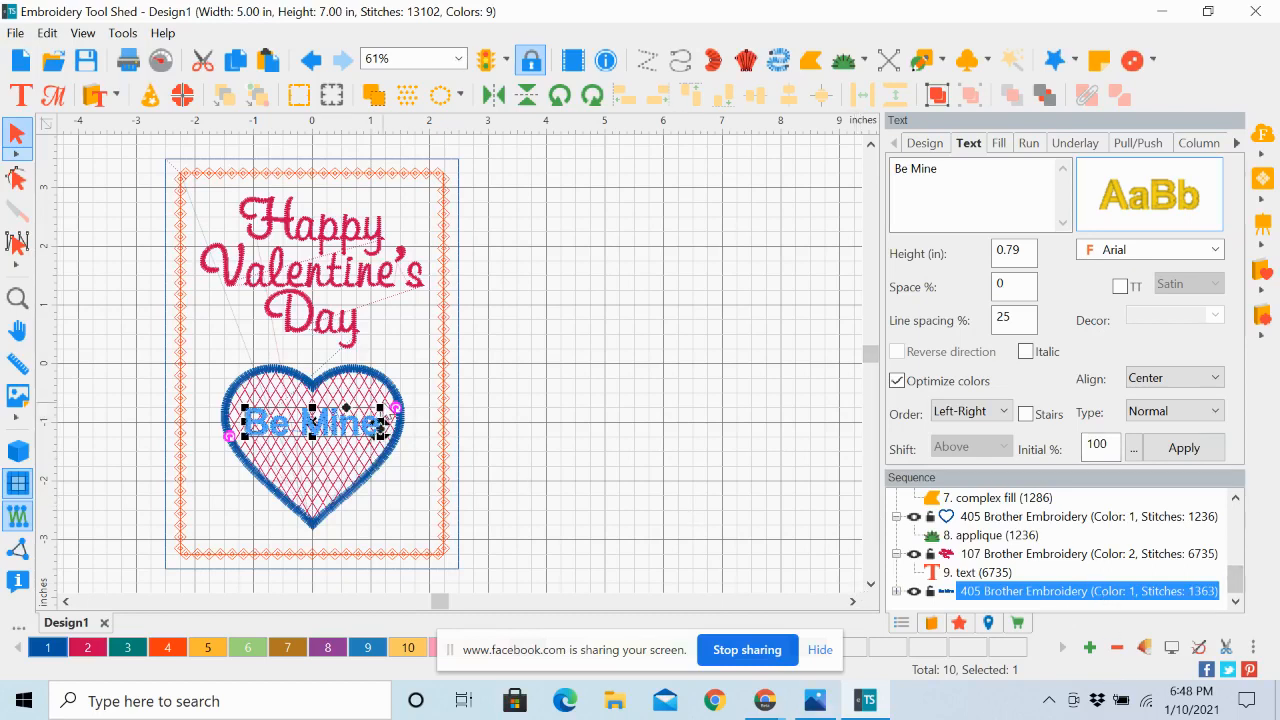
Scale the Be Mine text down to about 2.02 in wide, nudge it back to the heart's centre and clear the selection
drag(381, 409, 369, 415)
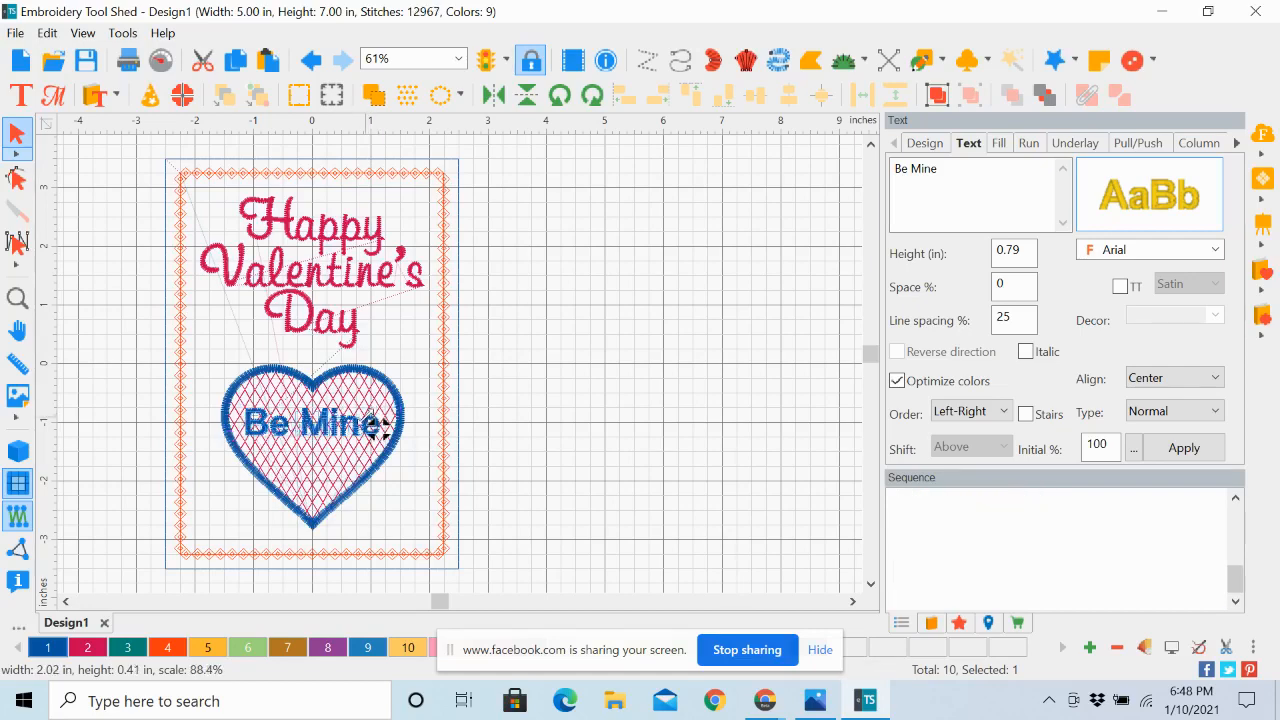
key(Right)
key(Right)
key(Right)
key(Right)
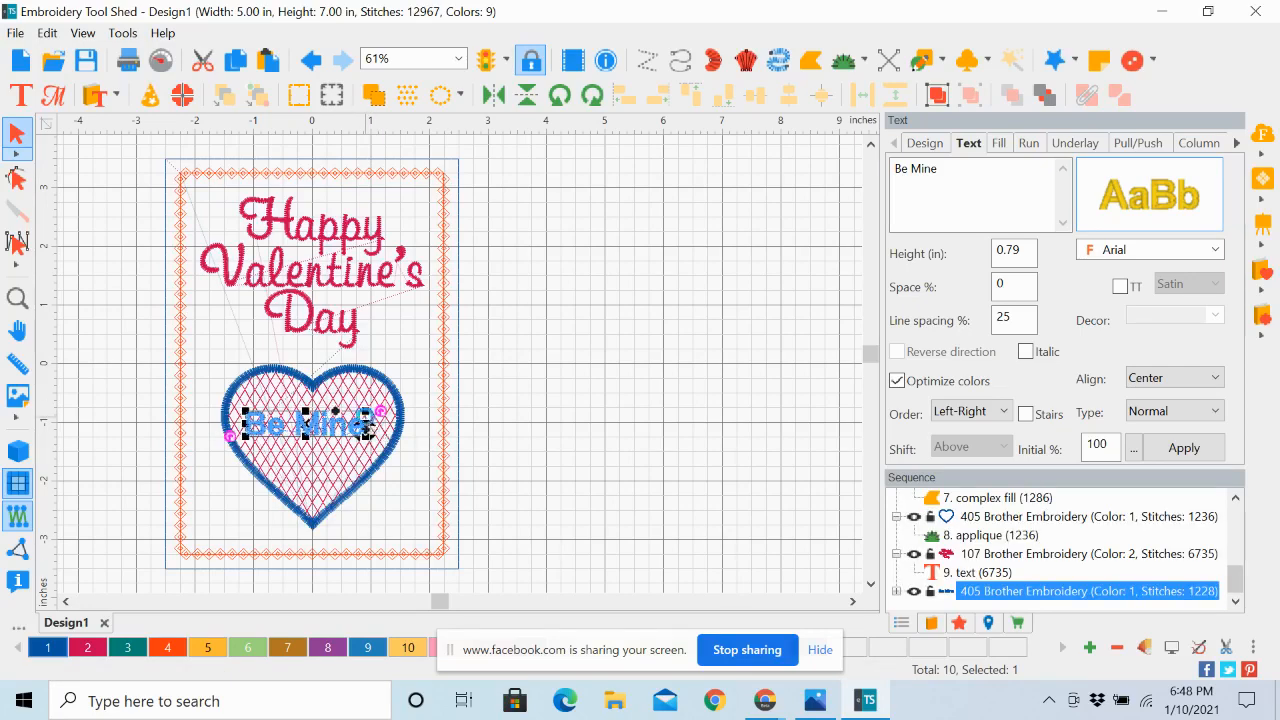
key(Right)
key(Right)
key(Right)
key(Right)
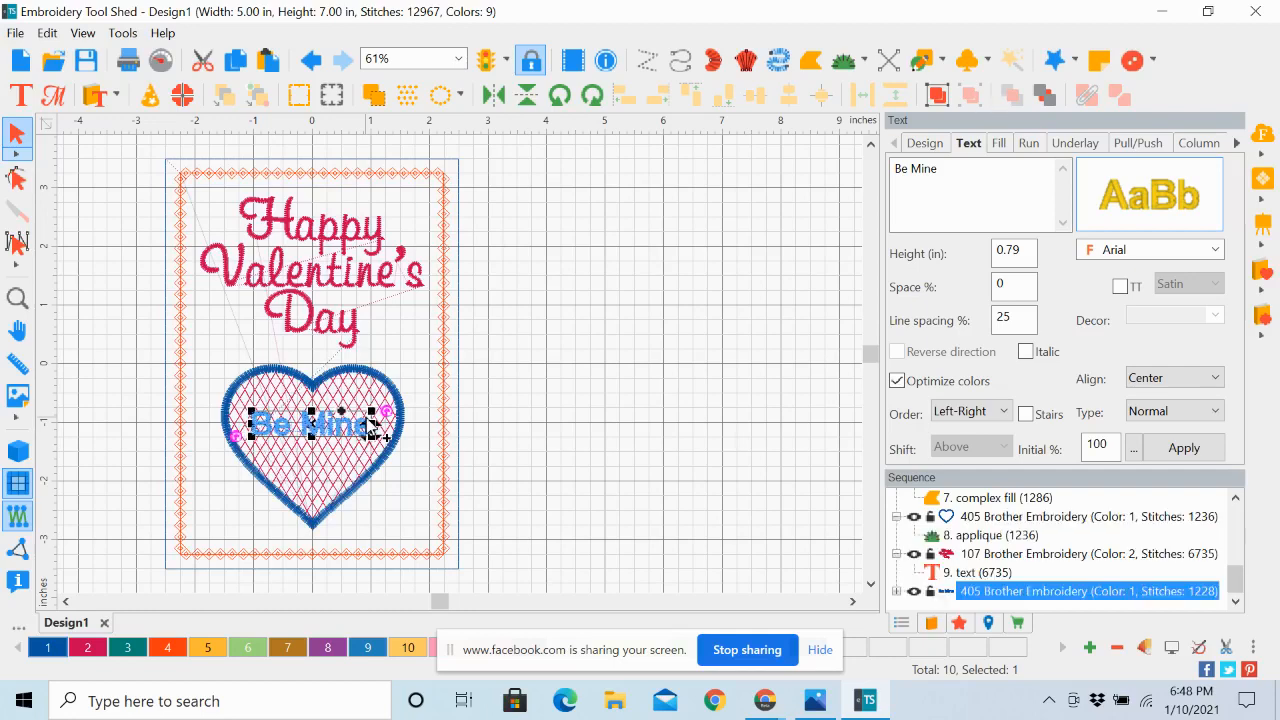
click(677, 416)
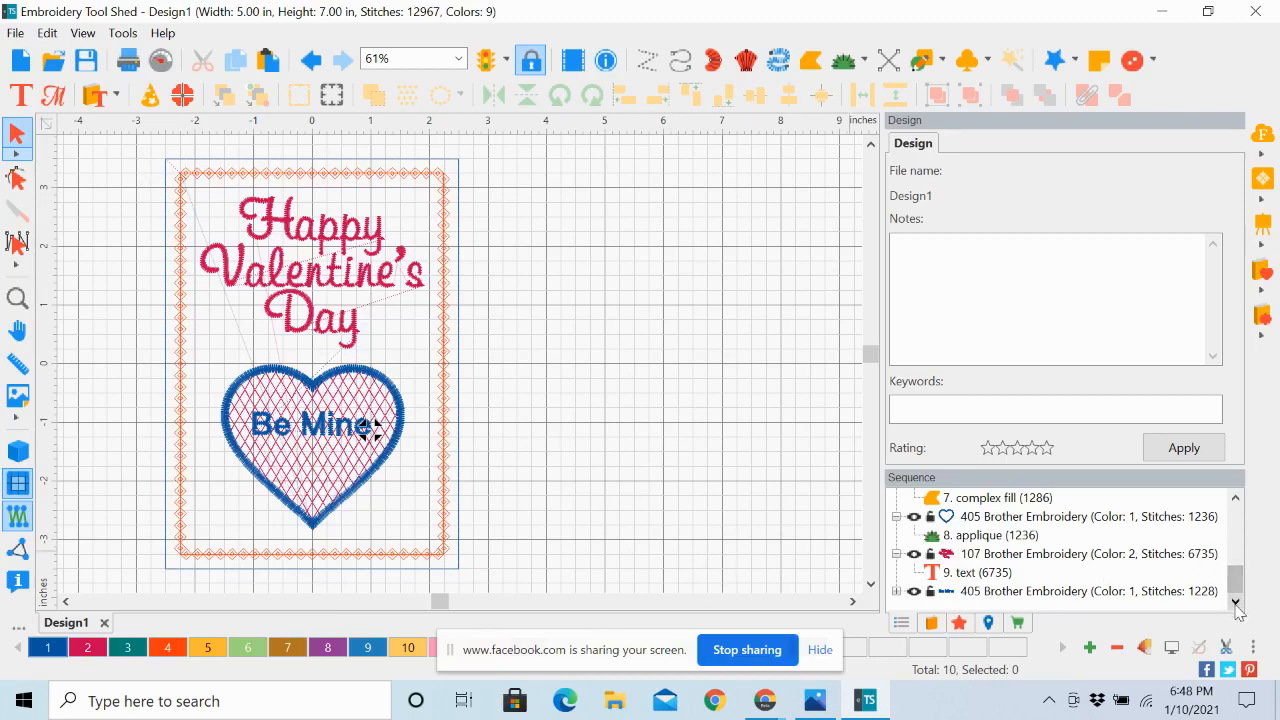
Recolor the Be Mine text to Brother Embroidery 534 Teal Green and clear the selection
click(997, 592)
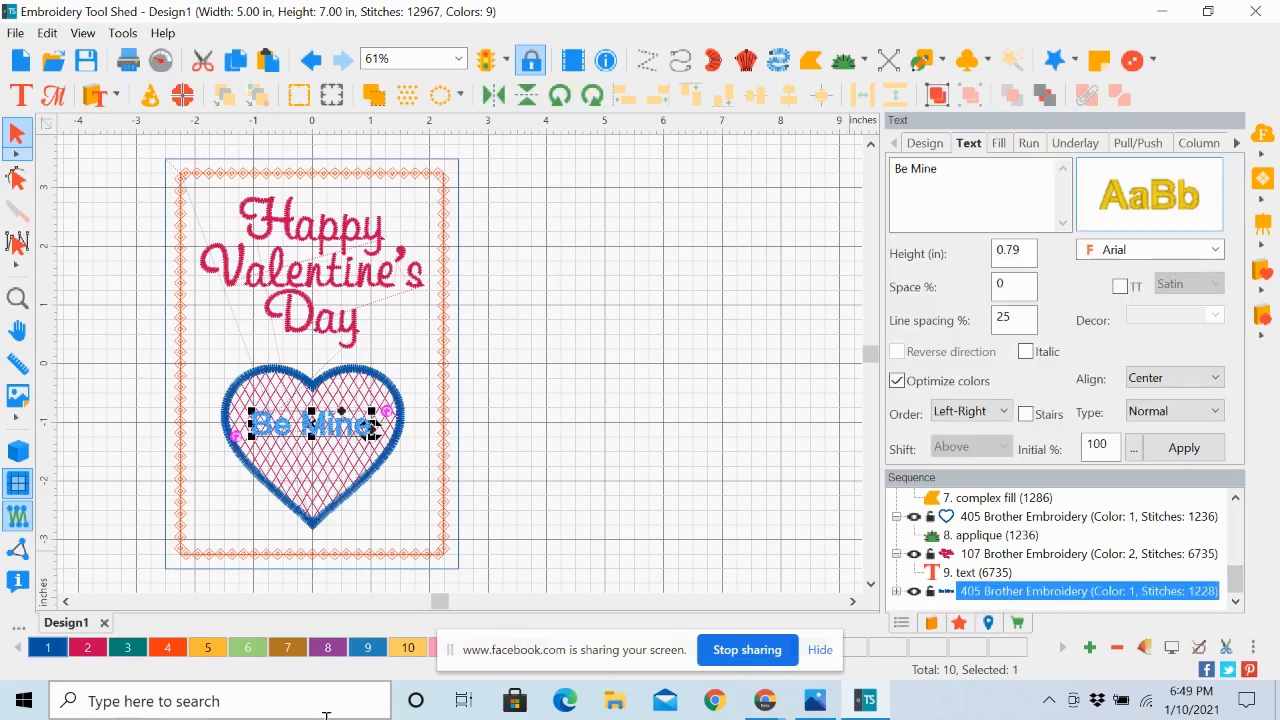
click(128, 650)
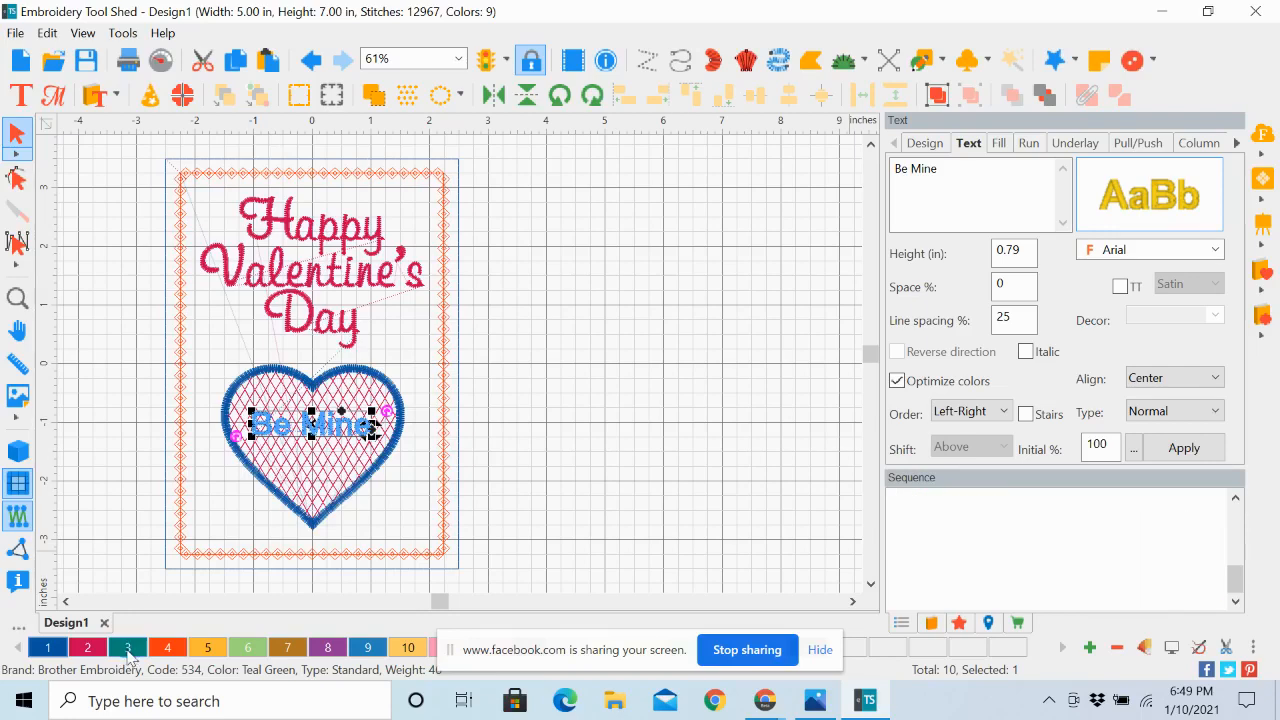
click(603, 299)
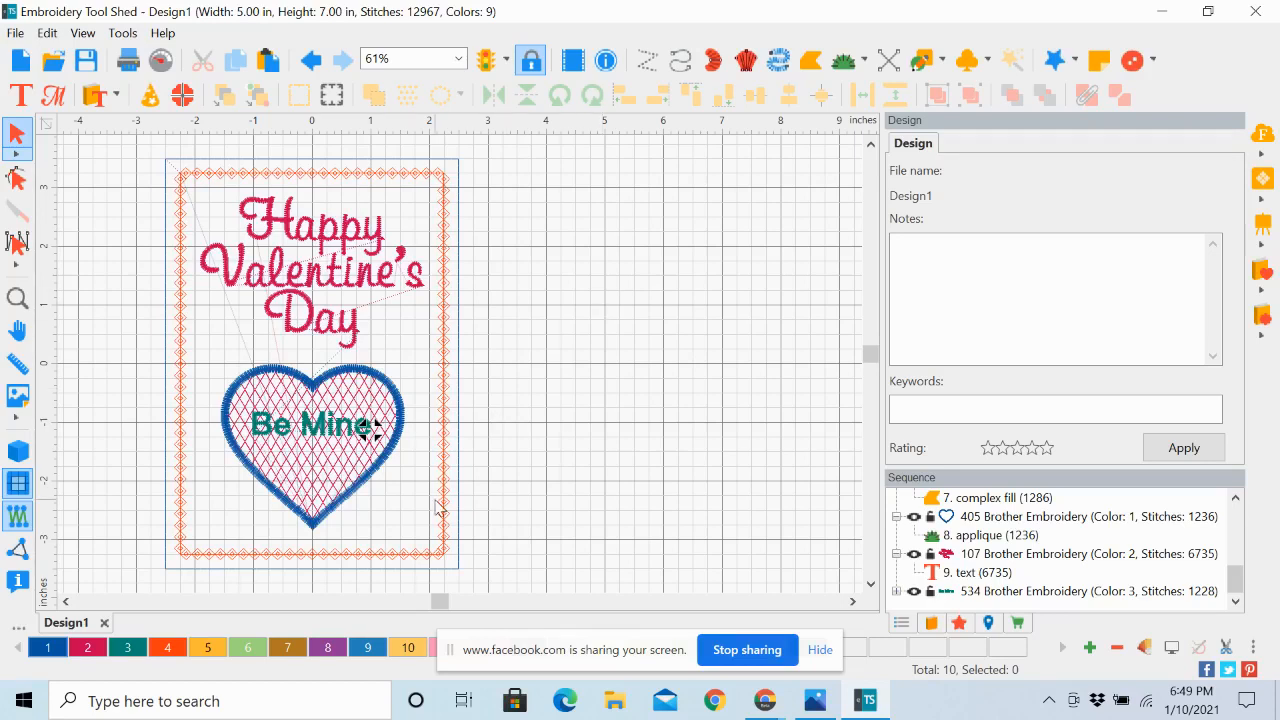
Save the design to the Desktop as Valentine Card in the Inspiration Series (C2S) format
click(457, 60)
click(453, 115)
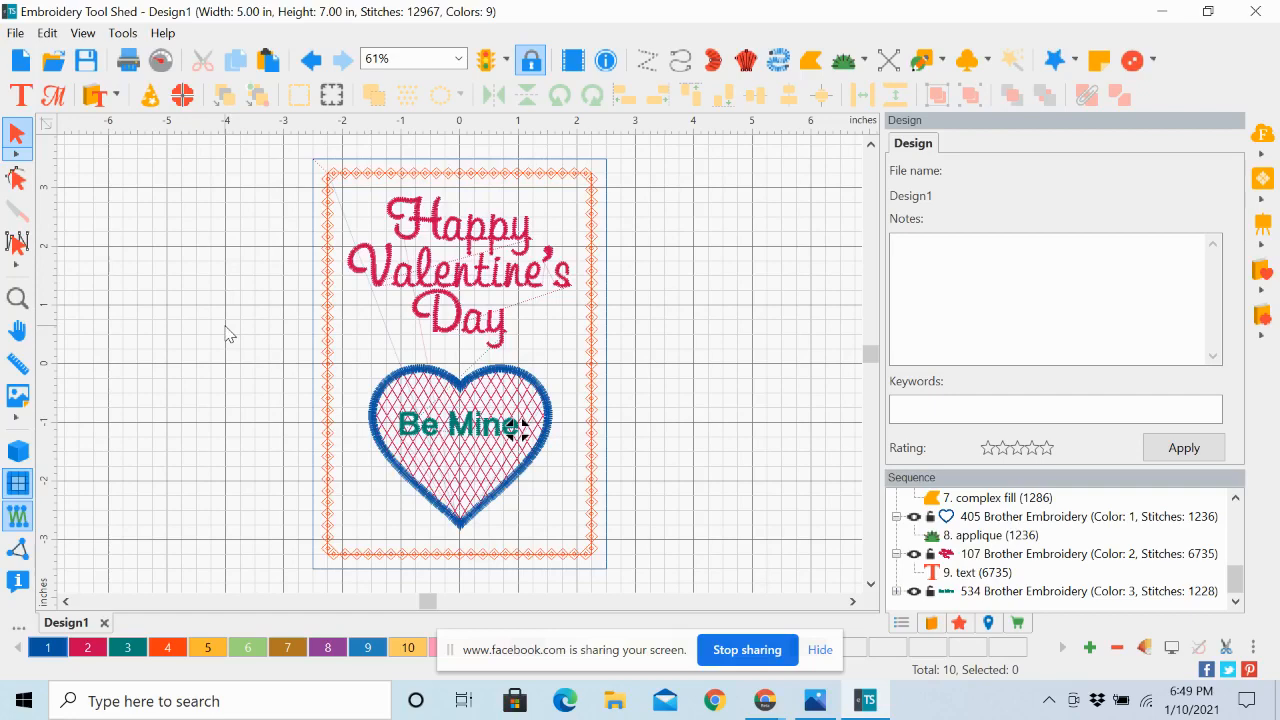
click(14, 35)
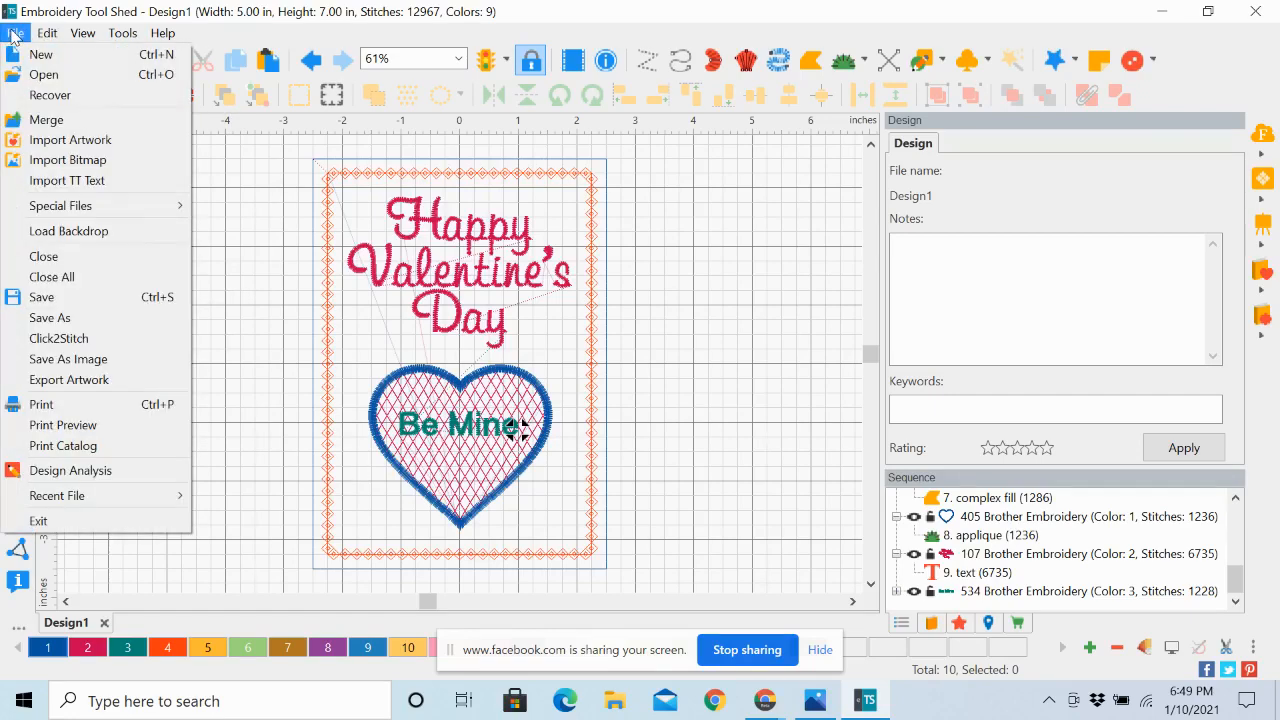
click(68, 318)
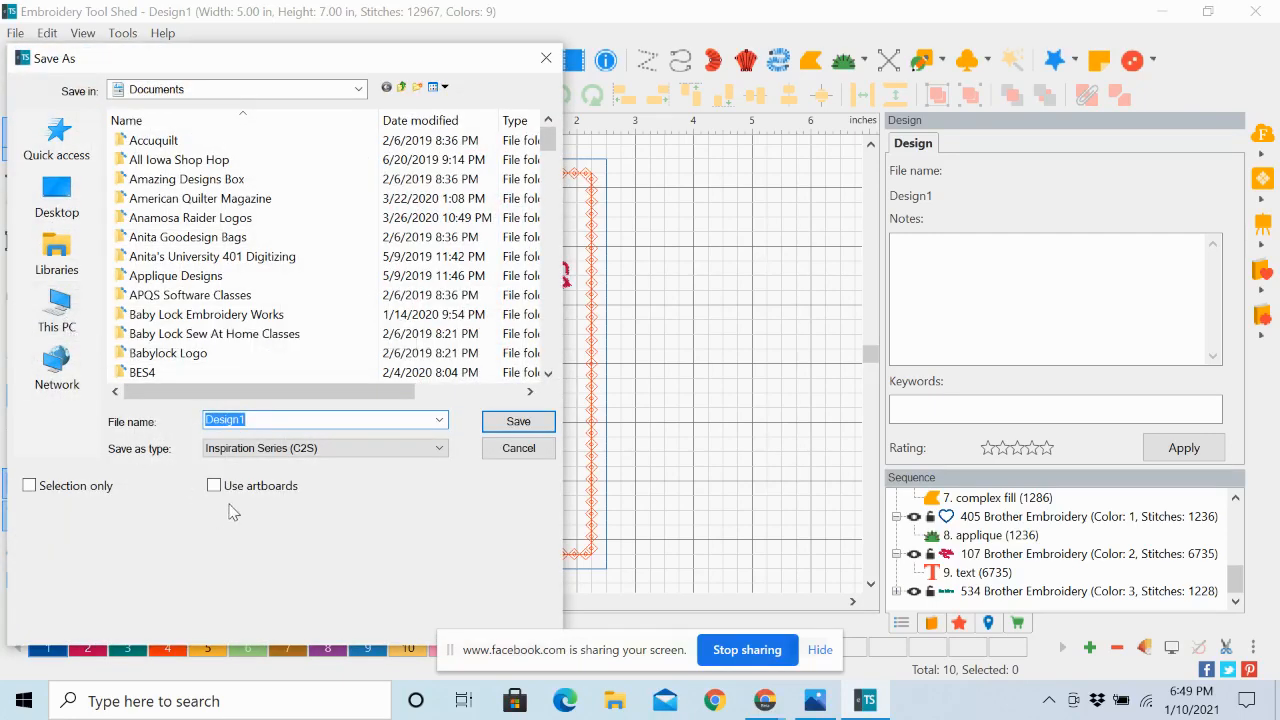
text(Vl)
key(BackSpace)
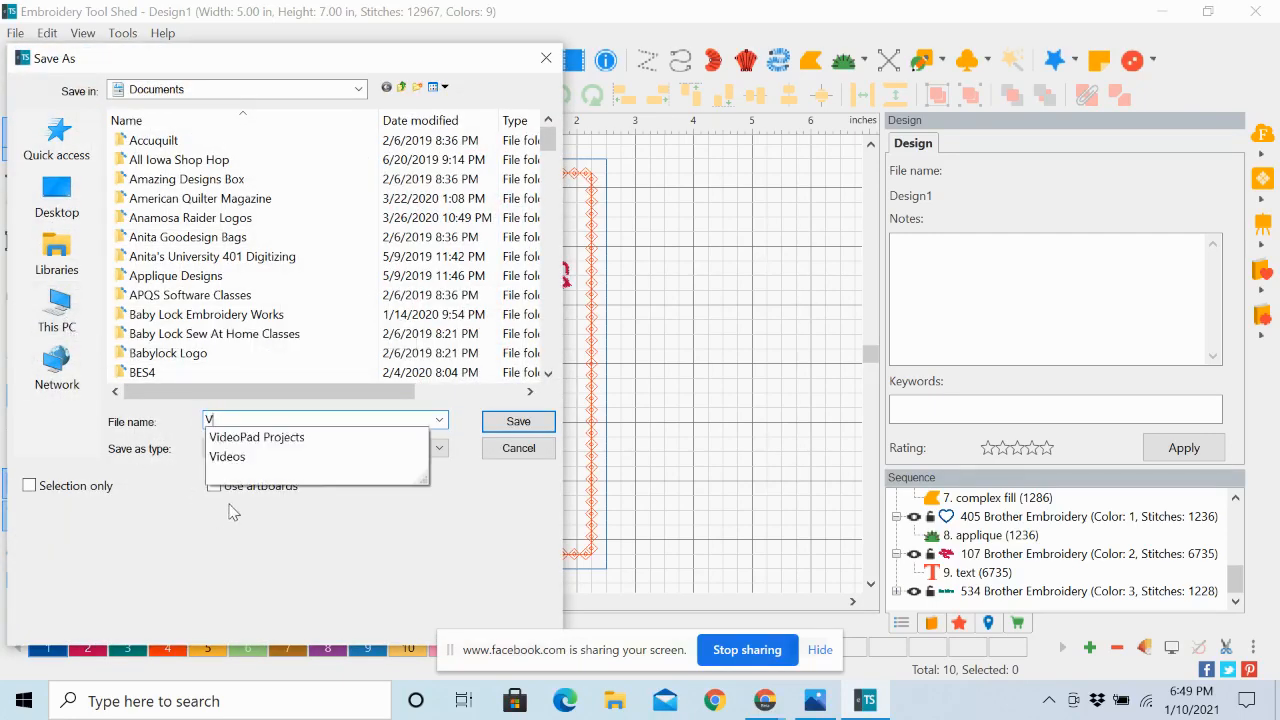
text(alentine Card)
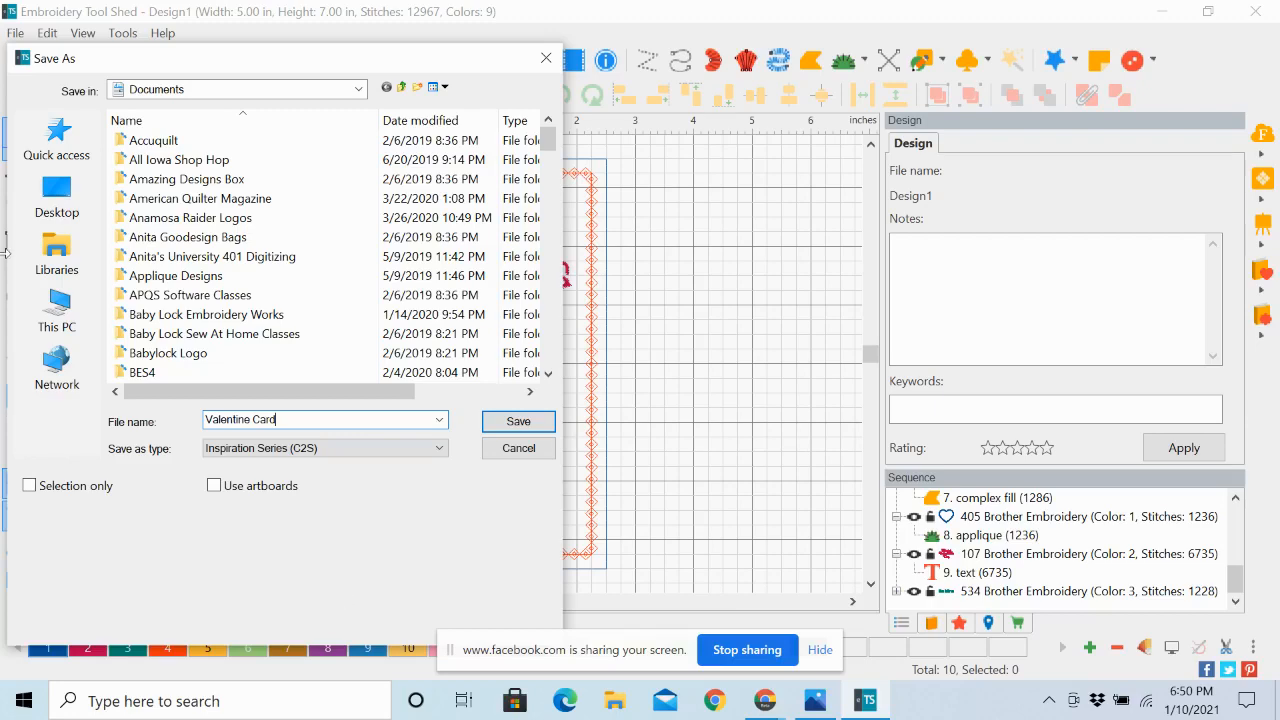
click(57, 193)
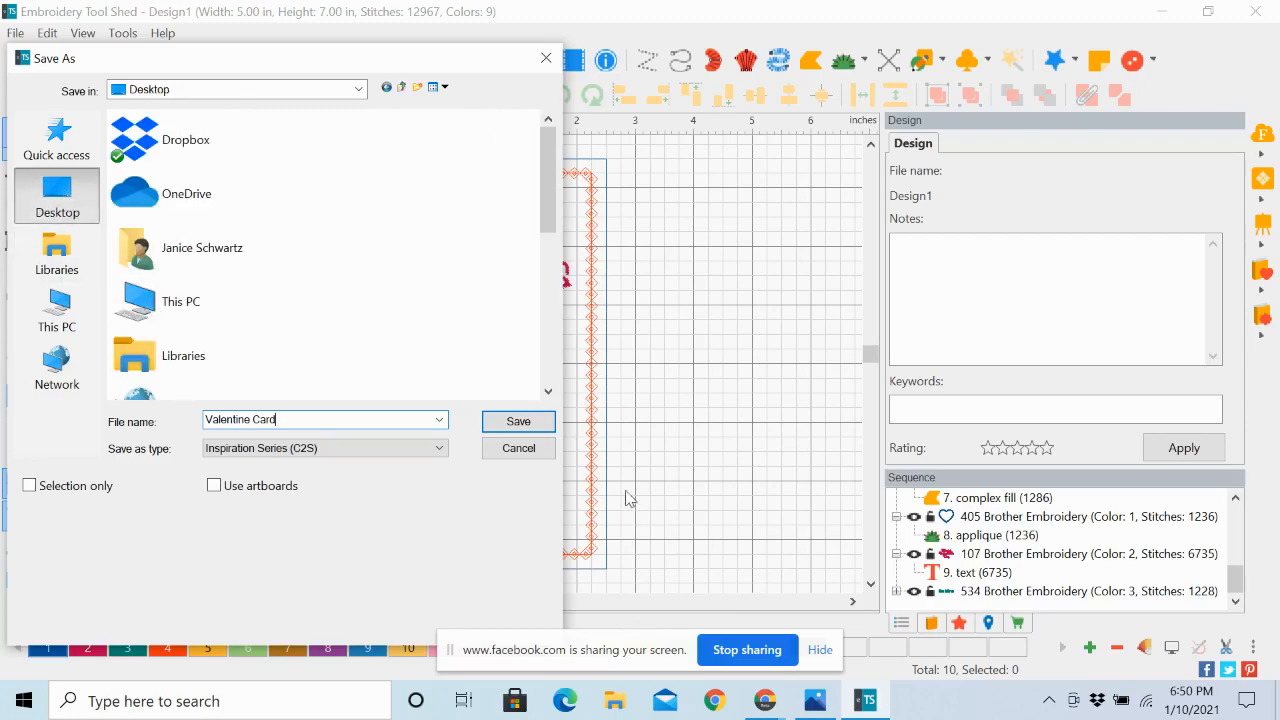
click(518, 421)
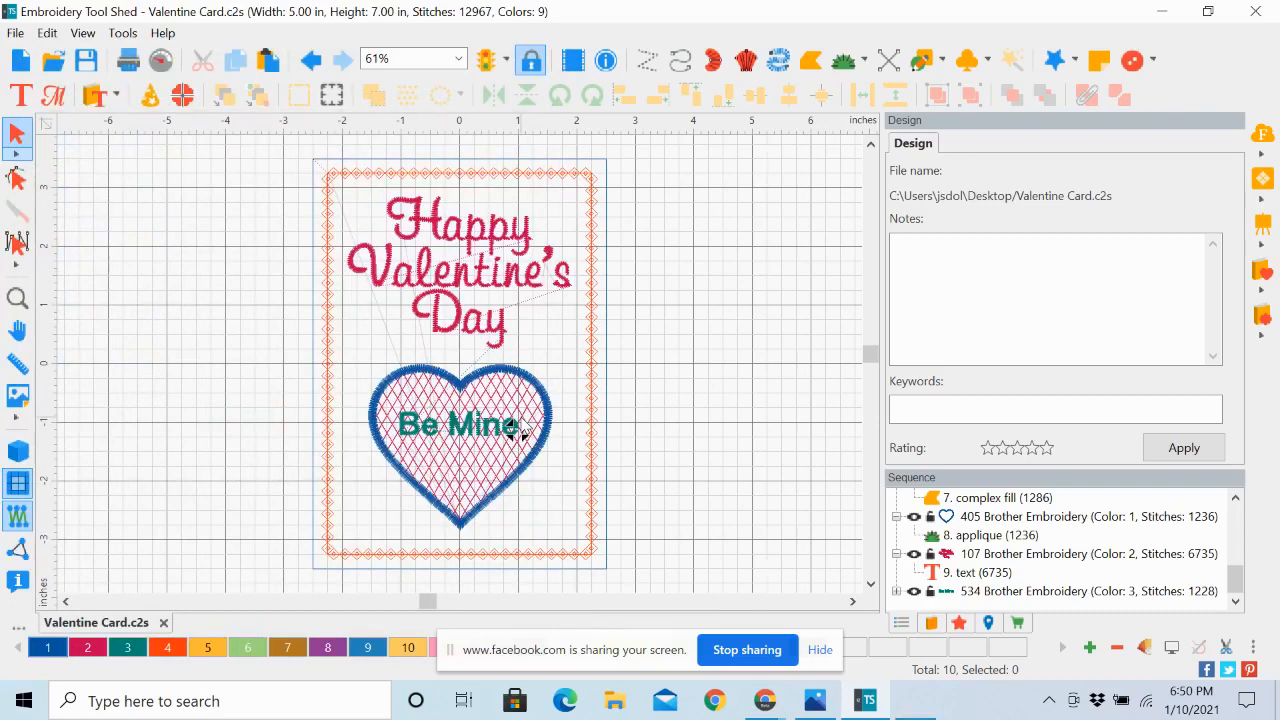
Save a stitch-file copy of Valentine Card to the Desktop as Baby Lock/Brother/Bernina (PES v9)
click(15, 34)
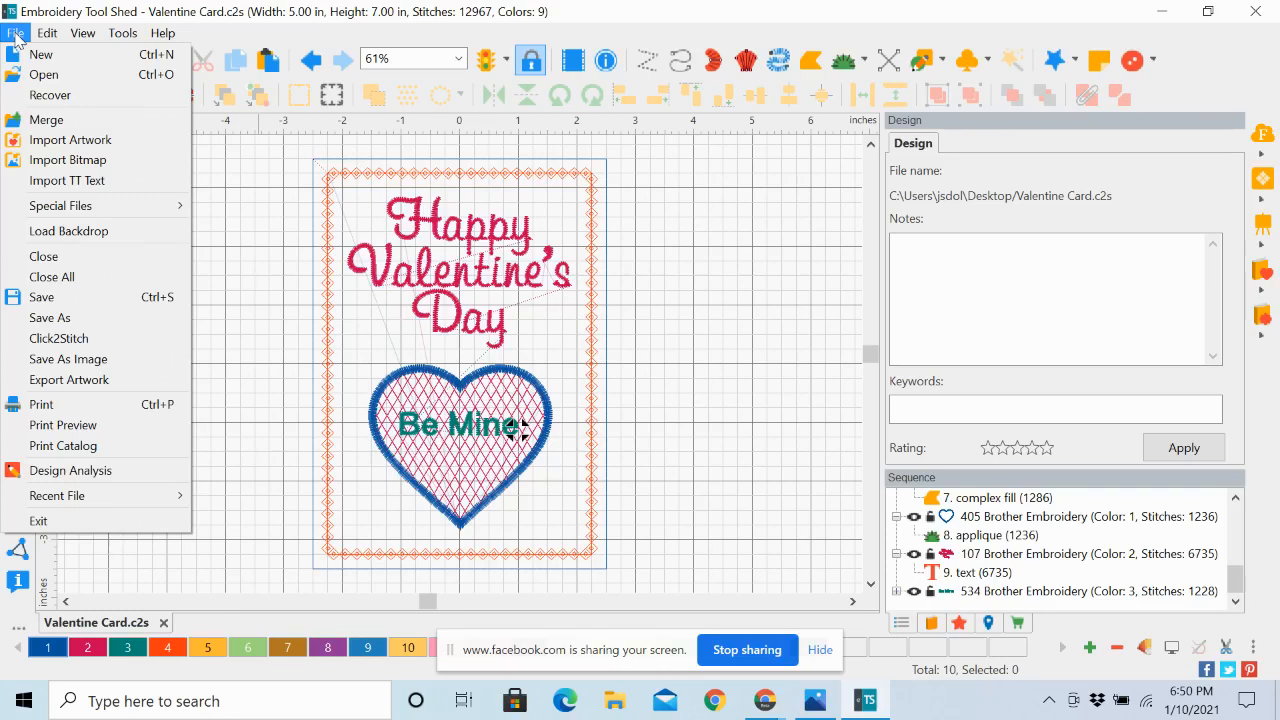
click(60, 317)
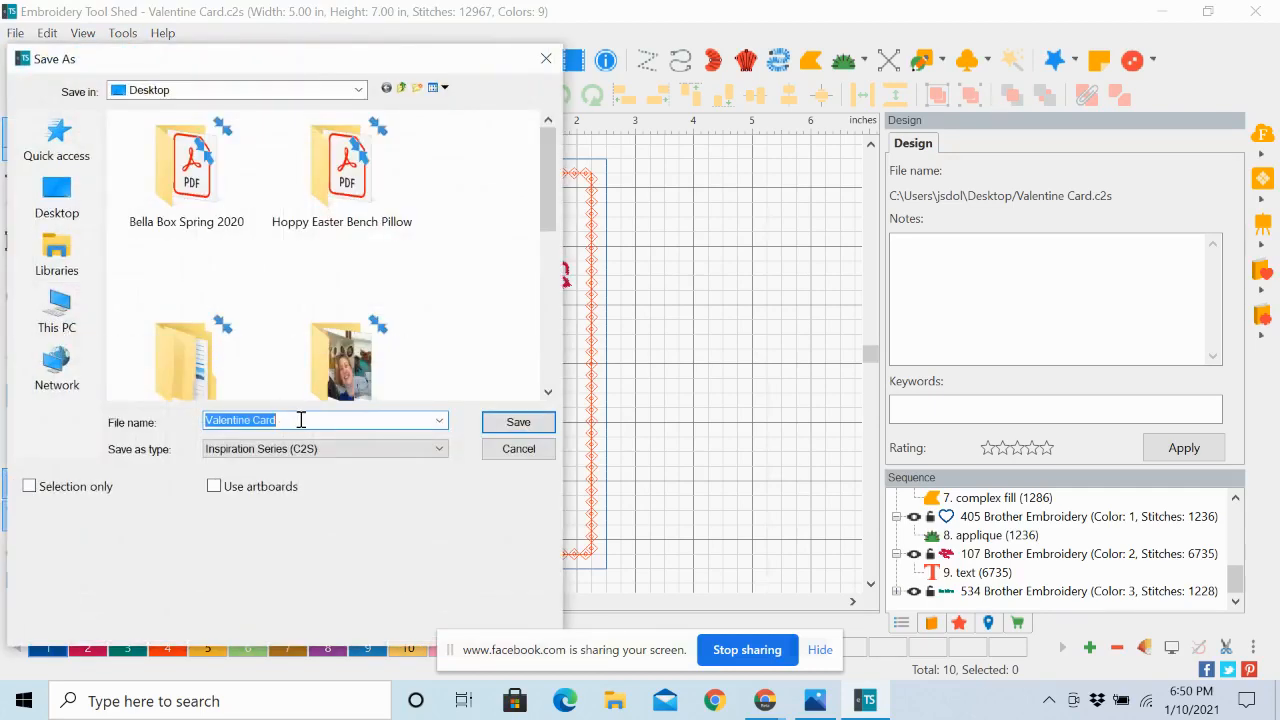
click(442, 452)
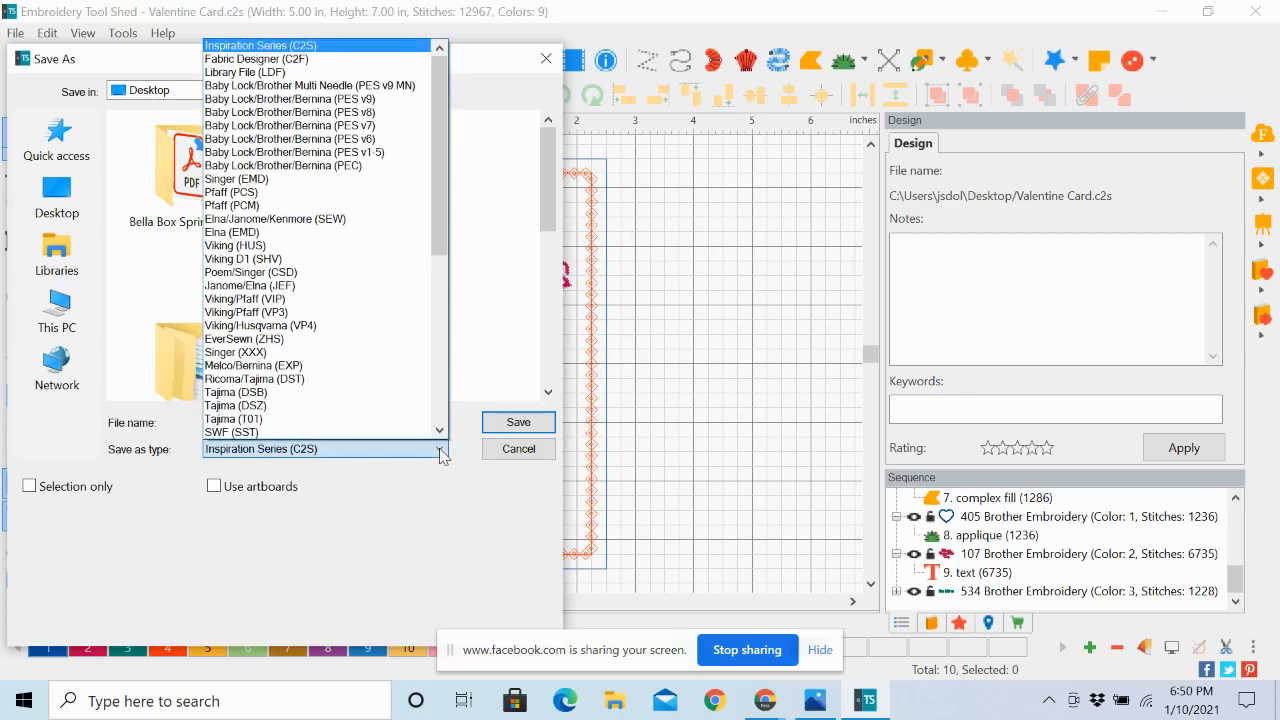
click(340, 103)
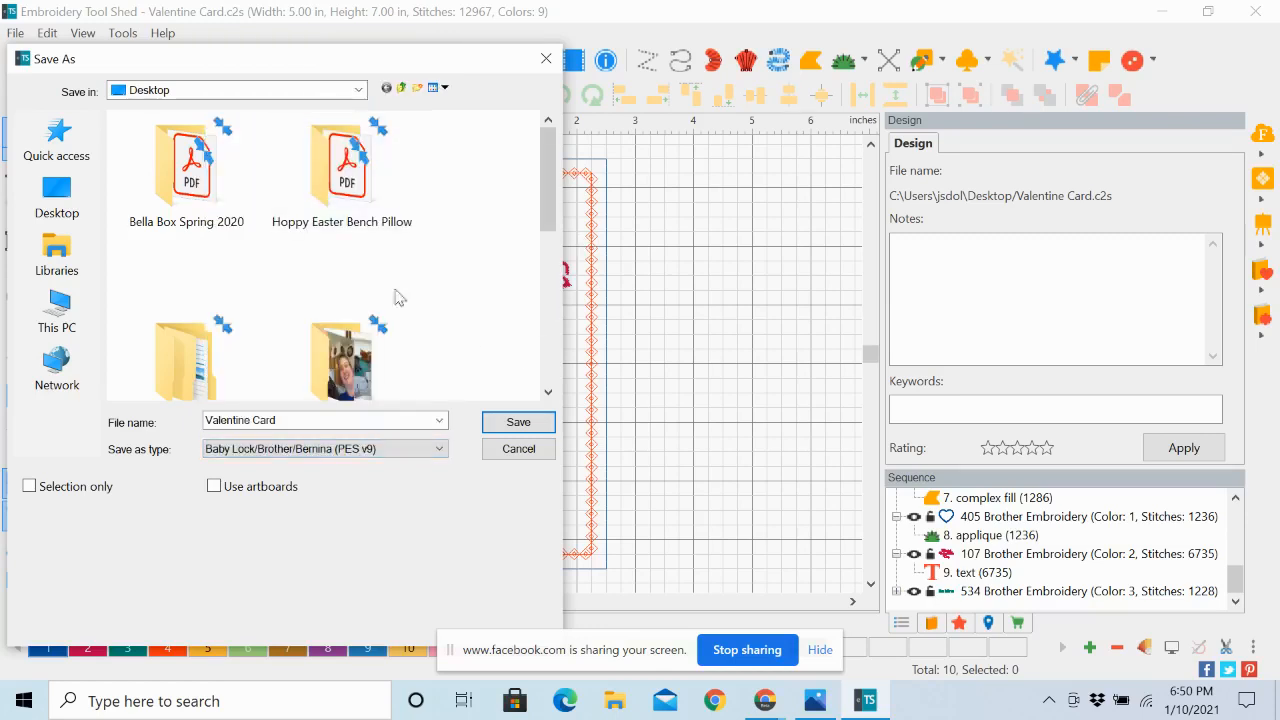
click(519, 423)
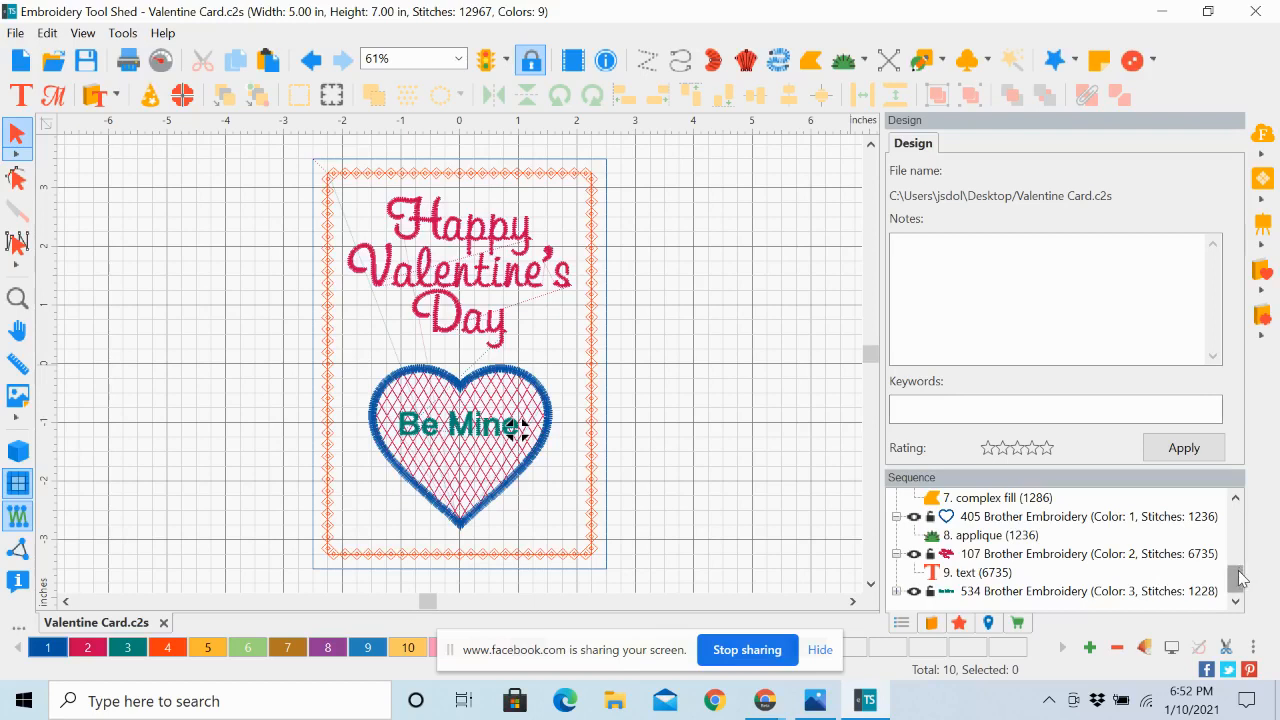
Examine the first three run outlines of the card from the start of the sequence, selecting their color blocks in stitching order
drag(1240, 578, 1240, 502)
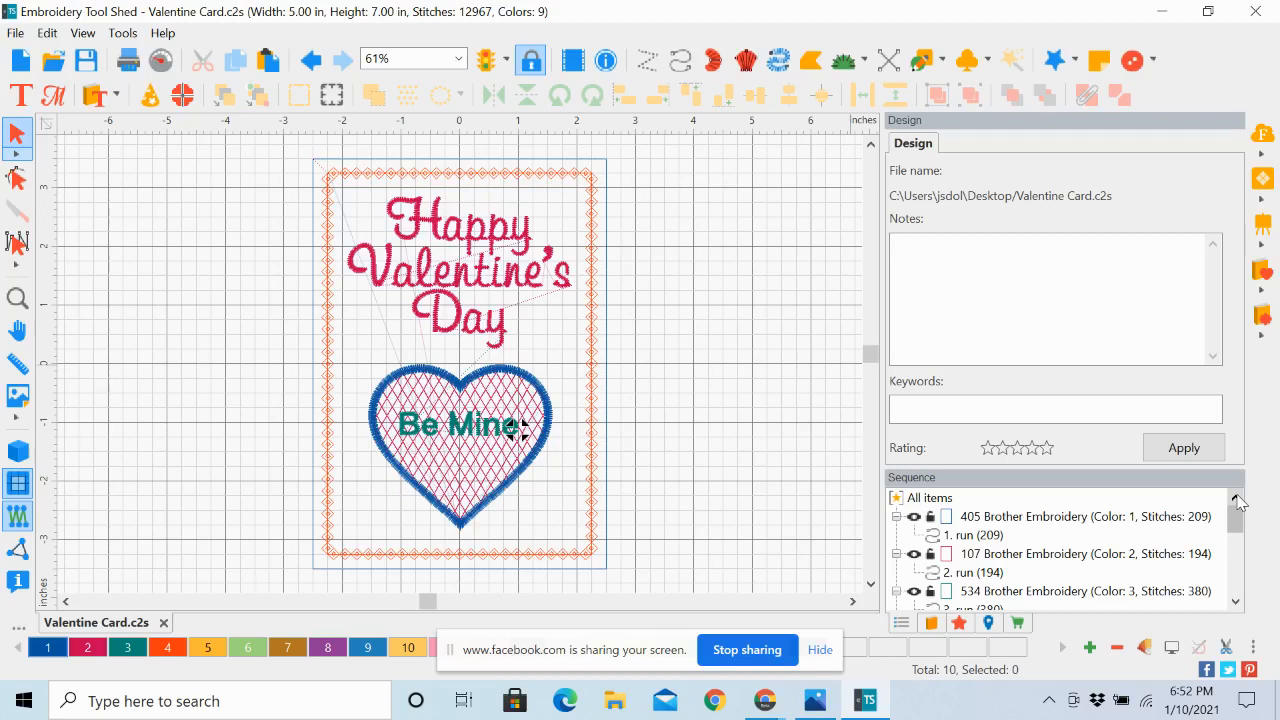
click(1040, 518)
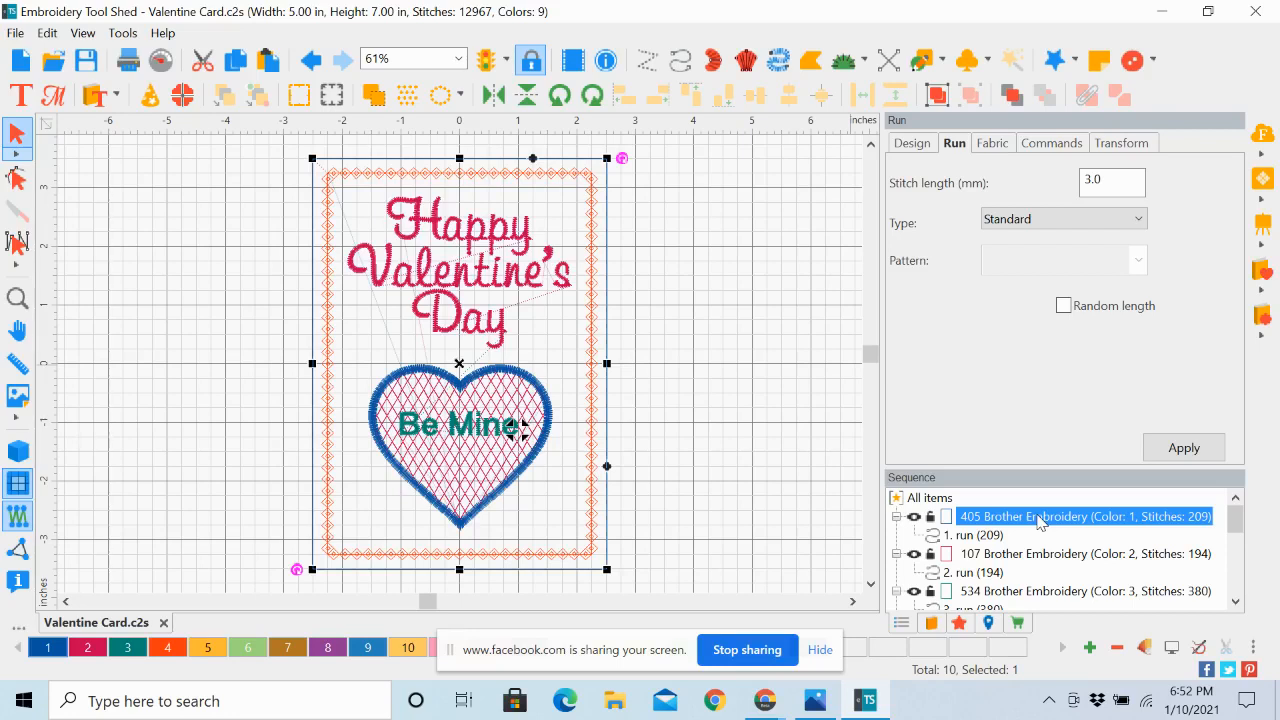
click(1034, 563)
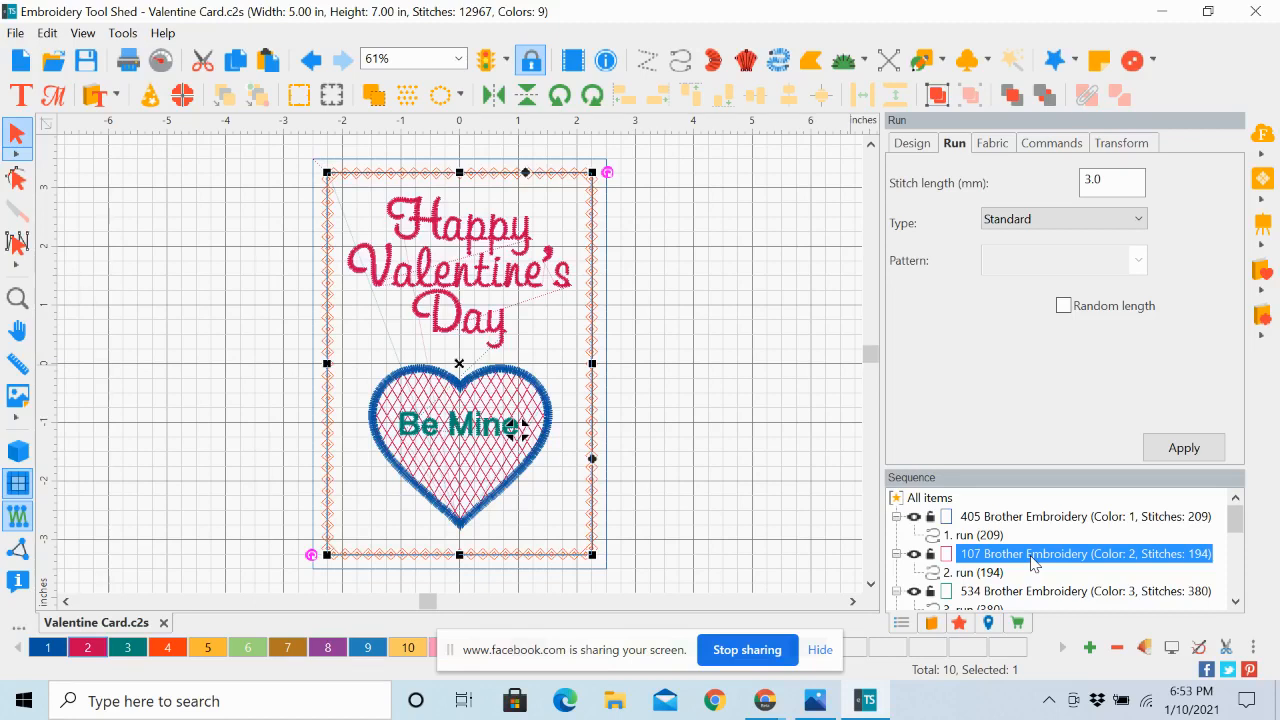
click(1034, 592)
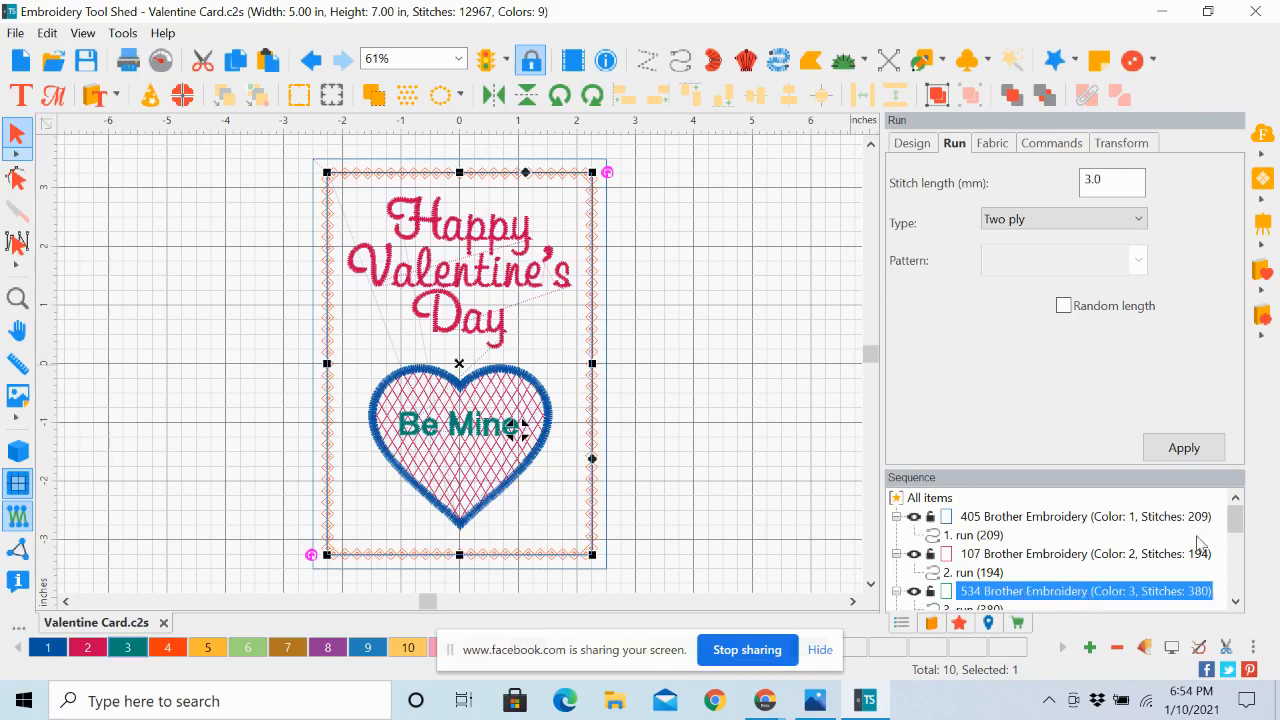
Collapse the first 405 color block in the sequence and reselect it
drag(1234, 518, 1238, 516)
click(1020, 517)
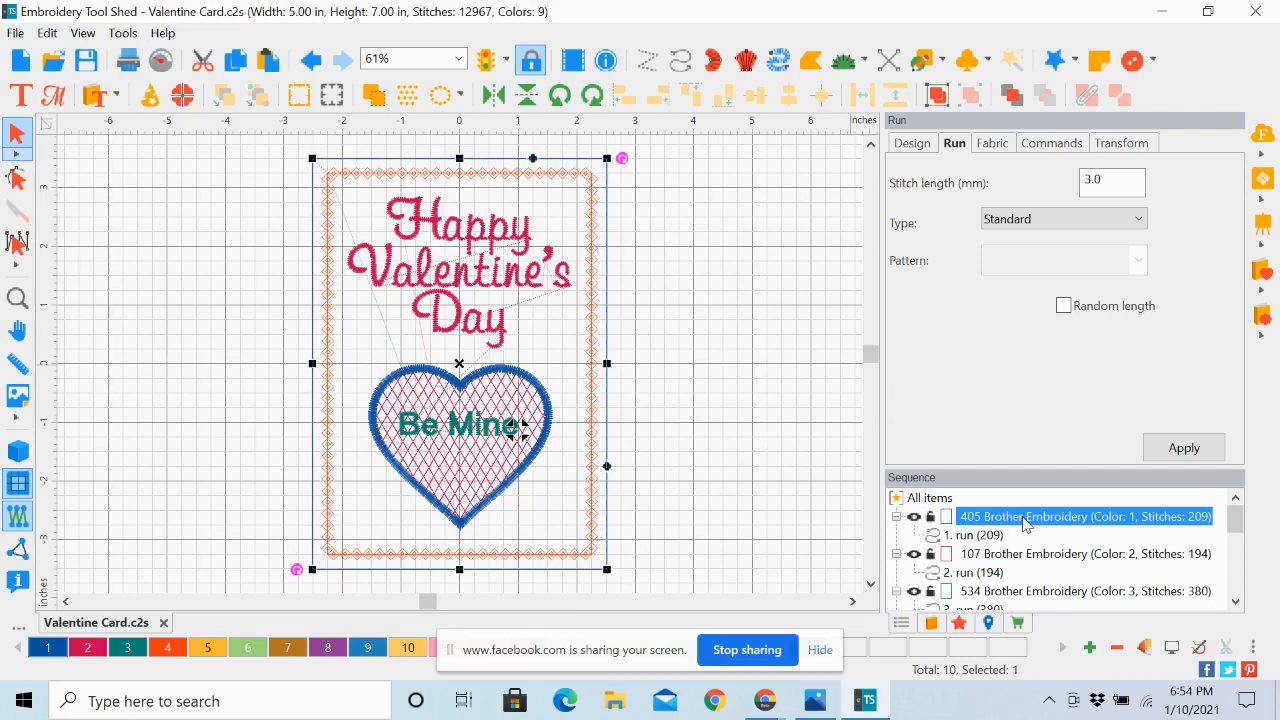
double_click(1023, 522)
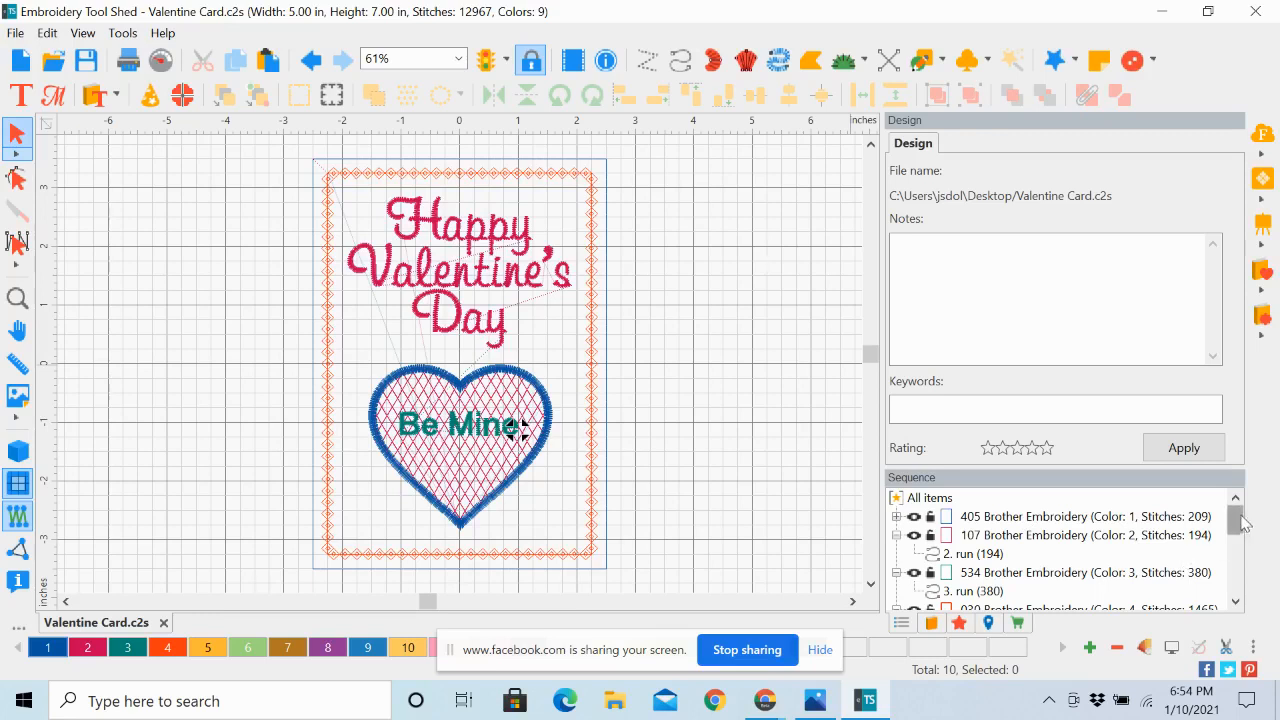
mouse_move(1237, 522)
mouse_down()
mouse_move(1240, 575)
mouse_move(1238, 505)
mouse_up()
click(1027, 520)
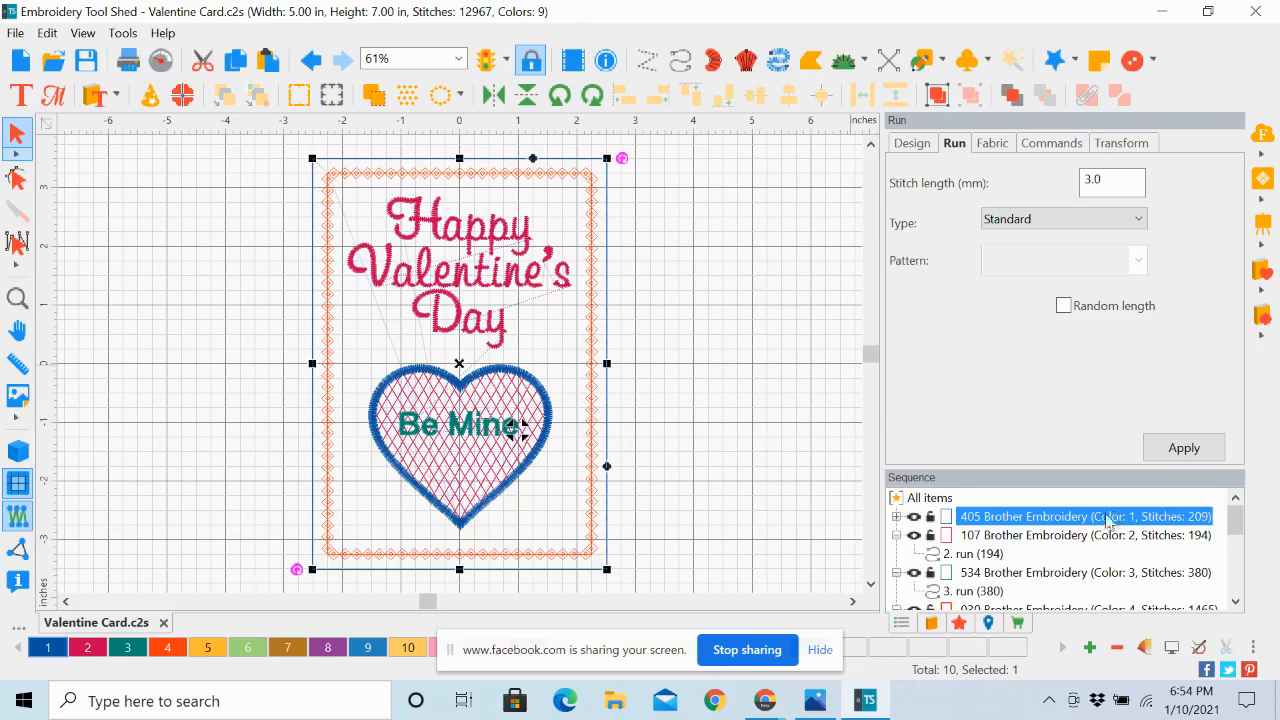
Look through the commands available for the first 405 color block without applying any
right_click(1006, 521)
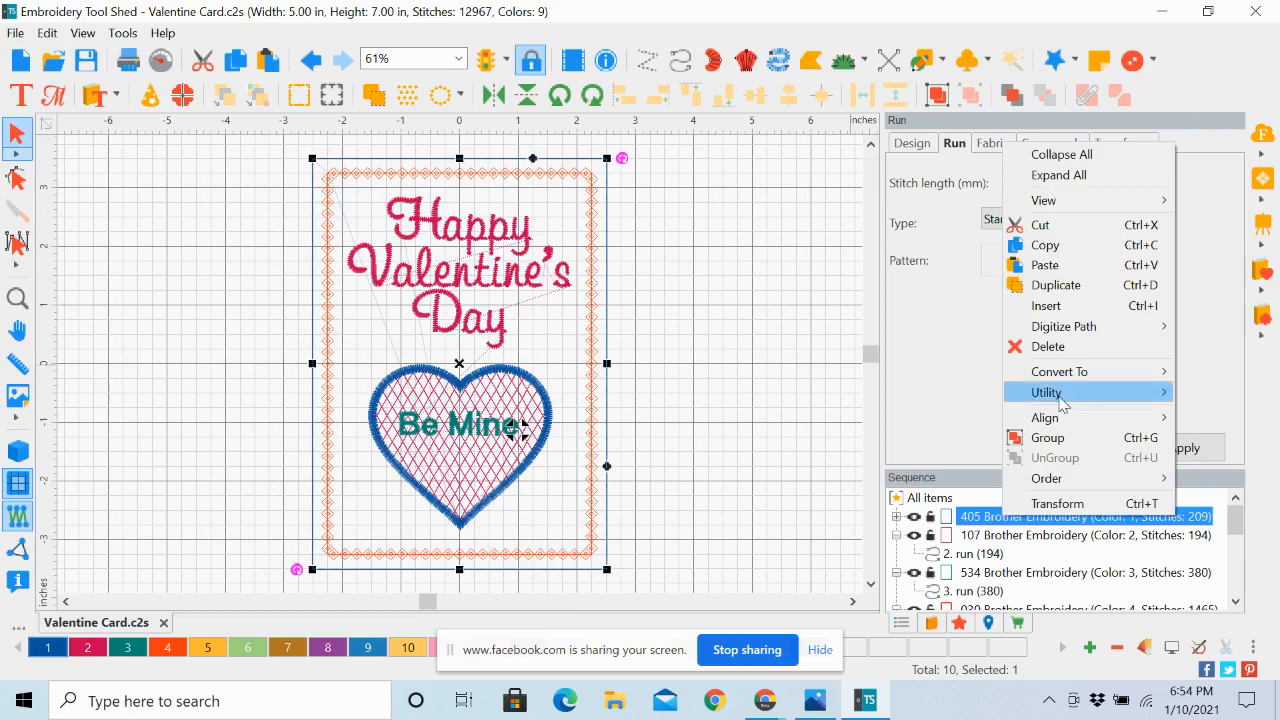
click(1045, 542)
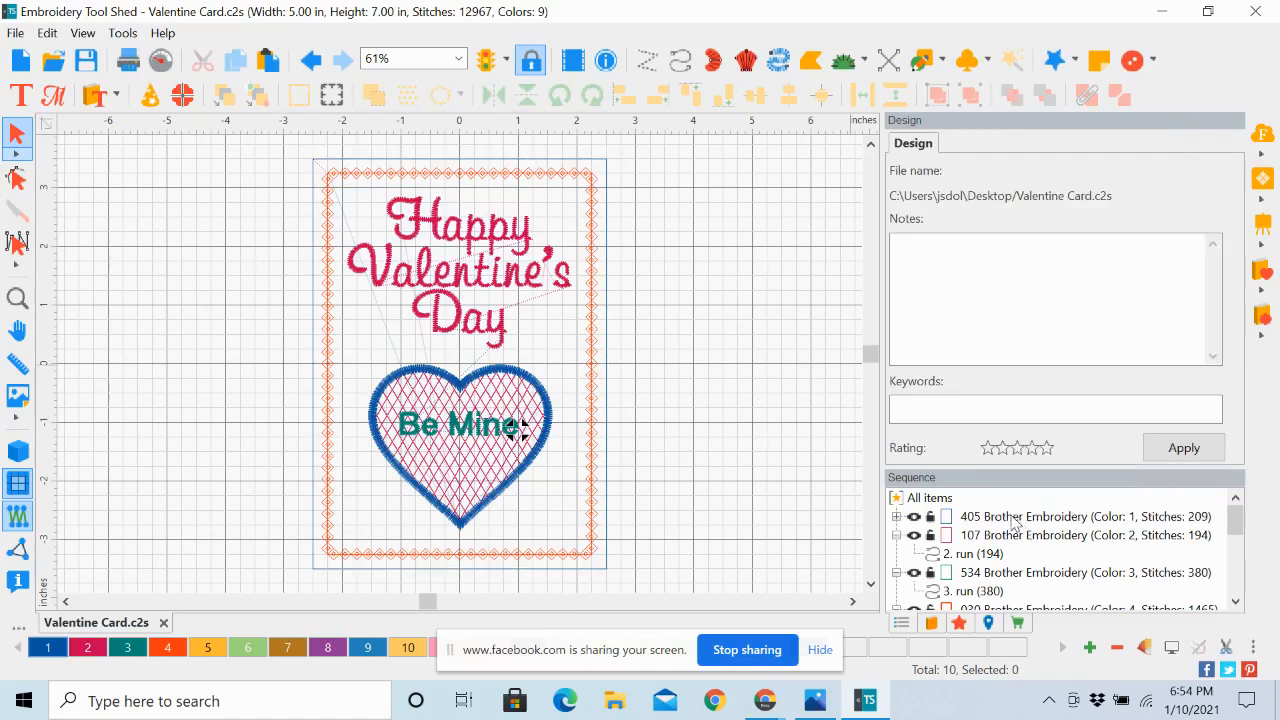
click(1015, 518)
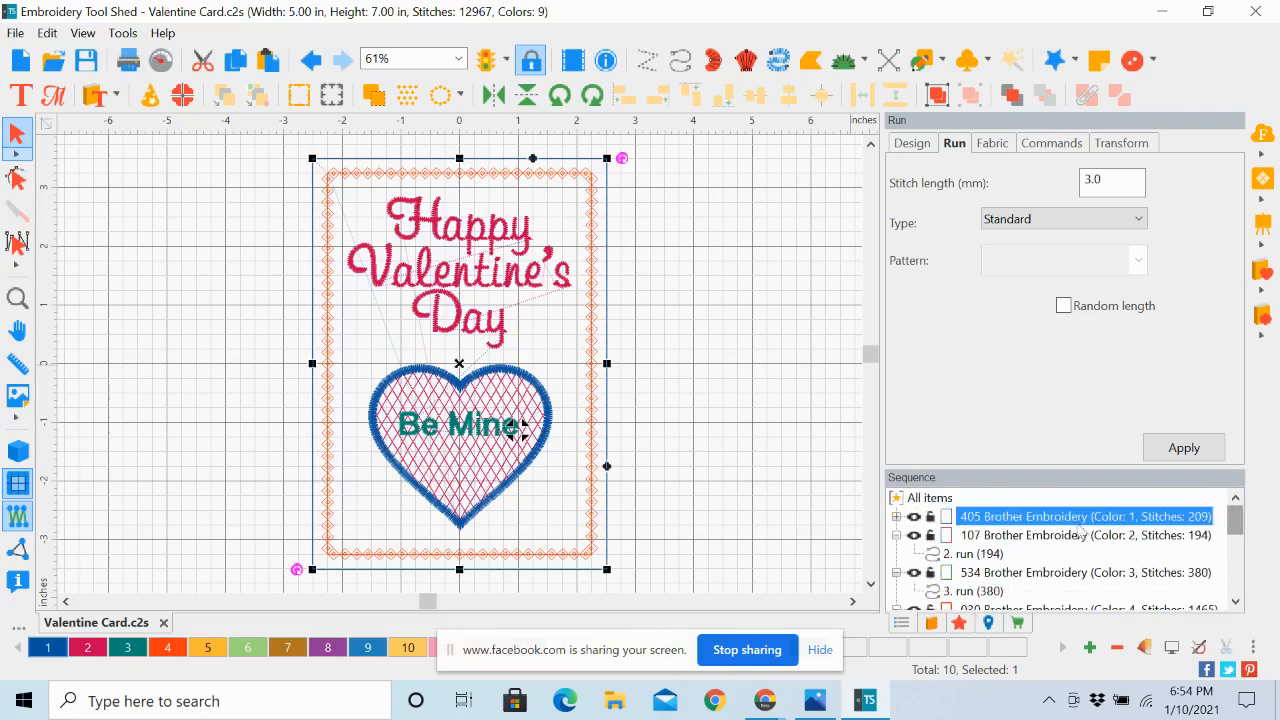
right_click(1050, 517)
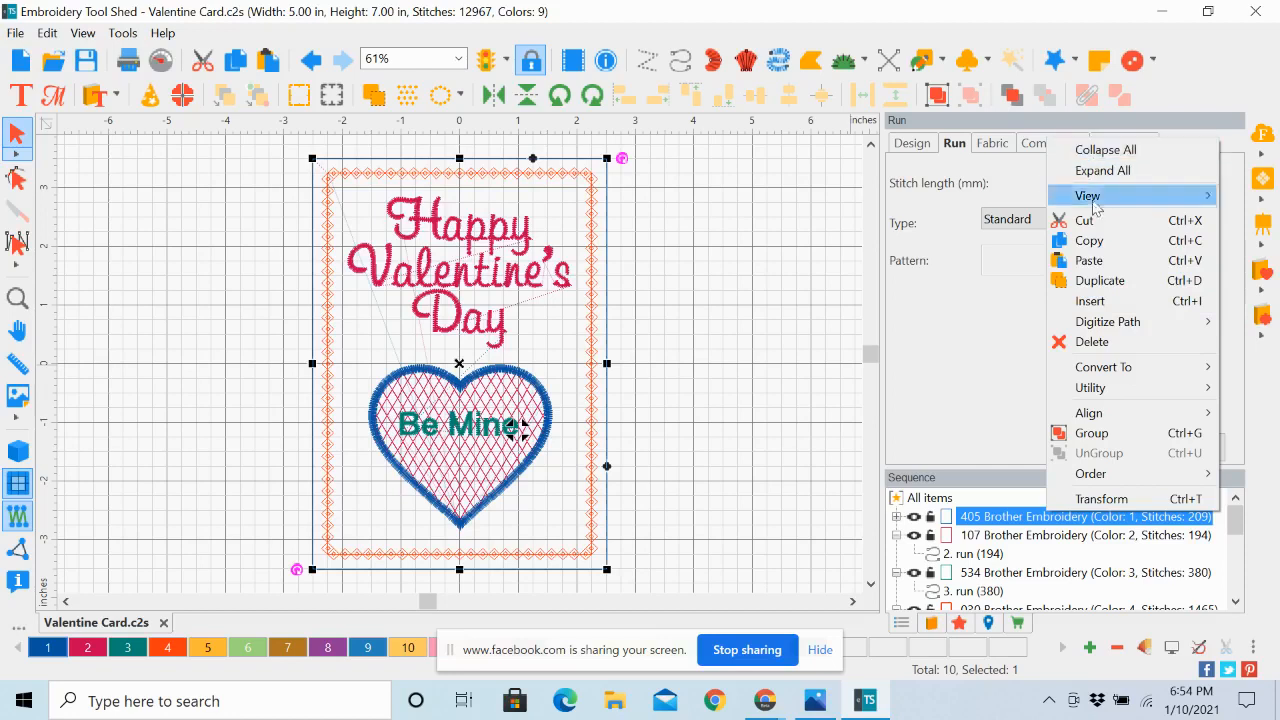
click(1088, 557)
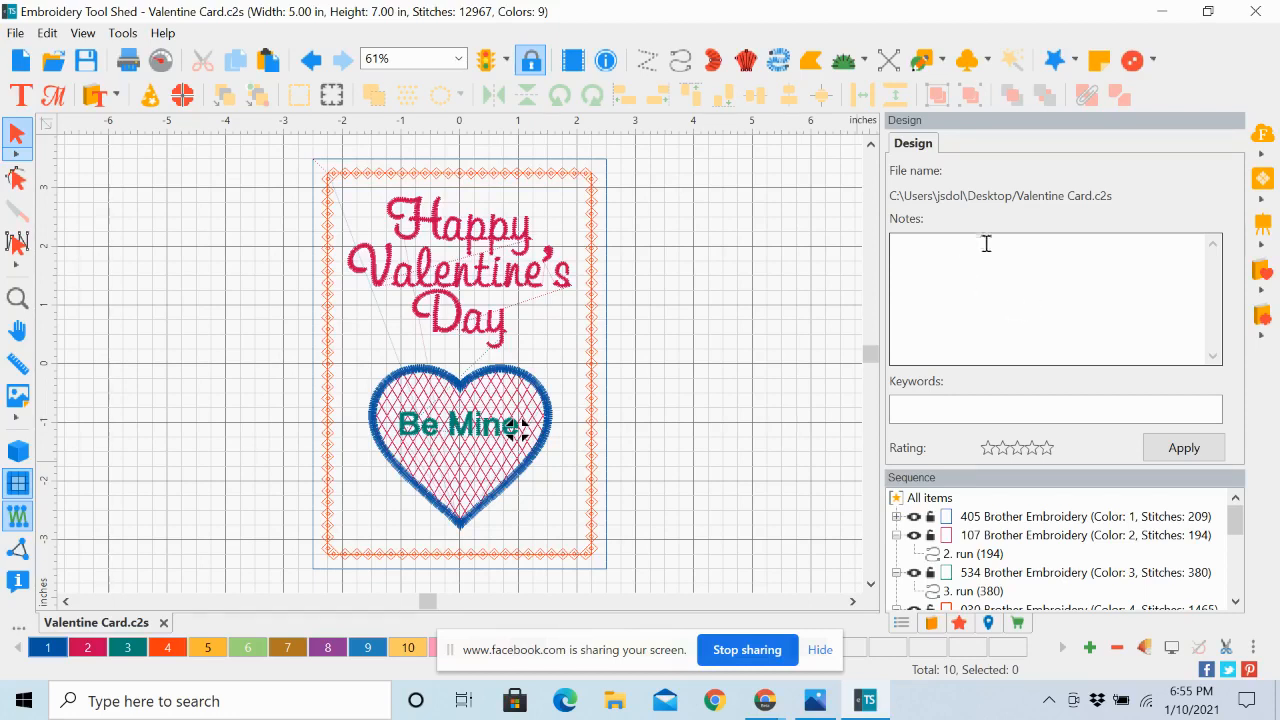
click(993, 518)
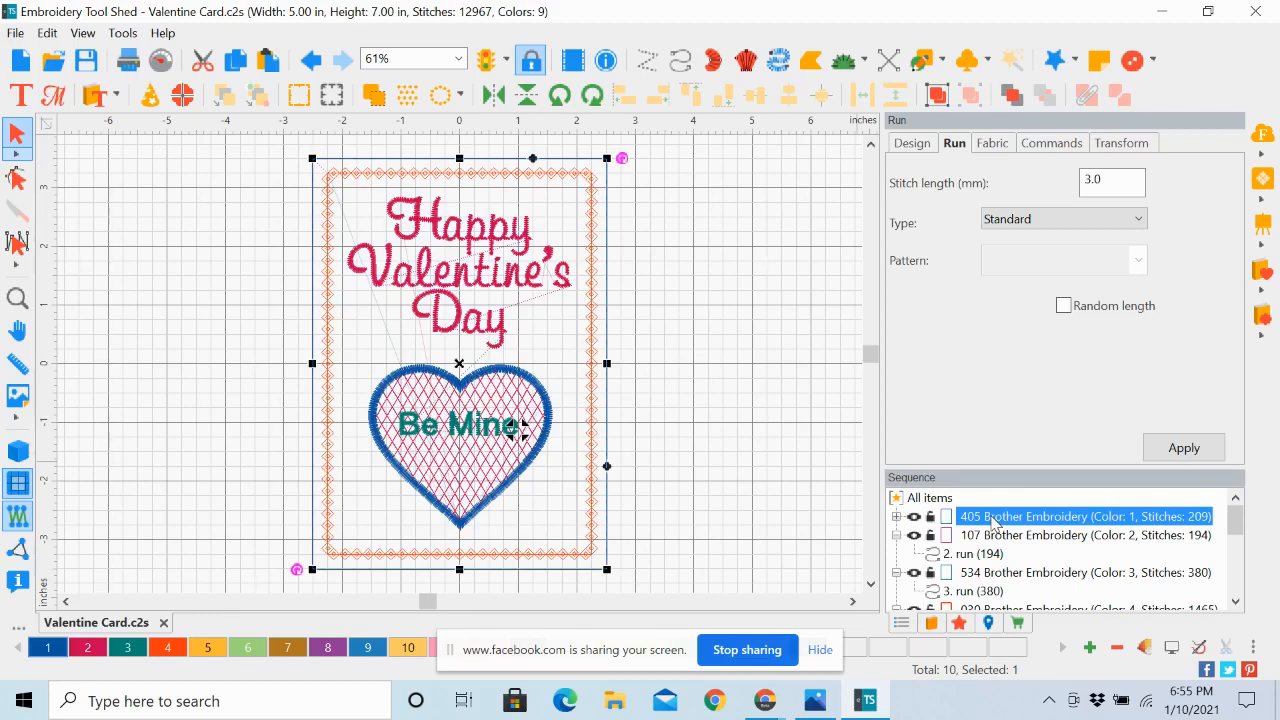
click(737, 335)
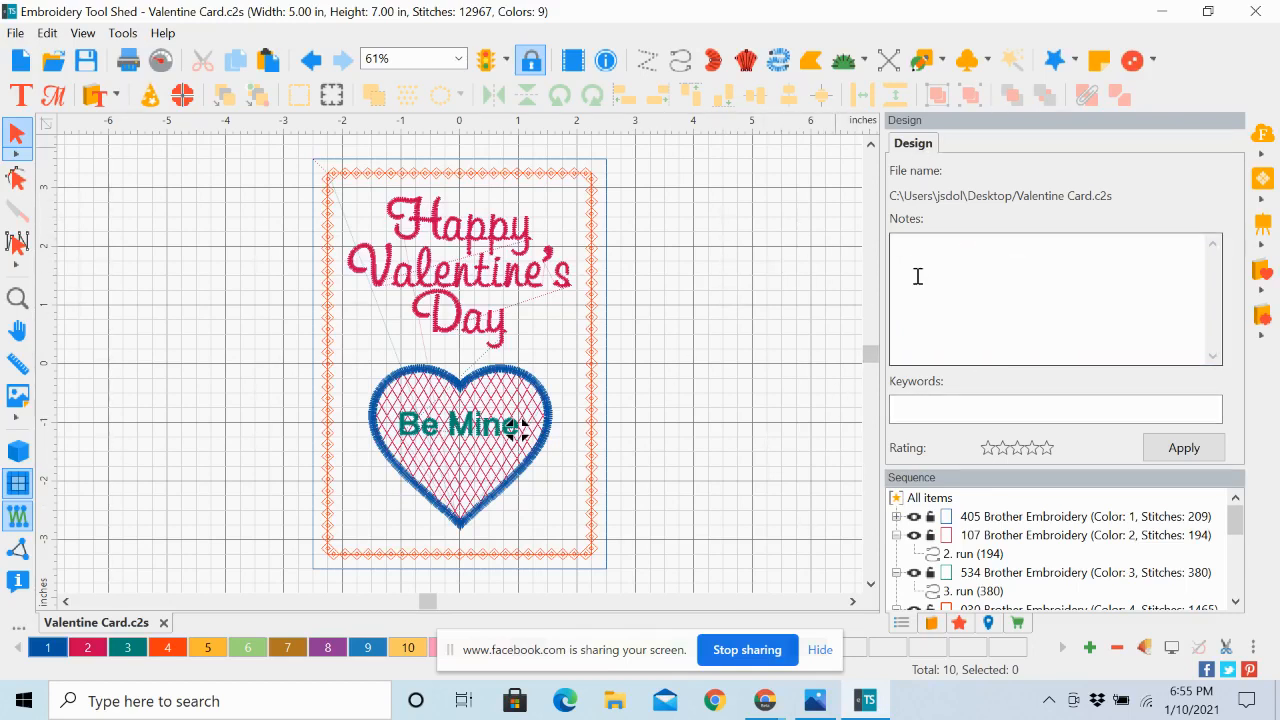
click(902, 241)
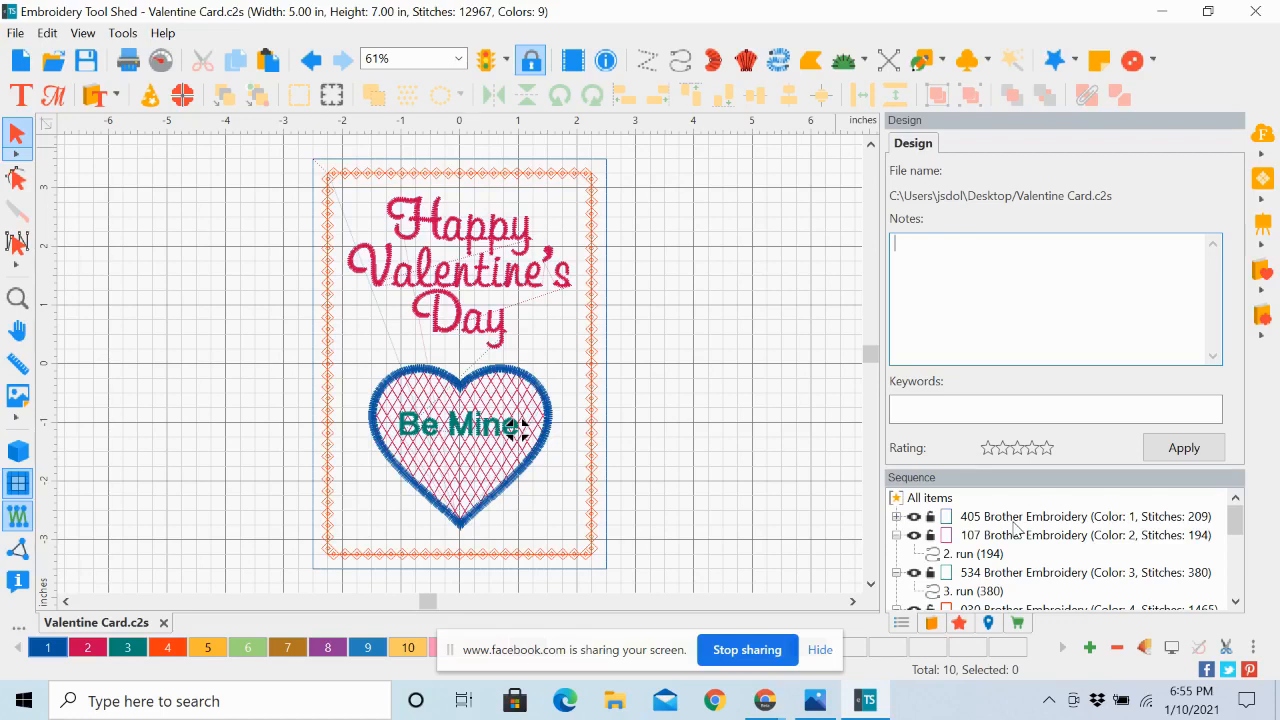
click(1016, 517)
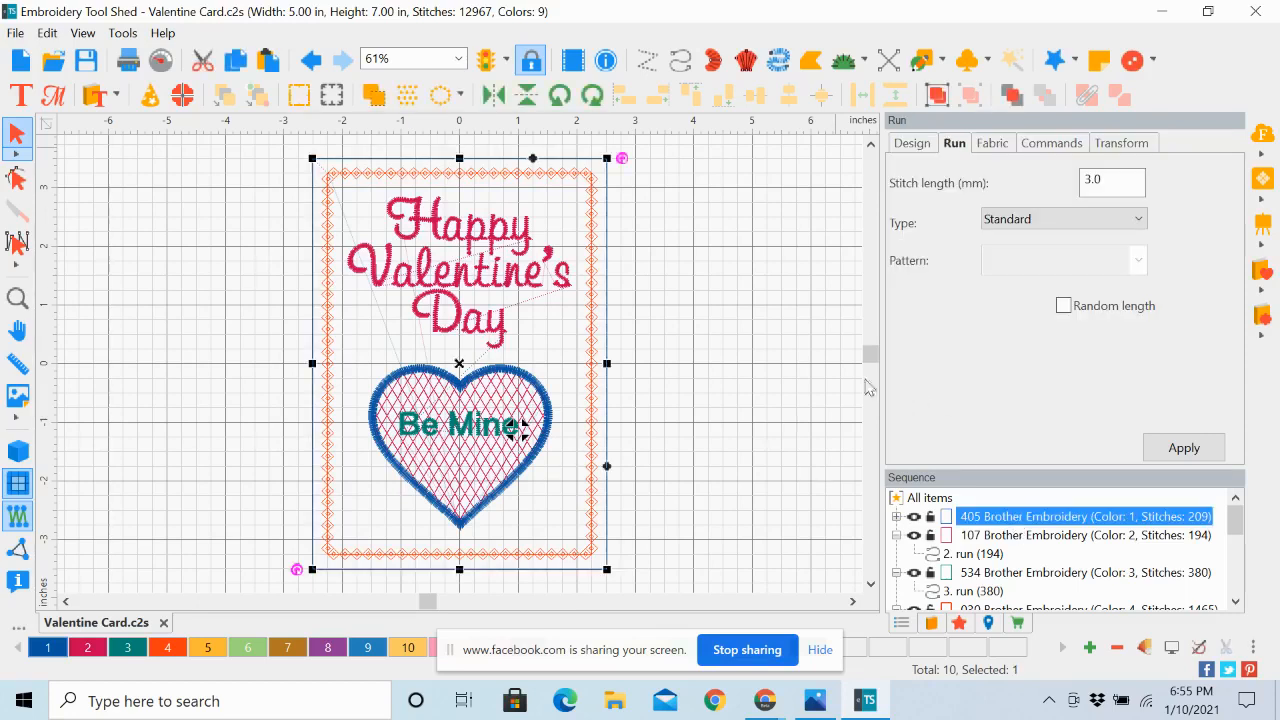
click(783, 342)
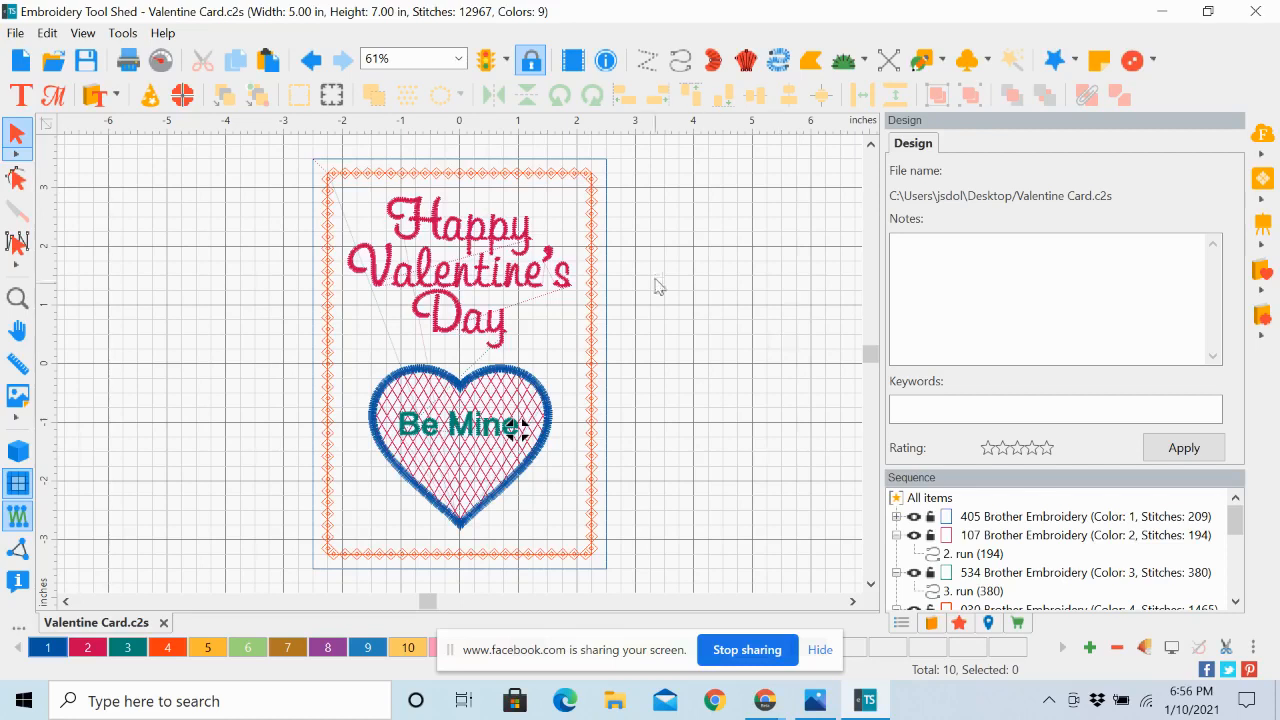
click(914, 257)
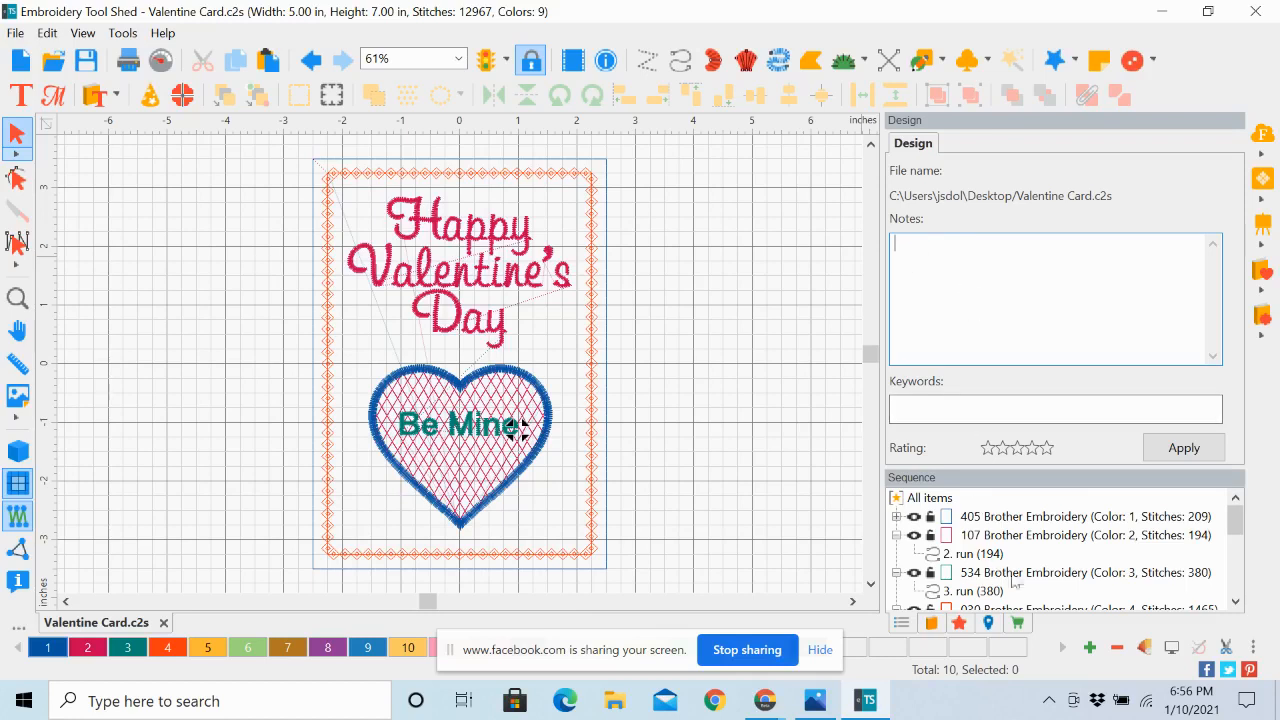
Examine the motif border, the heart's run outline and its 107 fill block, selecting their color blocks in stitching order
scroll(1207, 588, down, 2)
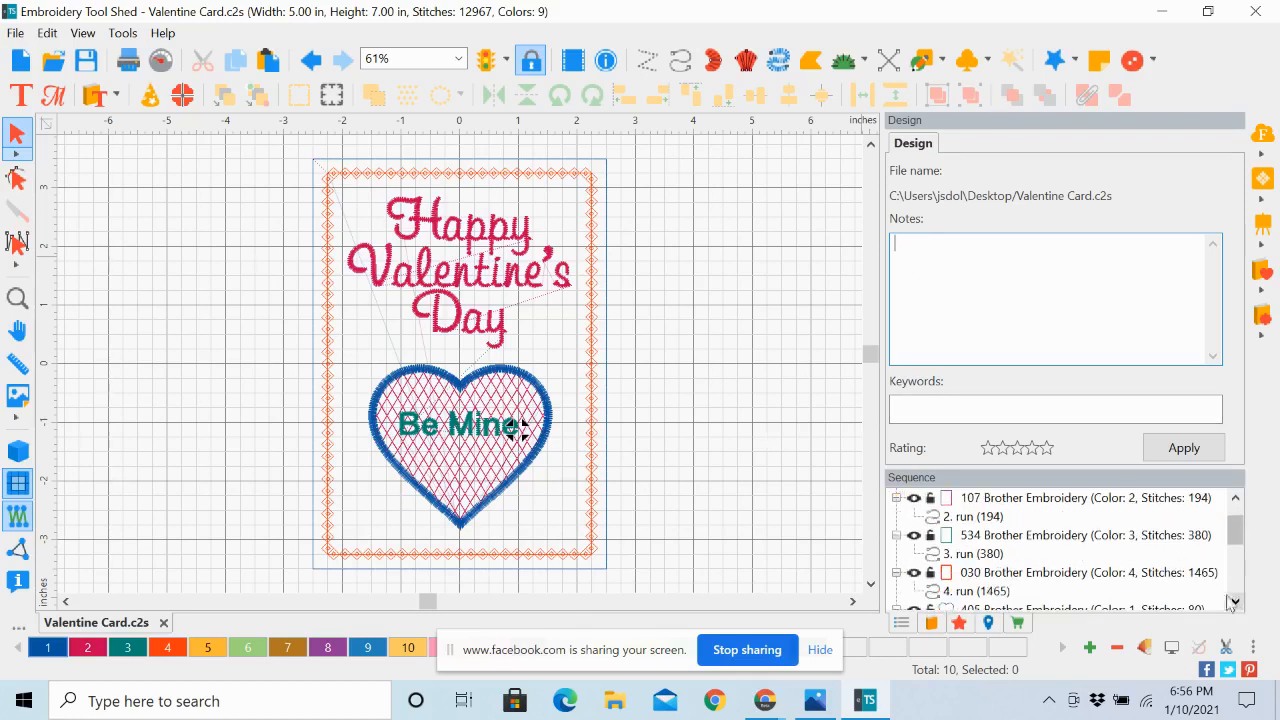
click(1017, 578)
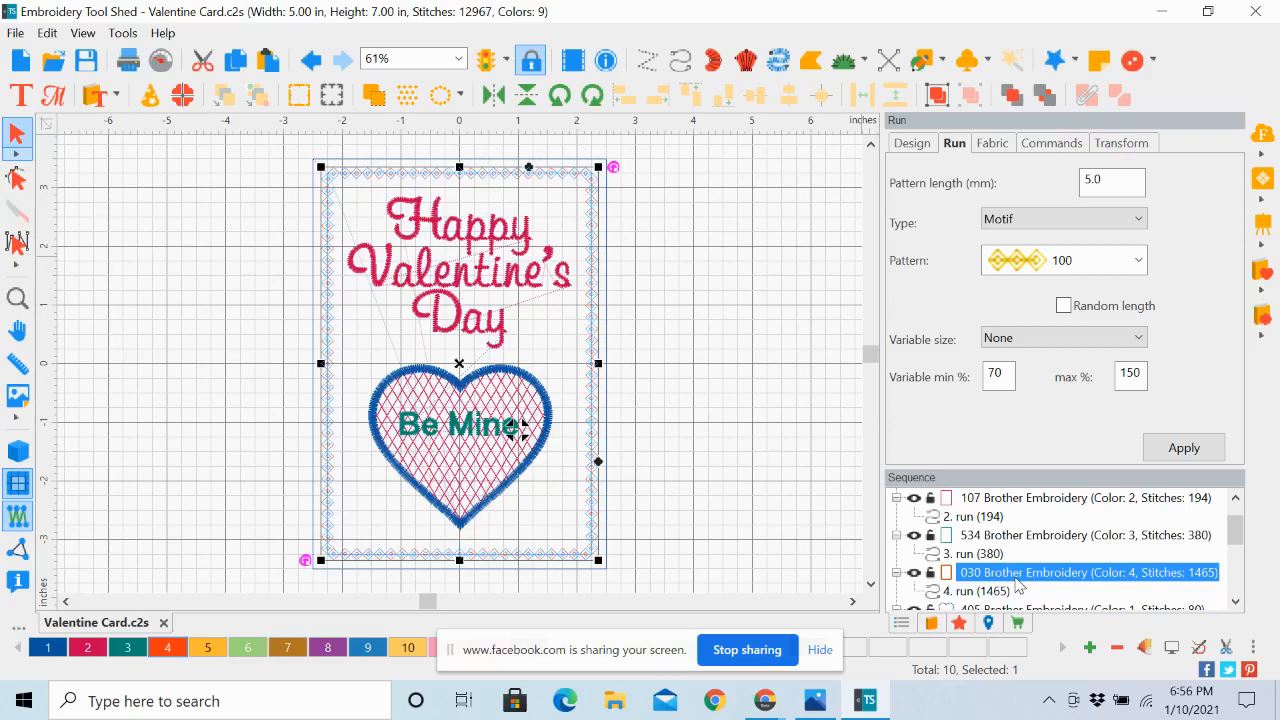
click(1236, 603)
scroll(1236, 603, down, 1)
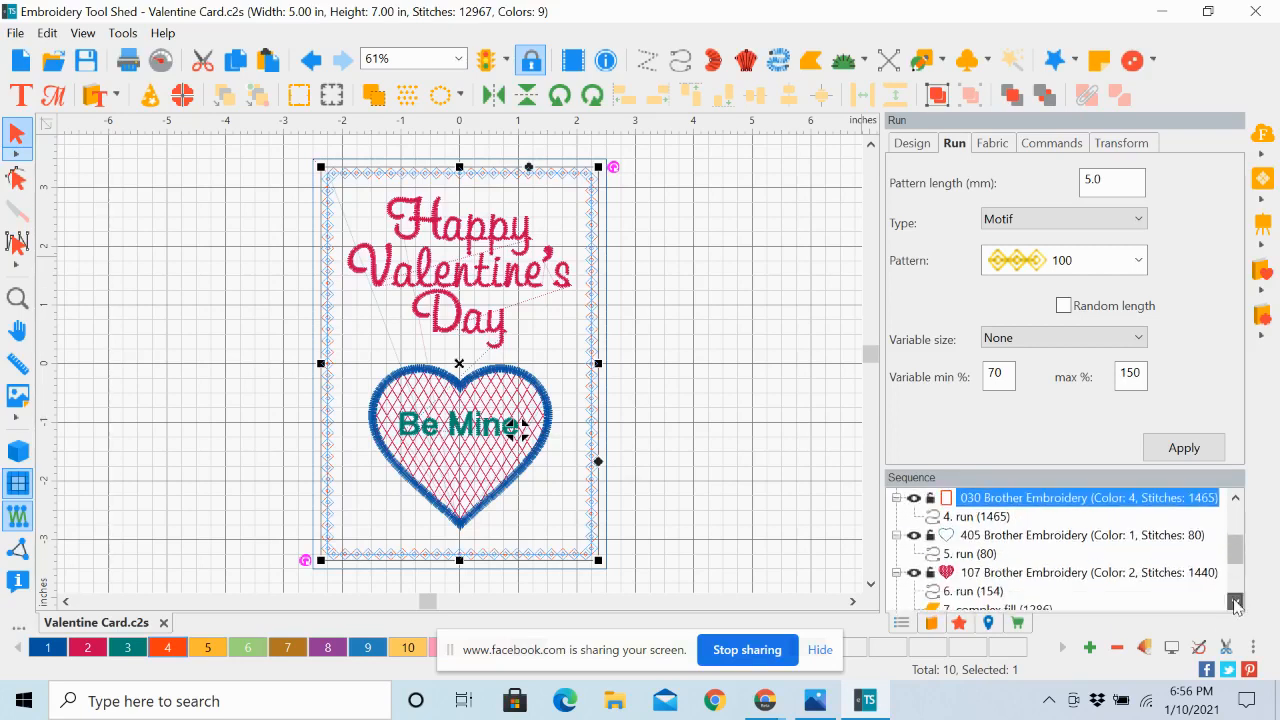
click(1017, 537)
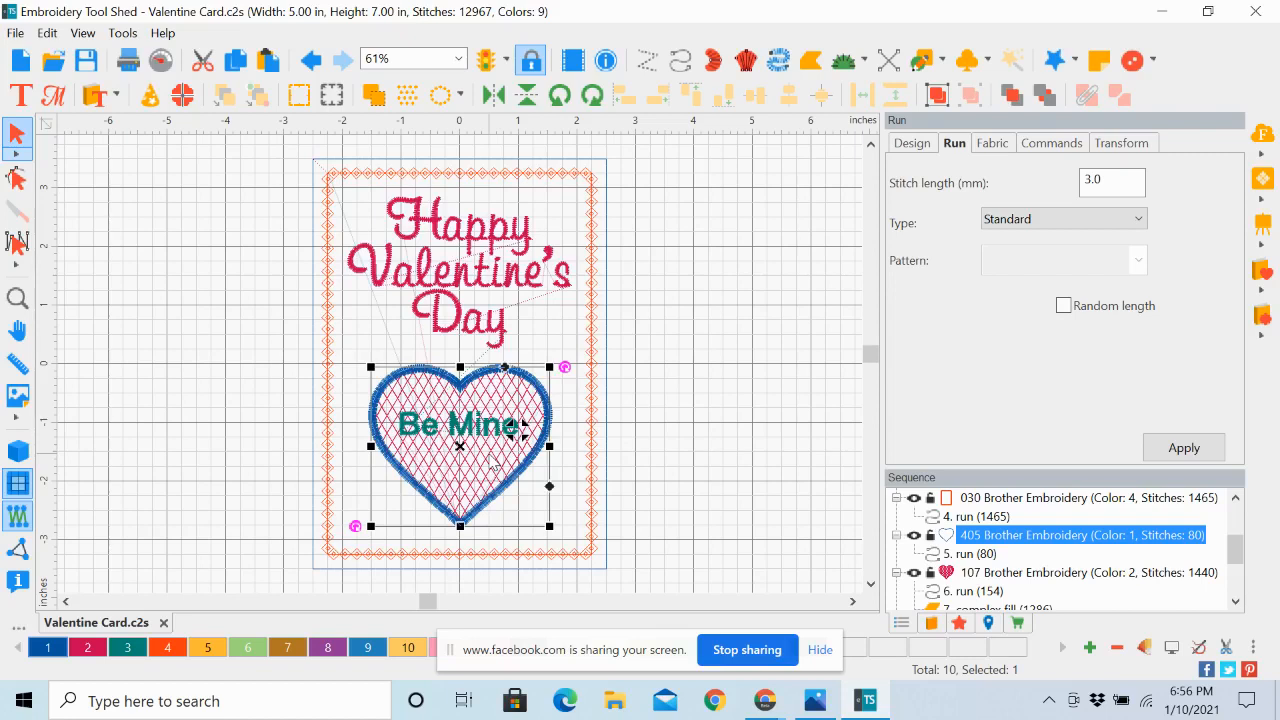
click(1237, 606)
click(1237, 606)
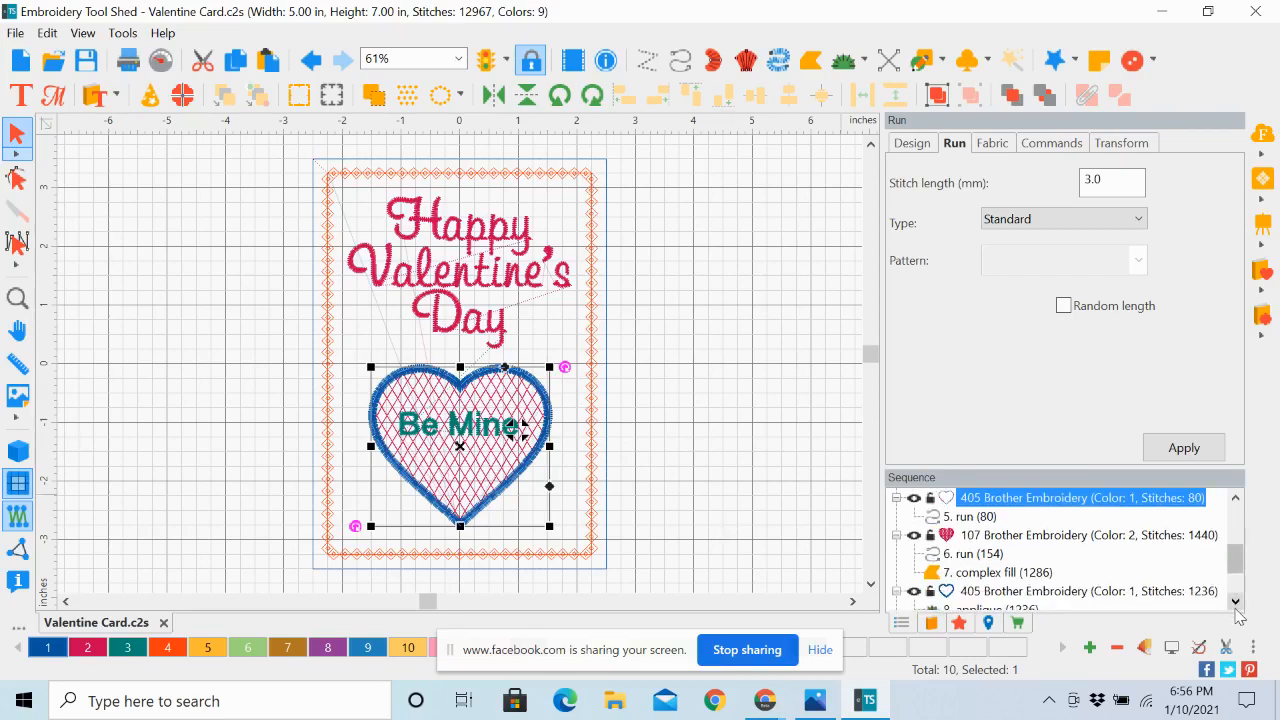
click(1017, 537)
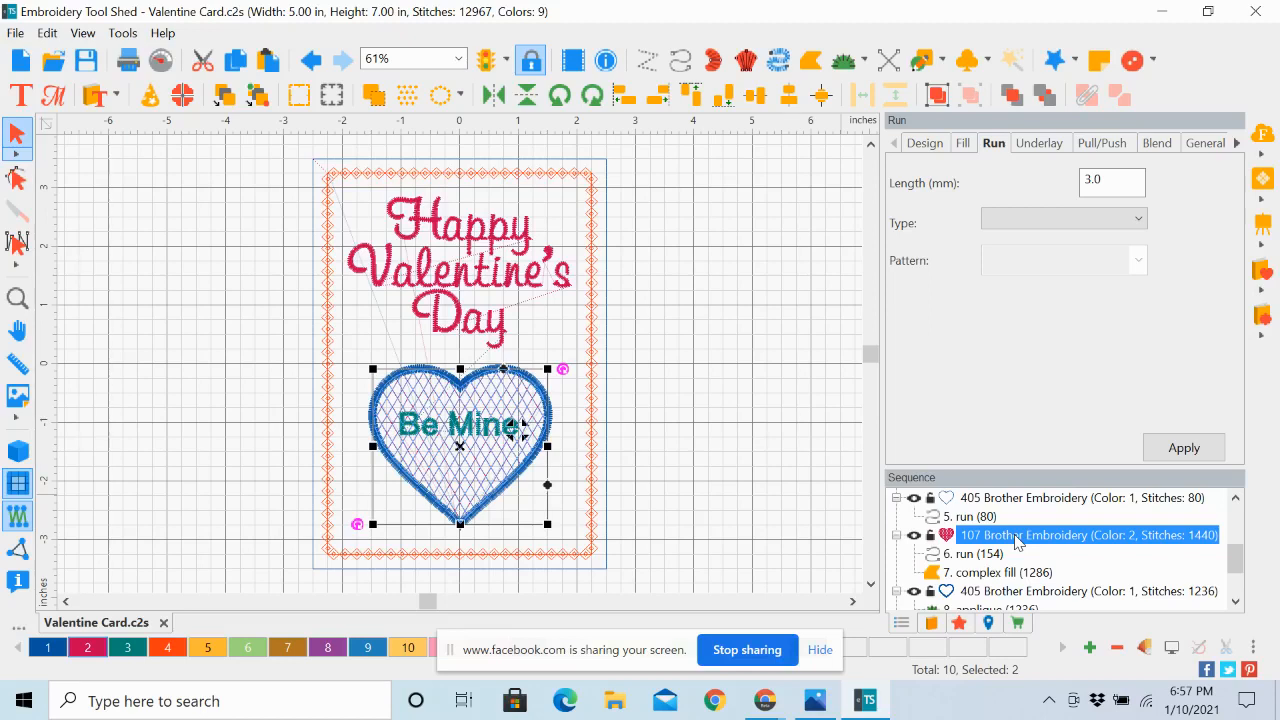
Examine the heart's satin applique, the Happy Valentine's Day text and the Be Mine text by selecting their color blocks in order
click(1237, 602)
click(1237, 602)
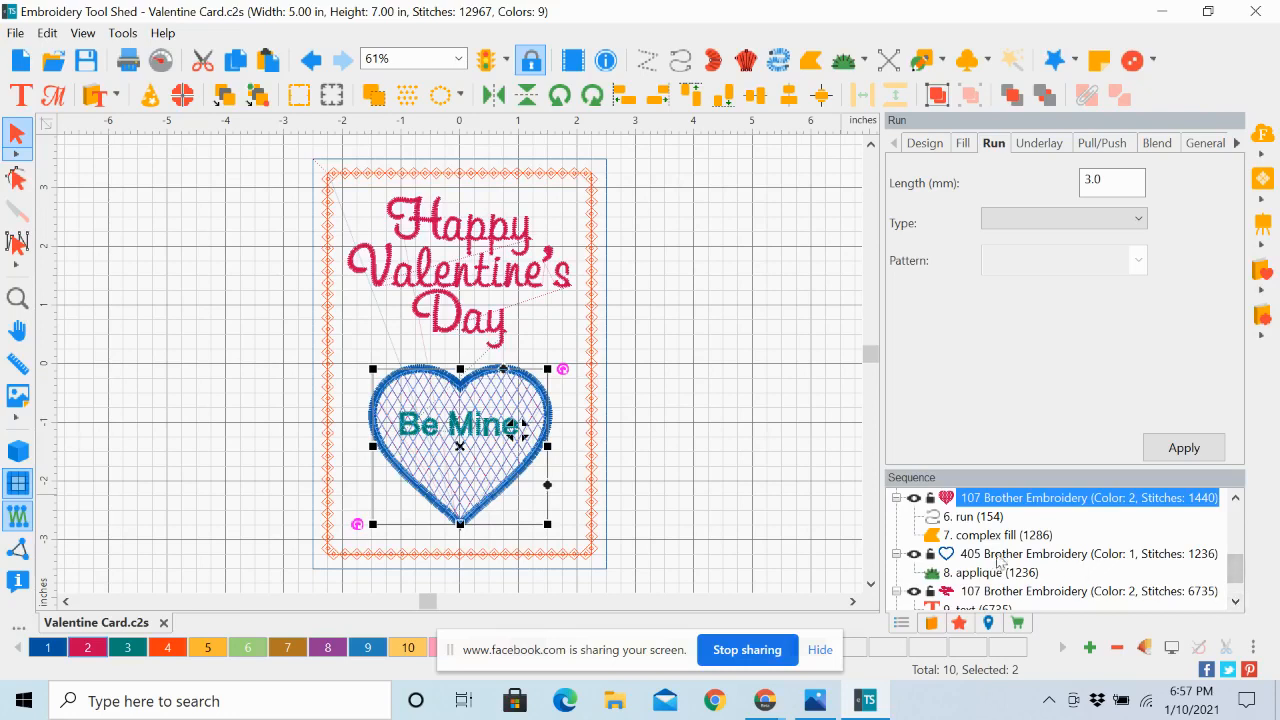
click(988, 554)
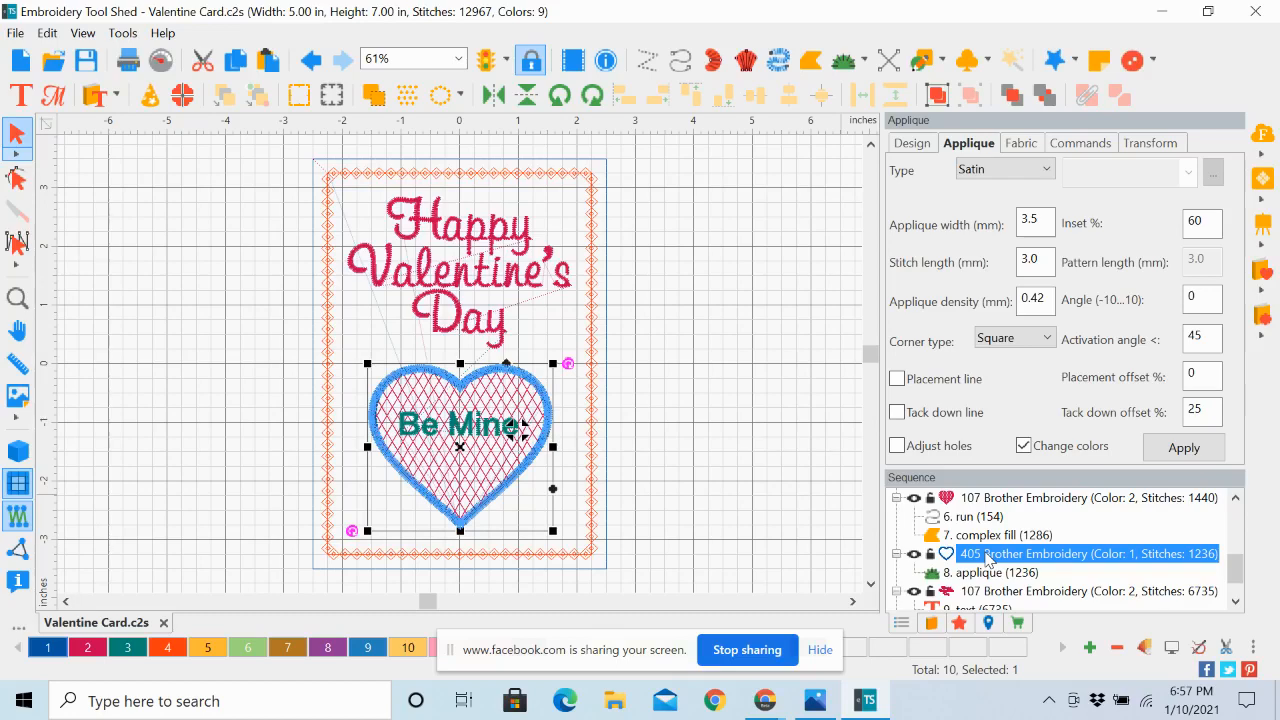
click(1237, 602)
click(1237, 602)
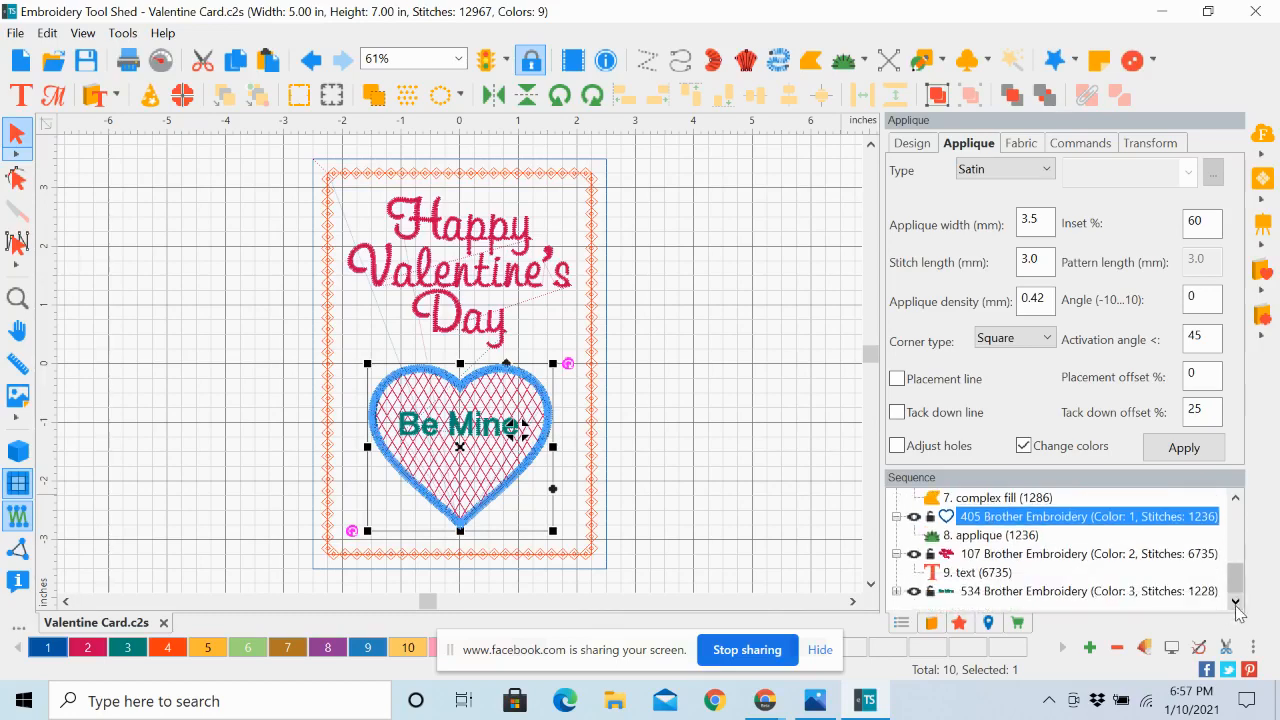
click(1052, 554)
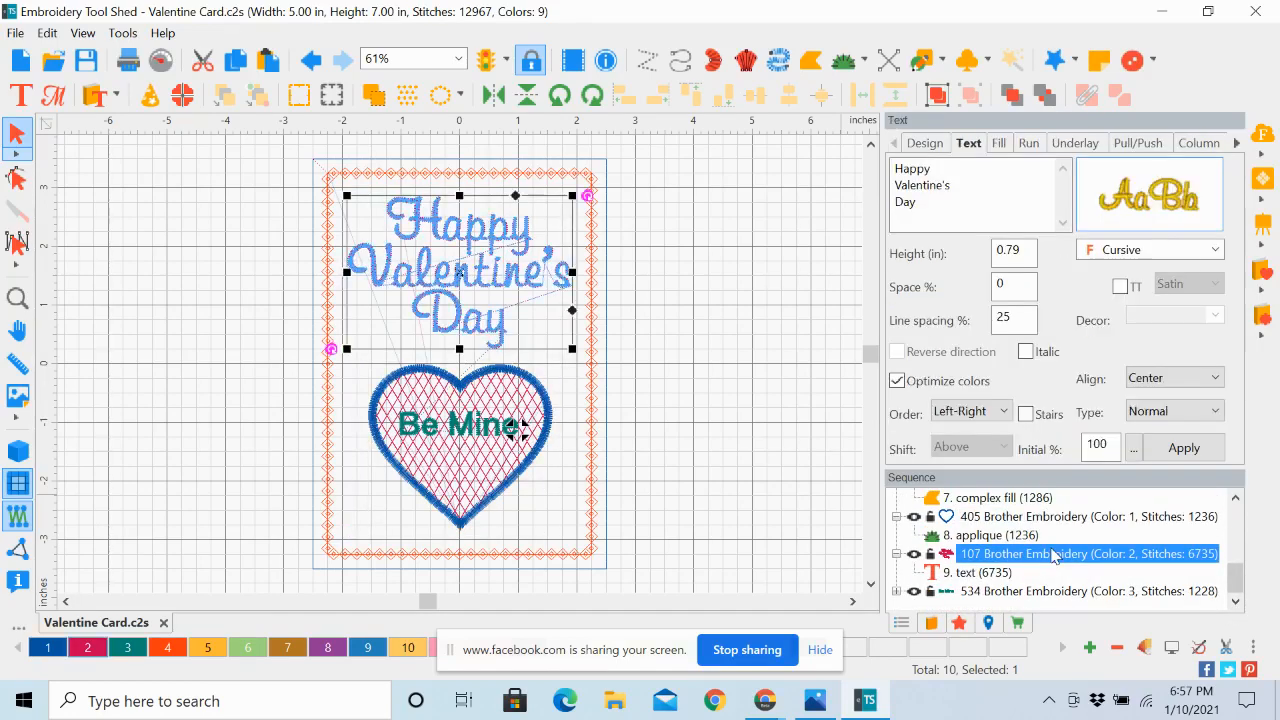
click(1043, 591)
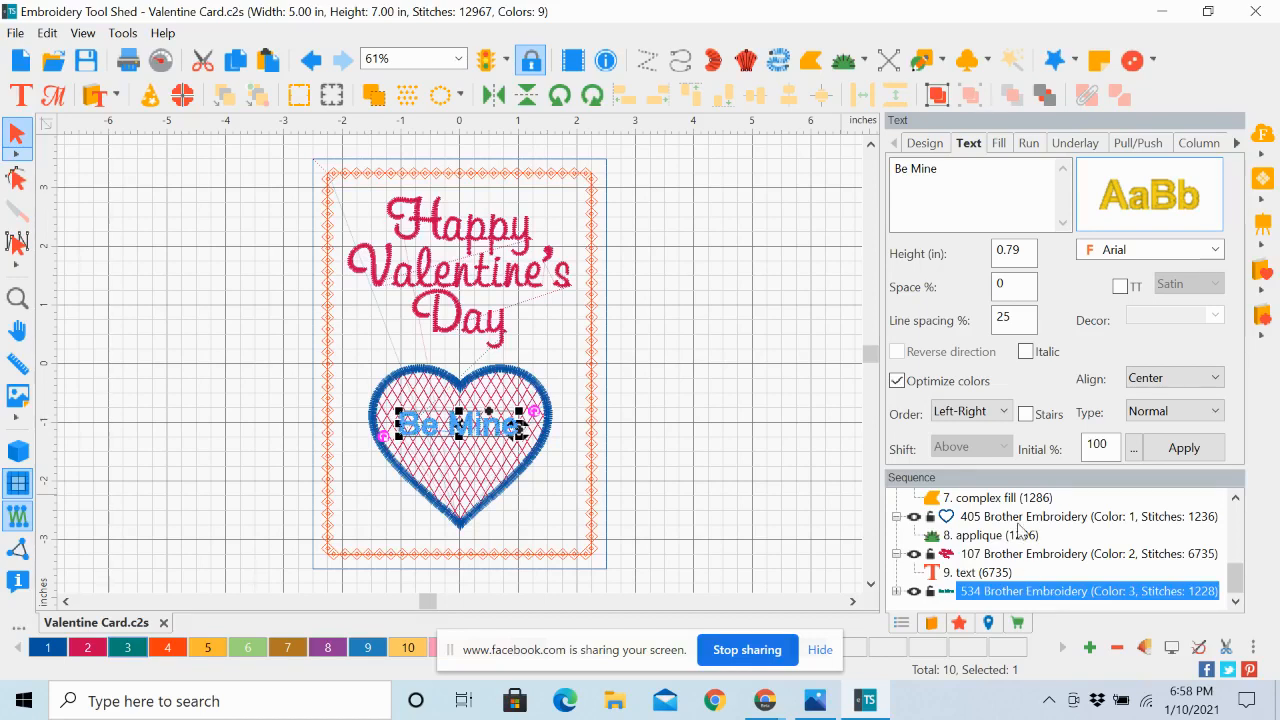
click(979, 537)
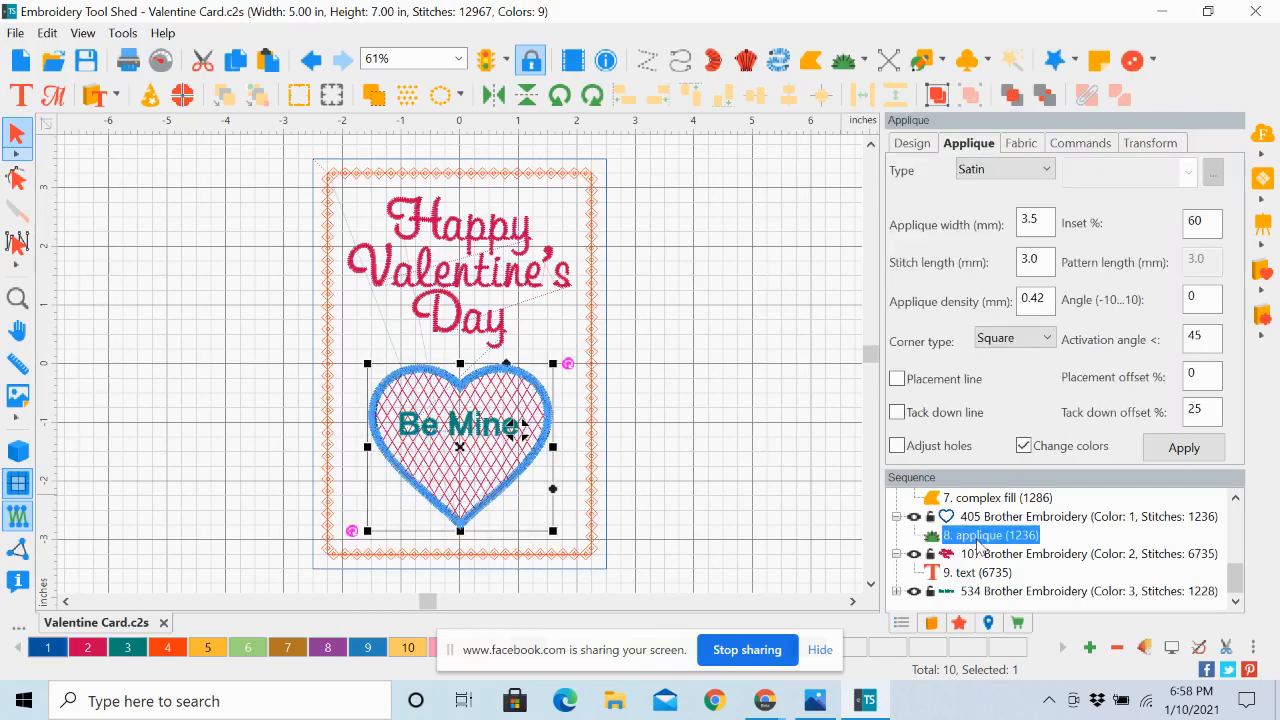
click(979, 538)
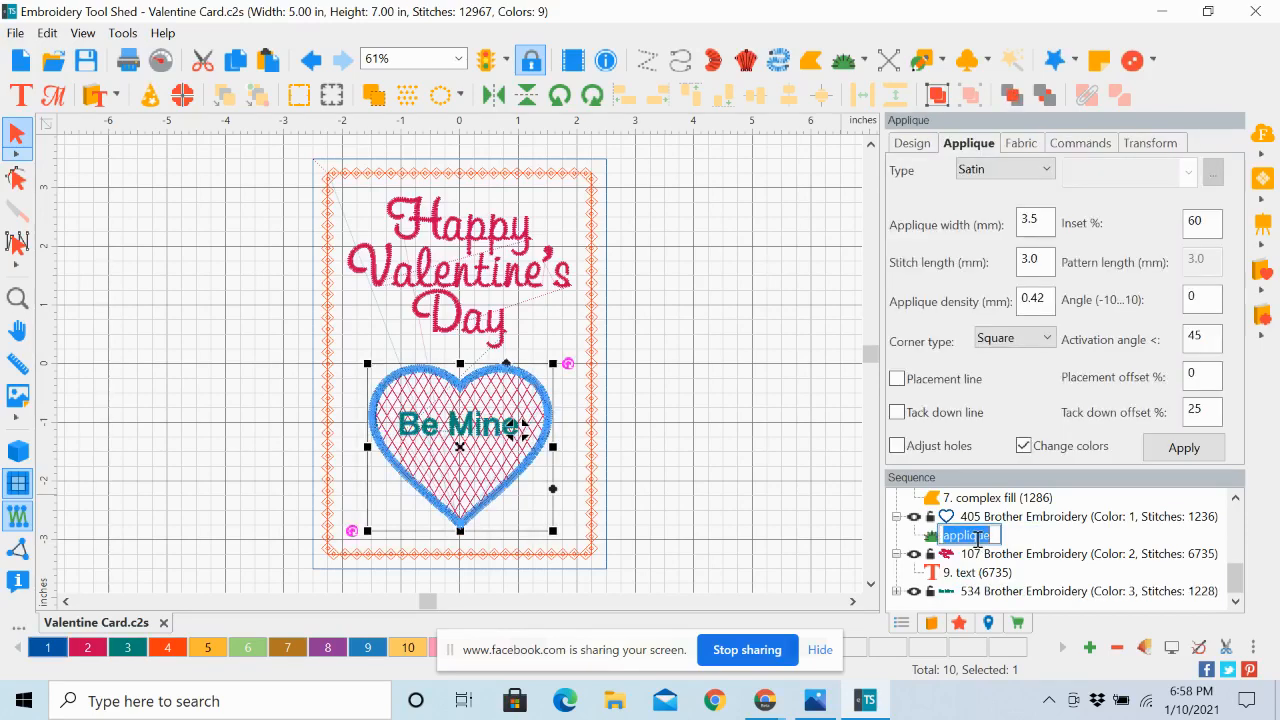
drag(1236, 593, 1236, 575)
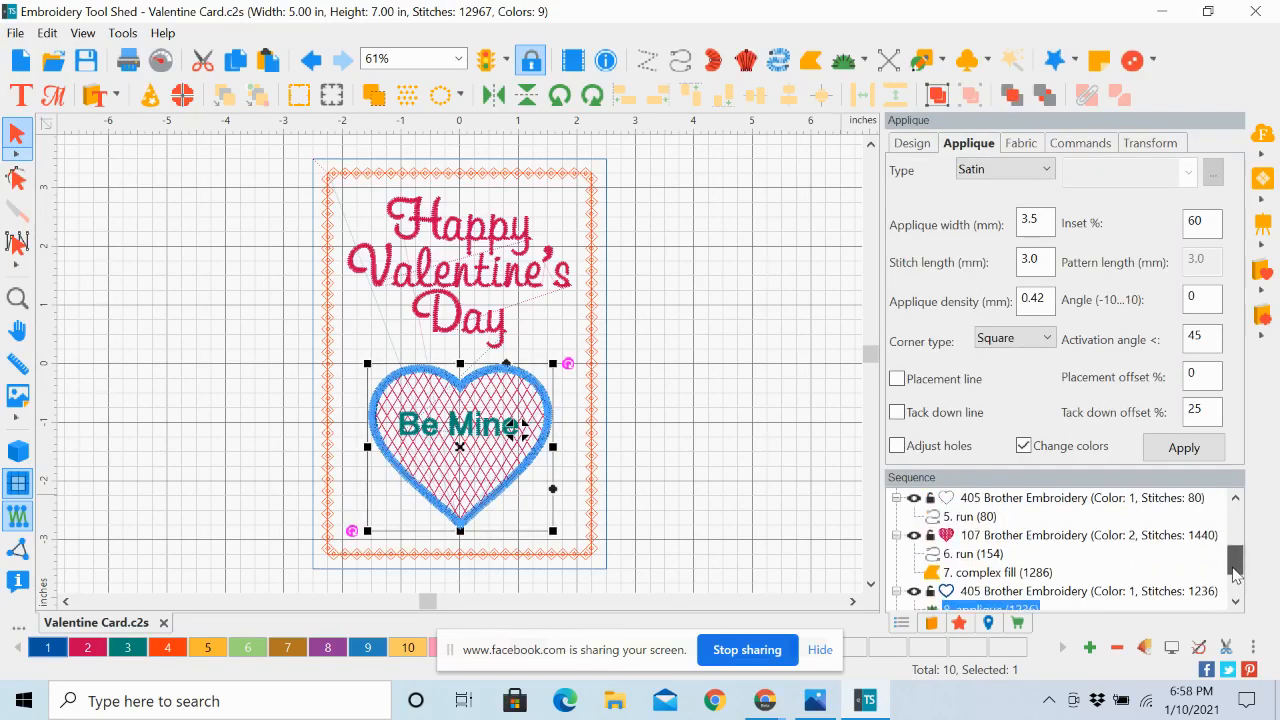
click(748, 465)
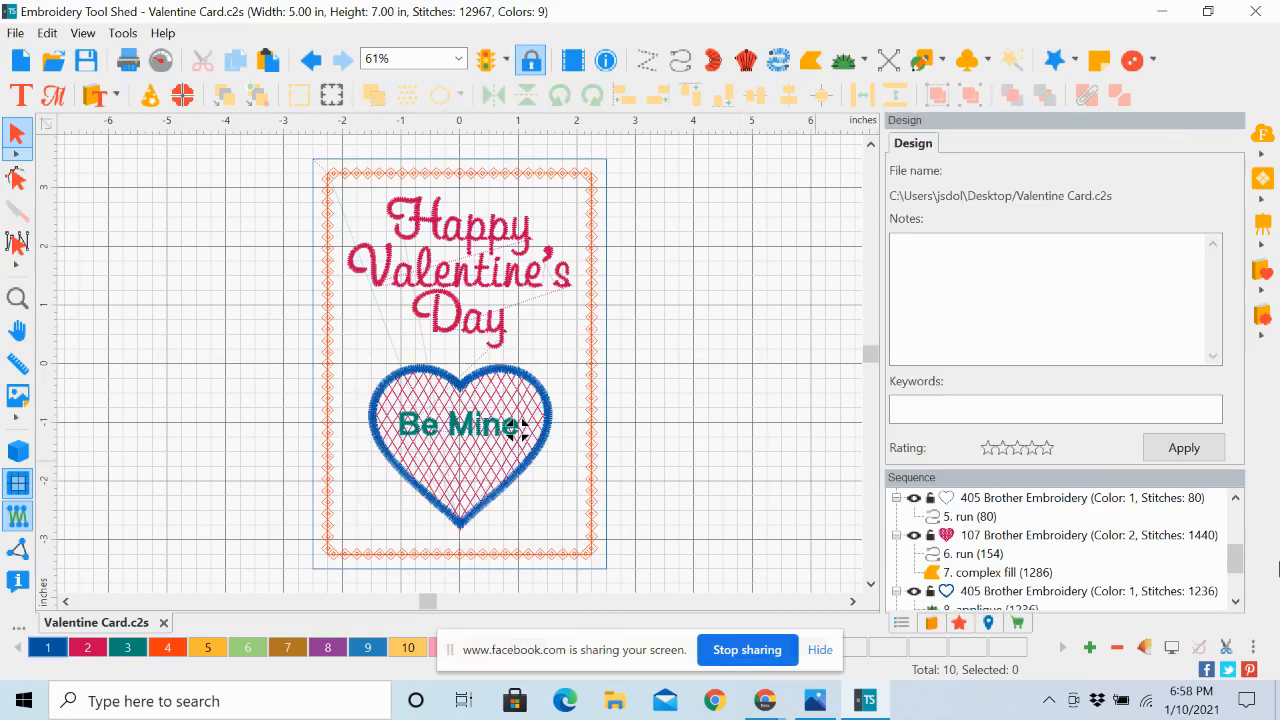
Expand the first 405 color block in the sequence and rename its run object as Card Placement Line
drag(1237, 558, 1240, 500)
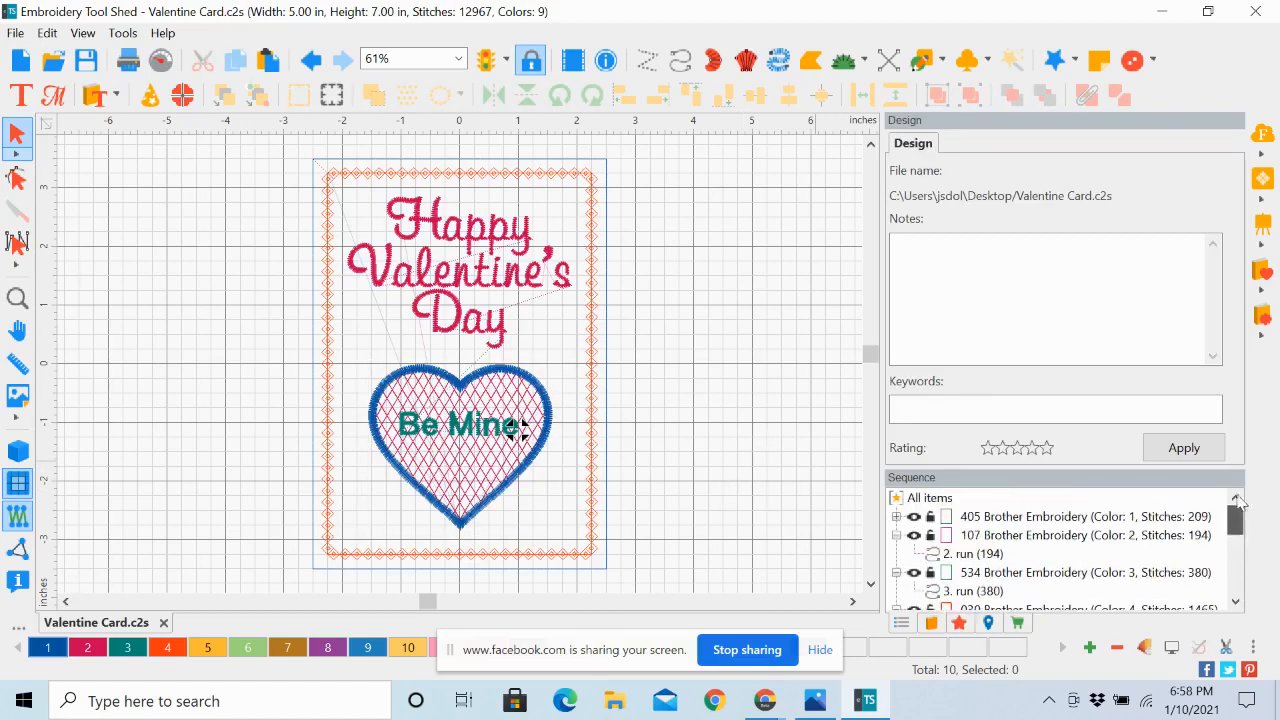
click(995, 518)
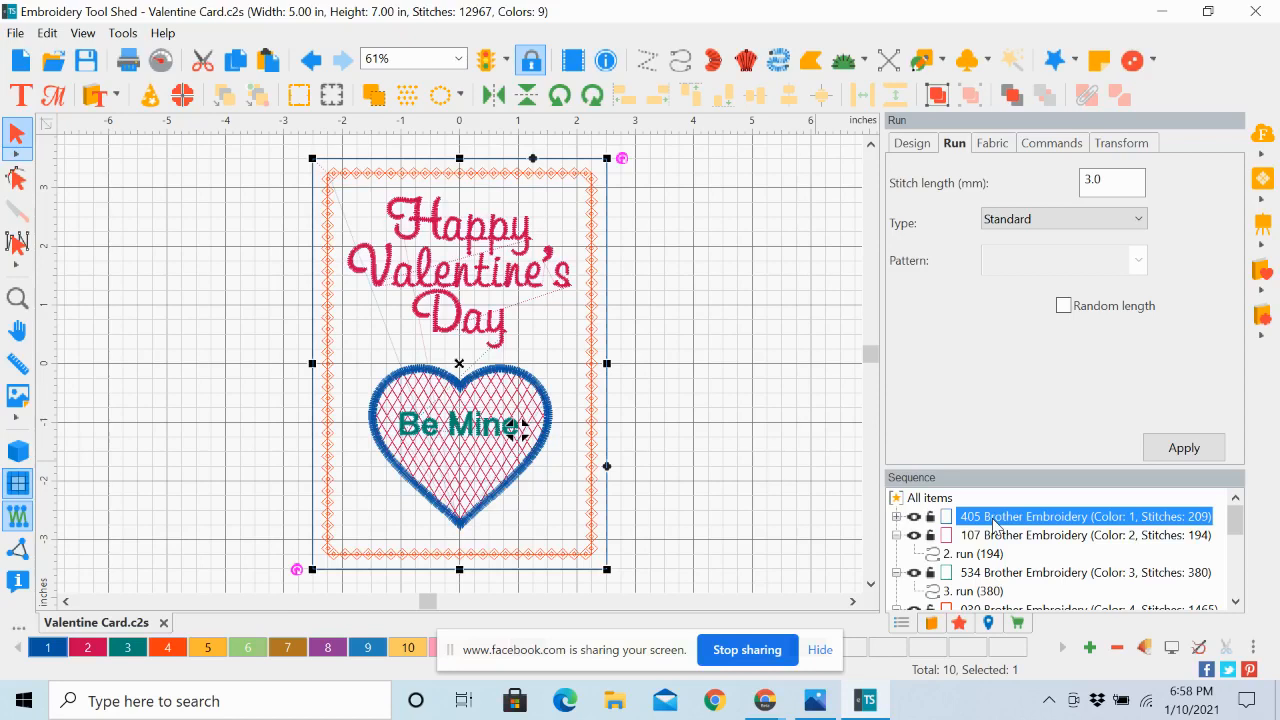
click(897, 517)
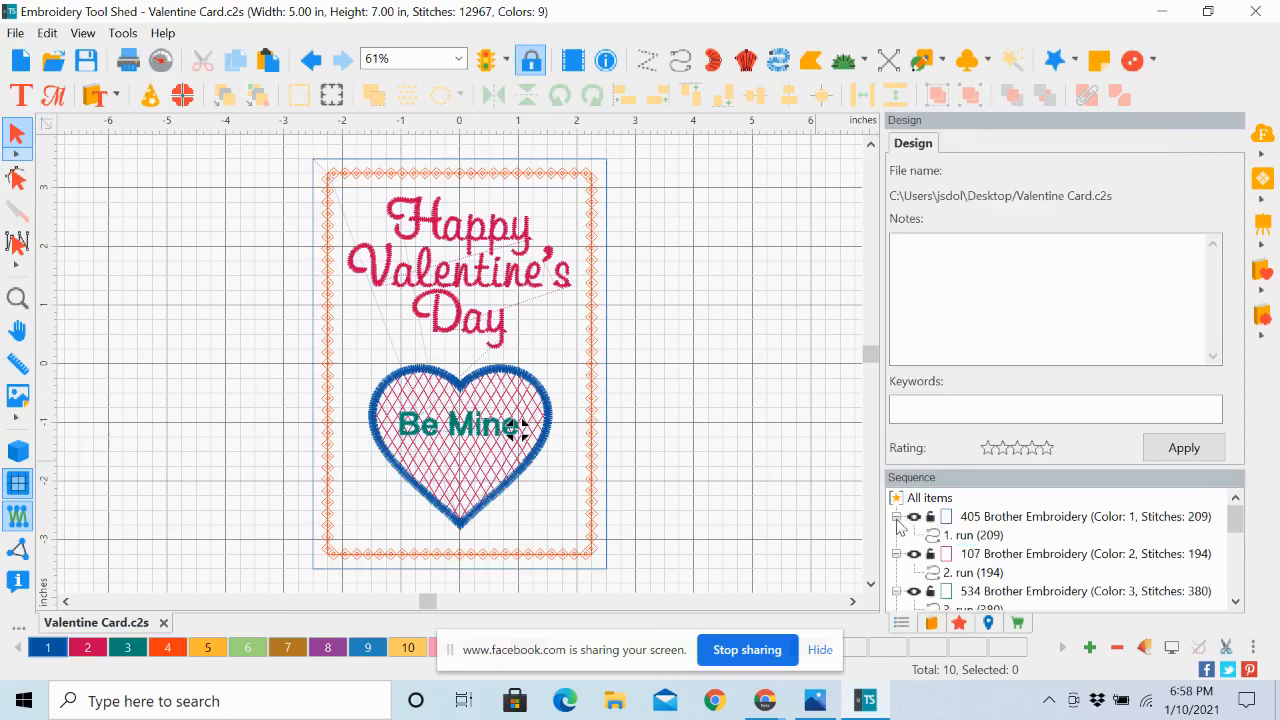
click(970, 536)
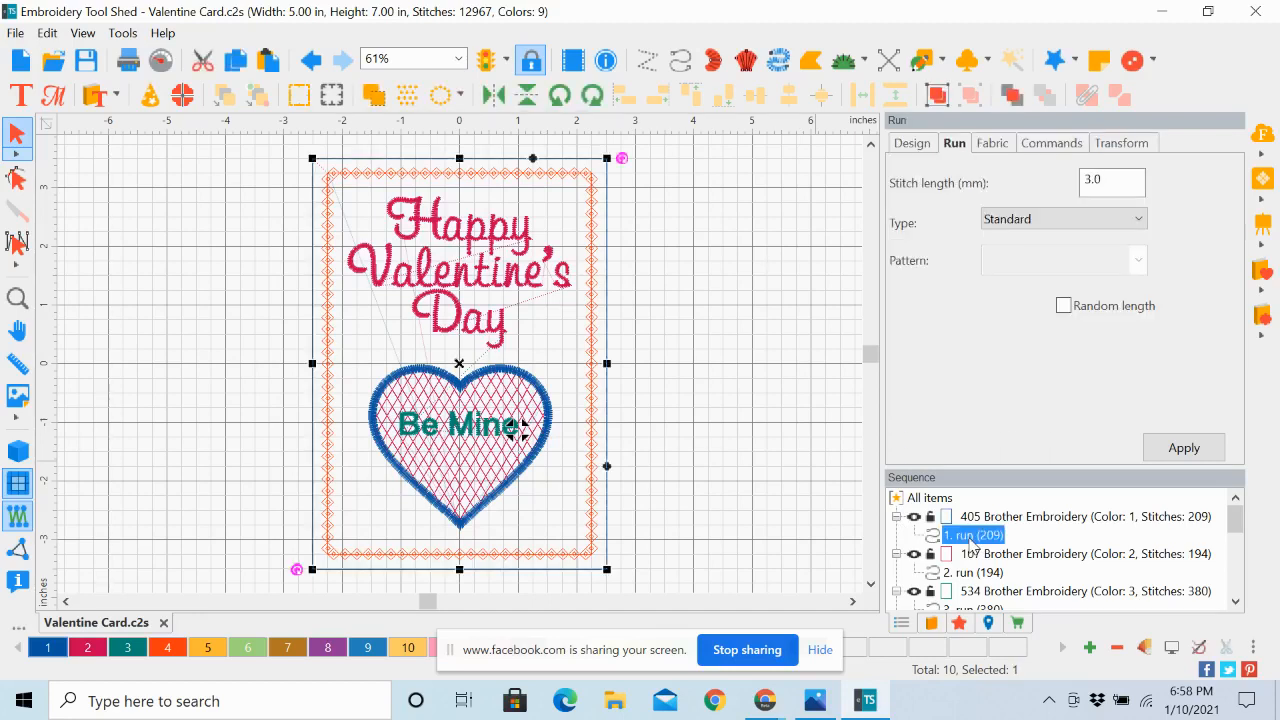
click(970, 540)
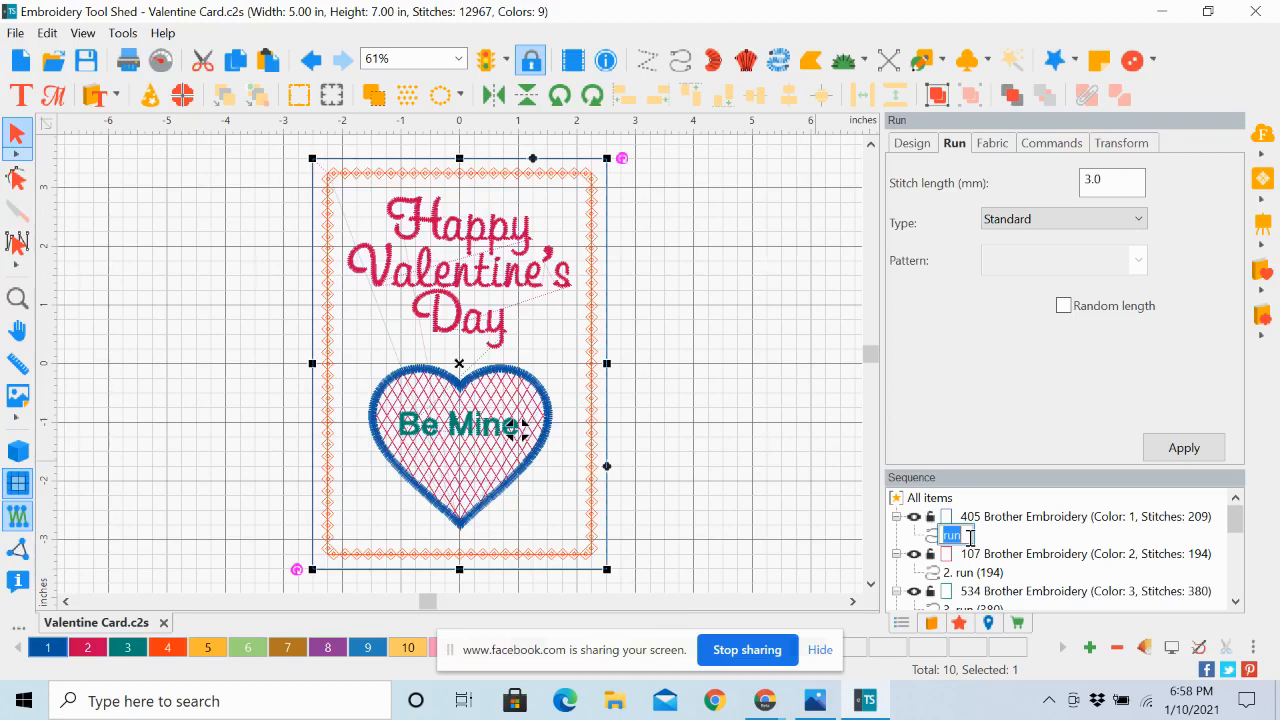
text(Place)
key(BackSpace)
key(BackSpace)
key(BackSpace)
key(BackSpace)
key(BackSpace)
text(Card Placement Line)
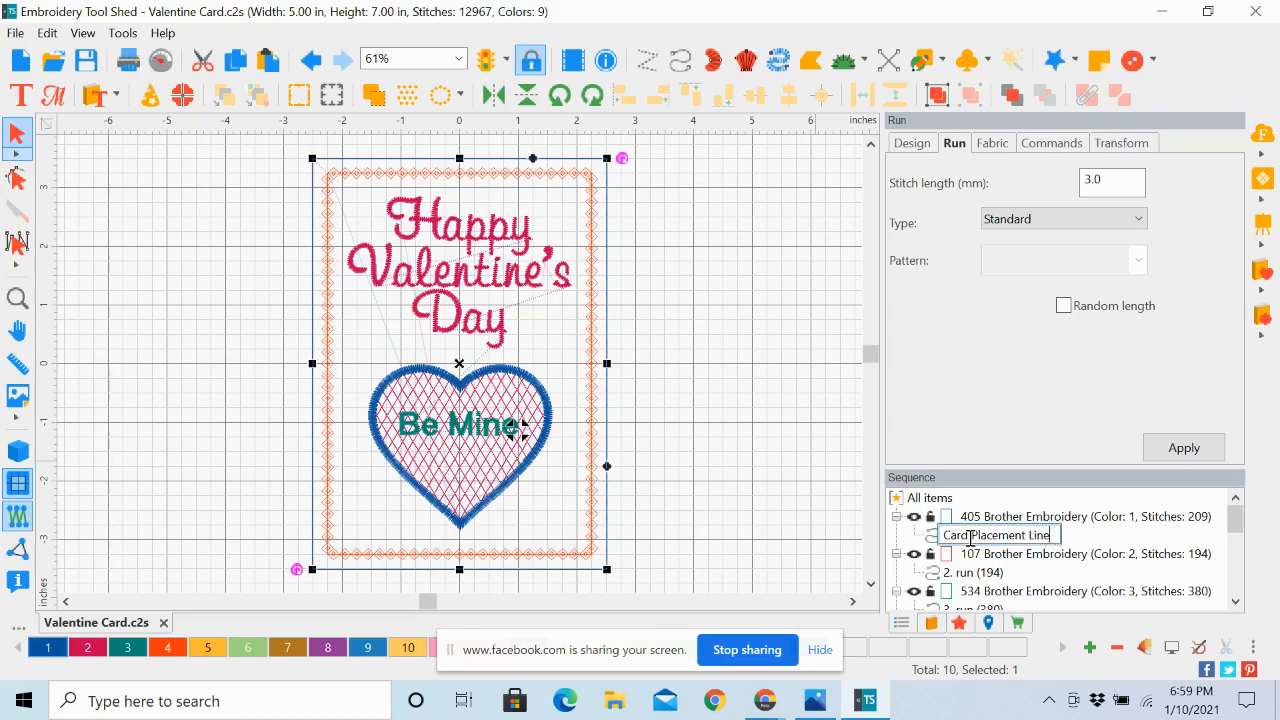
key(Return)
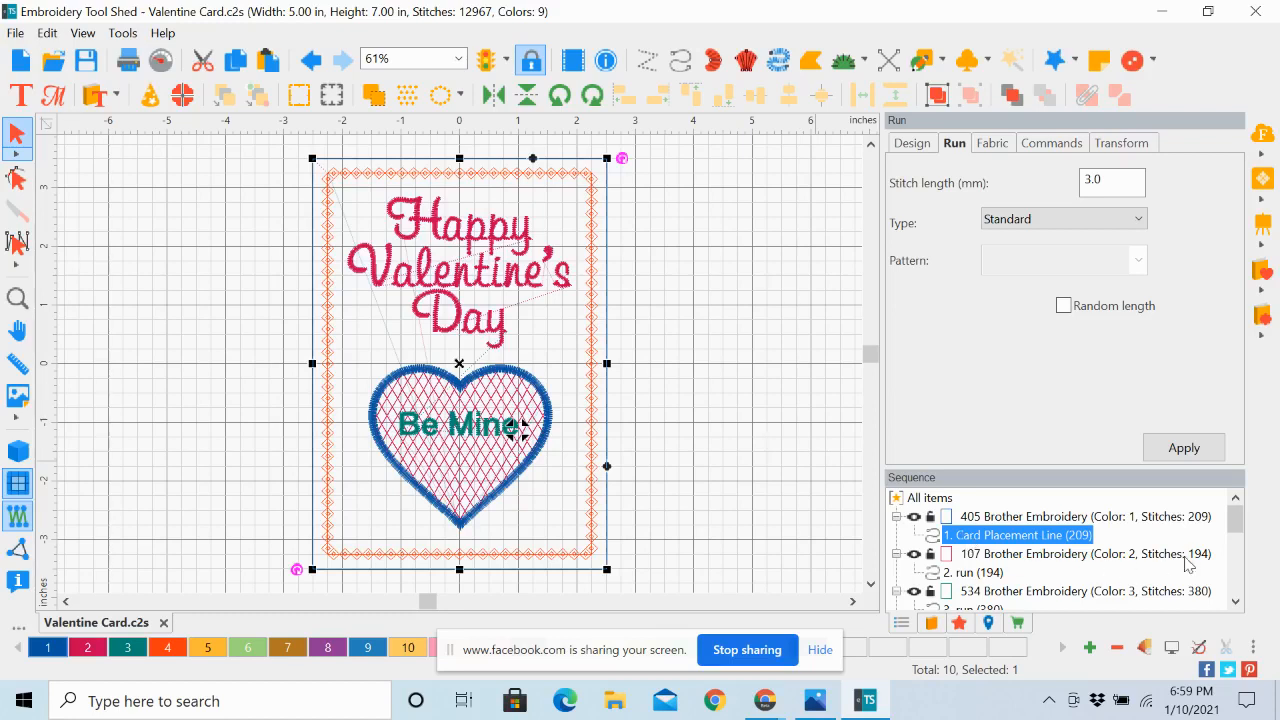
Rename the second run object, under the first 107 color block, as Card Tack Down/Felt Placement Line
click(1236, 602)
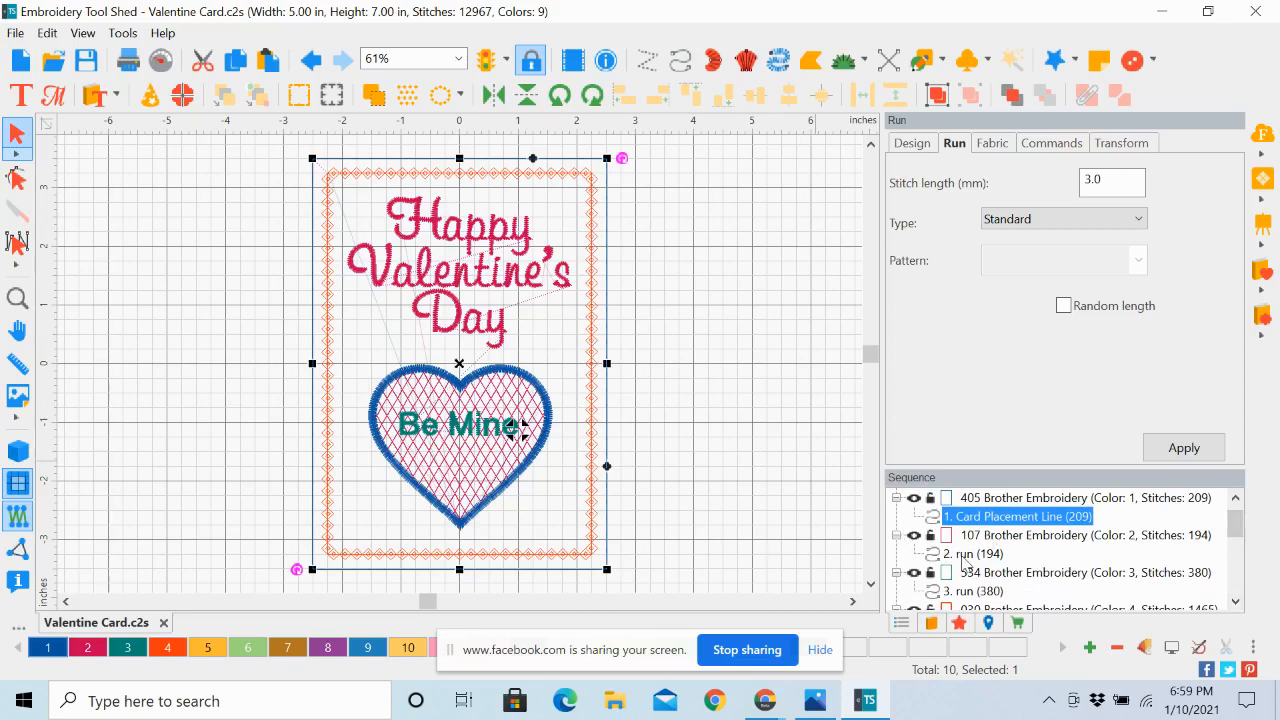
click(968, 554)
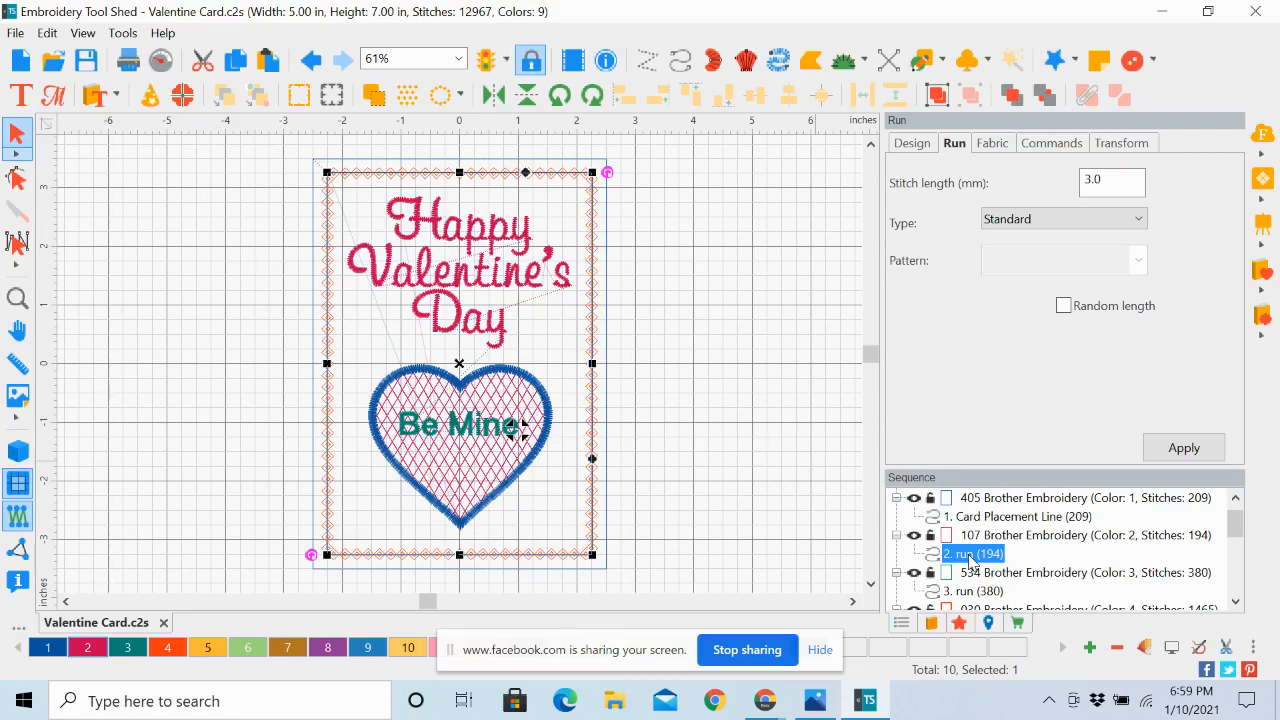
click(968, 555)
text(Car)
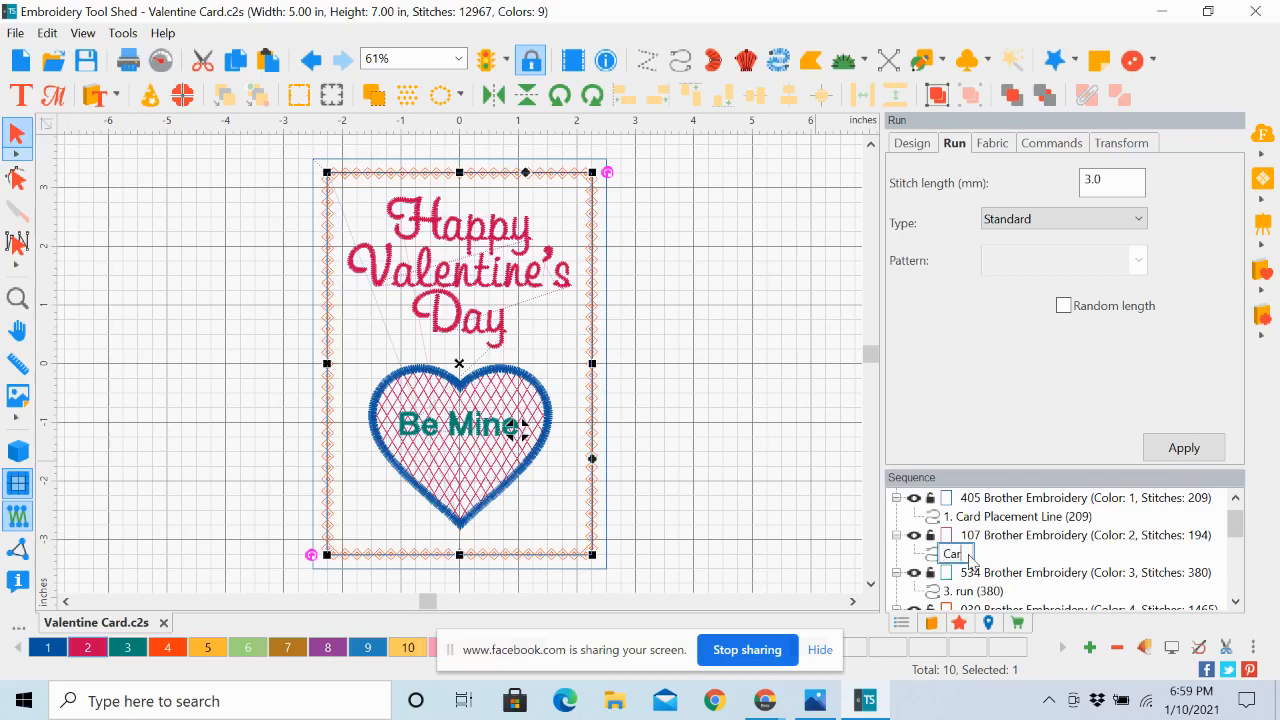
text(d Tack Down/)
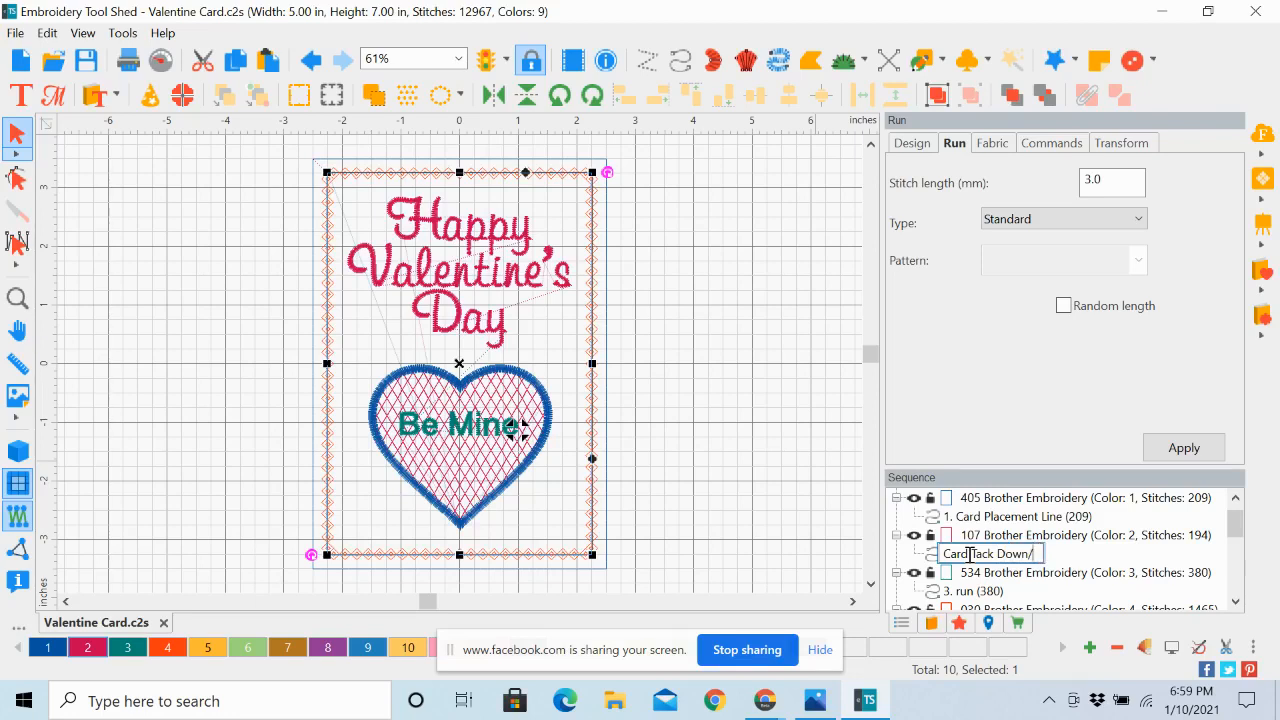
text(Felt Placement)
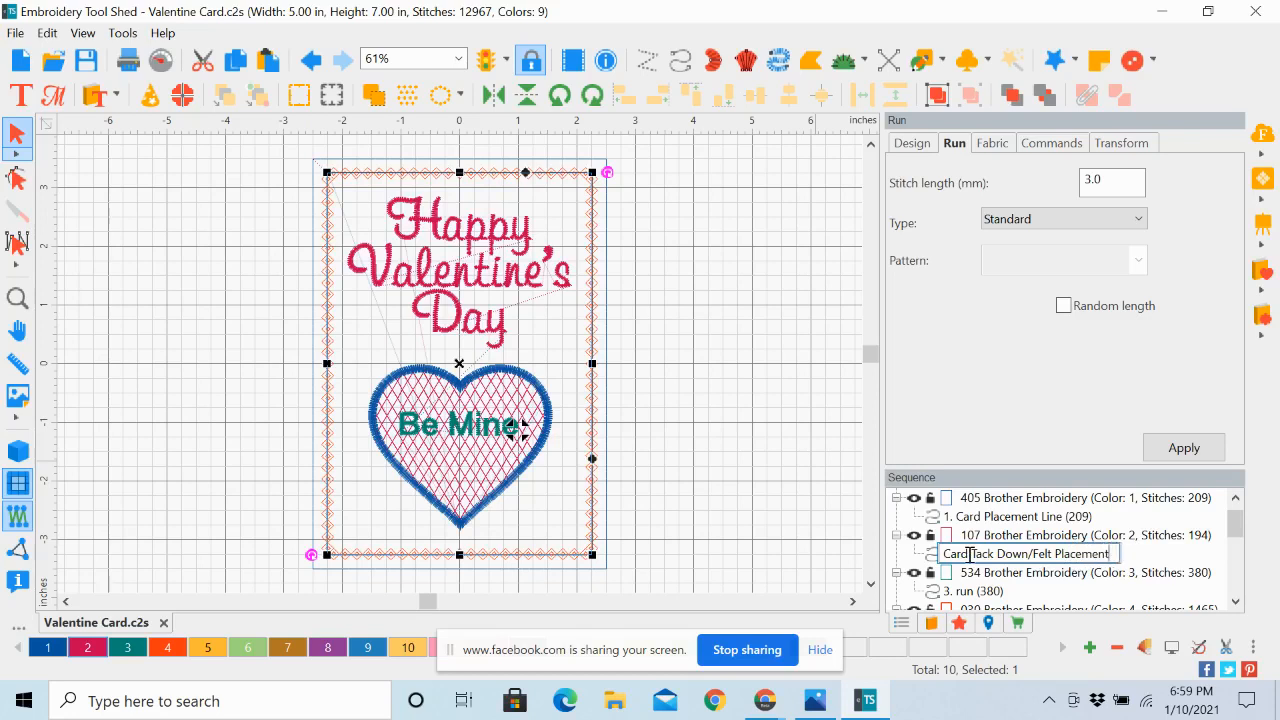
text( Line)
key(Return)
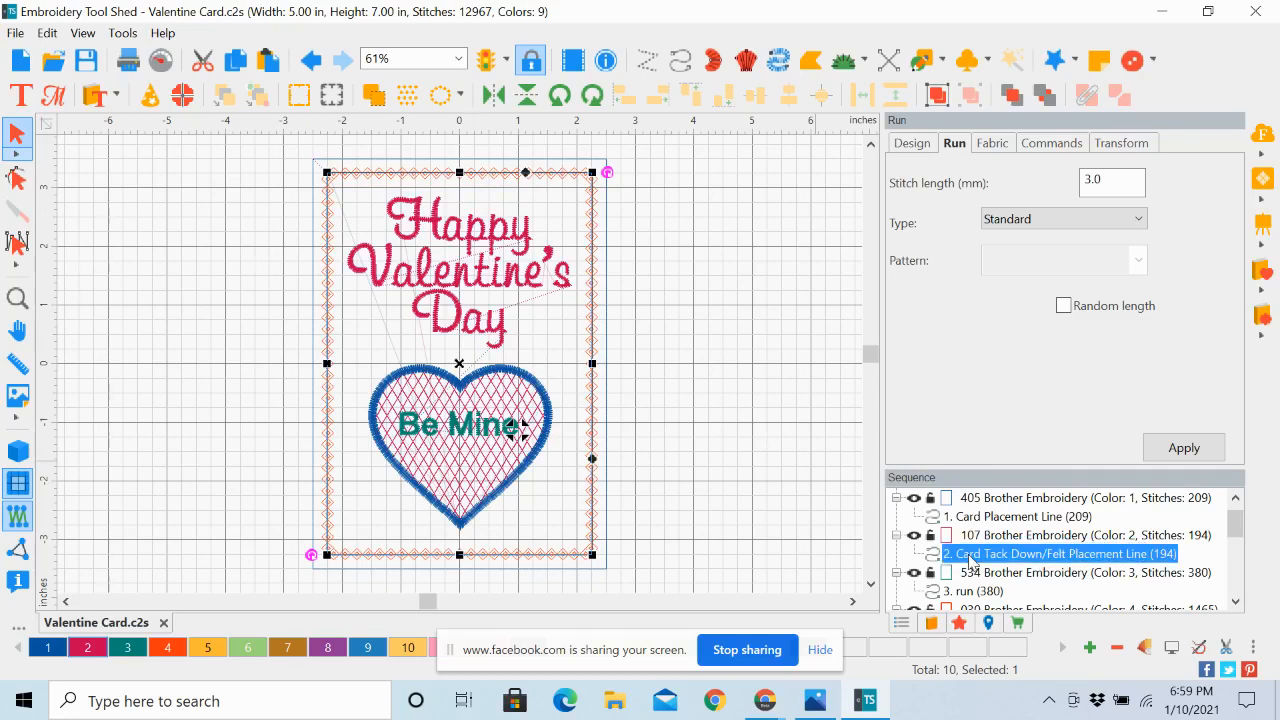
Rename the third run object, under the first 534 color block, as Felt Tack Down Line
click(1237, 602)
click(1237, 602)
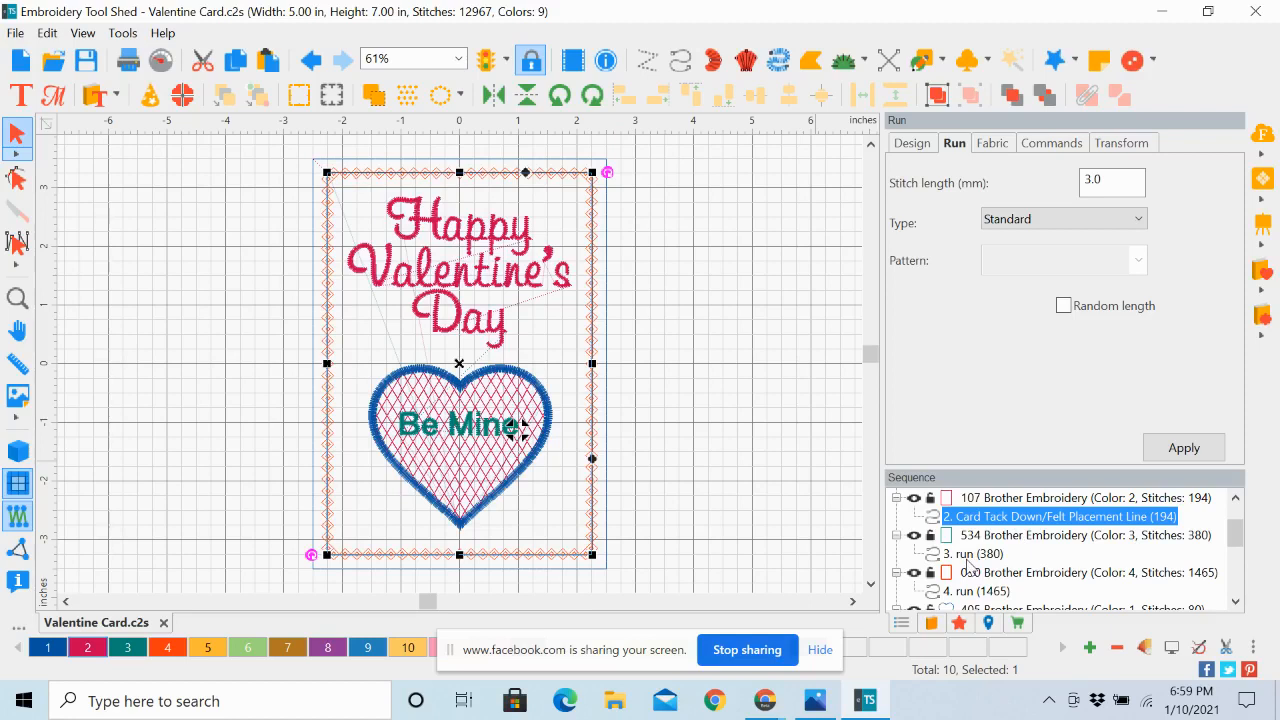
click(967, 558)
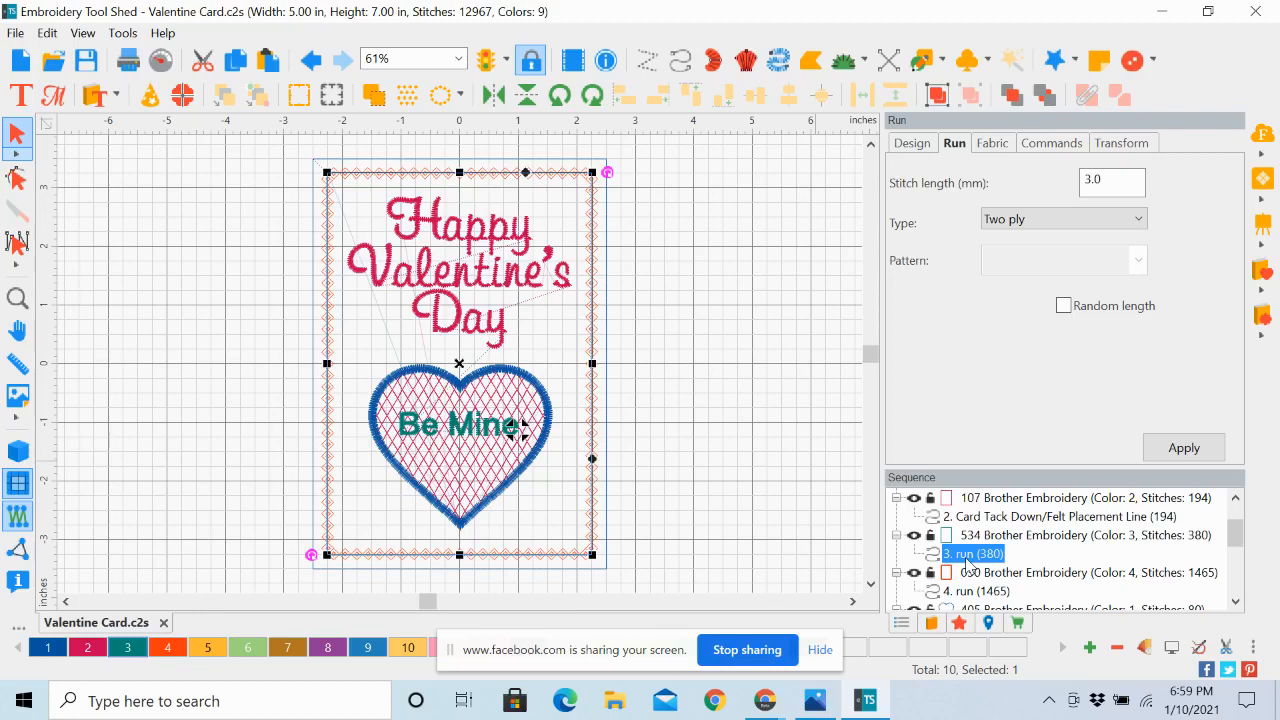
click(967, 556)
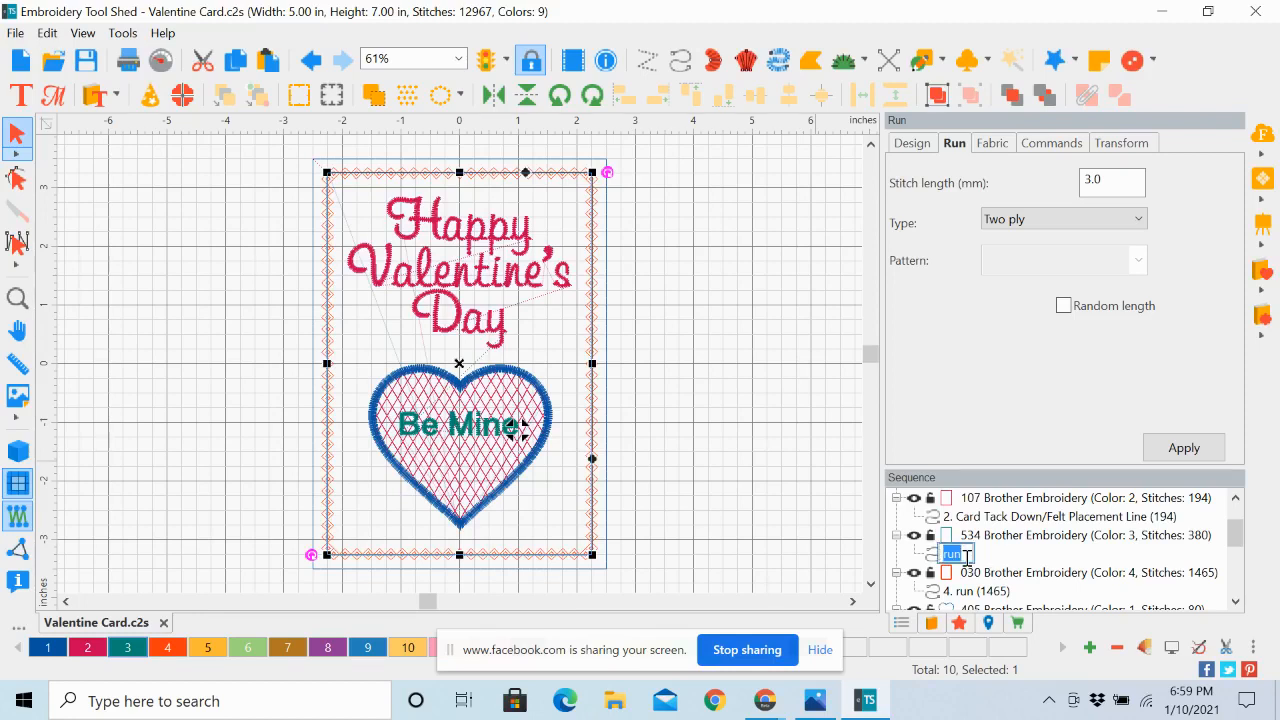
text(Felt Tack Down Line)
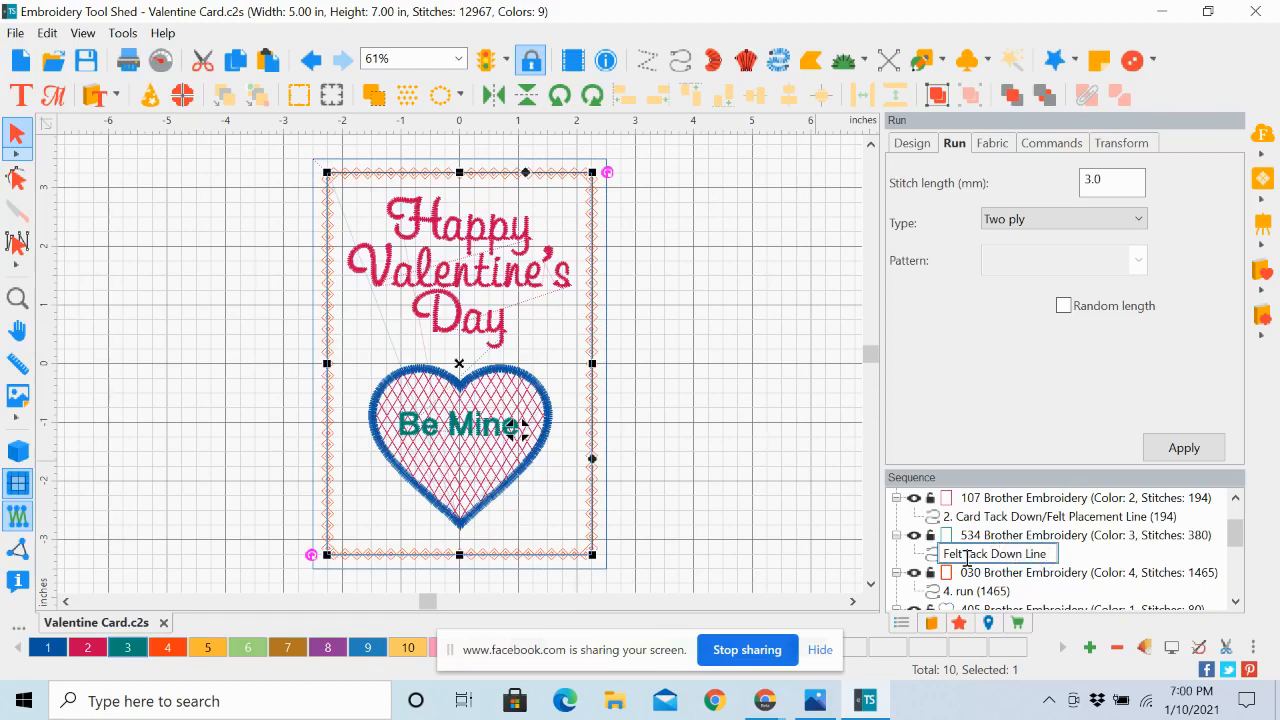
key(Return)
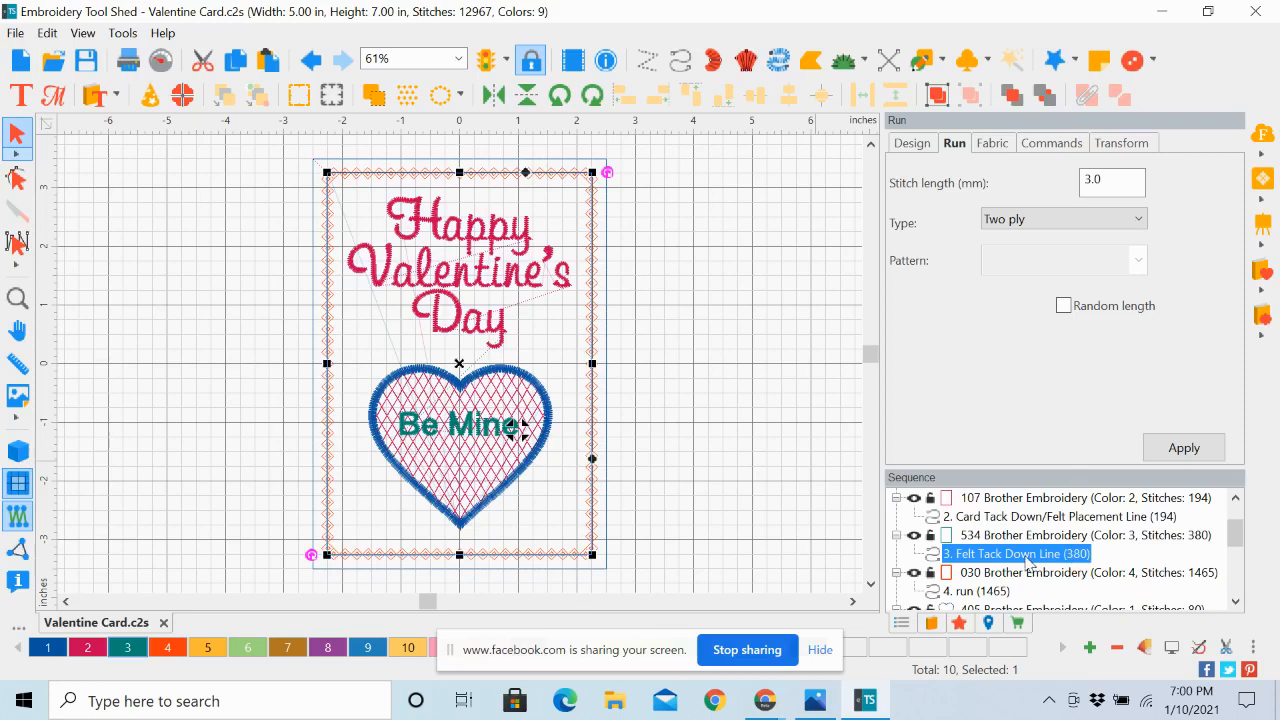
right_click(1237, 603)
key(Escape)
click(968, 592)
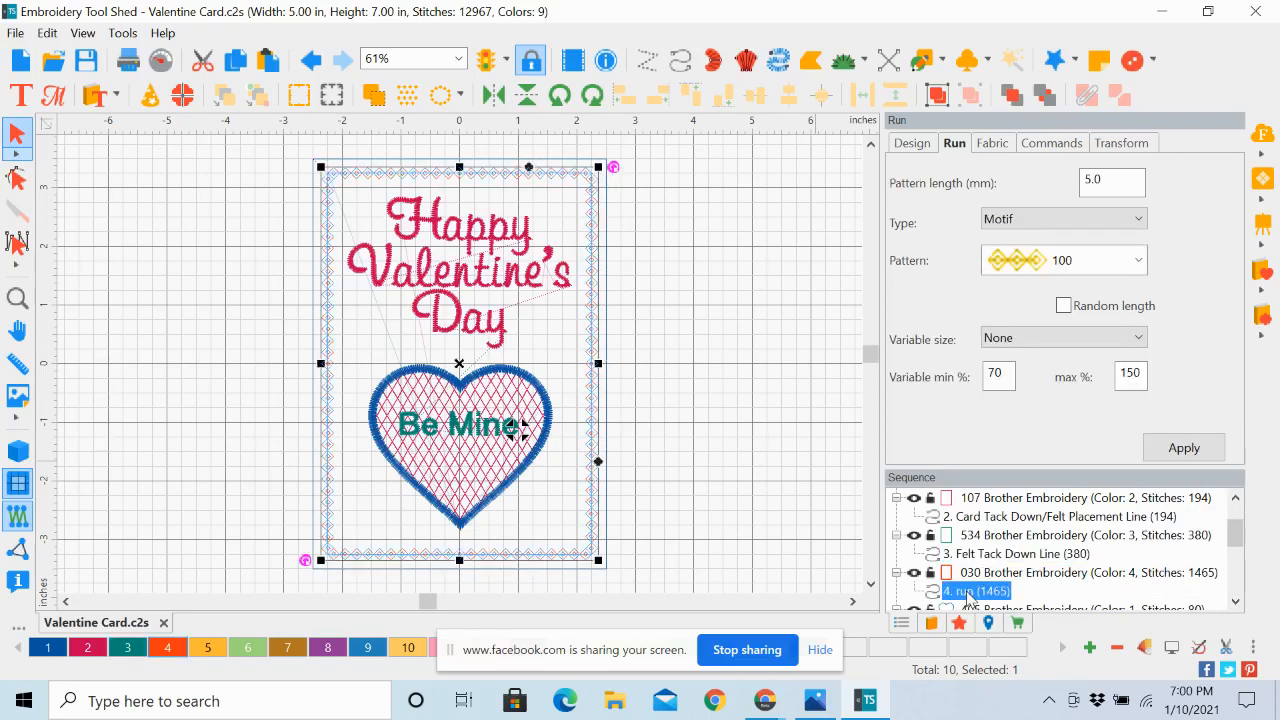
click(966, 593)
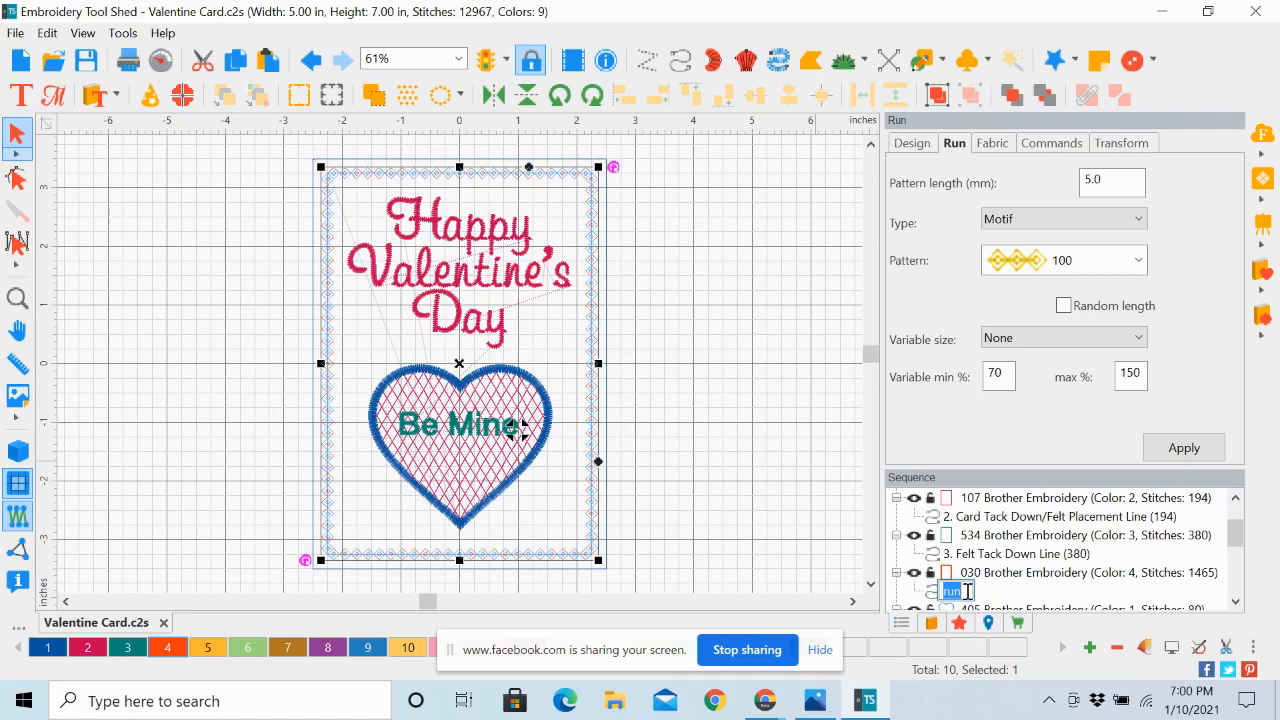
click(756, 332)
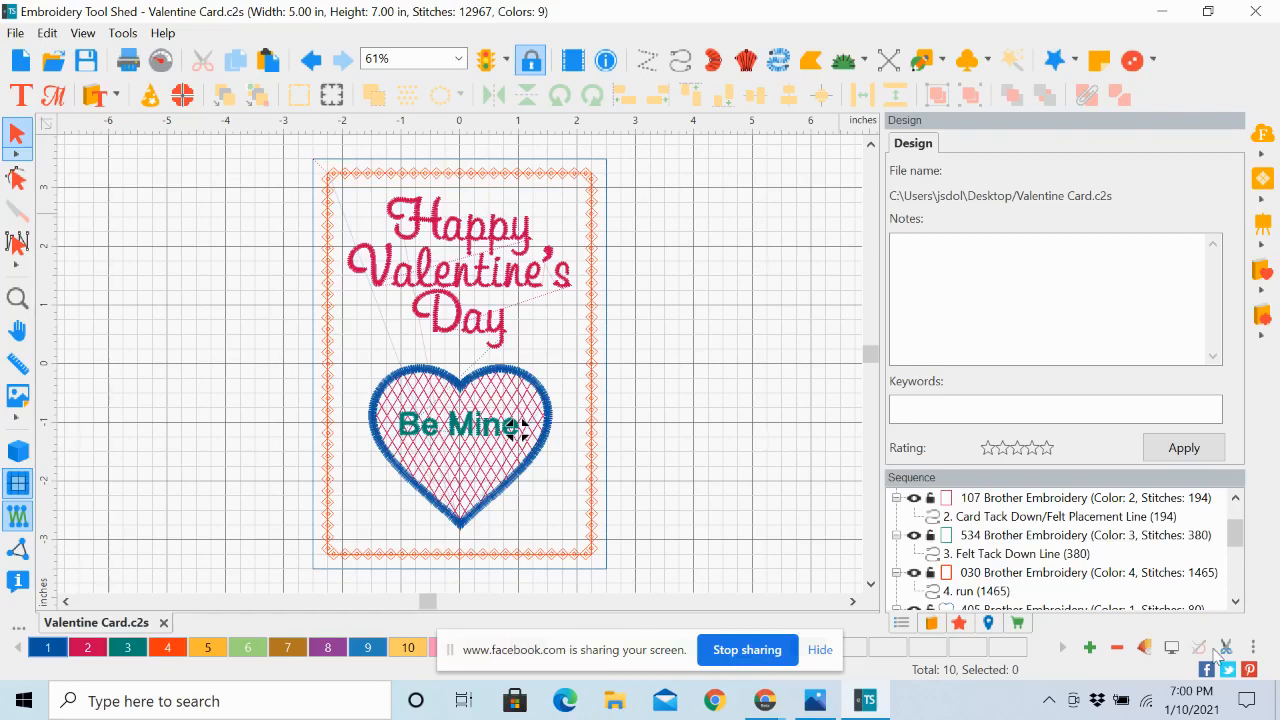
Review the renamed placement and tack-down lines at the start of the sequence
drag(1237, 535, 1237, 517)
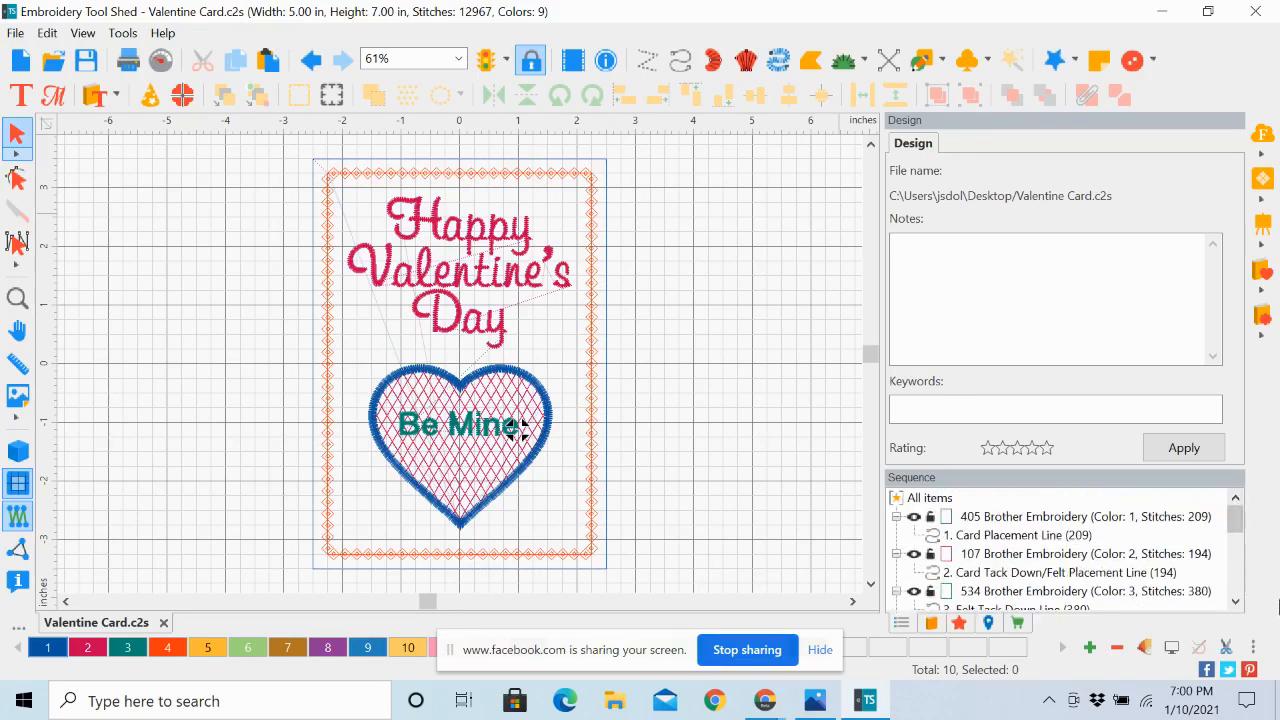
click(1236, 601)
click(1236, 601)
click(1236, 601)
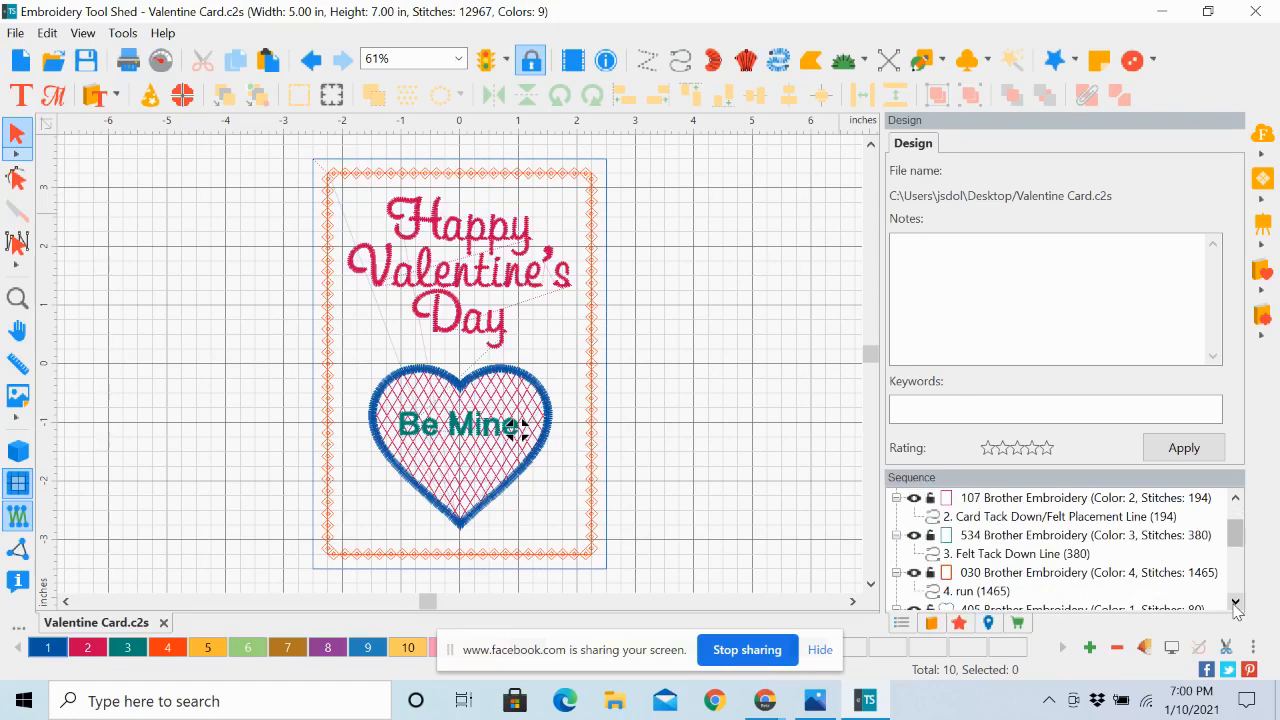
drag(1235, 538, 1238, 500)
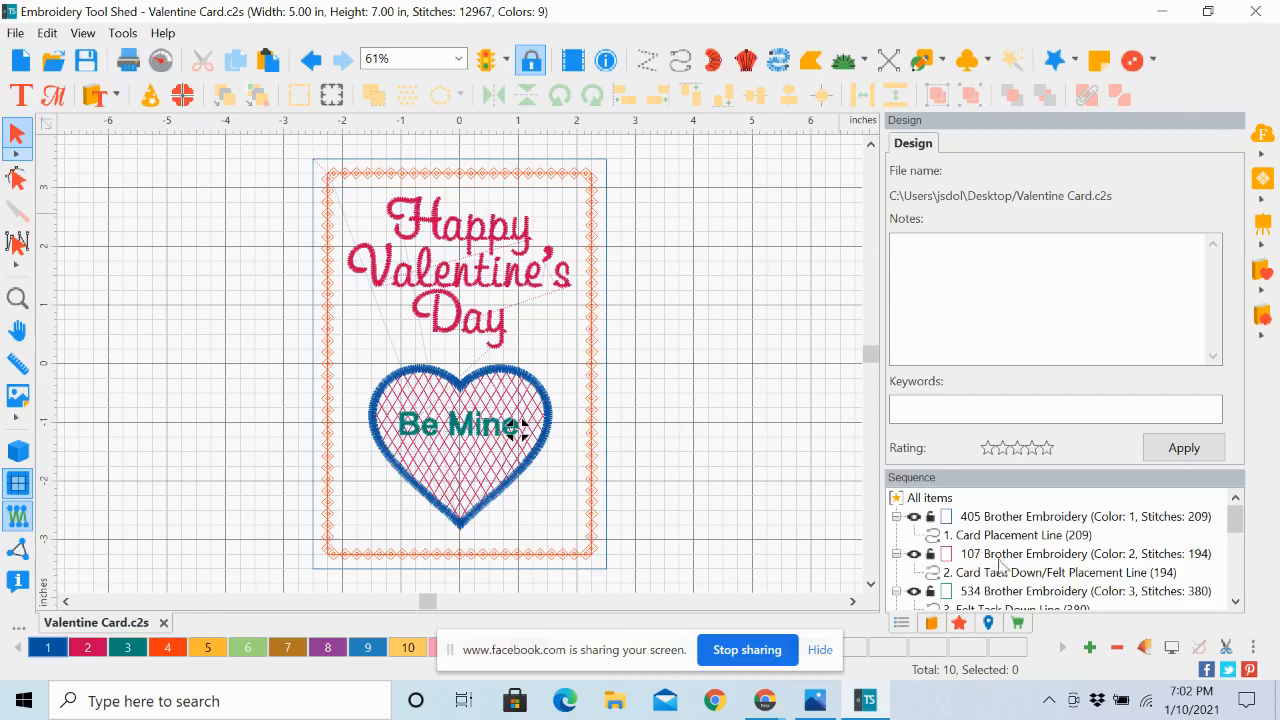
Examine the labelled run objects and the color blocks down to the 030 Brother Embroidery block in the sequence
click(896, 516)
click(896, 516)
click(1237, 606)
click(1237, 606)
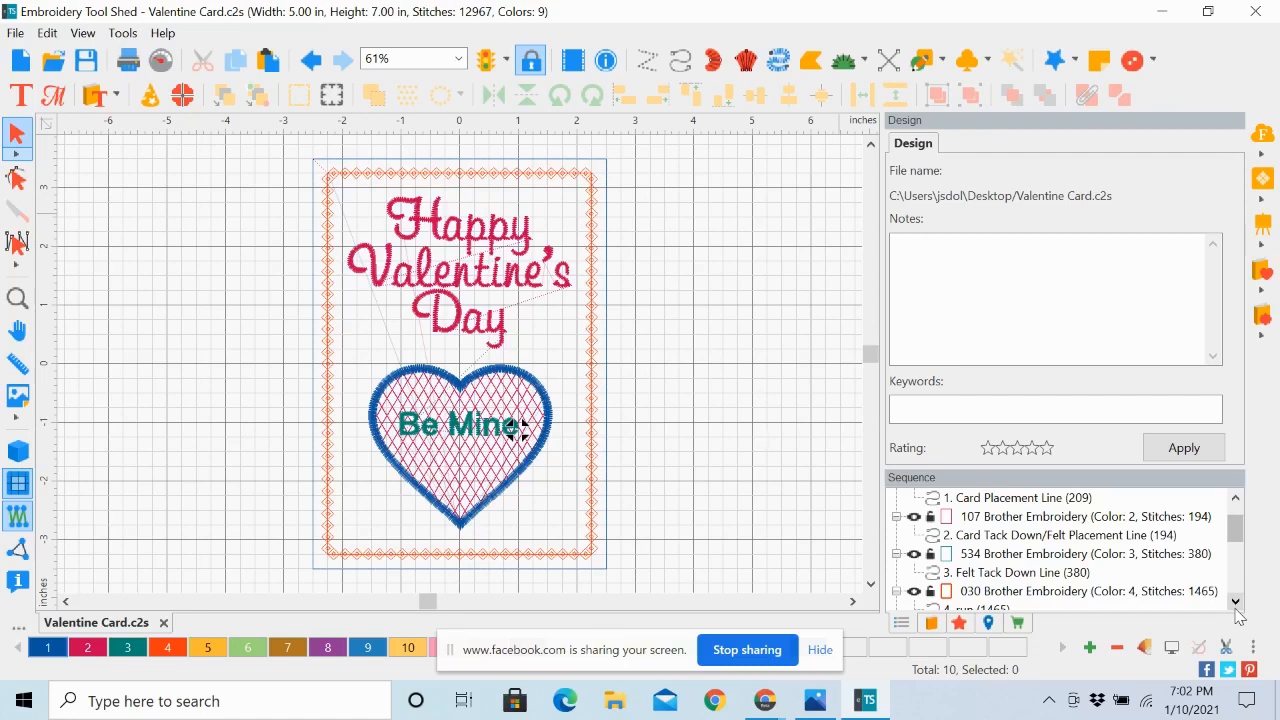
click(1237, 602)
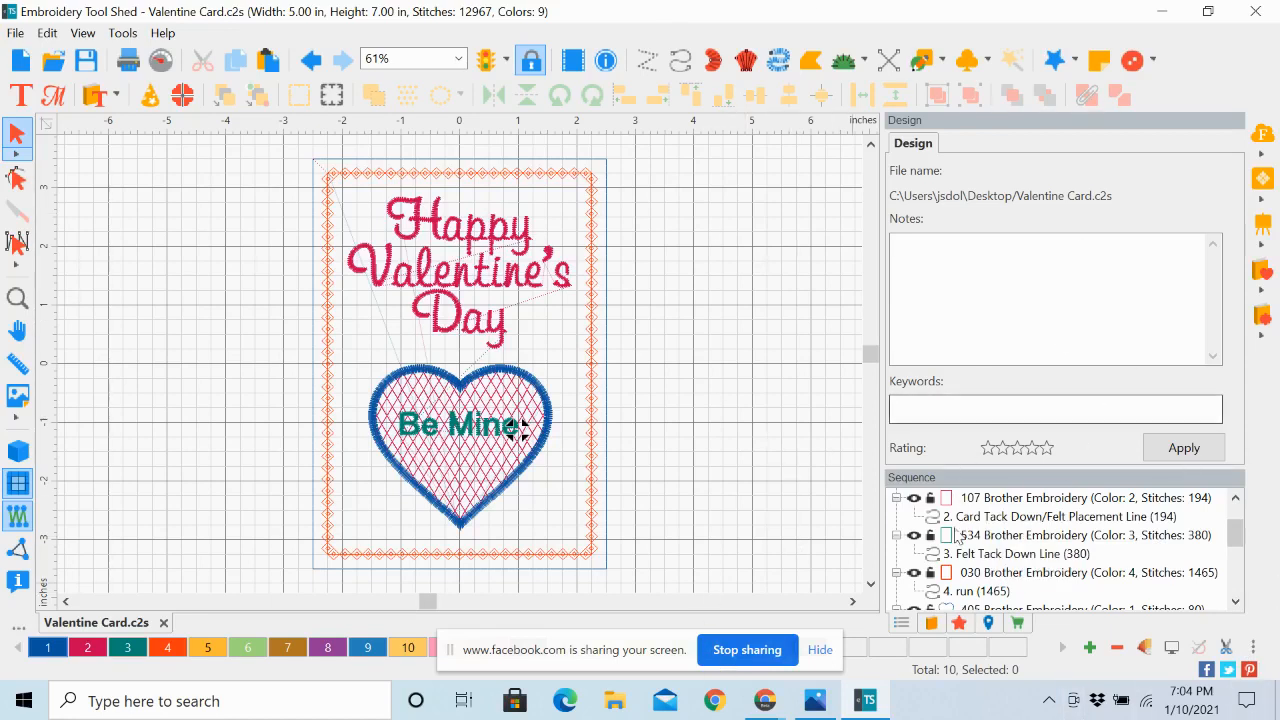
Switch to the Facebook Live Producer window in Chrome to view the running live stream and its comments
click(745, 695)
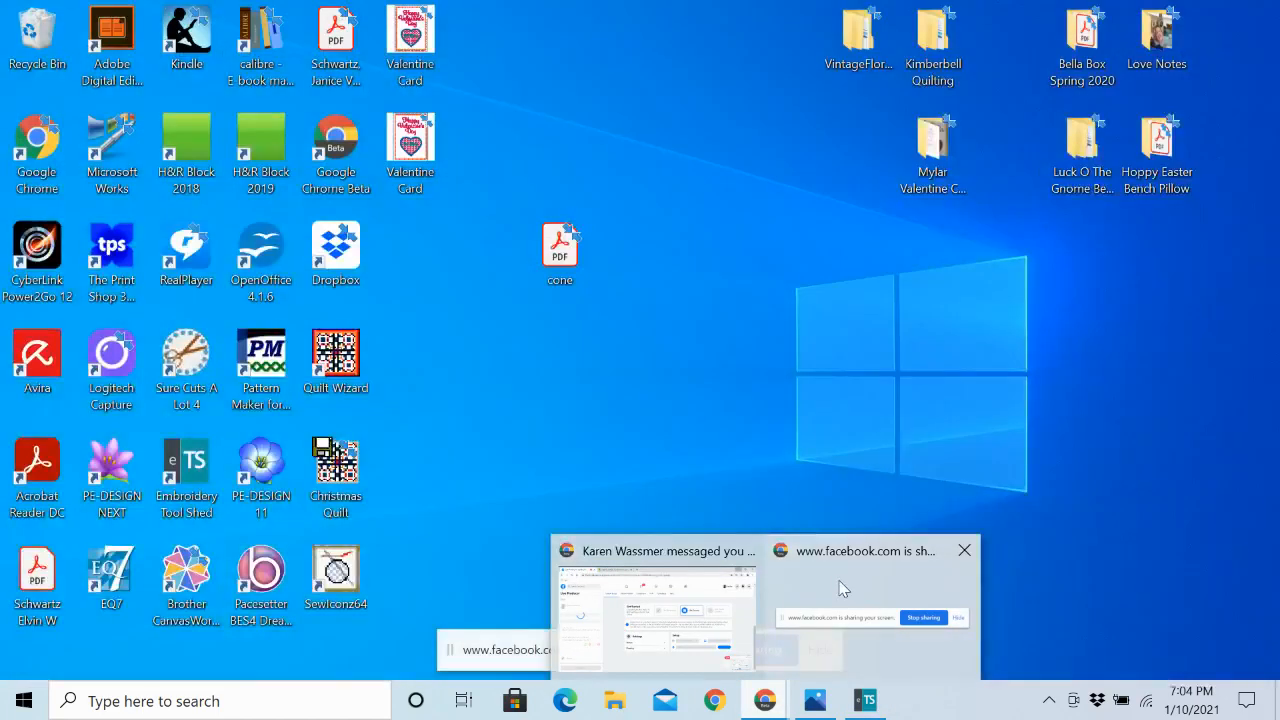
click(840, 588)
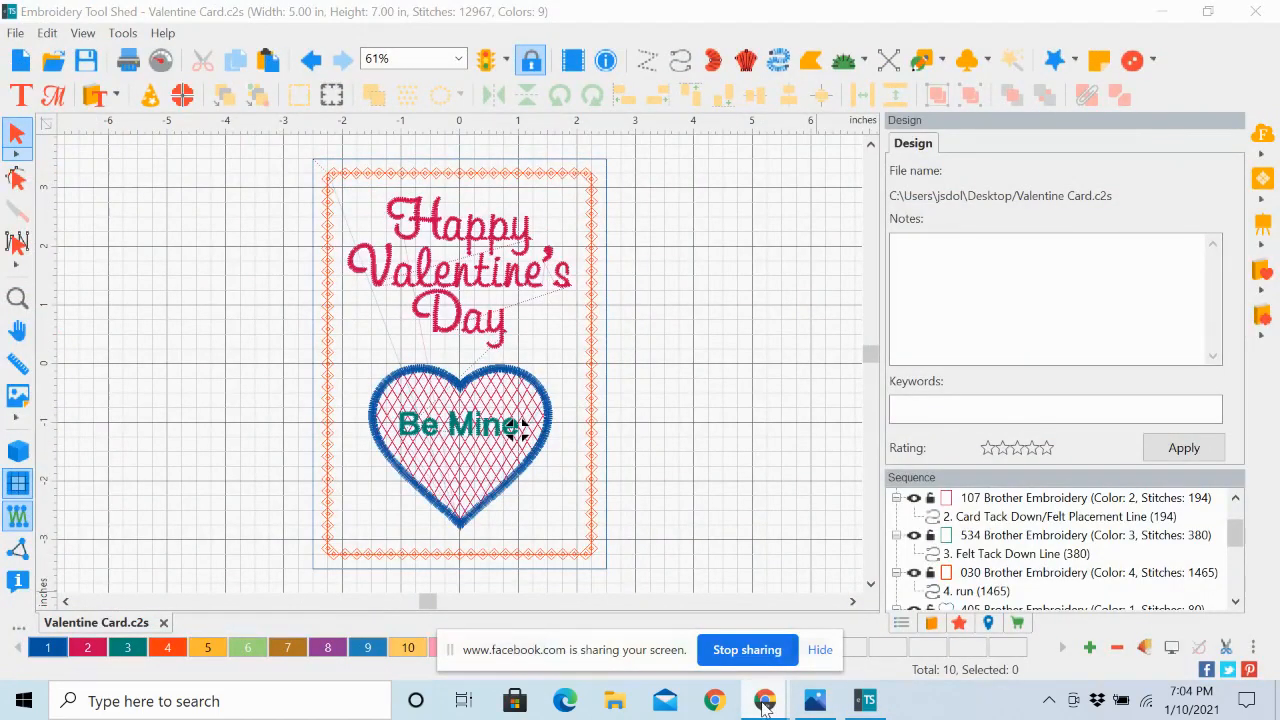
mouse_move(763, 704)
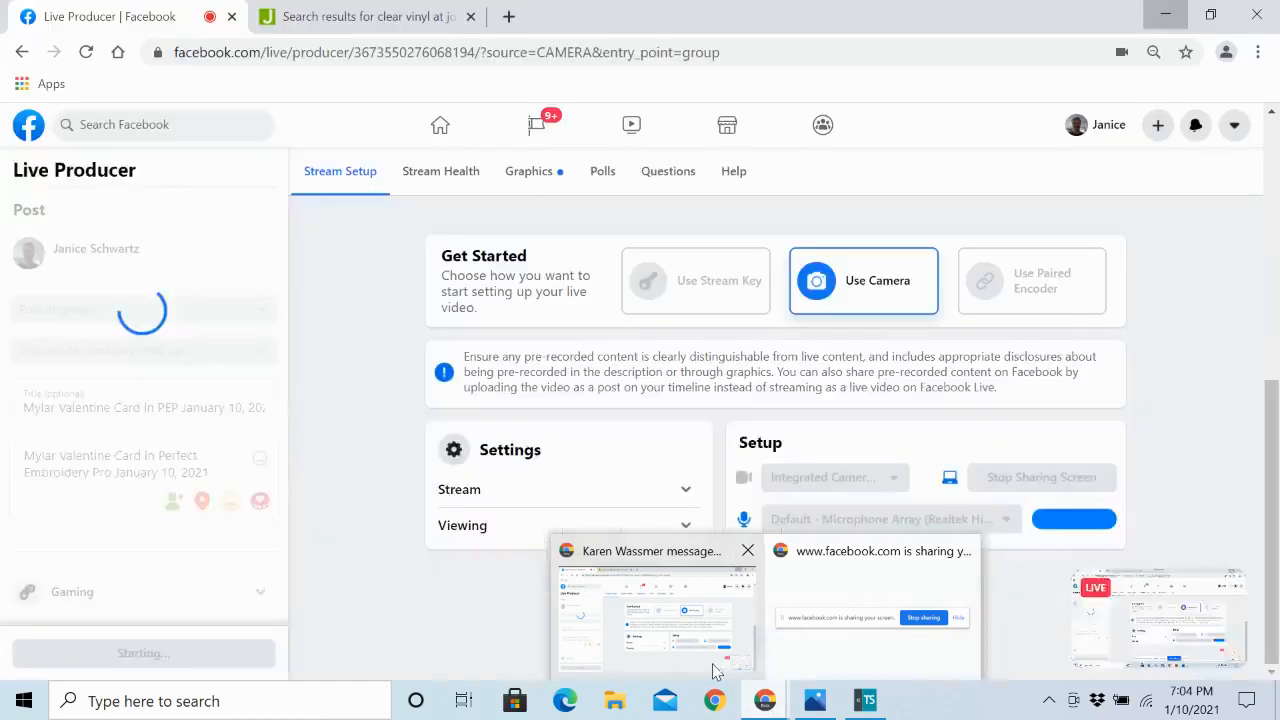
click(714, 668)
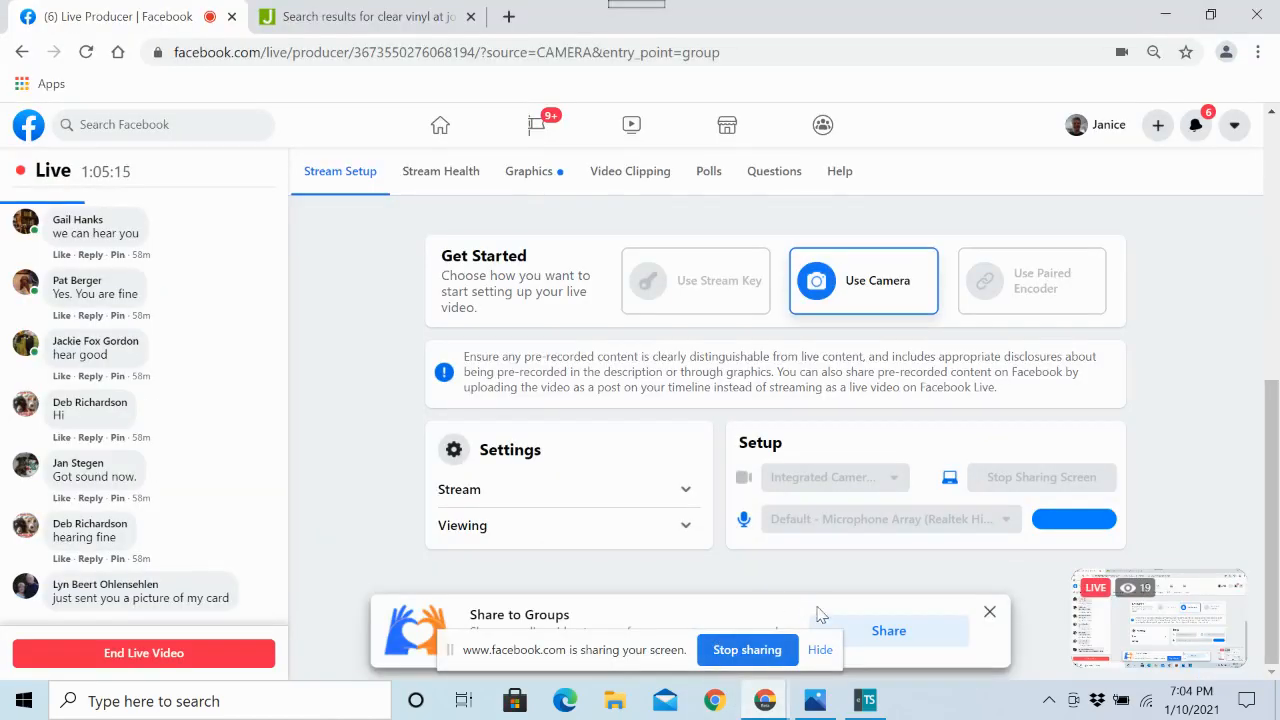